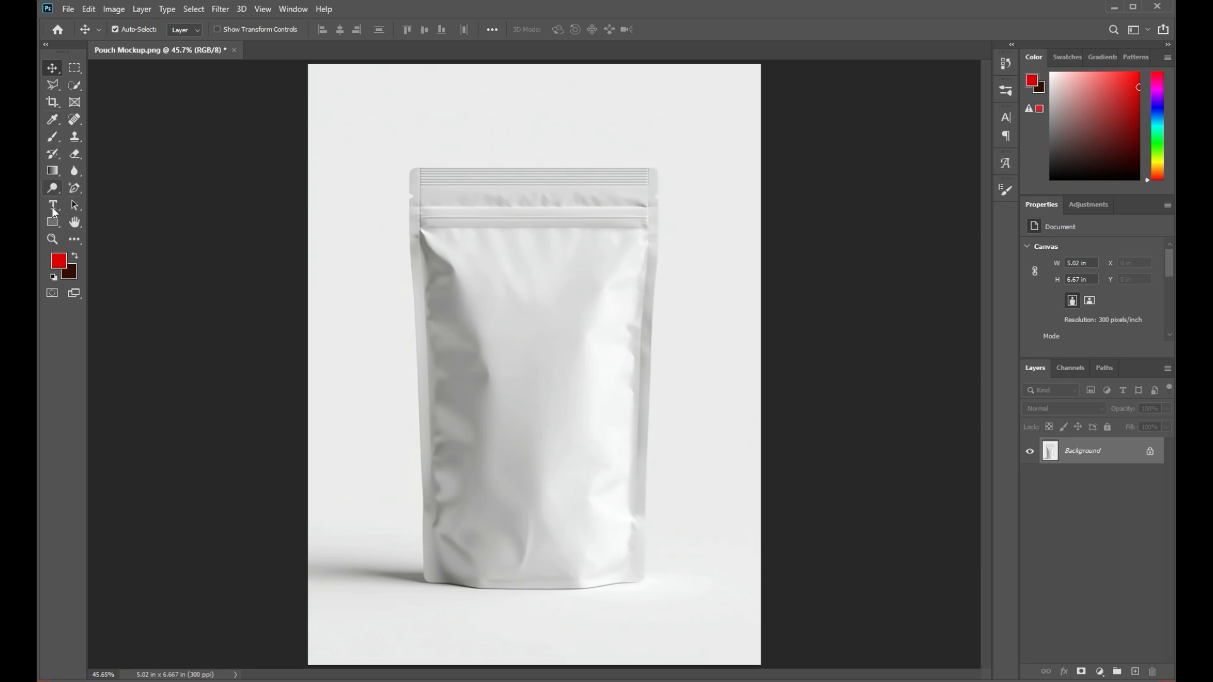
# Trace the pouch's top edge with the Pen tool in Path mode, from the left notch around to just below the right notch.
pyautogui.moveTo(74, 188); pyautogui.dragTo(127, 190)
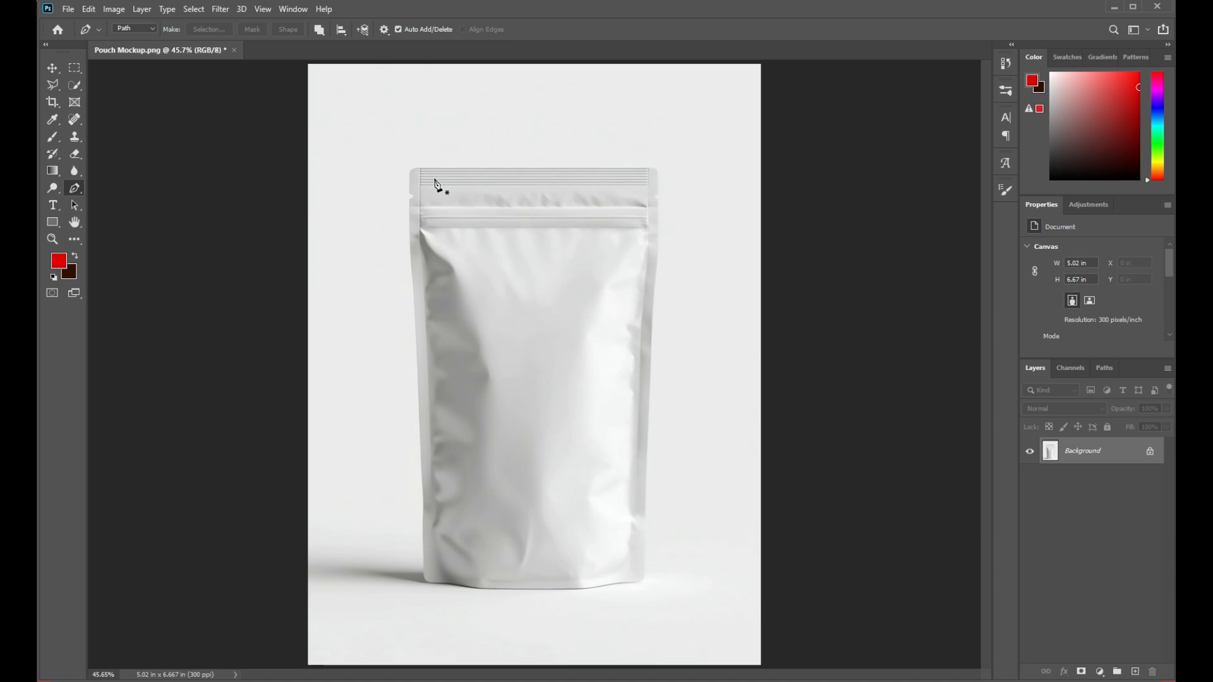
pyautogui.hotkey('ctrl', '+')
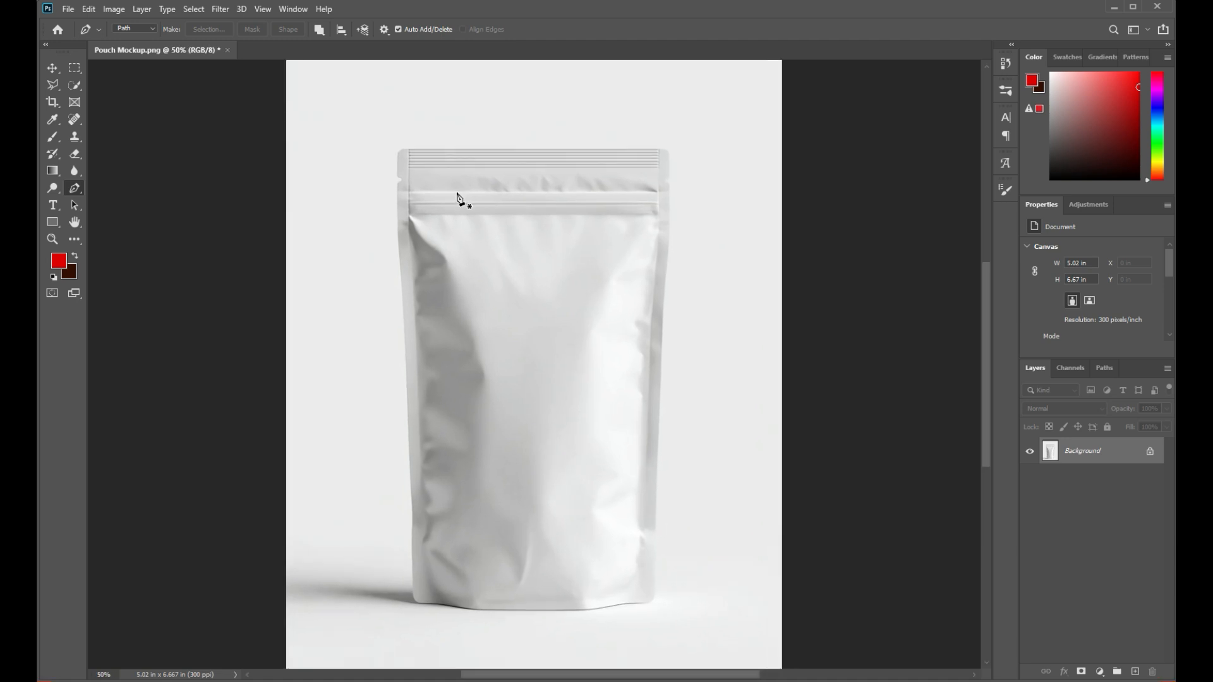
pyautogui.hotkey('ctrl', '+')
pyautogui.hotkey('ctrl', '+')
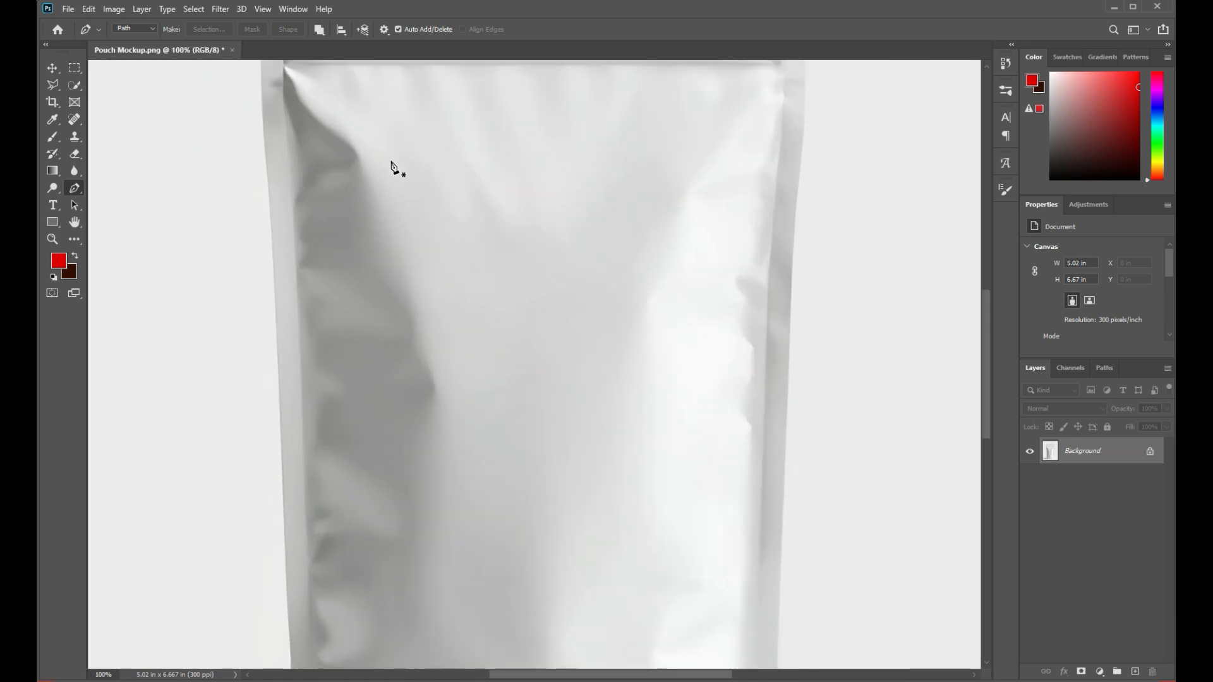
pyautogui.moveTo(374, 124); pyautogui.dragTo(423, 261)
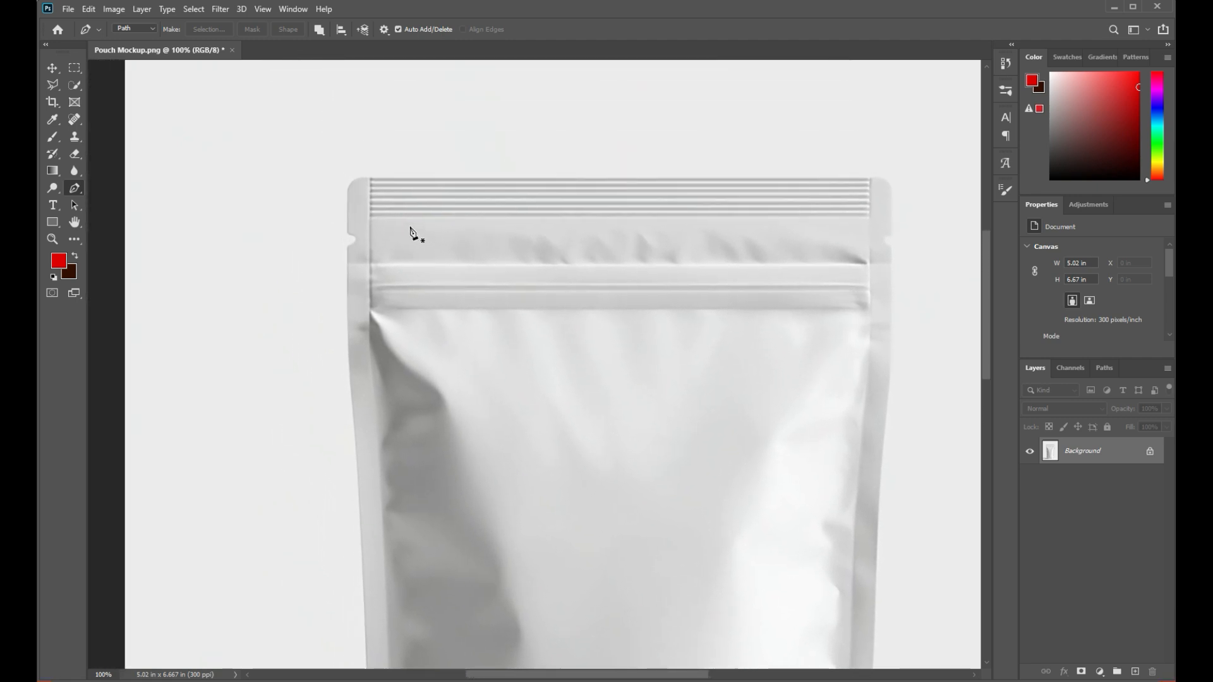
pyautogui.click(346, 228)
pyautogui.click(347, 197)
pyautogui.click(370, 179)
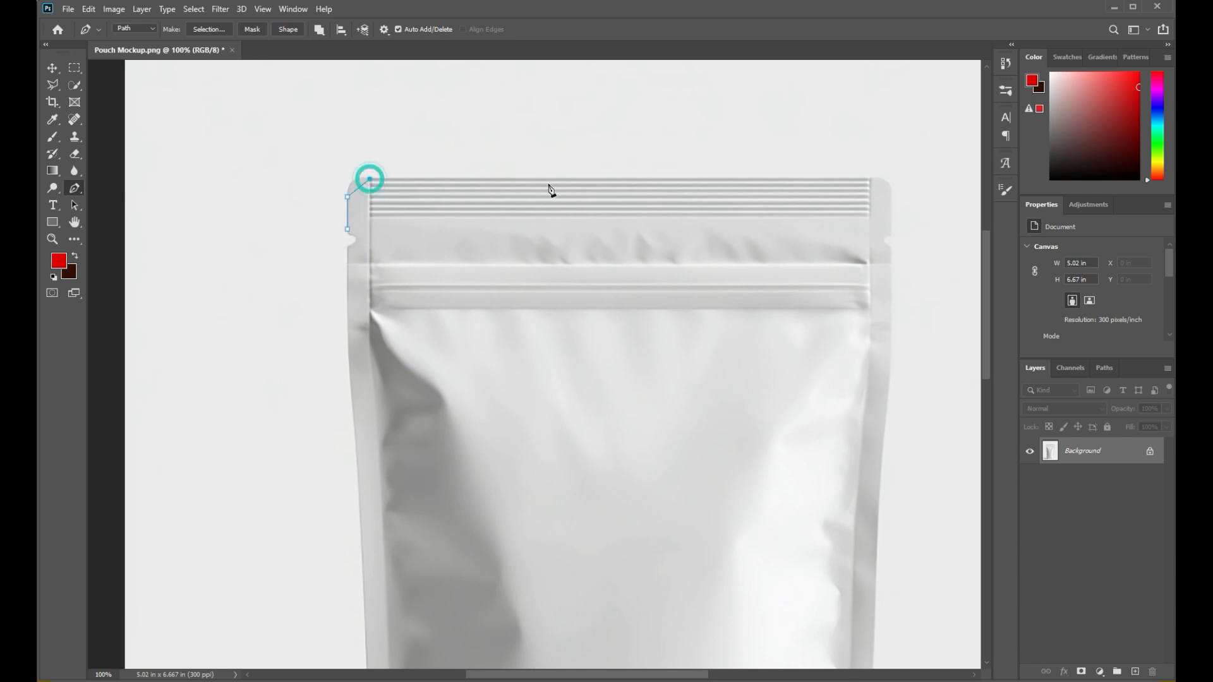
pyautogui.click(865, 179)
pyautogui.click(890, 203)
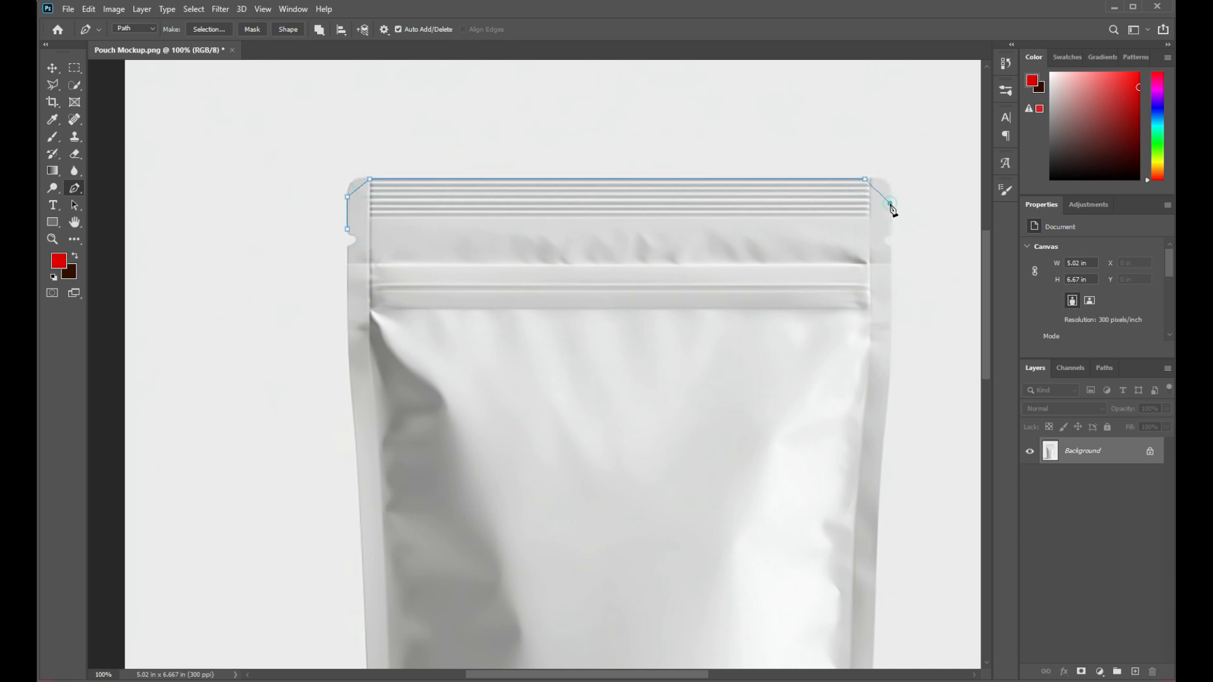
pyautogui.click(890, 232)
pyautogui.click(891, 248)
# Continue the pen path down the pouch's right side and along its base to the lower-left corner.
pyautogui.scroll(-6, 900, 480)
pyautogui.scroll(3, 876, 377)
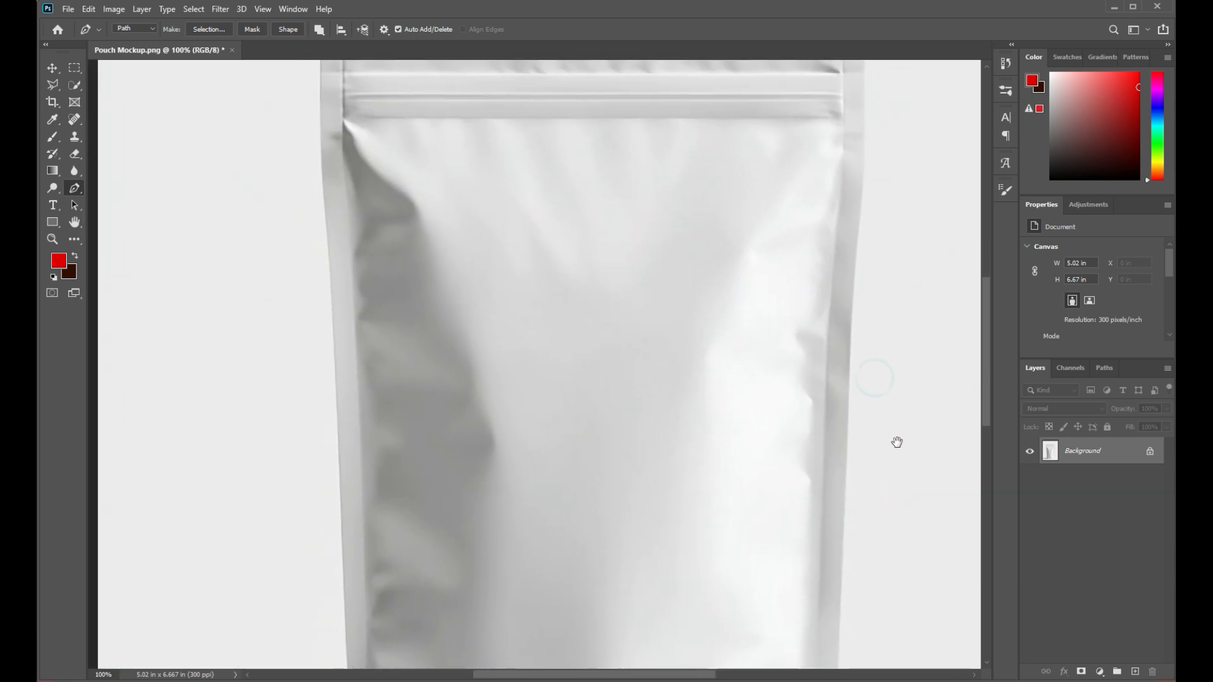
pyautogui.click(857, 273)
pyautogui.moveTo(870, 502); pyautogui.dragTo(883, 333)
pyautogui.click(859, 501)
pyautogui.click(832, 545)
pyautogui.click(617, 560)
pyautogui.click(442, 549)
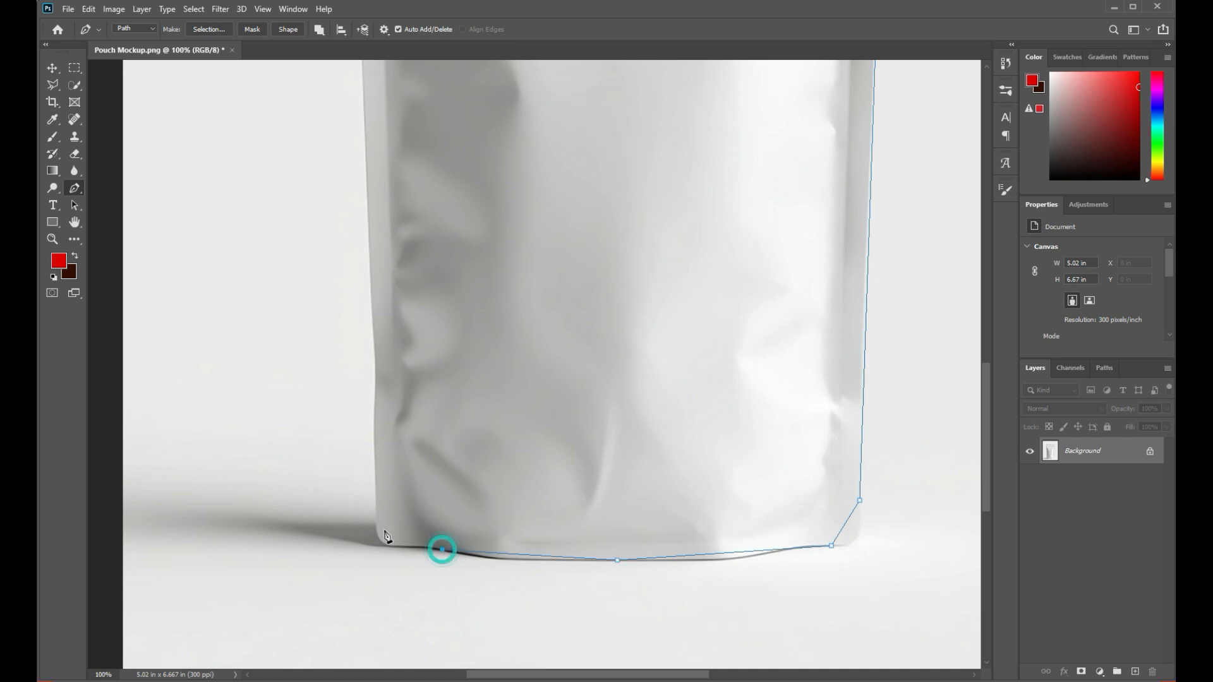
pyautogui.click(376, 512)
# Continue the path up the pouch's left side past the notch and close it at the starting anchor.
pyautogui.moveTo(475, 296); pyautogui.dragTo(536, 639)
pyautogui.moveTo(531, 420); pyautogui.dragTo(558, 600)
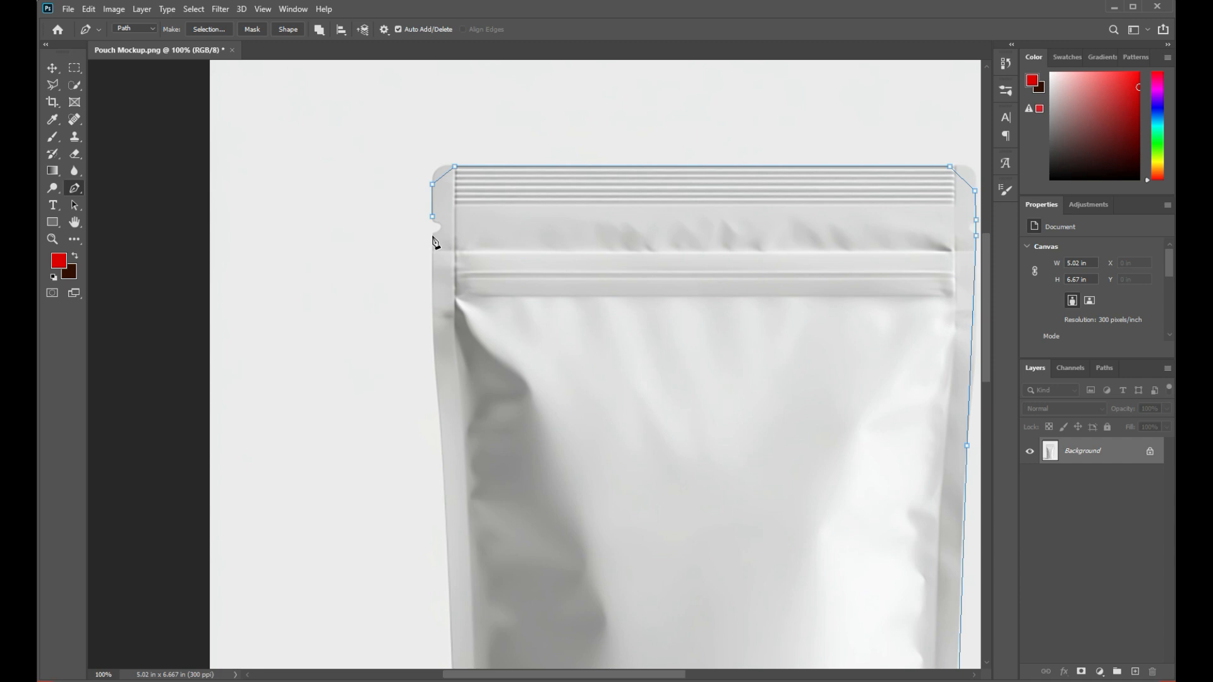
pyautogui.click(432, 284)
pyautogui.click(433, 232)
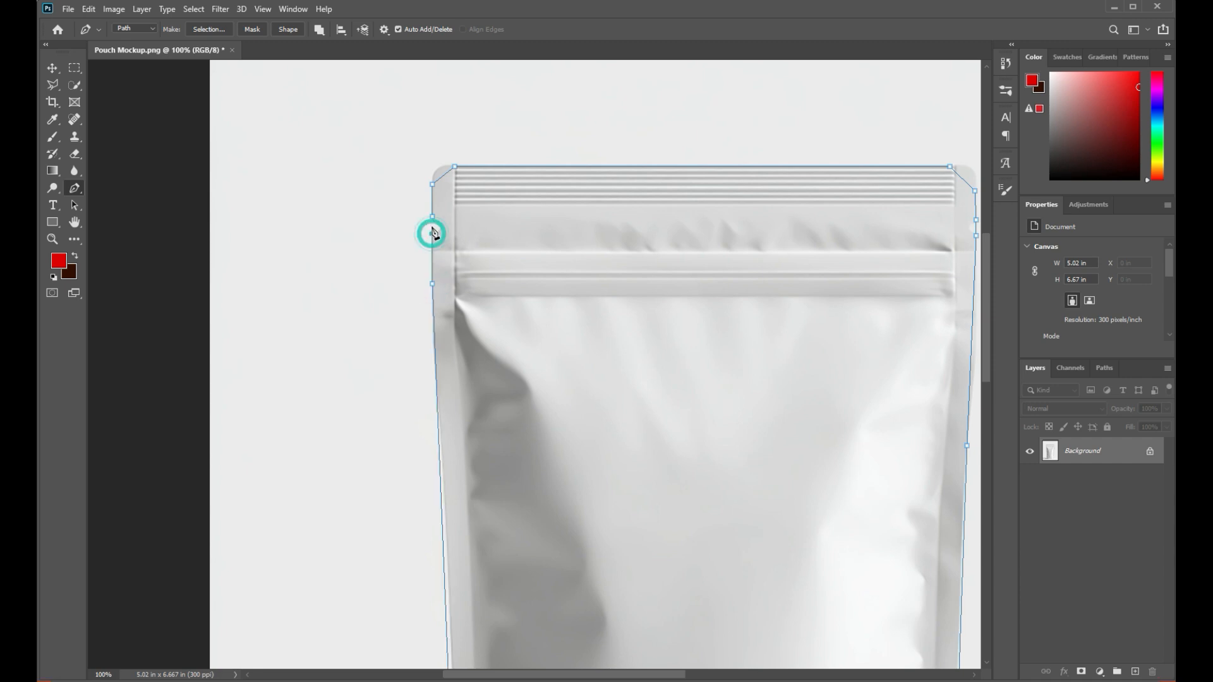
pyautogui.click(432, 217)
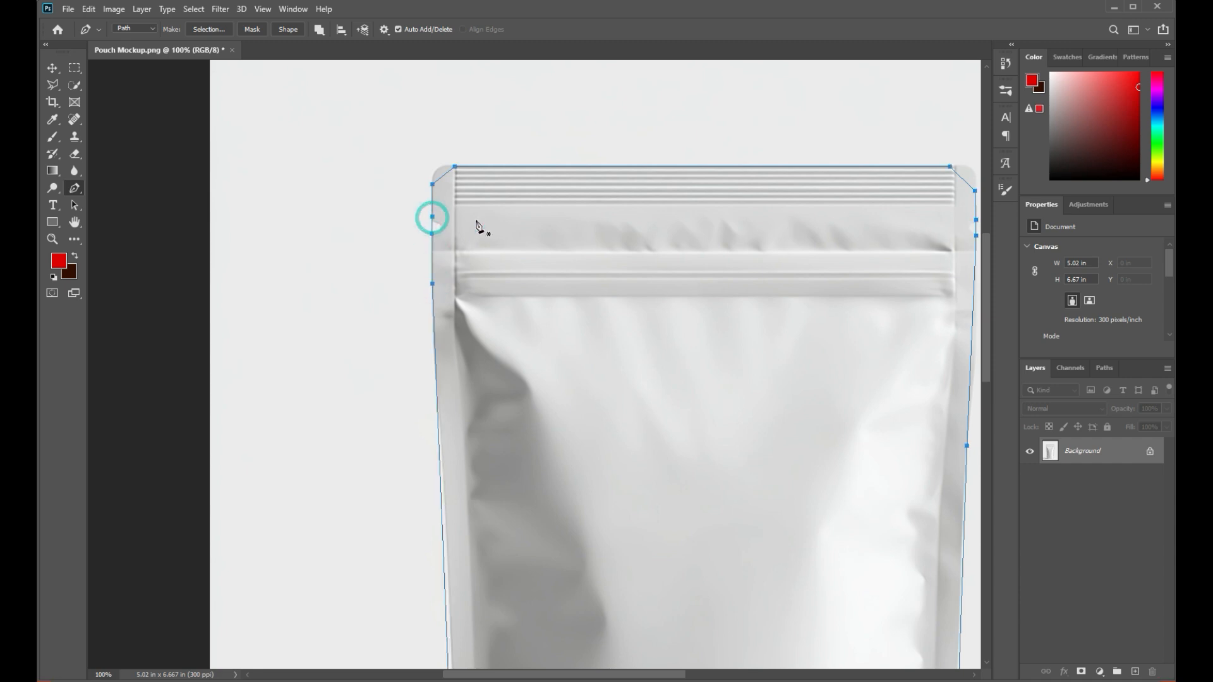
# Add anchor points at the path's two upper corners and curve them to match the pouch's rounded corners.
pyautogui.click(75, 189)
pyautogui.click(116, 226)
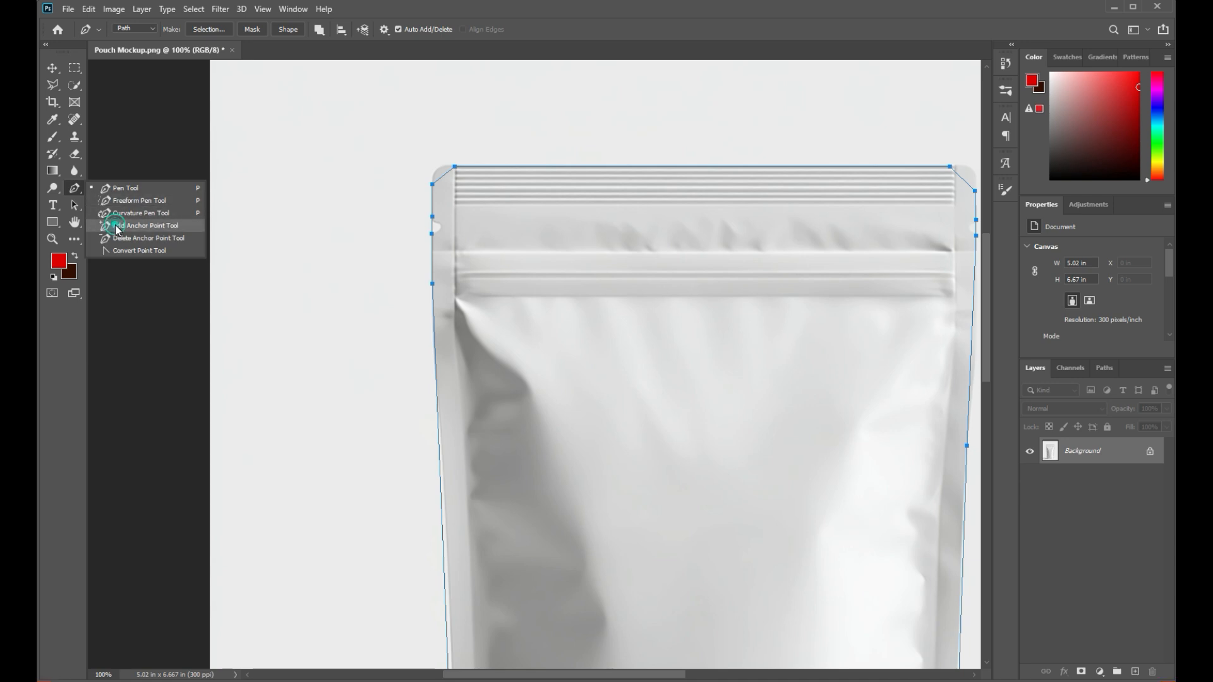
pyautogui.click(444, 181)
pyautogui.moveTo(443, 178); pyautogui.dragTo(444, 163)
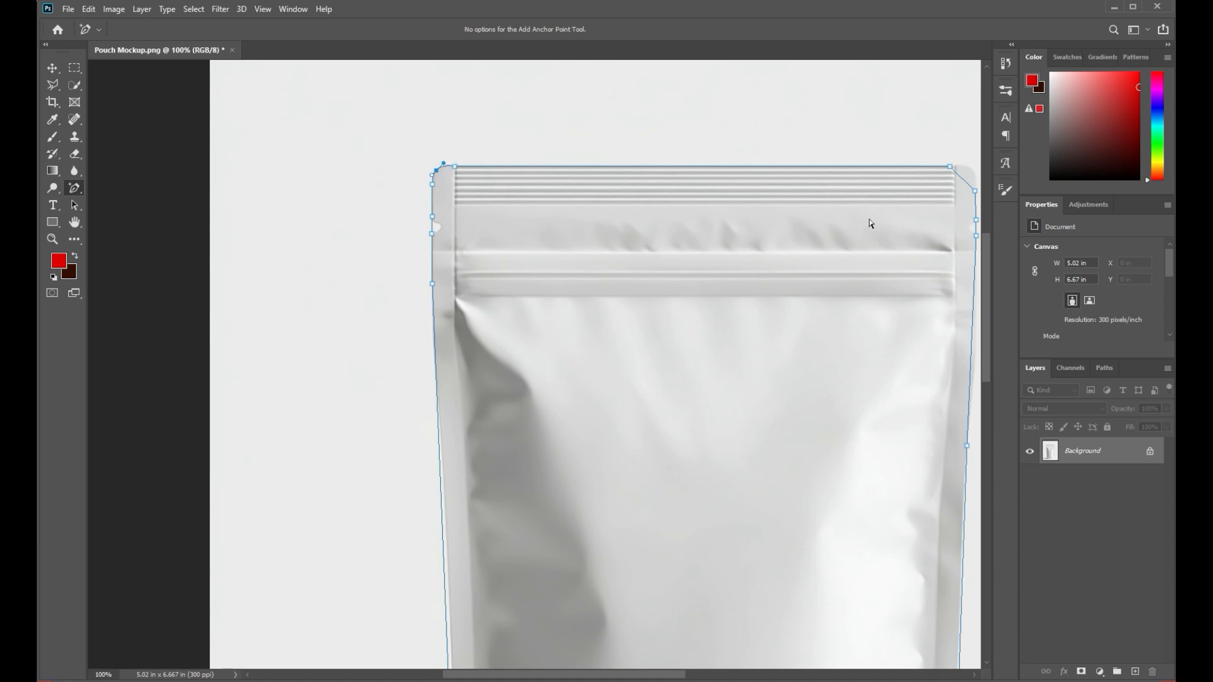
pyautogui.moveTo(824, 252); pyautogui.dragTo(661, 252)
pyautogui.moveTo(802, 178); pyautogui.dragTo(809, 168)
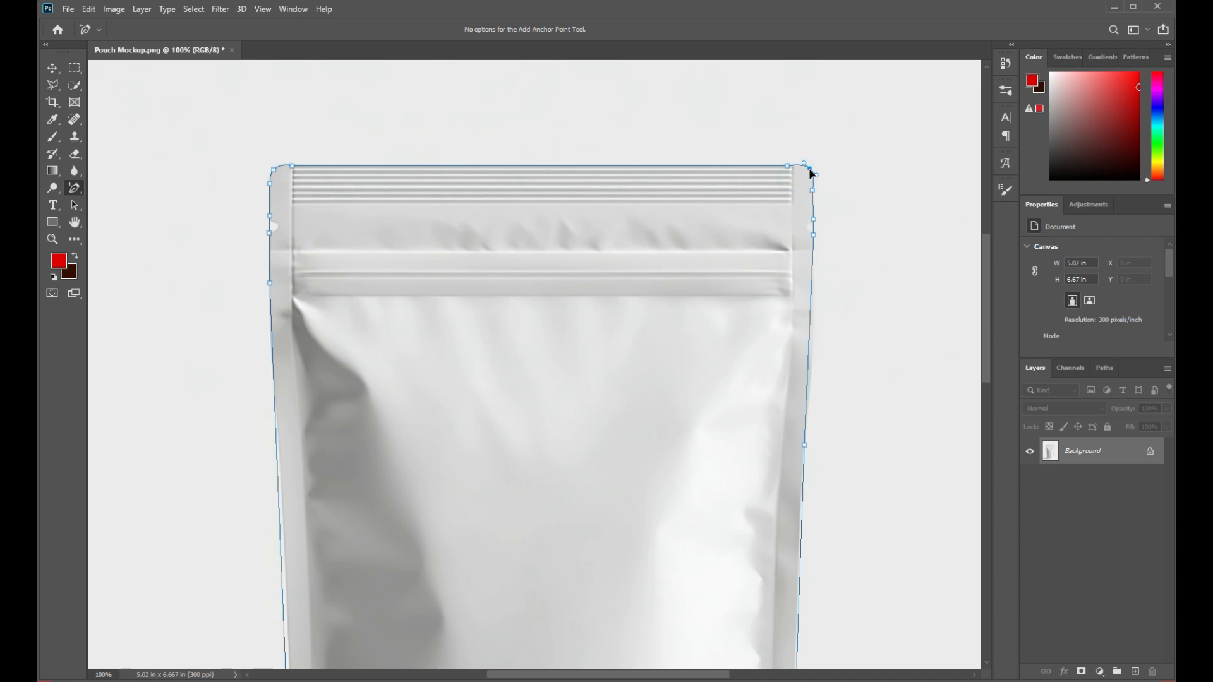
# Add anchor points at the right notch and along the right side, fitting the path to the pouch's edge.
pyautogui.click(814, 227)
pyautogui.click(811, 347)
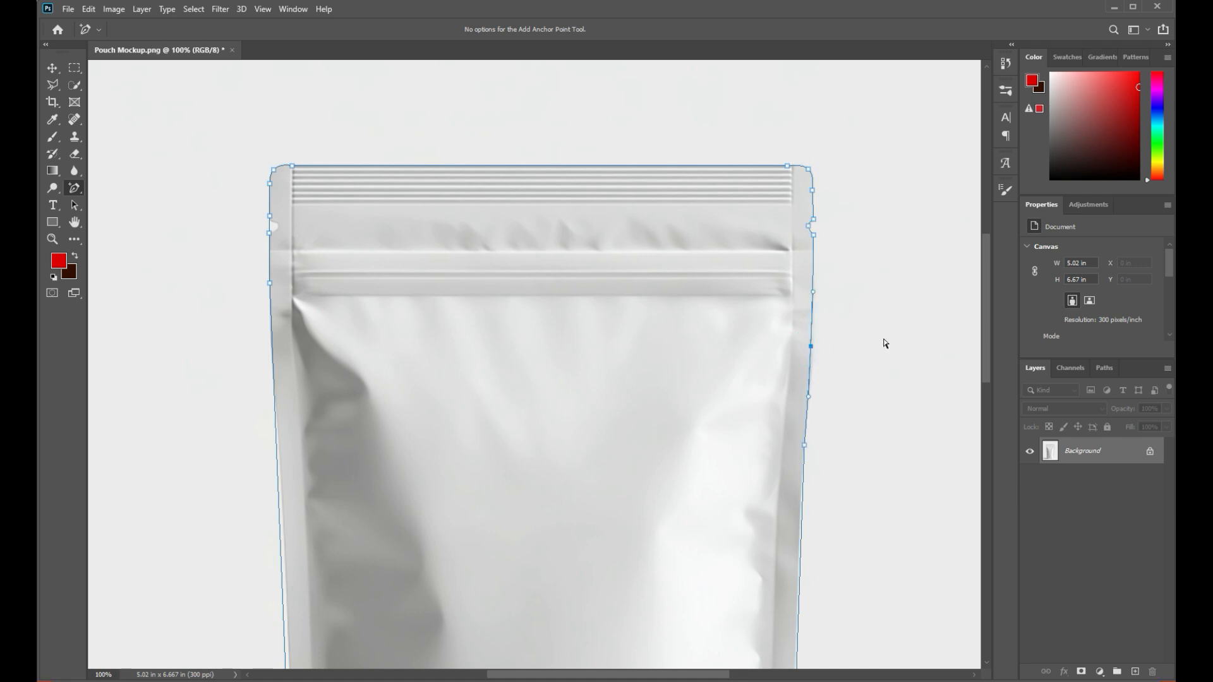
pyautogui.click(800, 538)
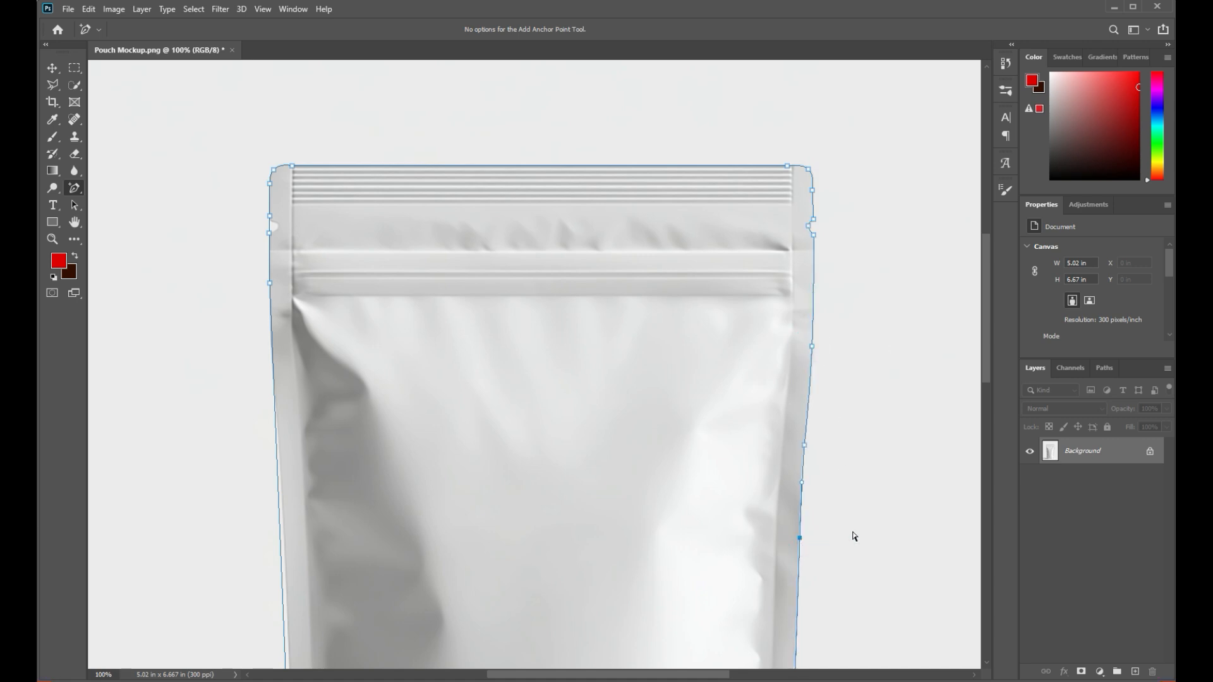
pyautogui.scroll(-5, 744, 567)
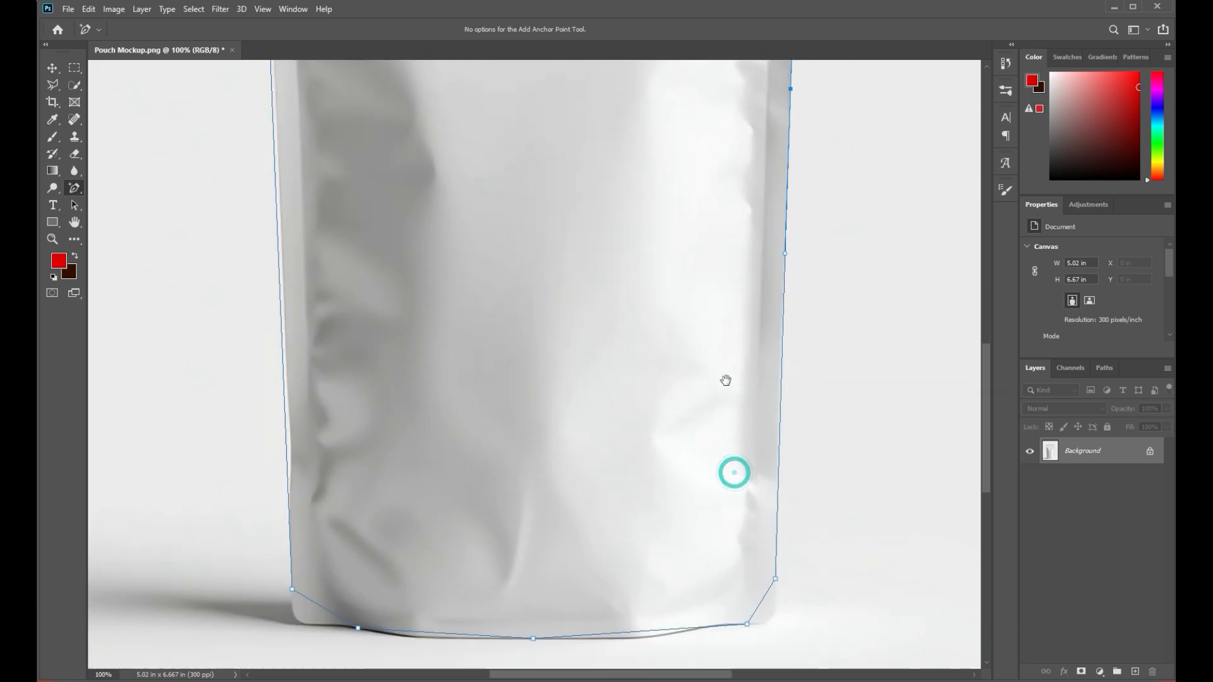
pyautogui.click(780, 370)
# Round the path's lower-right corner and add anchor points to fit the right part of the pouch's base.
pyautogui.click(764, 577)
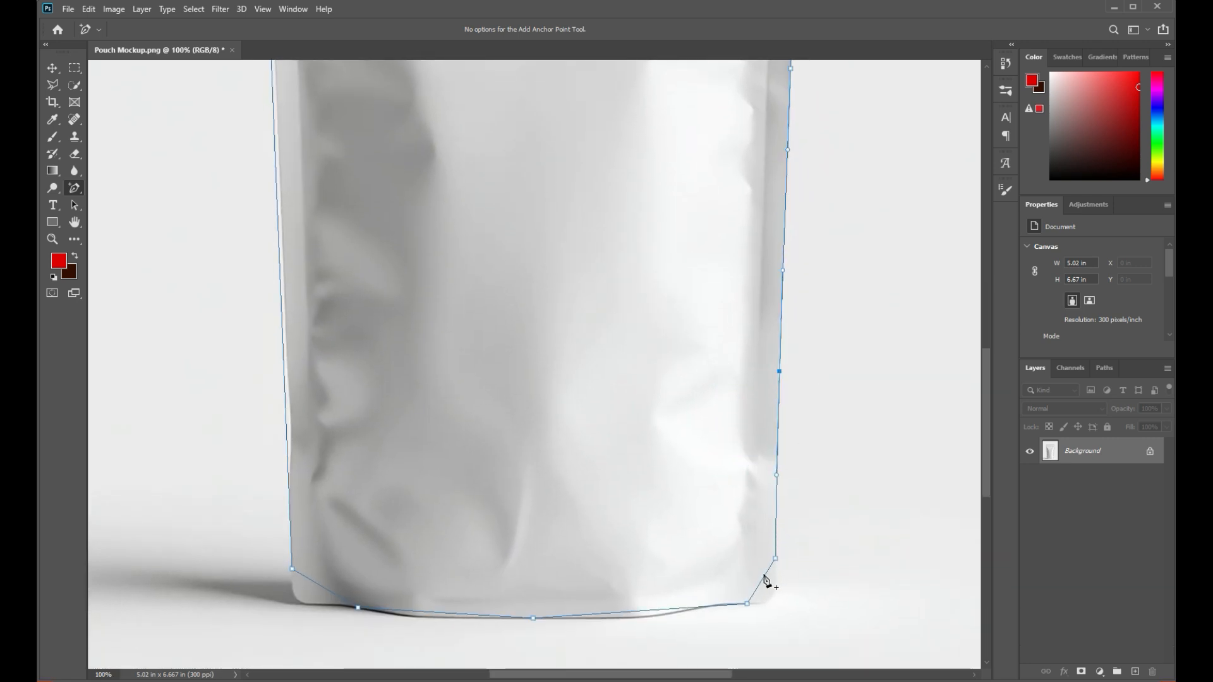
pyautogui.moveTo(763, 576); pyautogui.dragTo(771, 593)
pyautogui.click(724, 605)
pyautogui.click(635, 616)
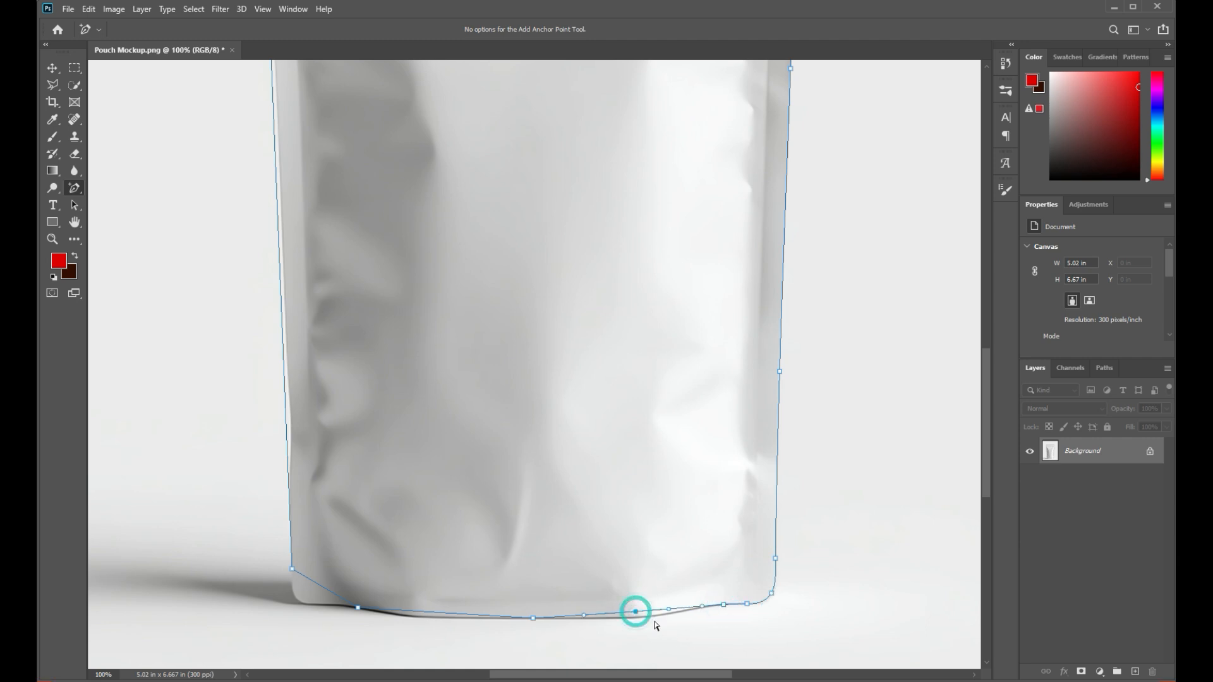
# Fit the middle and left part of the path to the pouch's curved base and round its lower-left corner.
pyautogui.click(419, 615)
pyautogui.press('Down')
pyautogui.press('Down')
pyautogui.moveTo(358, 608); pyautogui.dragTo(357, 607)
pyautogui.click(378, 612)
pyautogui.click(570, 618)
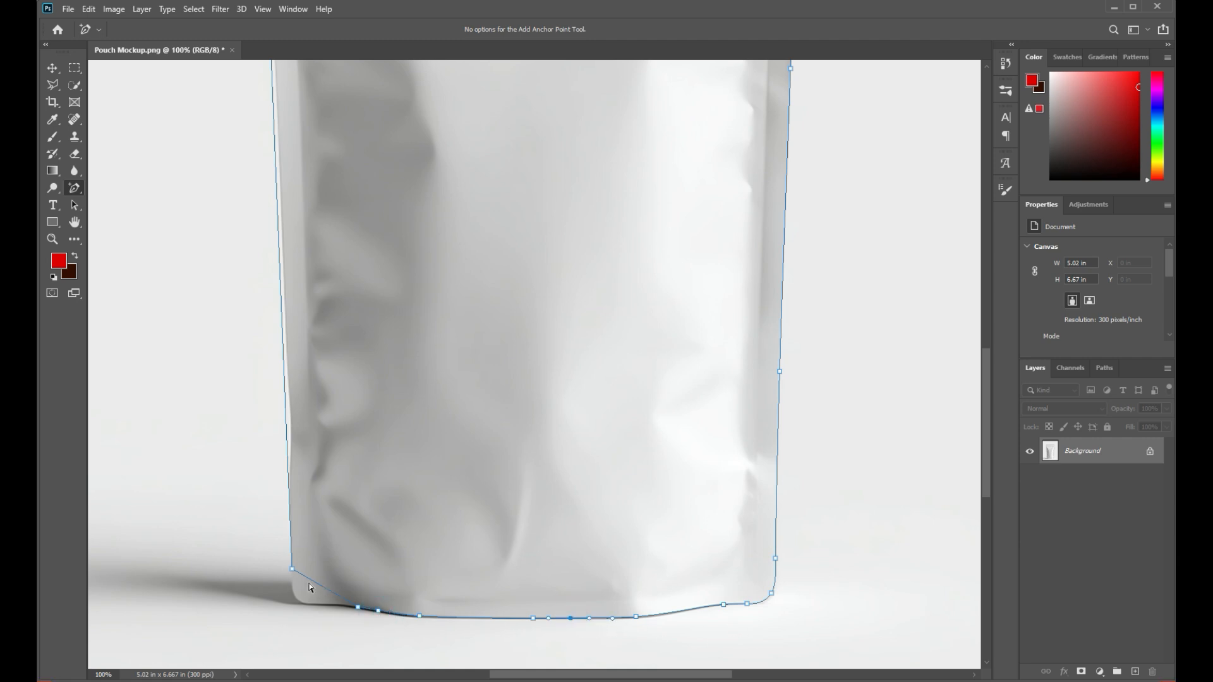
pyautogui.moveTo(305, 582); pyautogui.dragTo(296, 603)
pyautogui.click(333, 610)
# Add anchor points up the left side of the path to match the pouch's left edge.
pyautogui.click(284, 398)
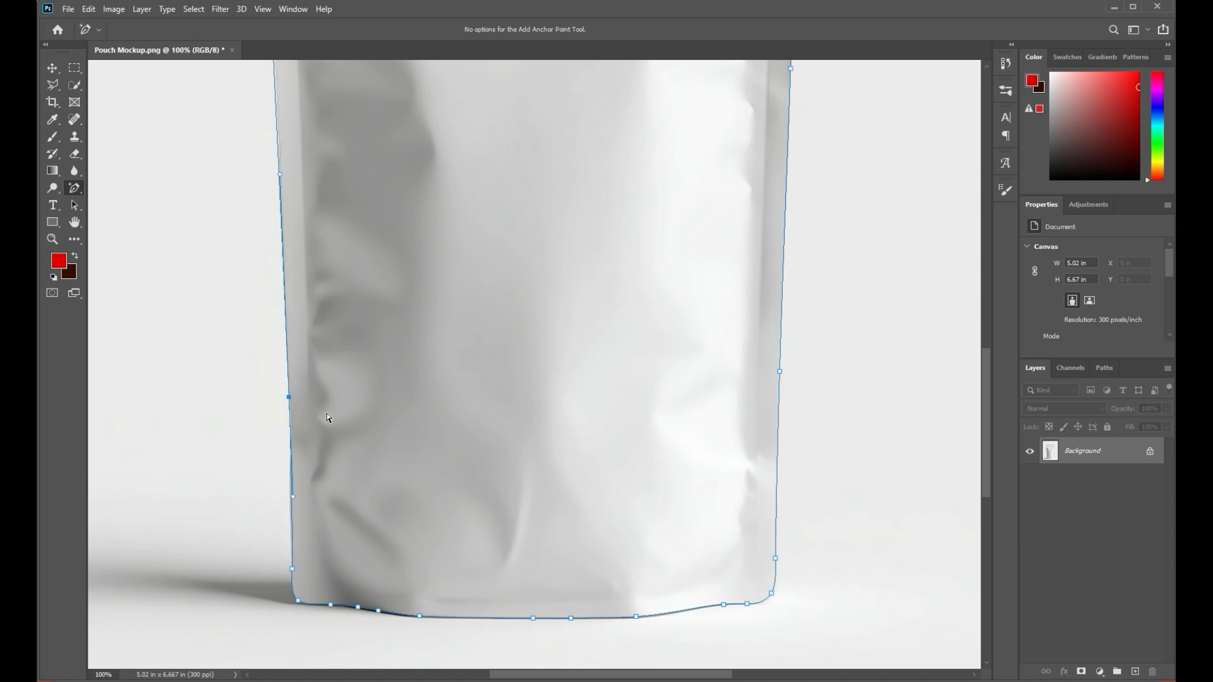
pyautogui.click(290, 490)
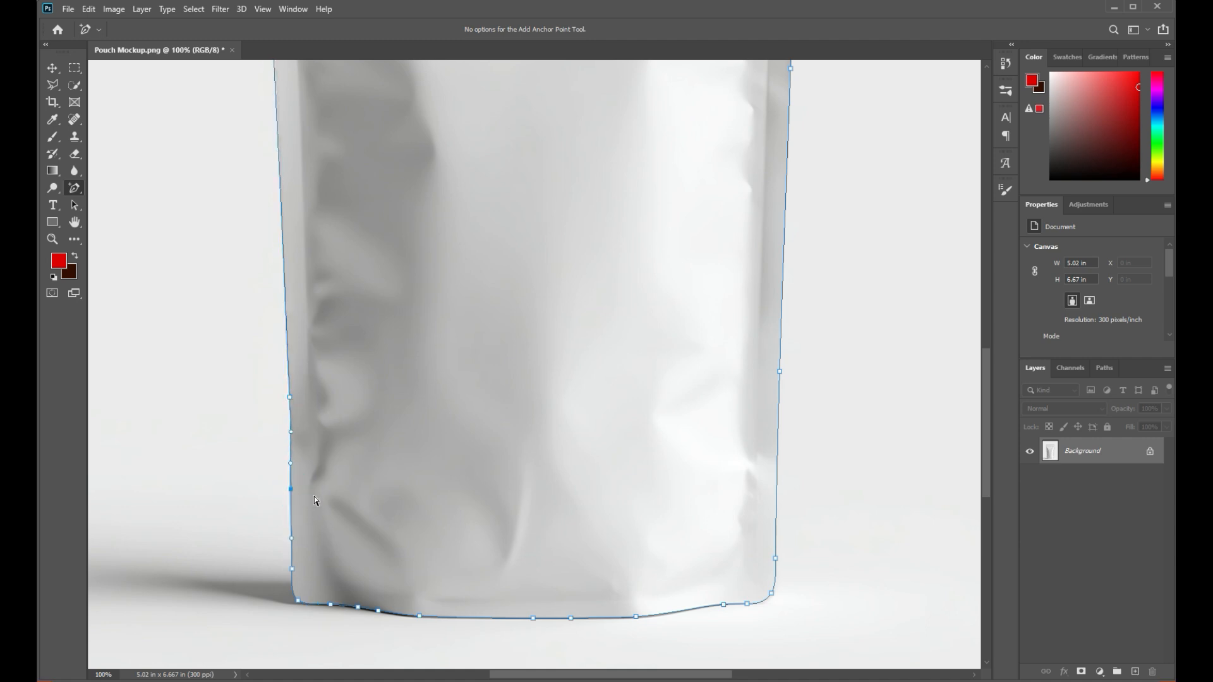
pyautogui.click(290, 328)
pyautogui.moveTo(358, 195); pyautogui.dragTo(405, 414)
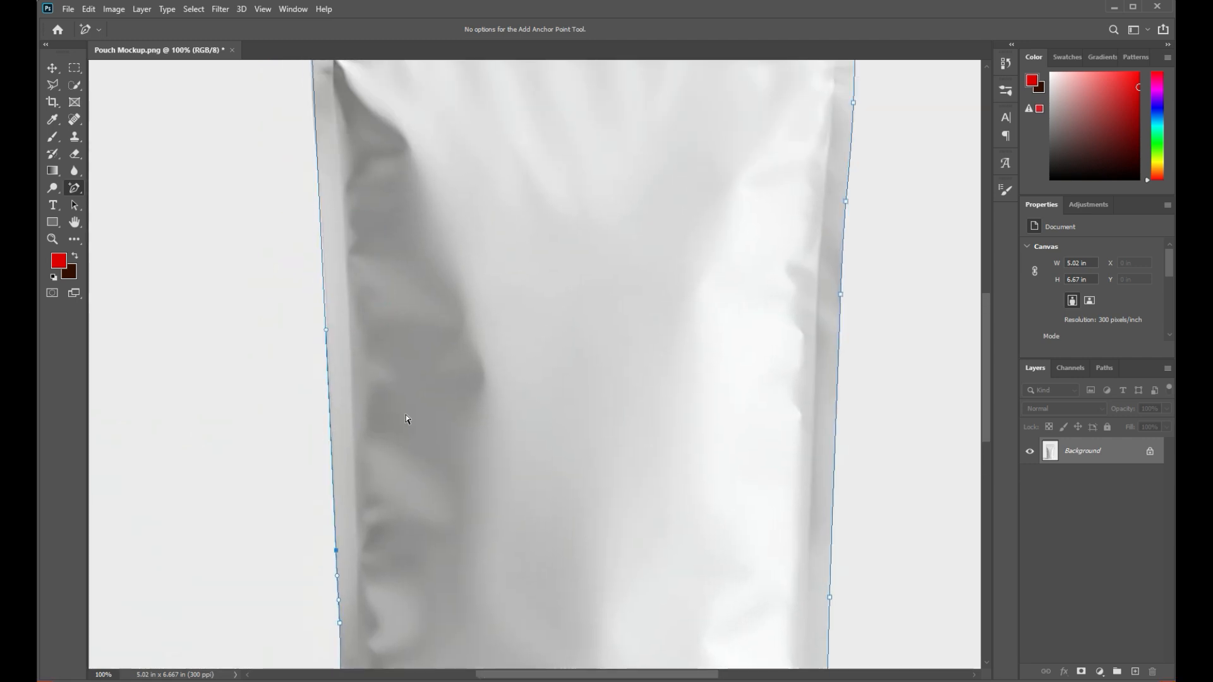
pyautogui.click(324, 279)
pyautogui.moveTo(425, 248); pyautogui.dragTo(461, 487)
pyautogui.click(348, 338)
# Shape the path into the left notch and refine the anchor points around both tear notches.
pyautogui.click(345, 220)
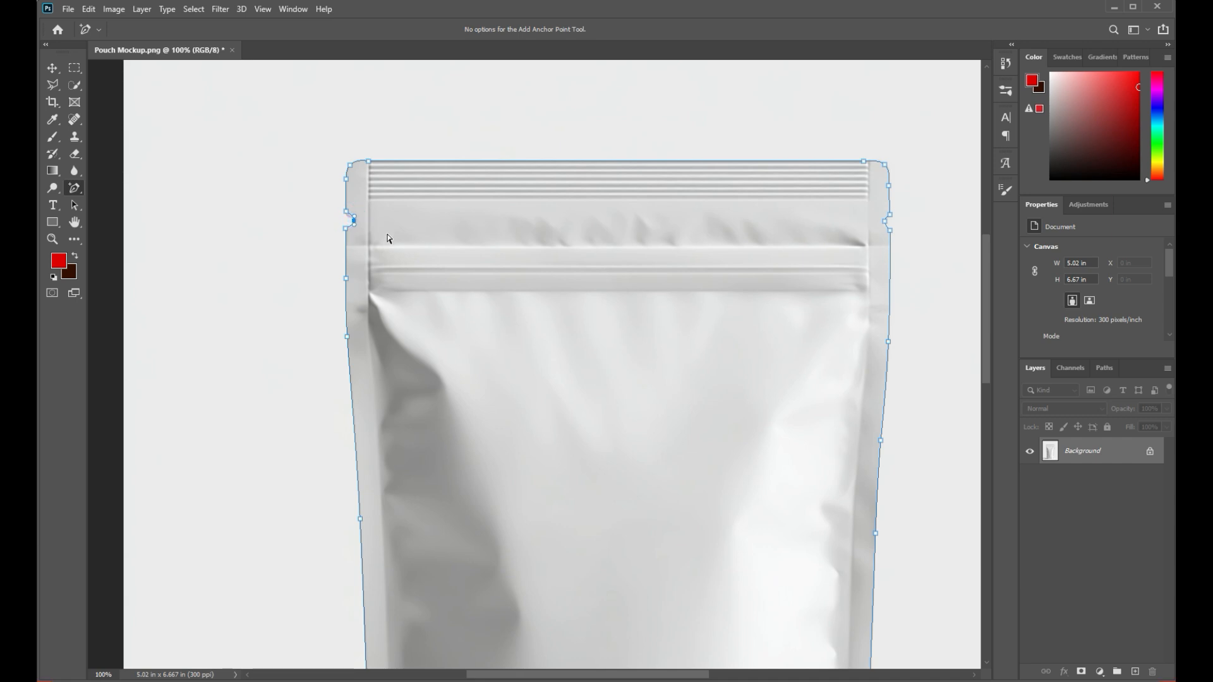
pyautogui.click(347, 211)
pyautogui.click(350, 225)
pyautogui.click(887, 228)
pyautogui.scroll(-10, 661, 463)
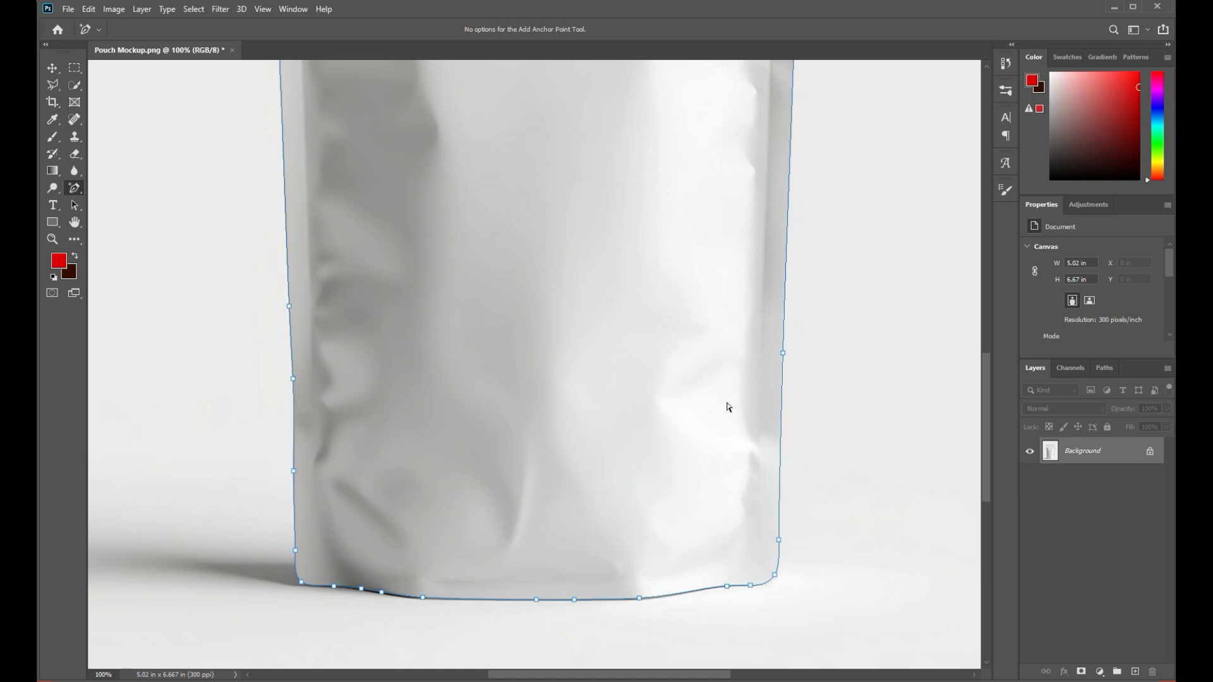
pyautogui.hotkey('ctrl', '0')
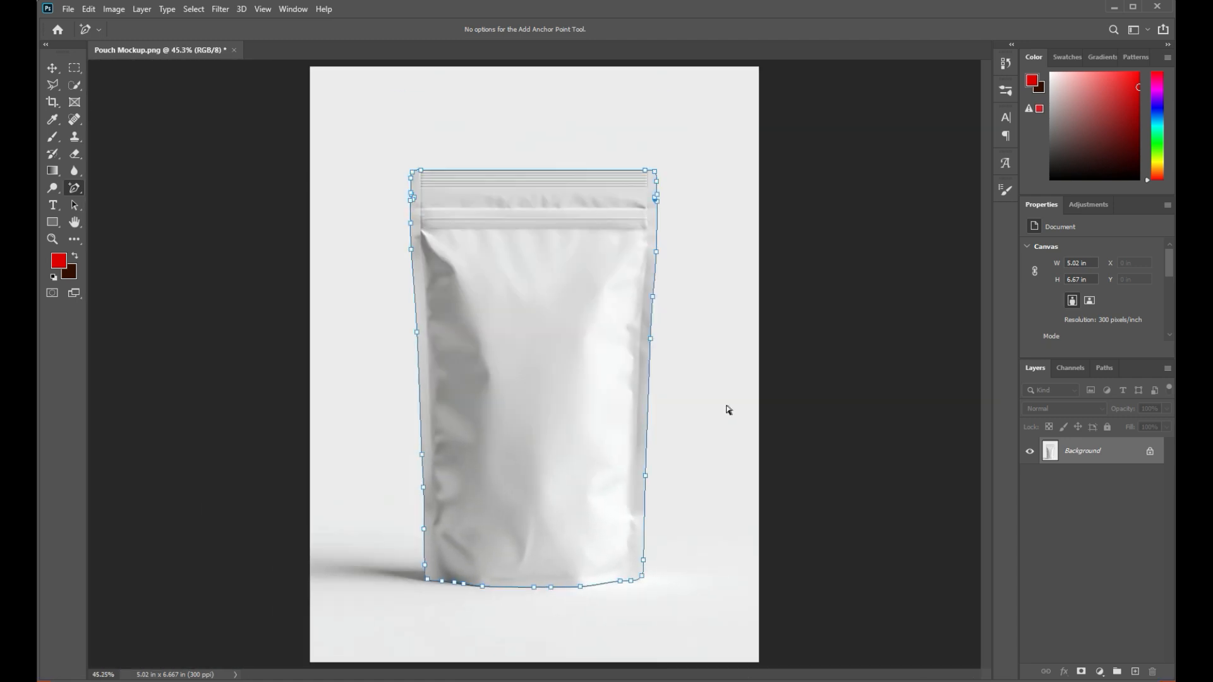
# Convert the pouch path into a shape layer with the Pen tool and hide the new shape layer.
pyautogui.rightClick(74, 189)
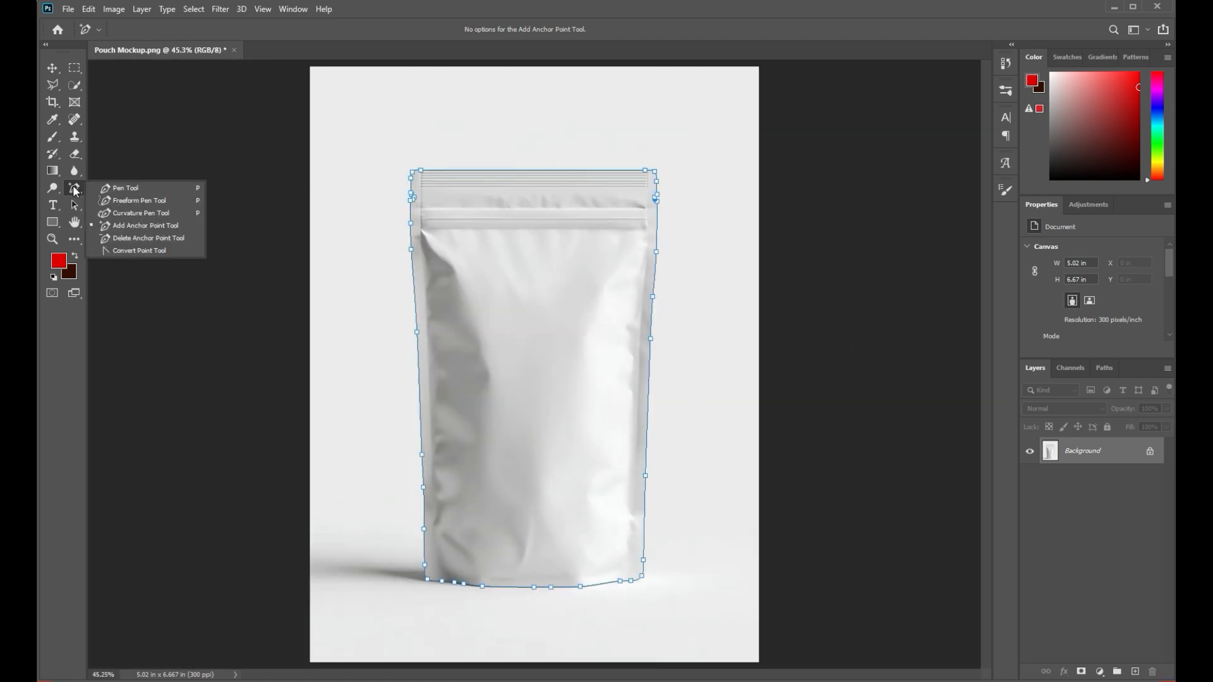
pyautogui.click(134, 188)
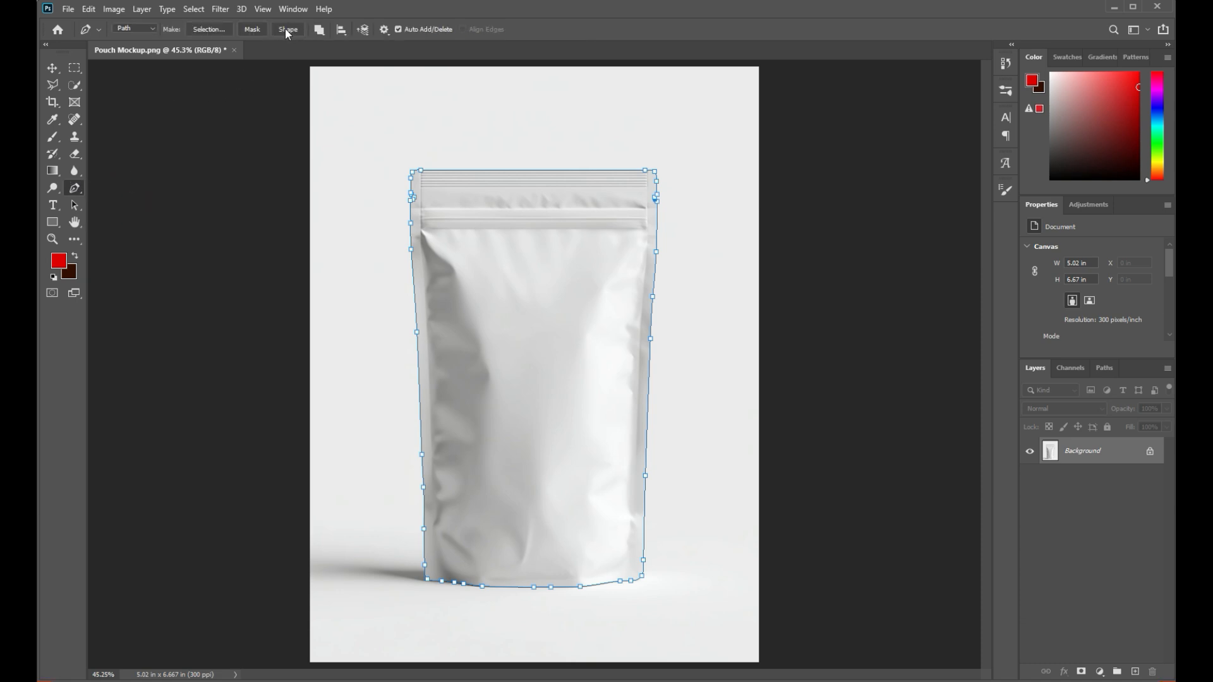
pyautogui.click(287, 29)
pyautogui.click(1078, 478)
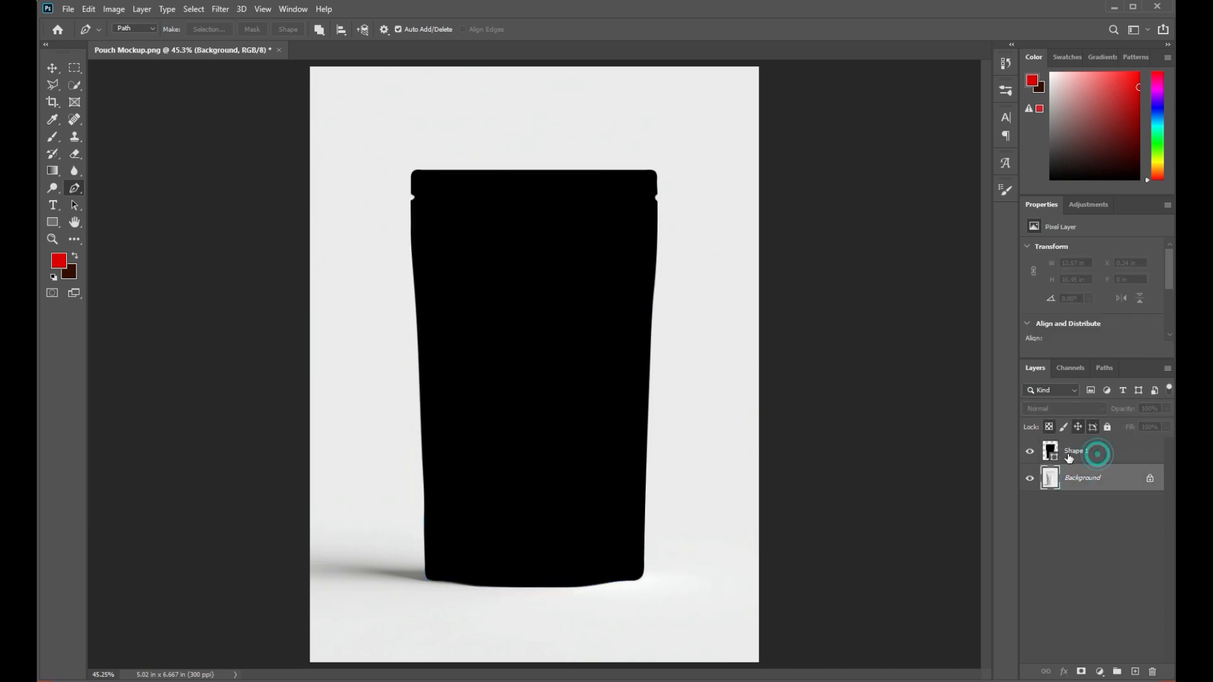
pyautogui.click(1069, 457)
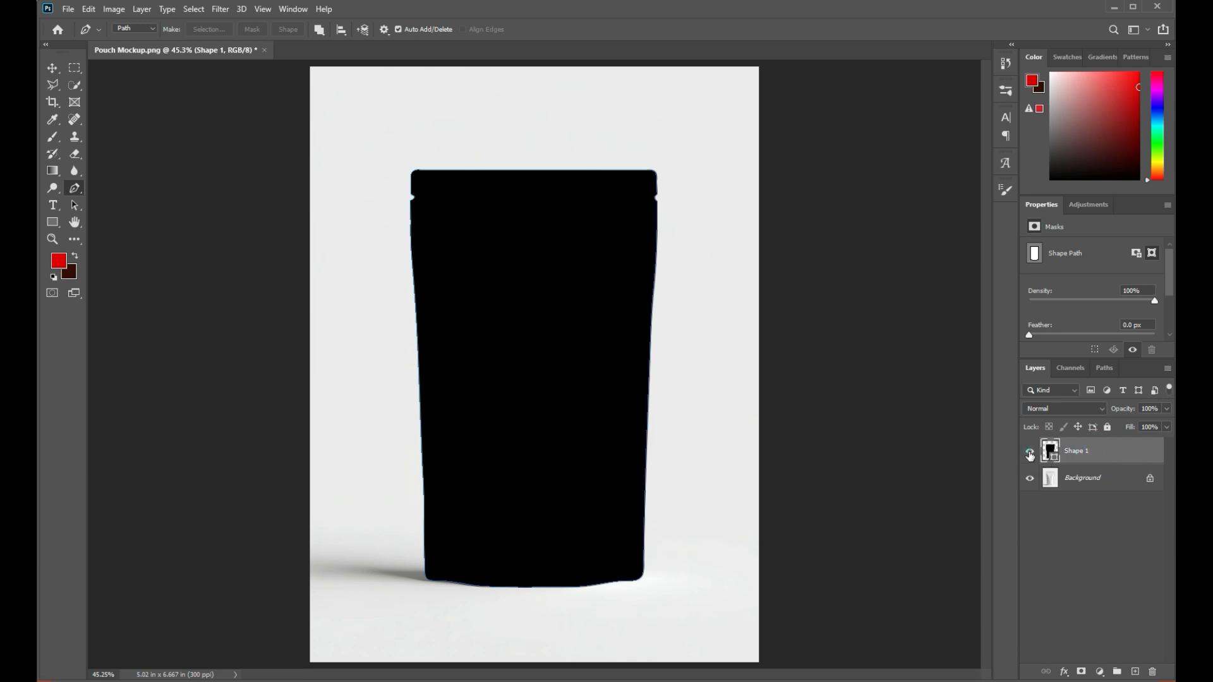
pyautogui.click(1030, 452)
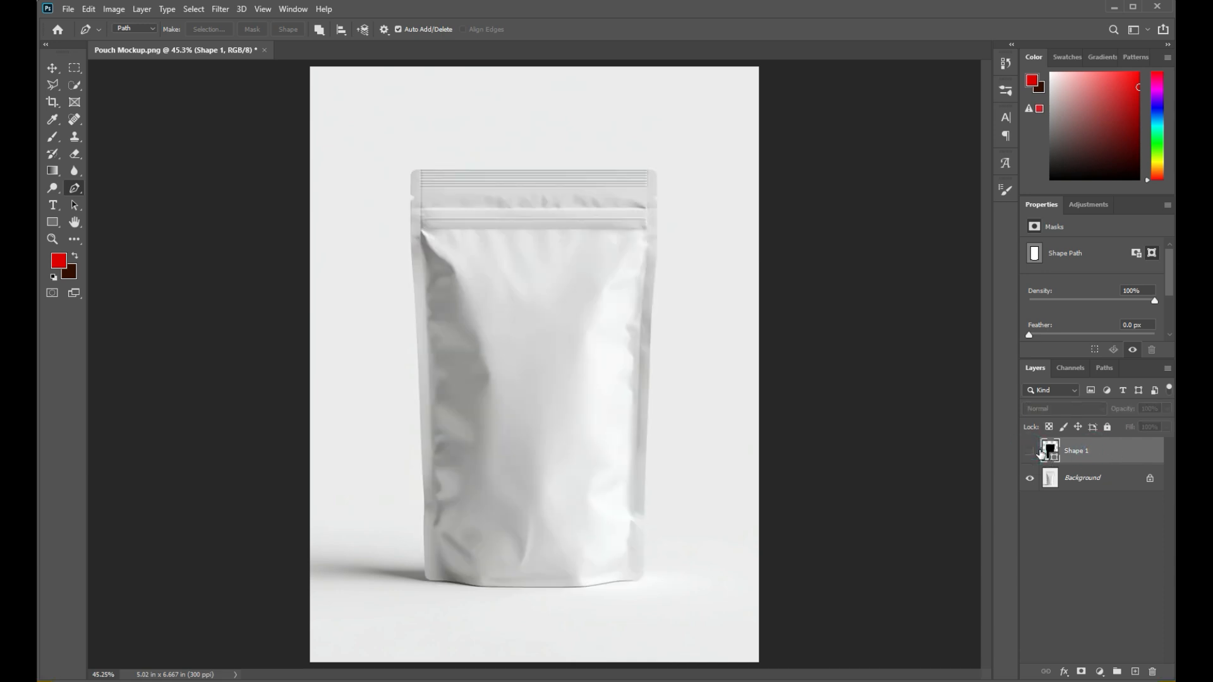
# Draw an 834 x 1417 px rectangle over the whole pouch and fill it with bright red.
pyautogui.click(52, 225)
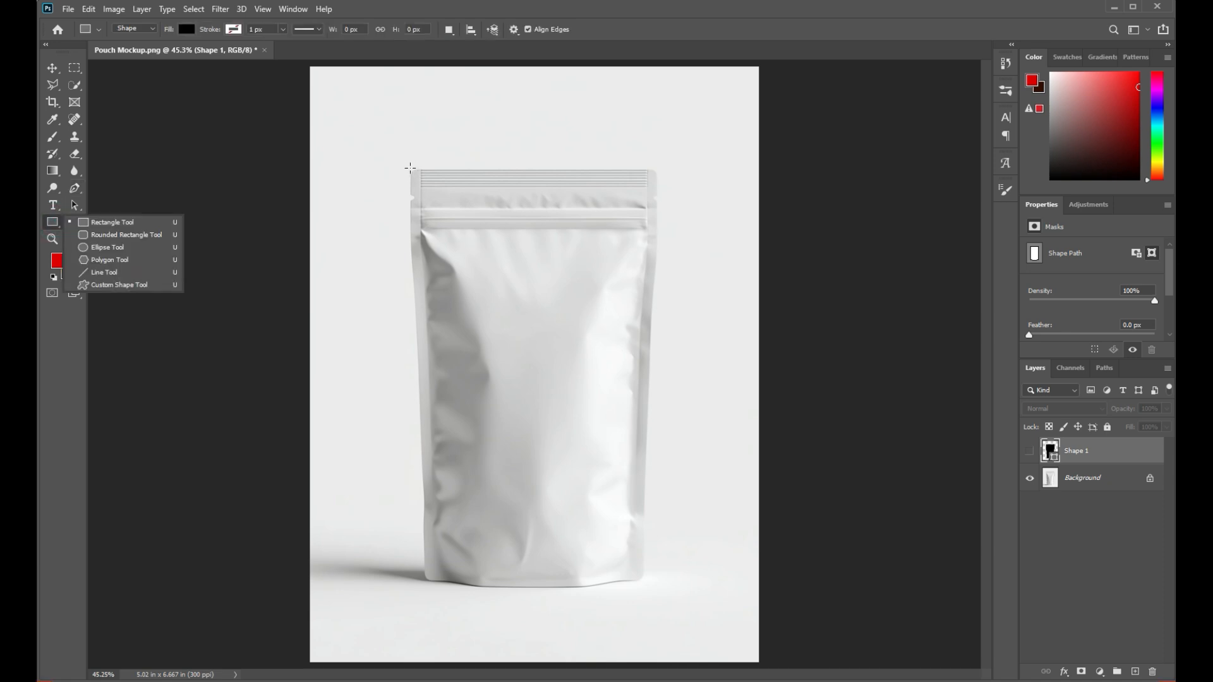
pyautogui.moveTo(405, 169); pyautogui.dragTo(653, 590)
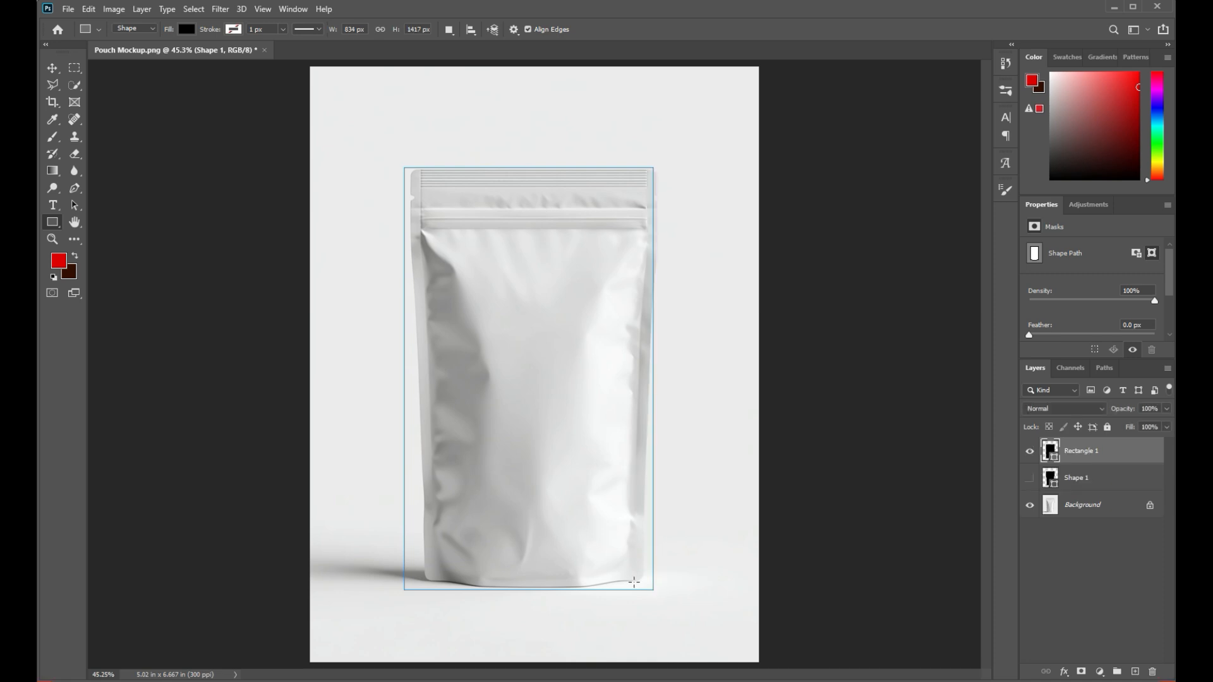
pyautogui.doubleClick(1053, 459)
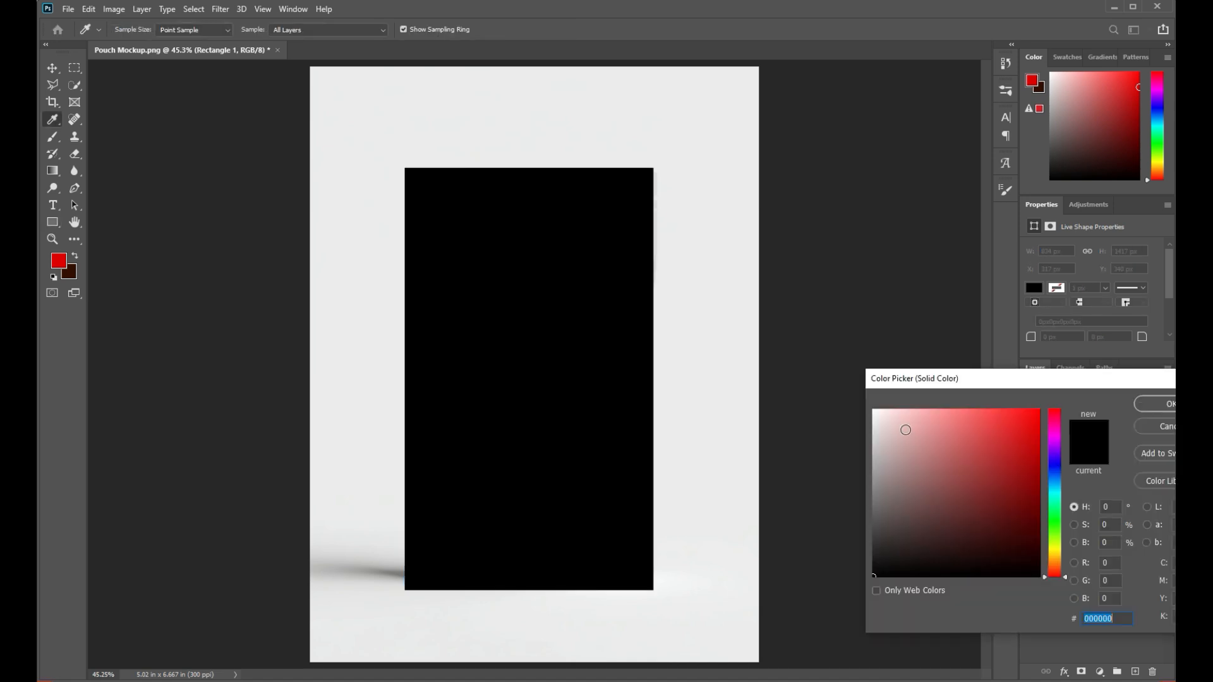
pyautogui.click(953, 474)
pyautogui.moveTo(992, 447); pyautogui.dragTo(1062, 406)
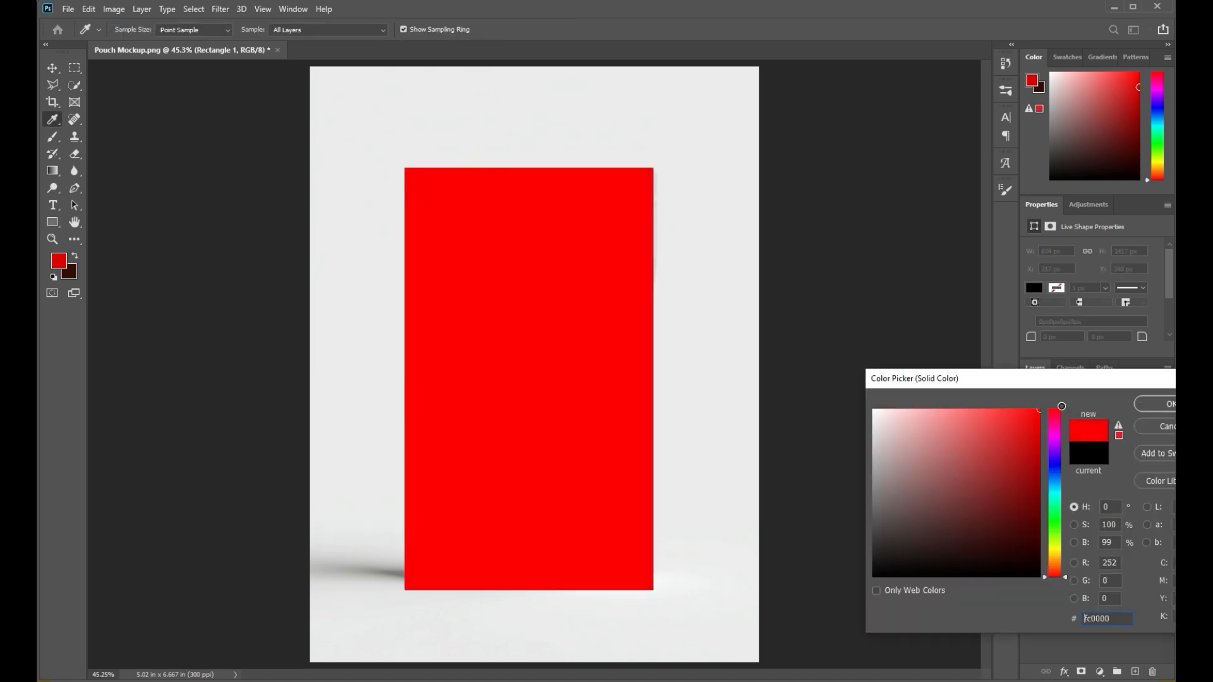
pyautogui.click(1150, 404)
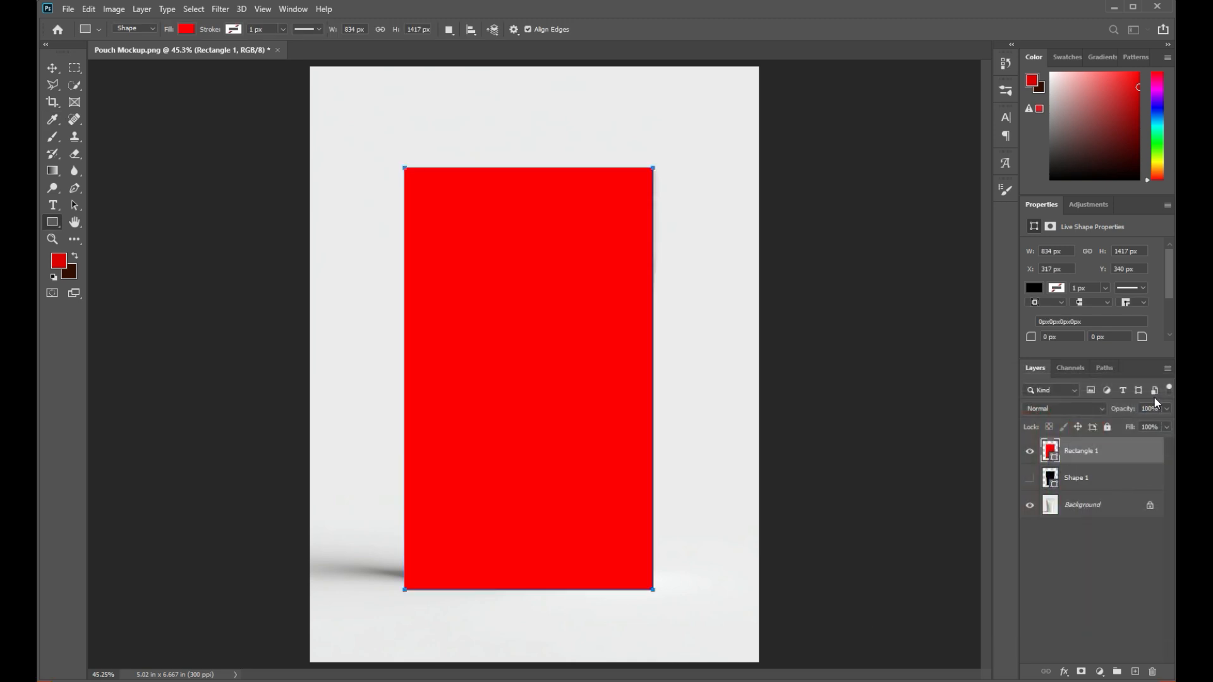
# Convert the red rectangle layer to a smart object and rename it "smart object".
pyautogui.rightClick(1109, 455)
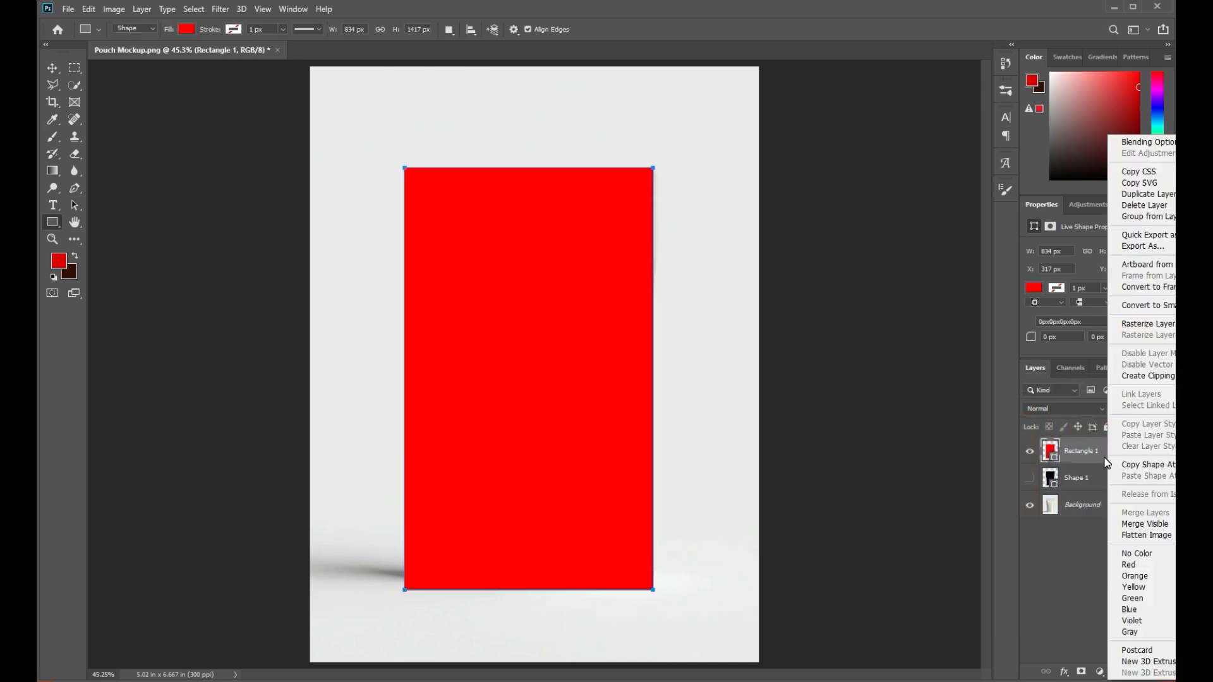
pyautogui.click(1157, 307)
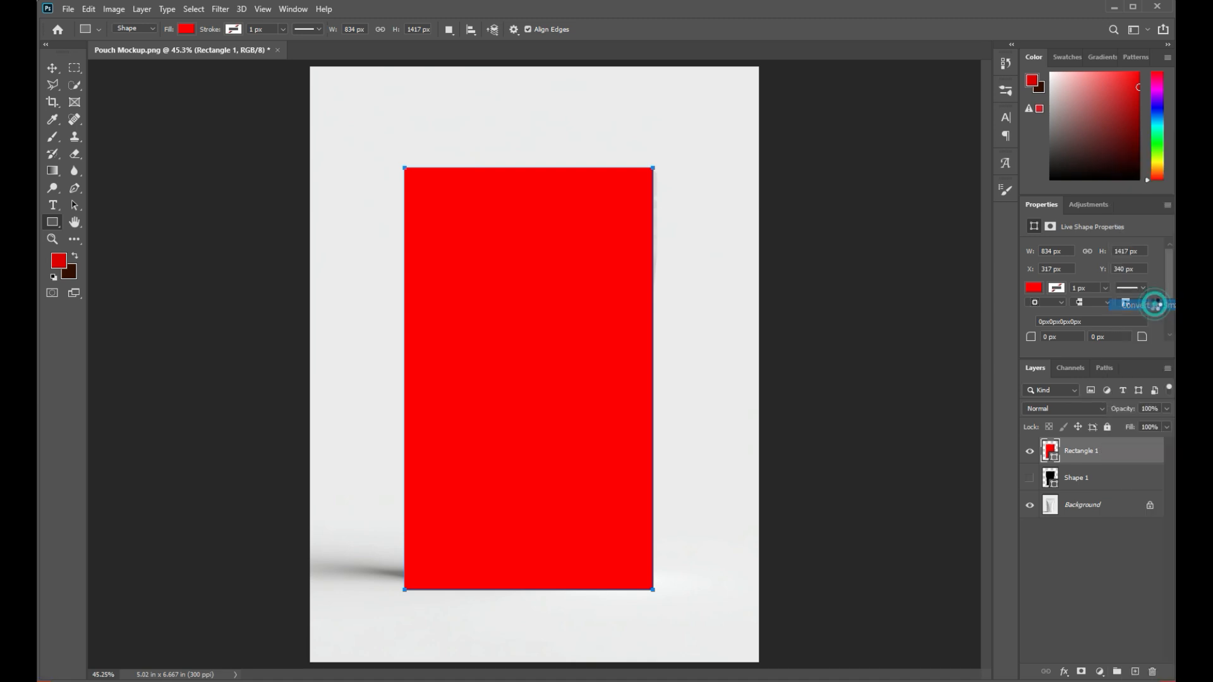
pyautogui.doubleClick(1081, 452)
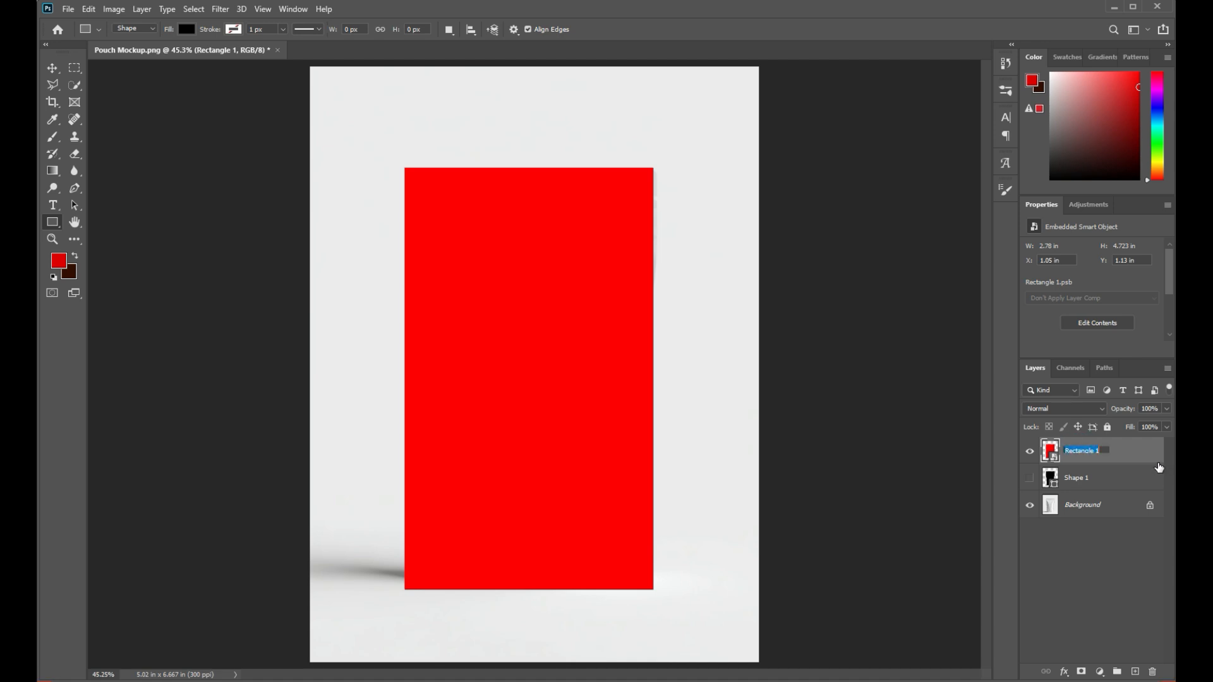
pyautogui.write('smart object')
pyautogui.press('Return')
# Lower the smart object's opacity to 37% and nudge it right until it is centred over the pouch.
pyautogui.moveTo(1128, 412)
pyautogui.mouseDown()
pyautogui.moveTo(1104, 409)
pyautogui.moveTo(1115, 409)
pyautogui.mouseUp()
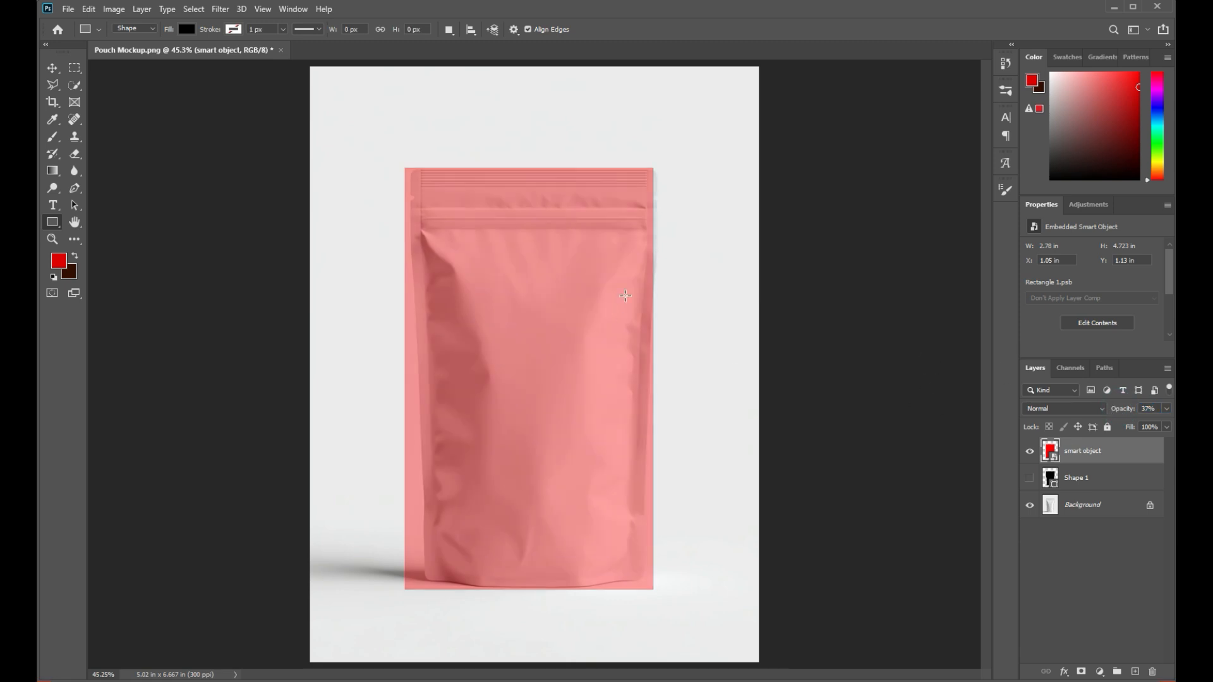
pyautogui.click(52, 67)
pyautogui.press('Right')
pyautogui.press('Right')
pyautogui.press('Right')
pyautogui.press('Right')
pyautogui.press('Right')
pyautogui.press('Right')
pyautogui.press('Right')
pyautogui.press('Right')
pyautogui.press('Right')
pyautogui.press('Right')
pyautogui.press('Right')
pyautogui.press('Right')
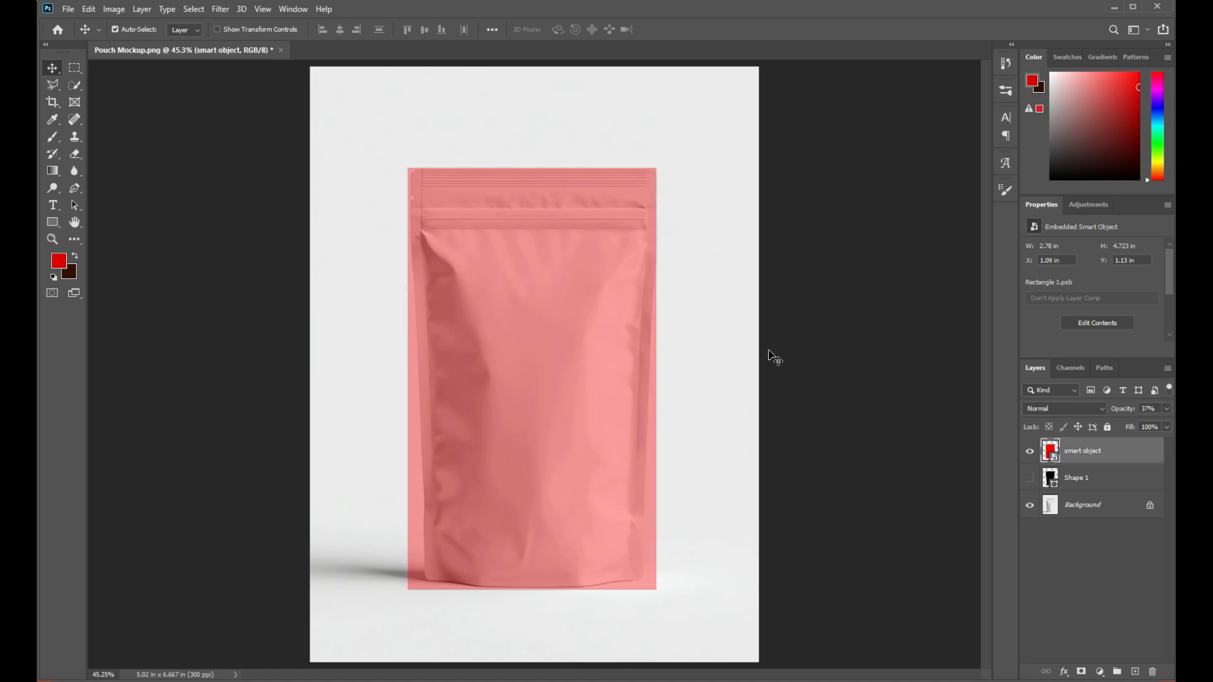
pyautogui.press('Right')
pyautogui.press('Right')
pyautogui.press('Right')
pyautogui.press('Right')
pyautogui.press('Right')
pyautogui.press('Right')
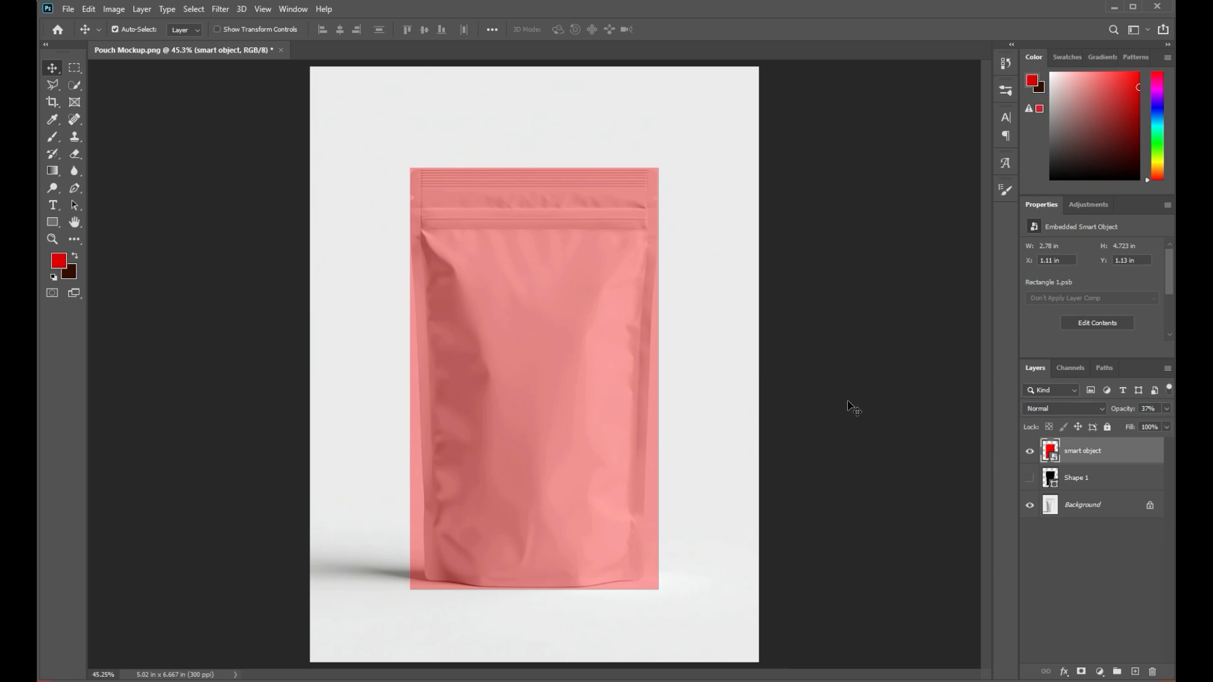
# Distort the smart object so its two bottom corners meet the pouch's lower corners.
pyautogui.press('ctrl')
pyautogui.hotkey('ctrl', 't')
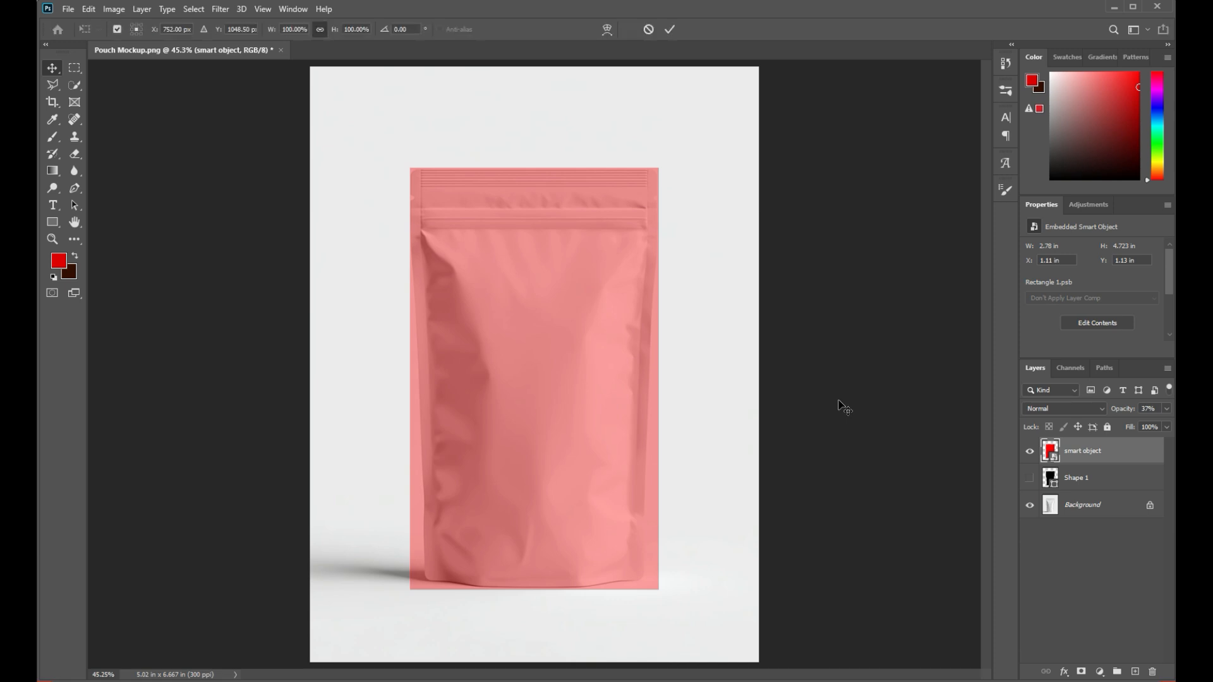
pyautogui.rightClick(518, 300)
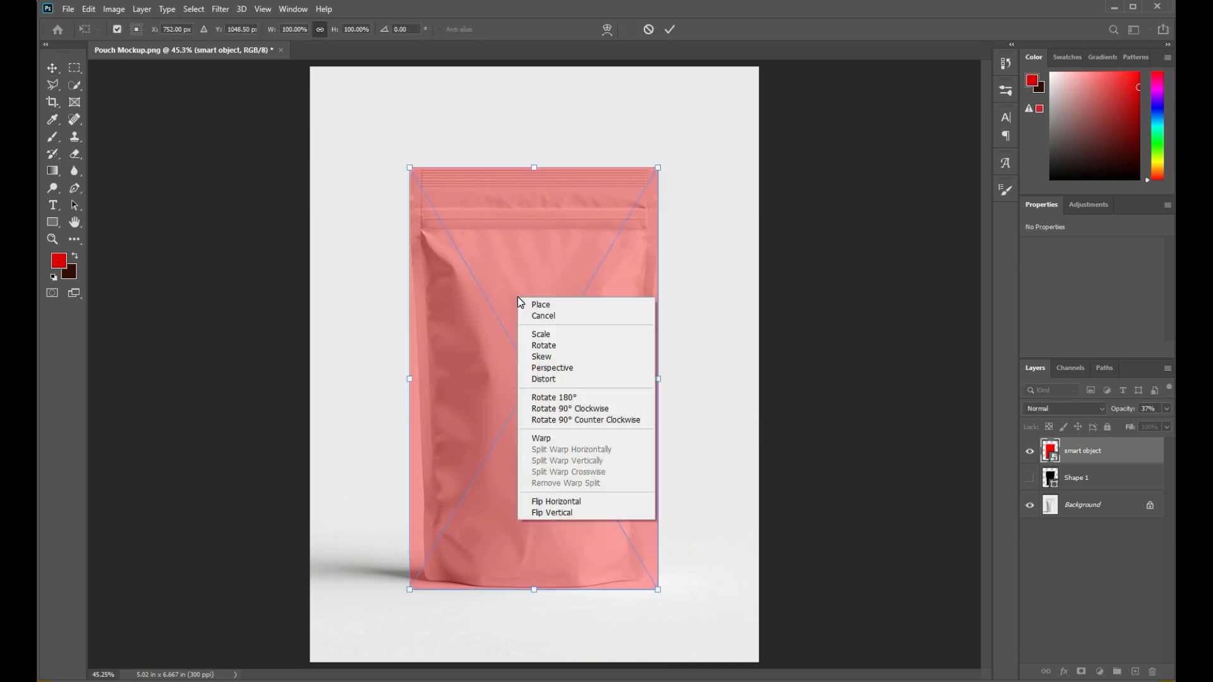
pyautogui.click(553, 381)
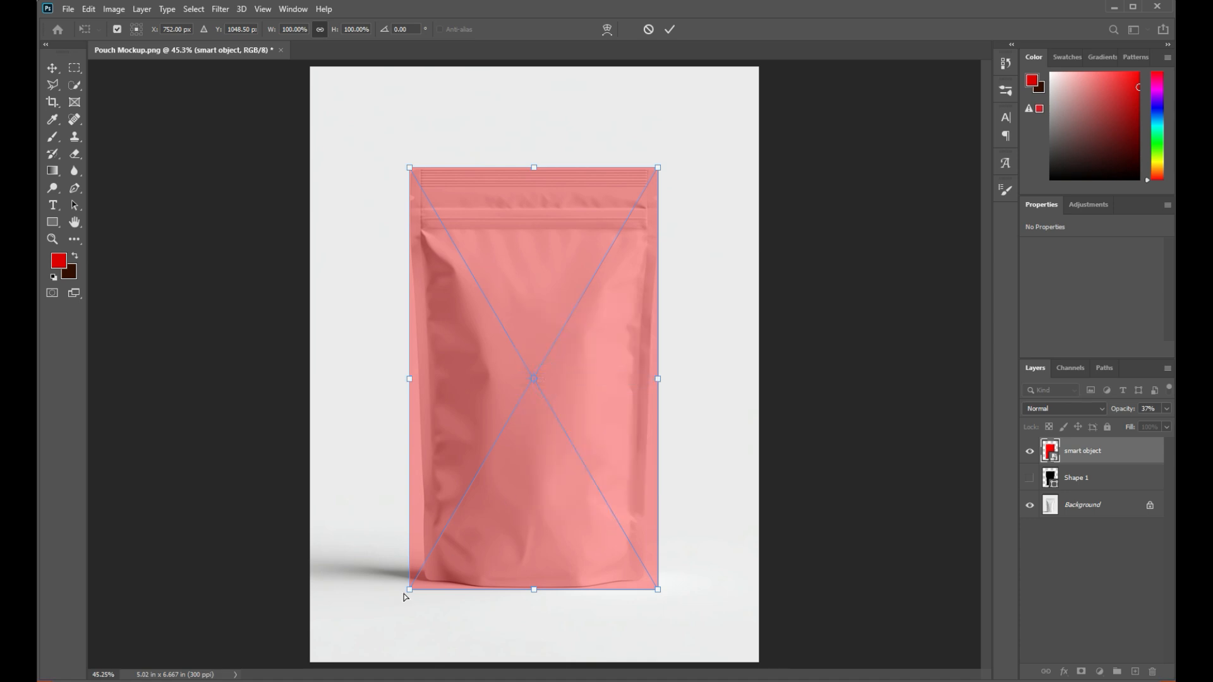
pyautogui.moveTo(411, 593); pyautogui.dragTo(425, 584)
pyautogui.moveTo(660, 592); pyautogui.dragTo(645, 579)
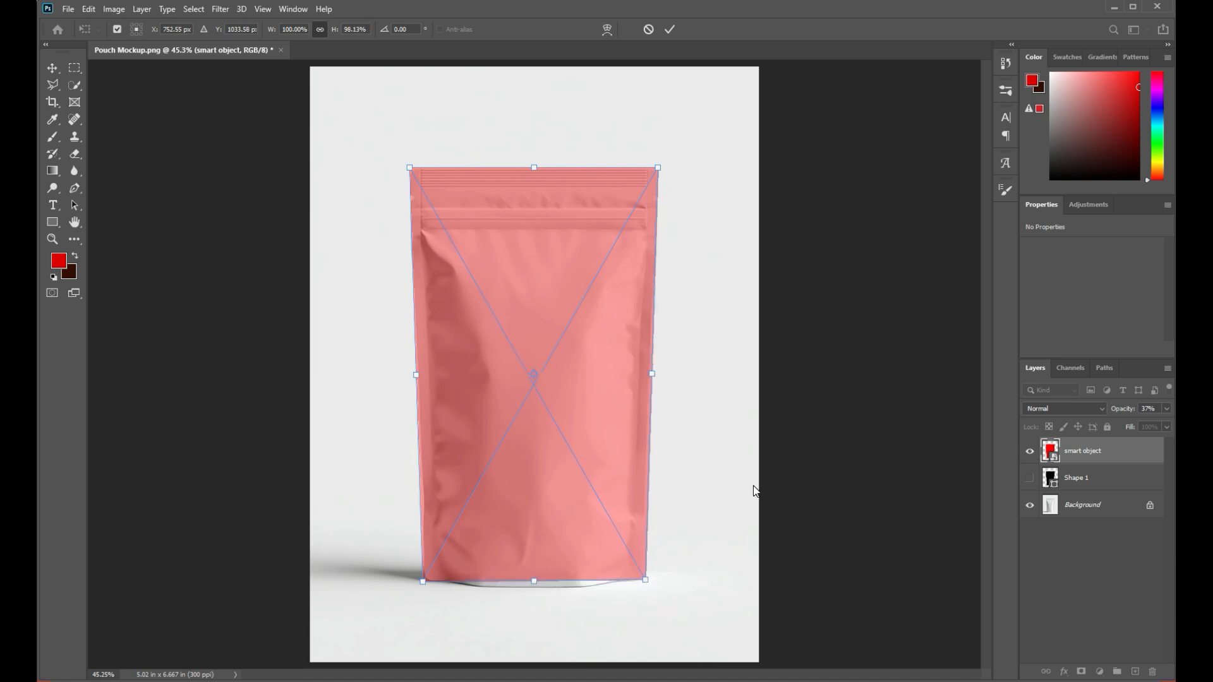
# Distort the smart object's two top corners so they cover the pouch's upper corners.
pyautogui.hotkey('ctrl', '+')
pyautogui.hotkey('ctrl', '+')
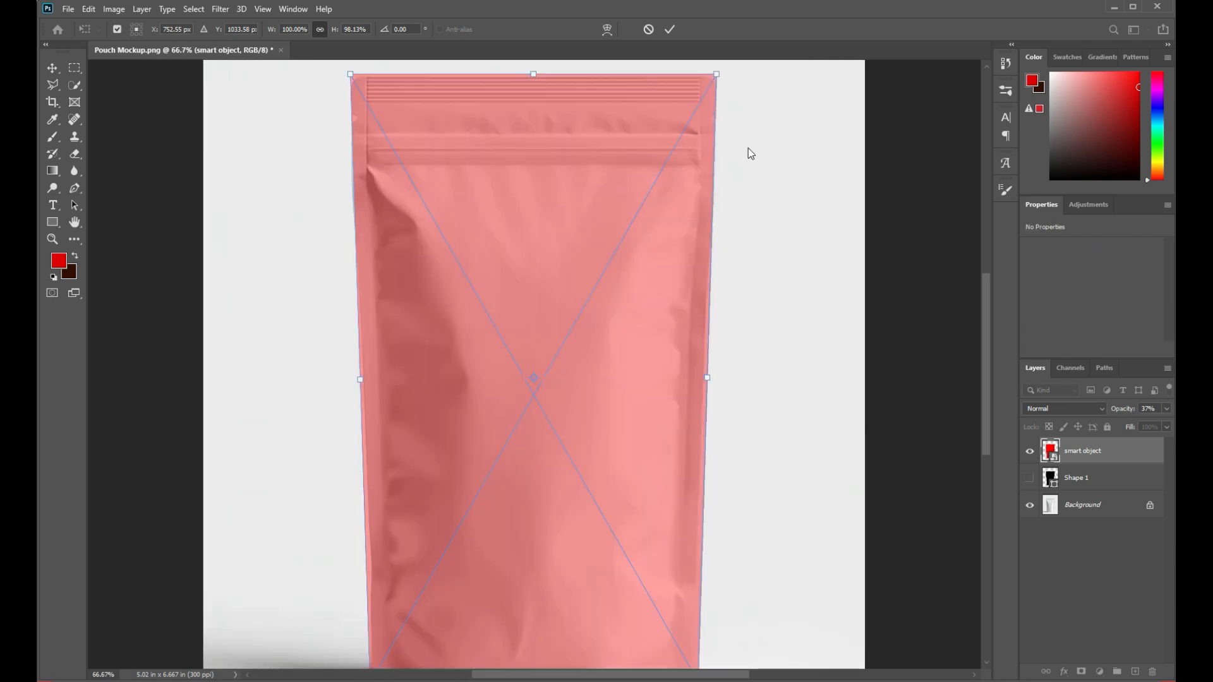
pyautogui.moveTo(760, 115); pyautogui.dragTo(760, 248)
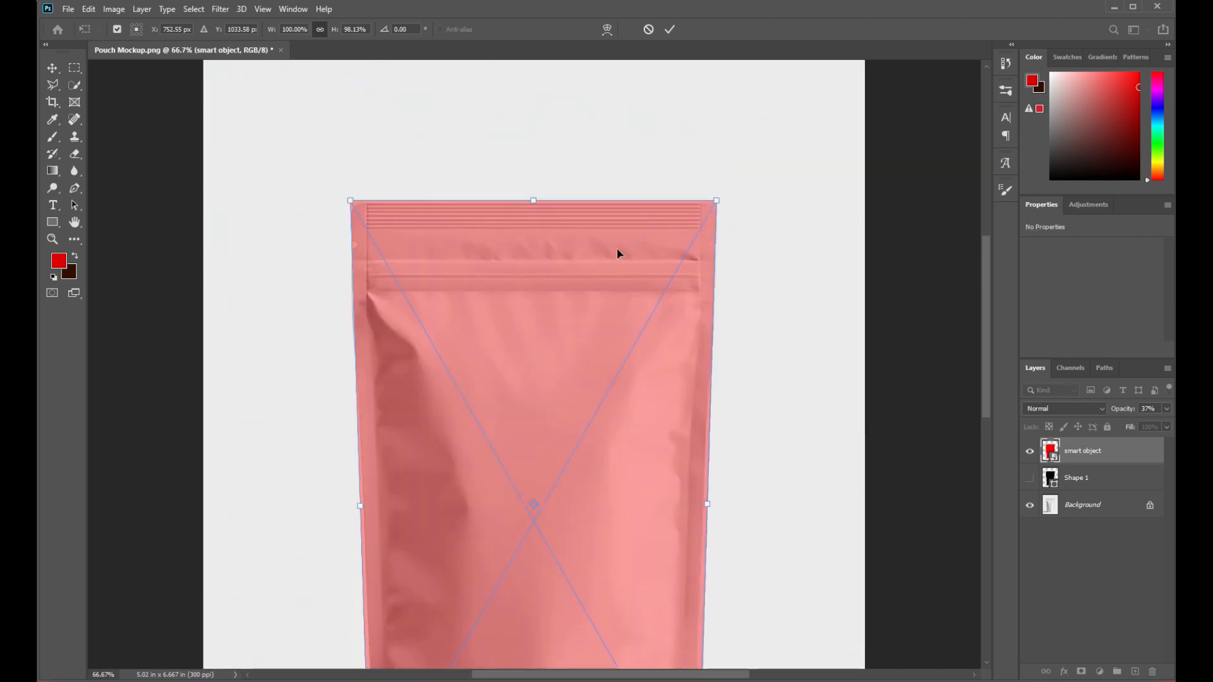
pyautogui.hotkey('ctrl', '+')
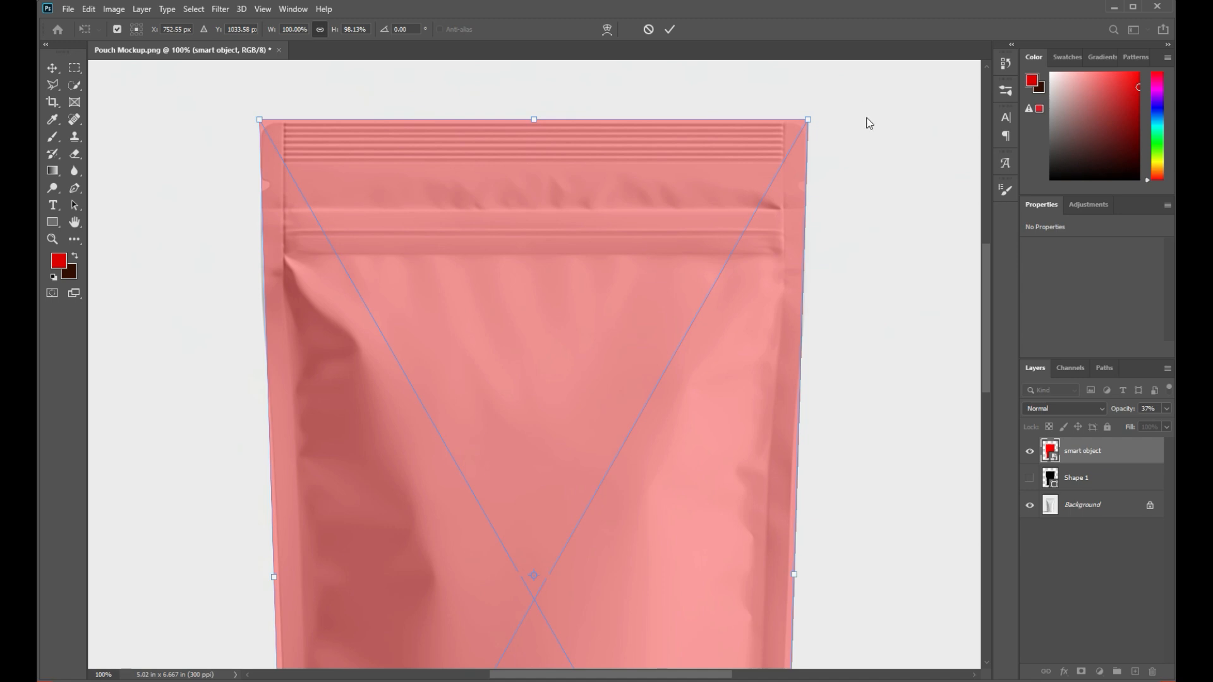
pyautogui.moveTo(851, 175); pyautogui.dragTo(801, 215)
pyautogui.moveTo(758, 163); pyautogui.dragTo(760, 164)
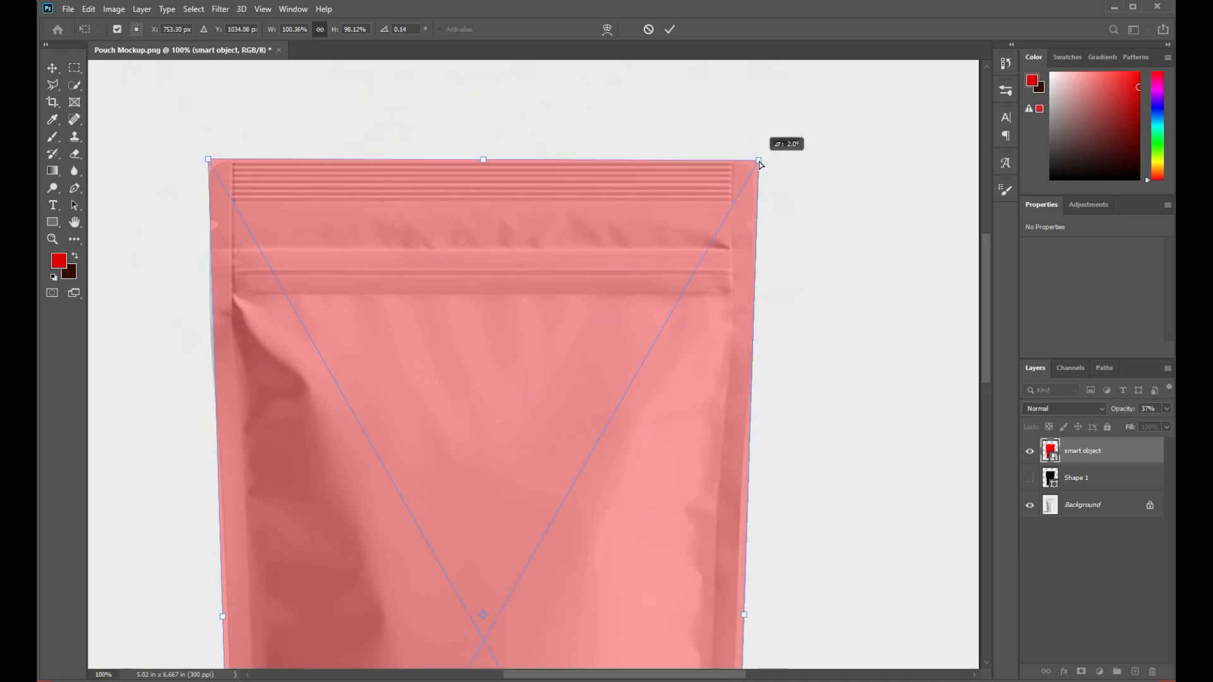
pyautogui.moveTo(210, 163); pyautogui.dragTo(202, 160)
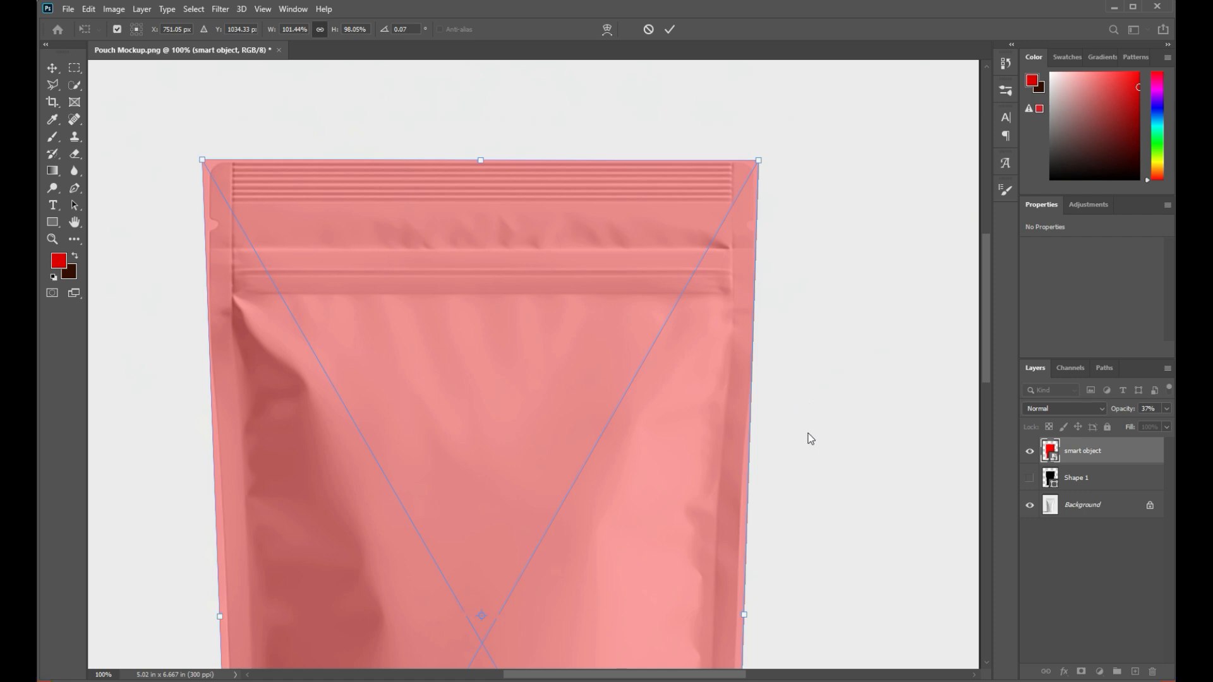
# Warp the smart object's bottom edge downward to follow the pouch's curved base.
pyautogui.press('space')
pyautogui.moveTo(654, 475); pyautogui.dragTo(827, 235)
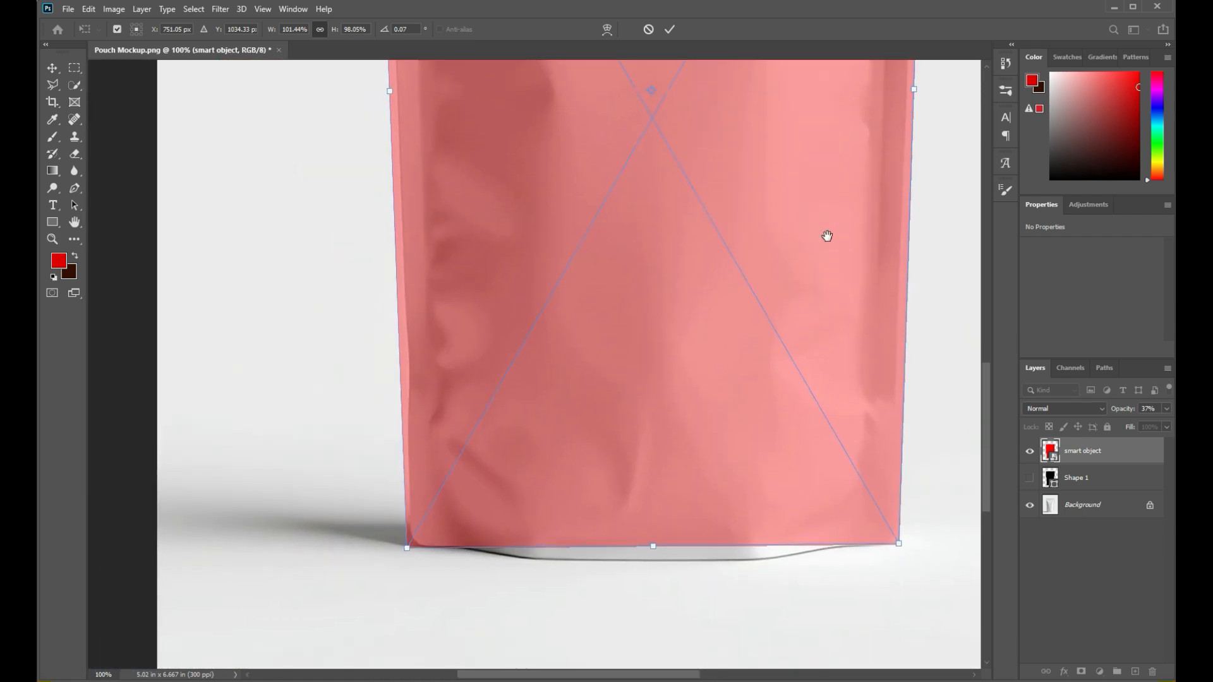
pyautogui.rightClick(650, 330)
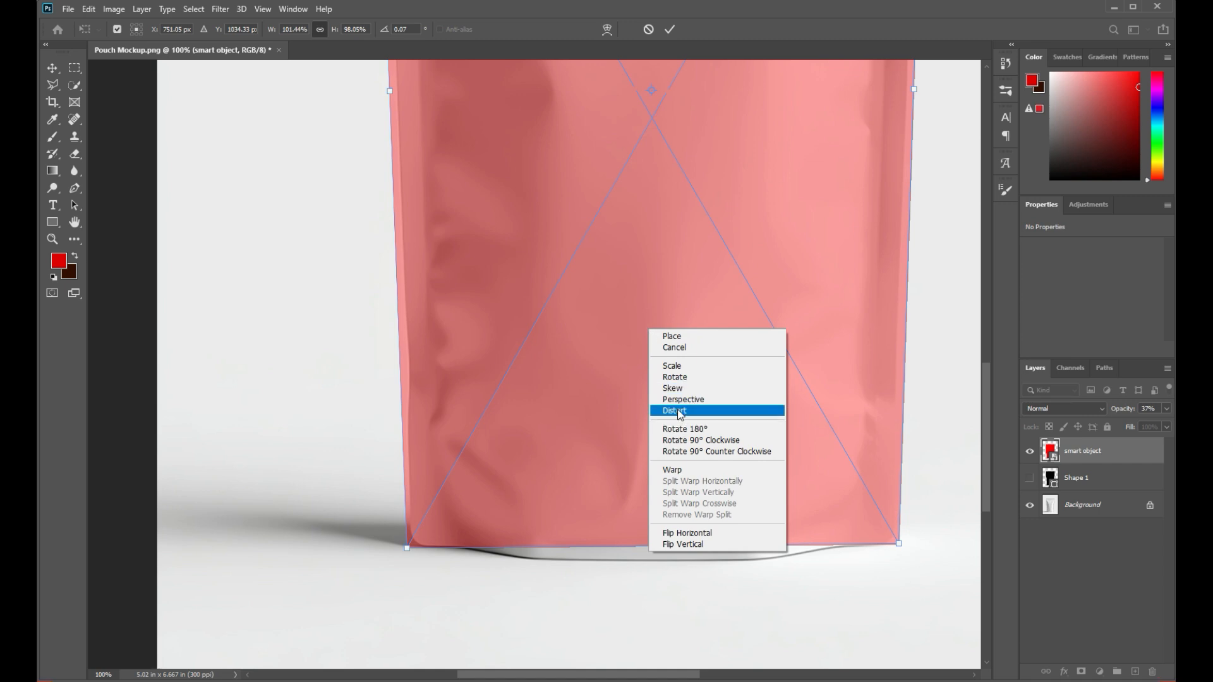
pyautogui.click(687, 474)
pyautogui.moveTo(652, 548); pyautogui.dragTo(653, 561)
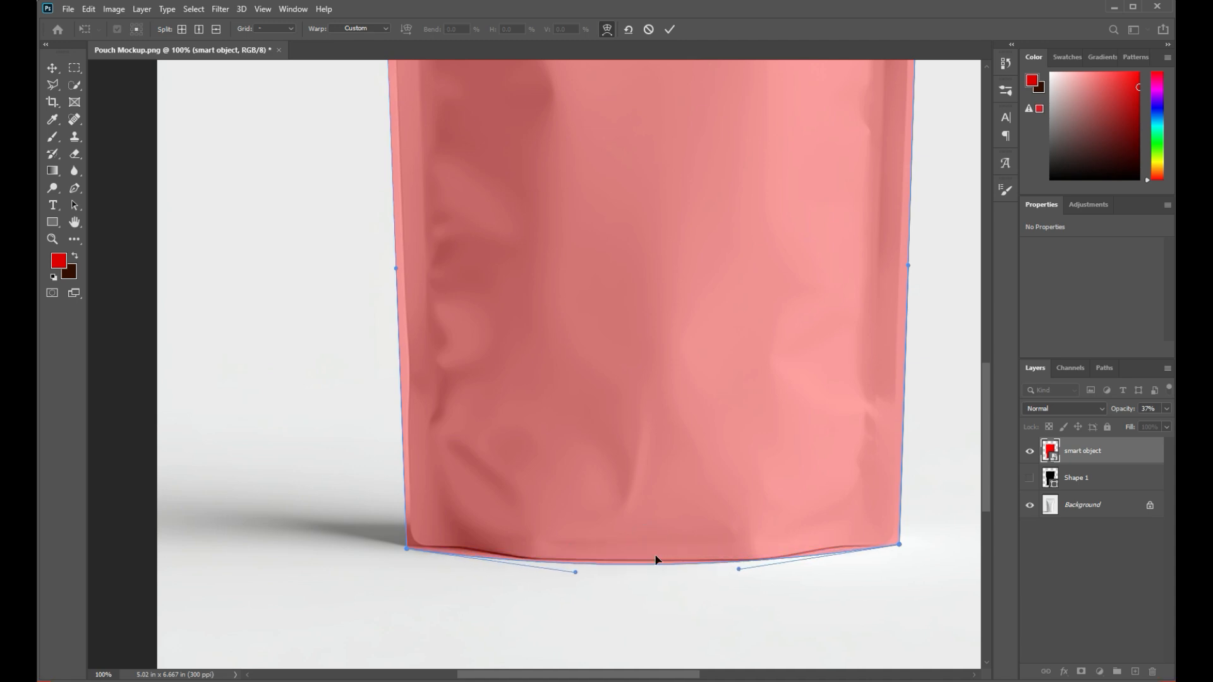
# Warp the lower left and right sides slightly inward to follow the pouch's edges and apply the transformation.
pyautogui.moveTo(398, 270); pyautogui.dragTo(403, 272)
pyautogui.moveTo(908, 269); pyautogui.dragTo(902, 269)
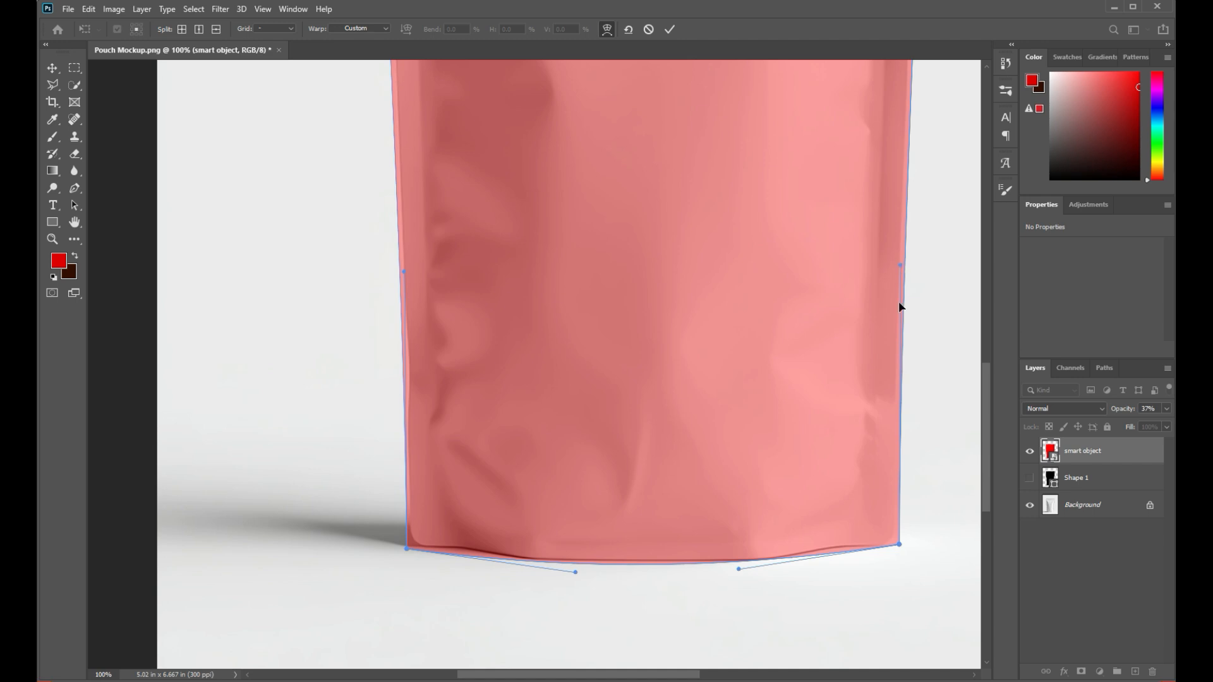
pyautogui.moveTo(696, 283); pyautogui.dragTo(677, 484)
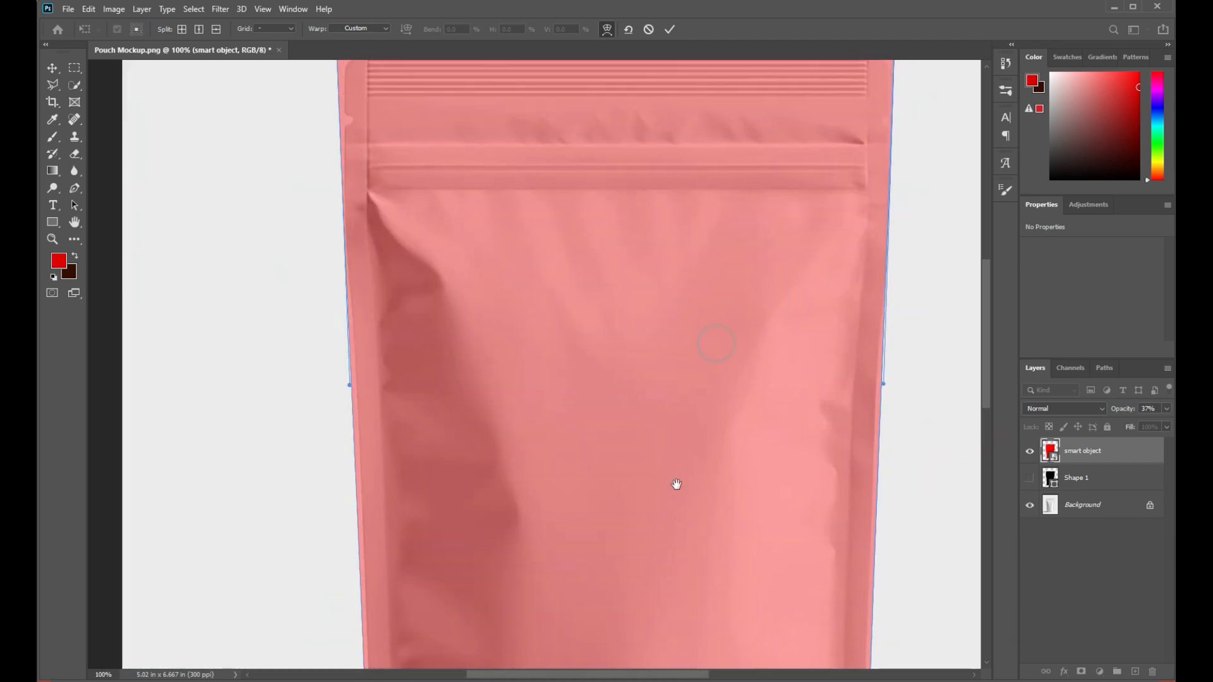
pyautogui.moveTo(670, 376); pyautogui.dragTo(666, 444)
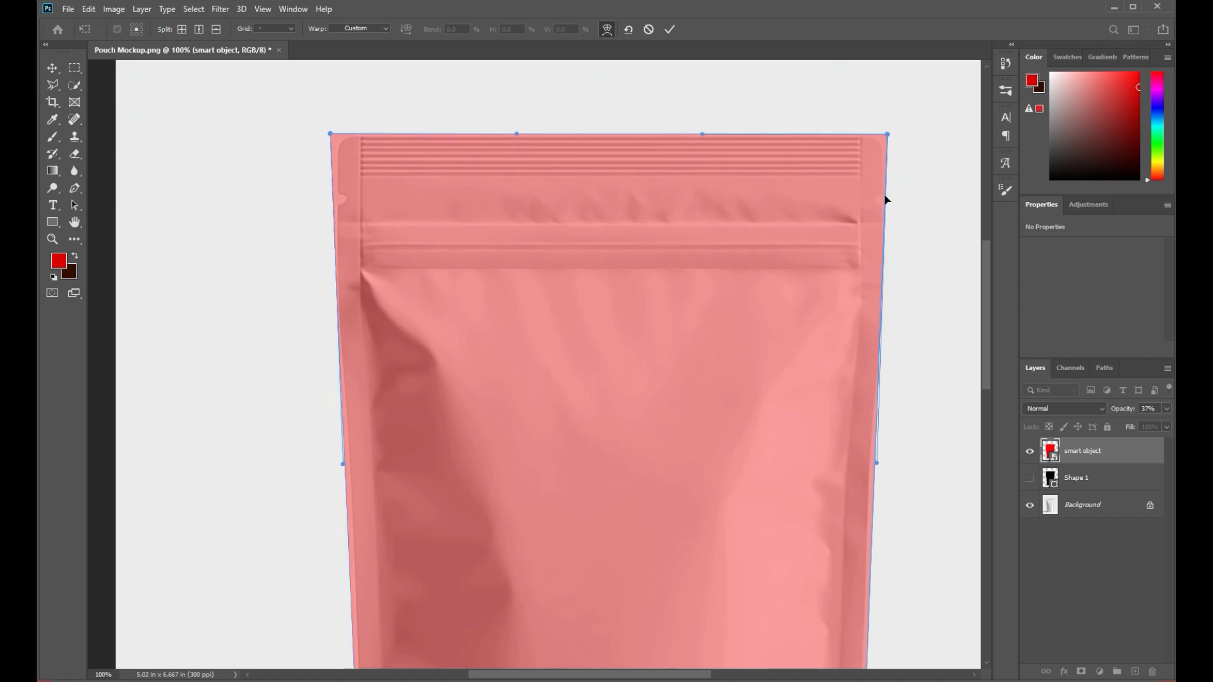
pyautogui.click(668, 30)
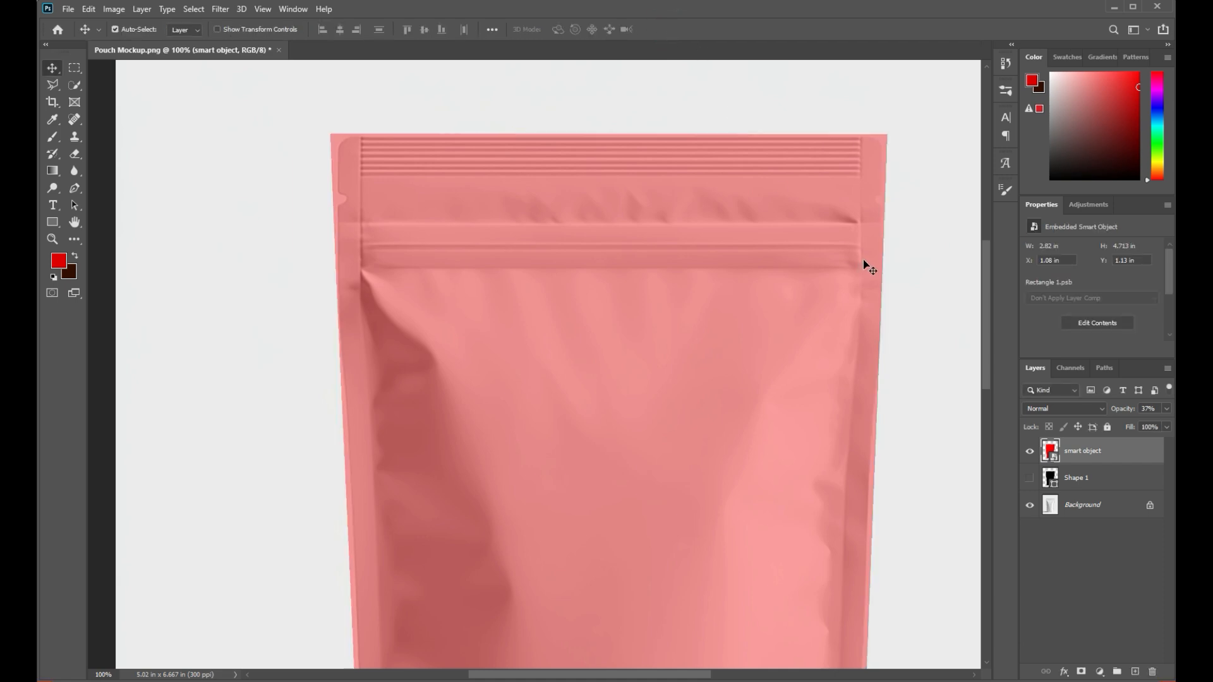
# Set the smart object's opacity back to 100% and deselect the layer.
pyautogui.press('ctrl')
pyautogui.hotkey('ctrl', '0')
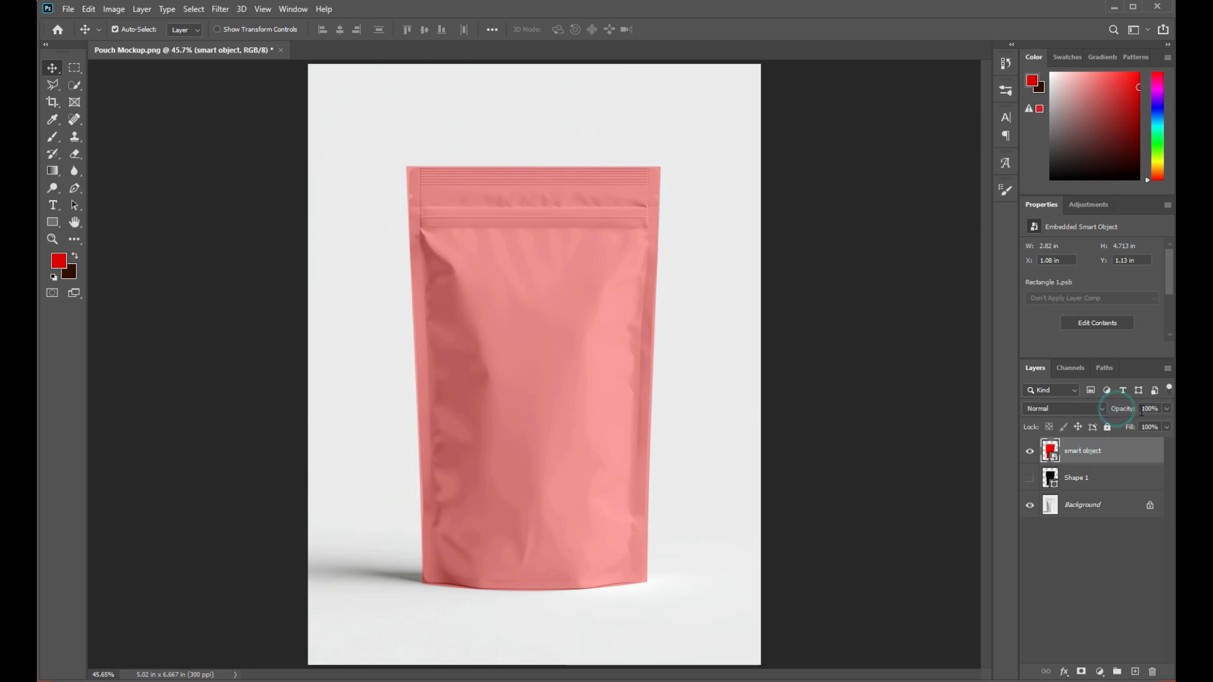
pyautogui.moveTo(1118, 412); pyautogui.dragTo(1160, 412)
pyautogui.click(1113, 566)
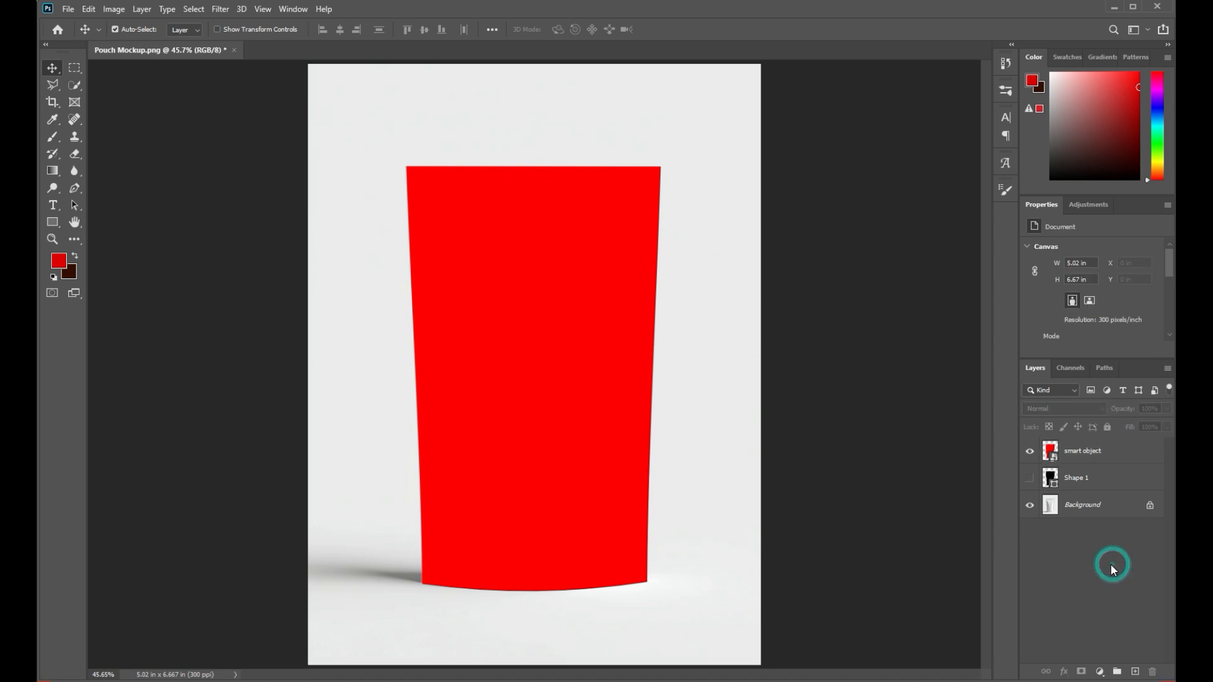
# Open the smart object's contents and change the rectangle's fill colour to green 527b2e.
pyautogui.doubleClick(1053, 458)
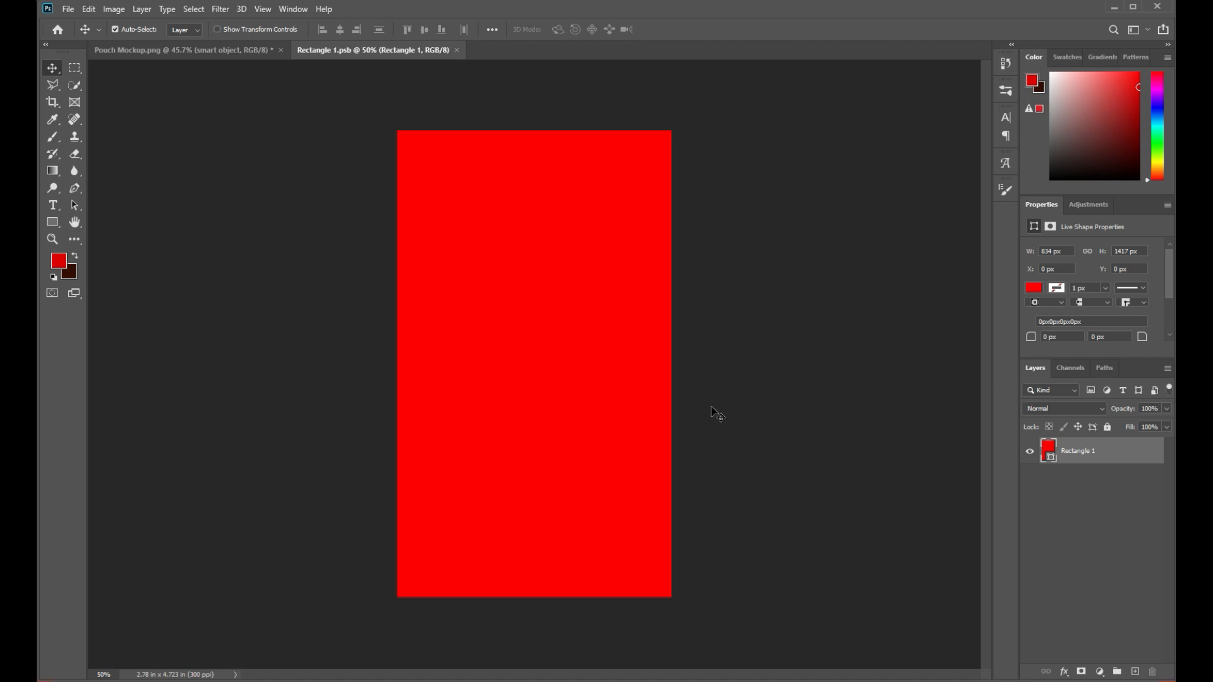
pyautogui.click(502, 280)
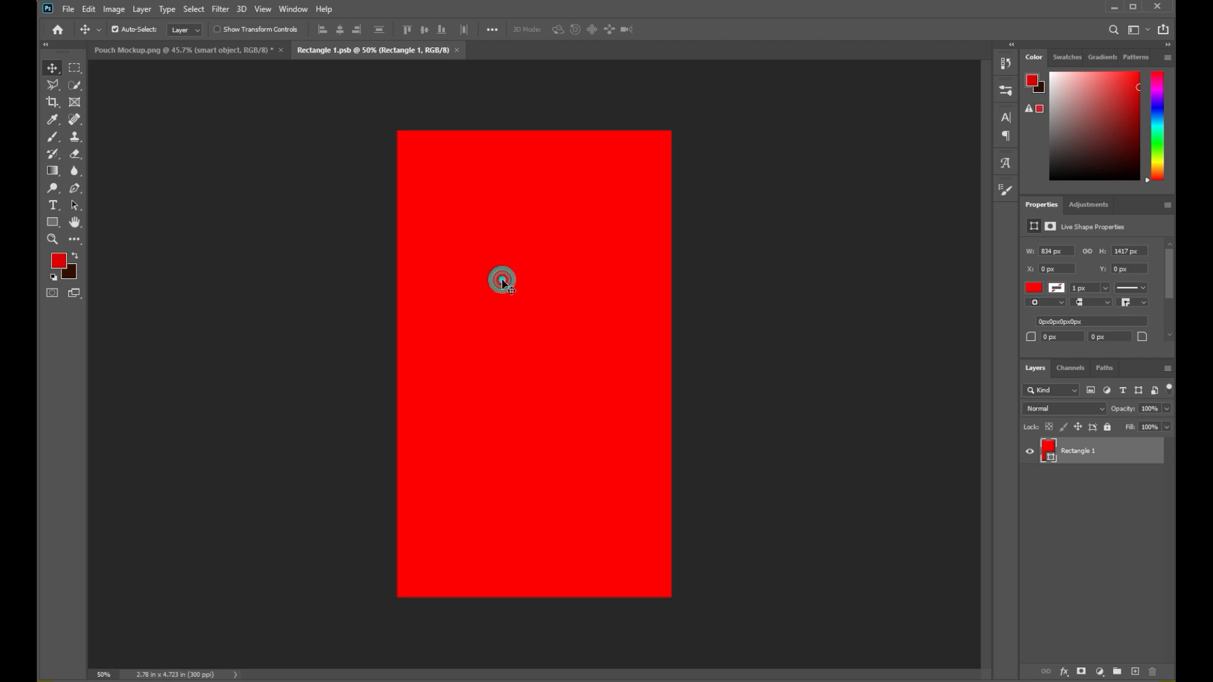
pyautogui.doubleClick(1048, 455)
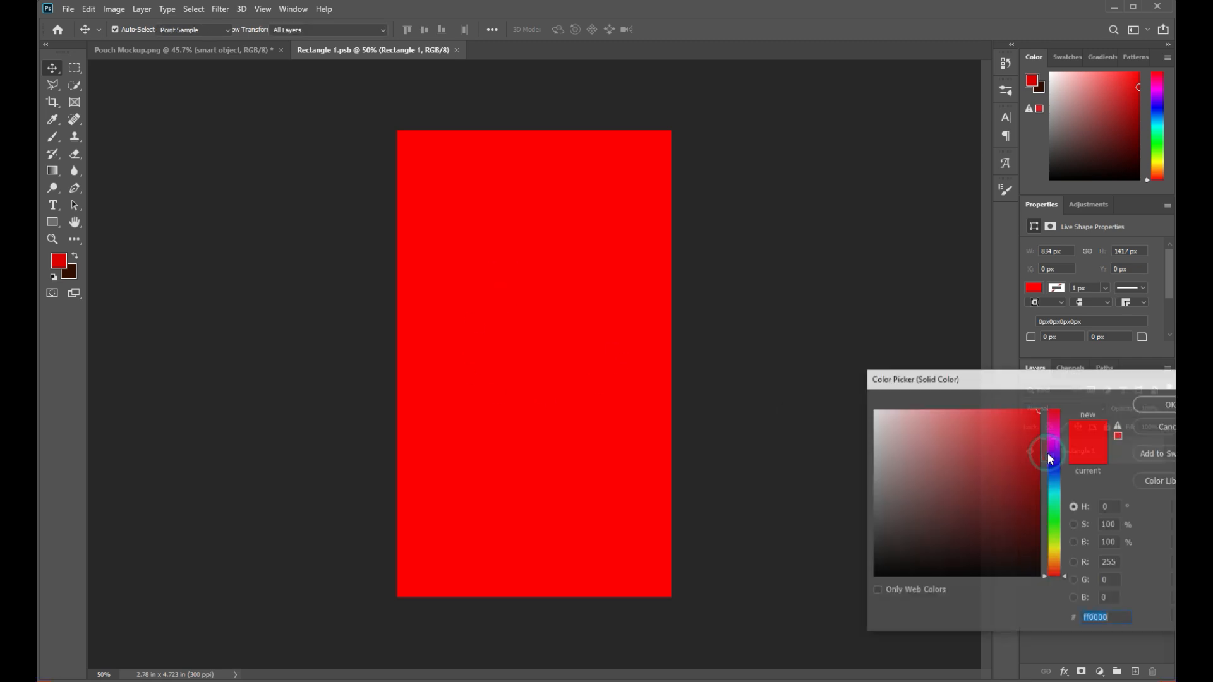
pyautogui.moveTo(1057, 562); pyautogui.dragTo(1057, 535)
pyautogui.click(1011, 493)
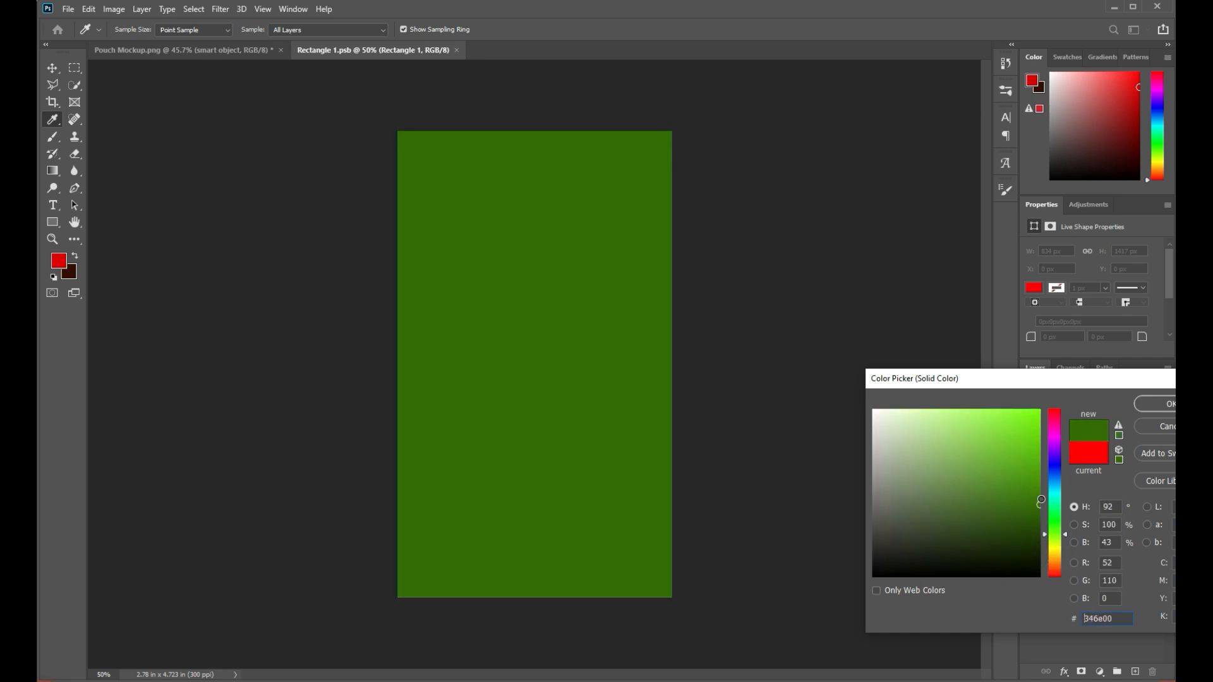
pyautogui.click(964, 491)
pyautogui.moveTo(964, 492)
pyautogui.mouseDown()
pyautogui.moveTo(990, 492)
pyautogui.moveTo(975, 497)
pyautogui.mouseUp()
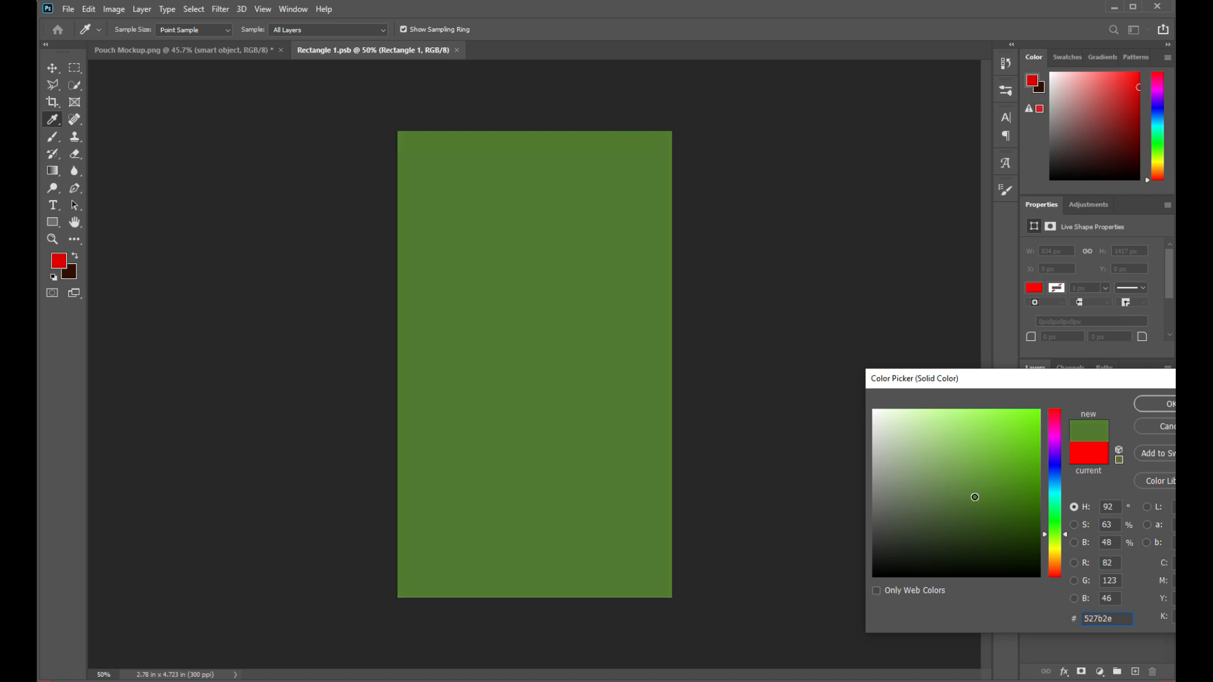
pyautogui.click(1160, 403)
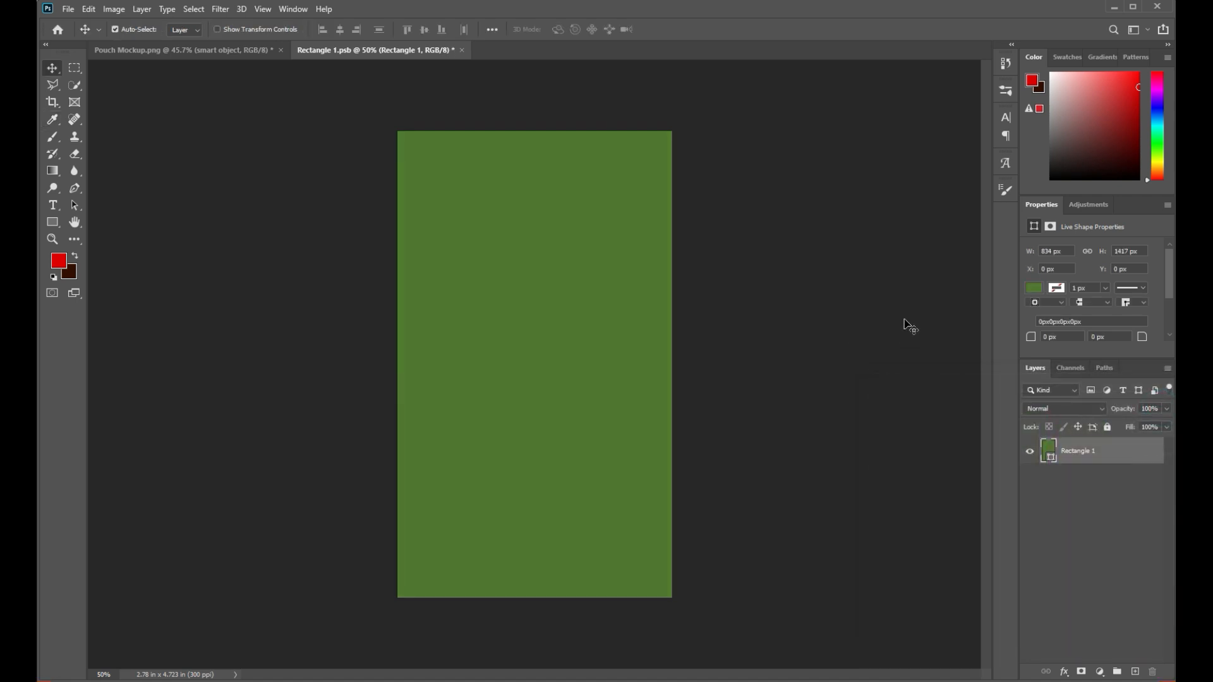
# Draw an ellipse about 1060 by 741 px over the green rectangle with the Ellipse tool.
pyautogui.click(55, 224)
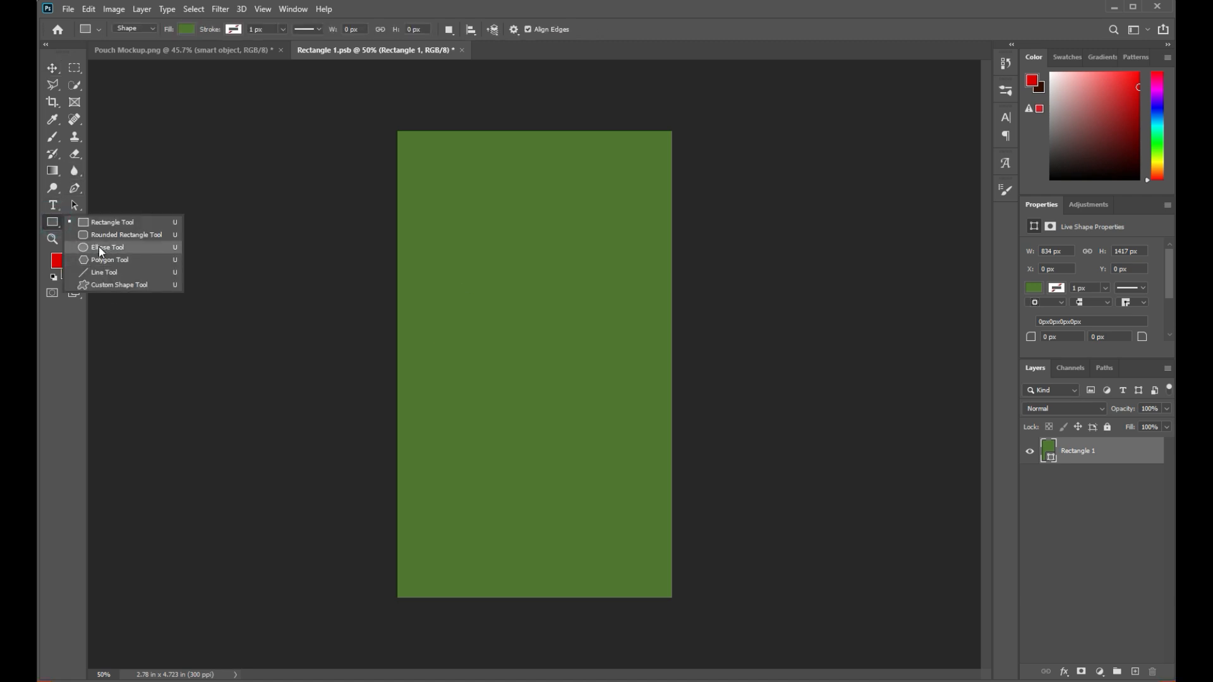
pyautogui.click(127, 247)
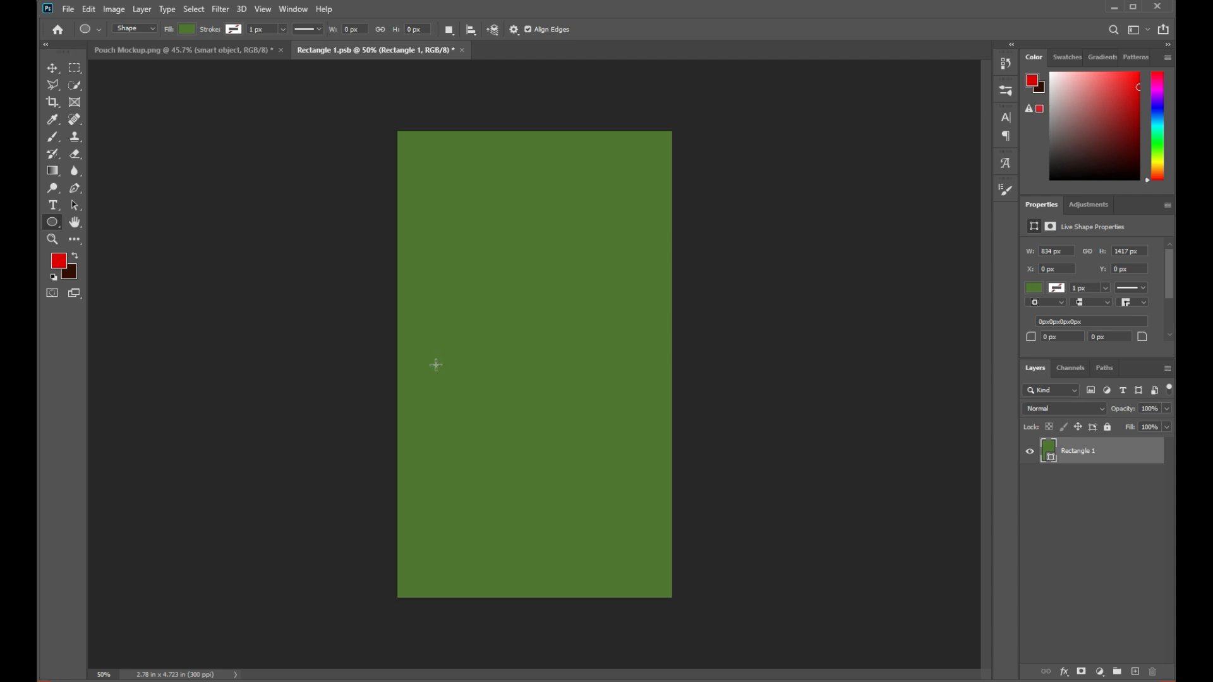
pyautogui.moveTo(423, 340); pyautogui.dragTo(596, 461)
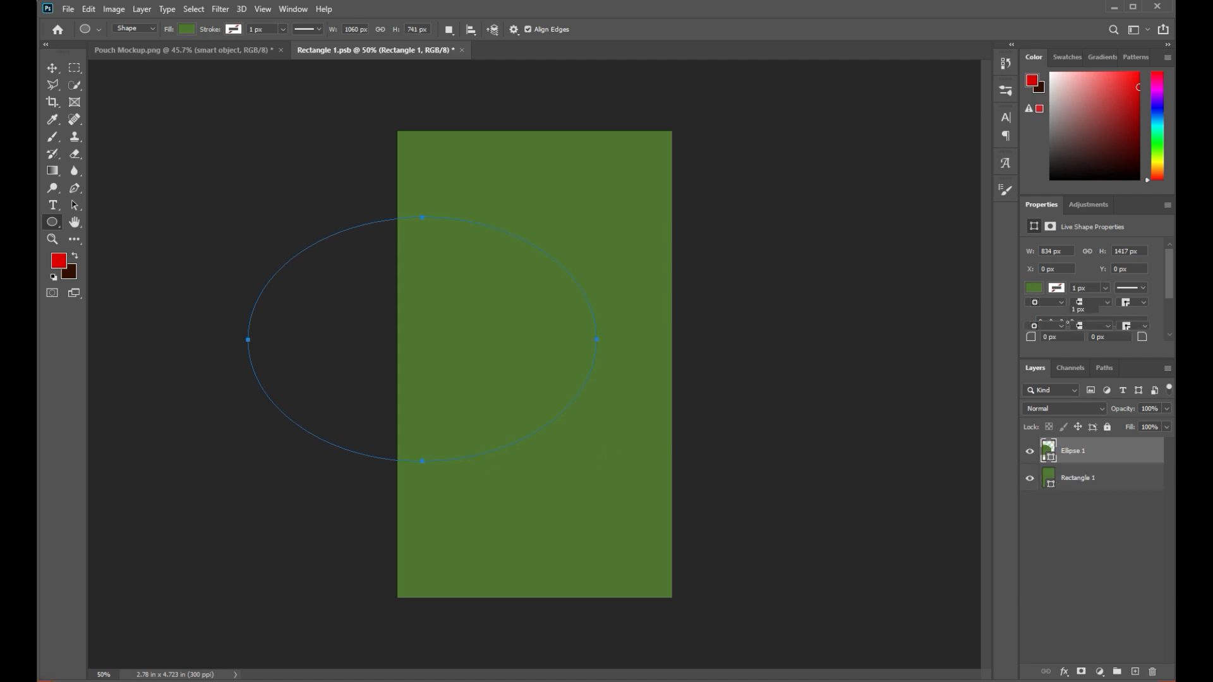
# Change the ellipse's fill colour to white ffffff.
pyautogui.click(1103, 484)
pyautogui.click(1051, 453)
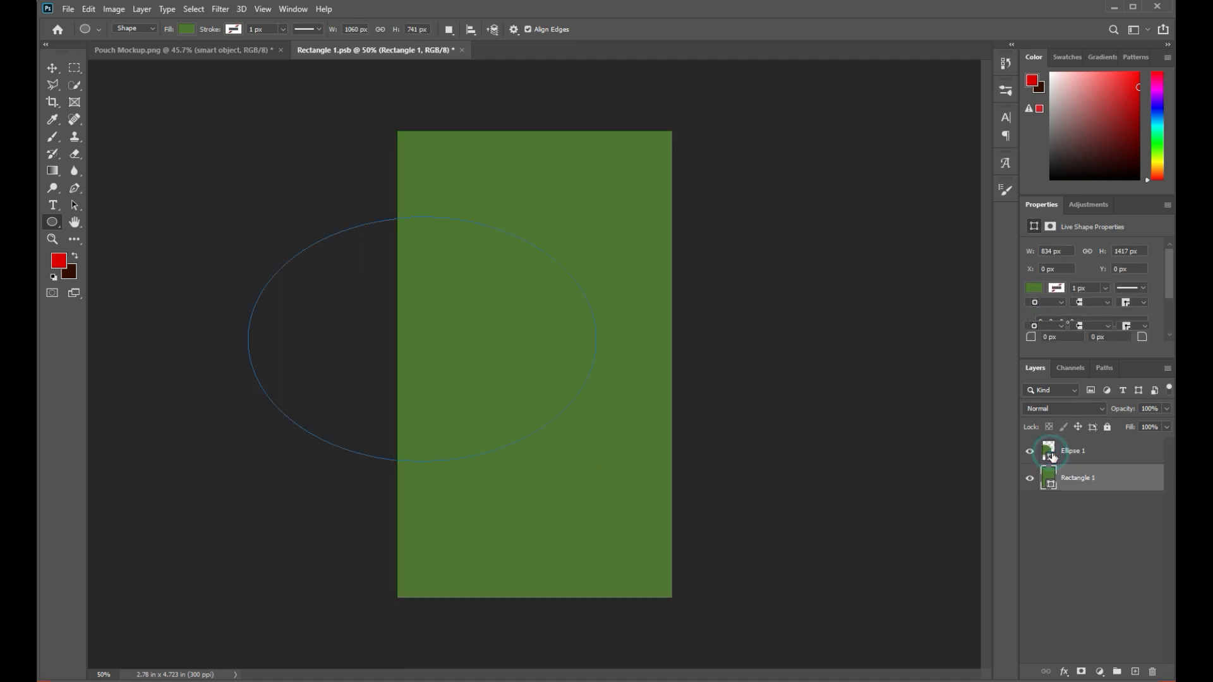
pyautogui.doubleClick(1051, 455)
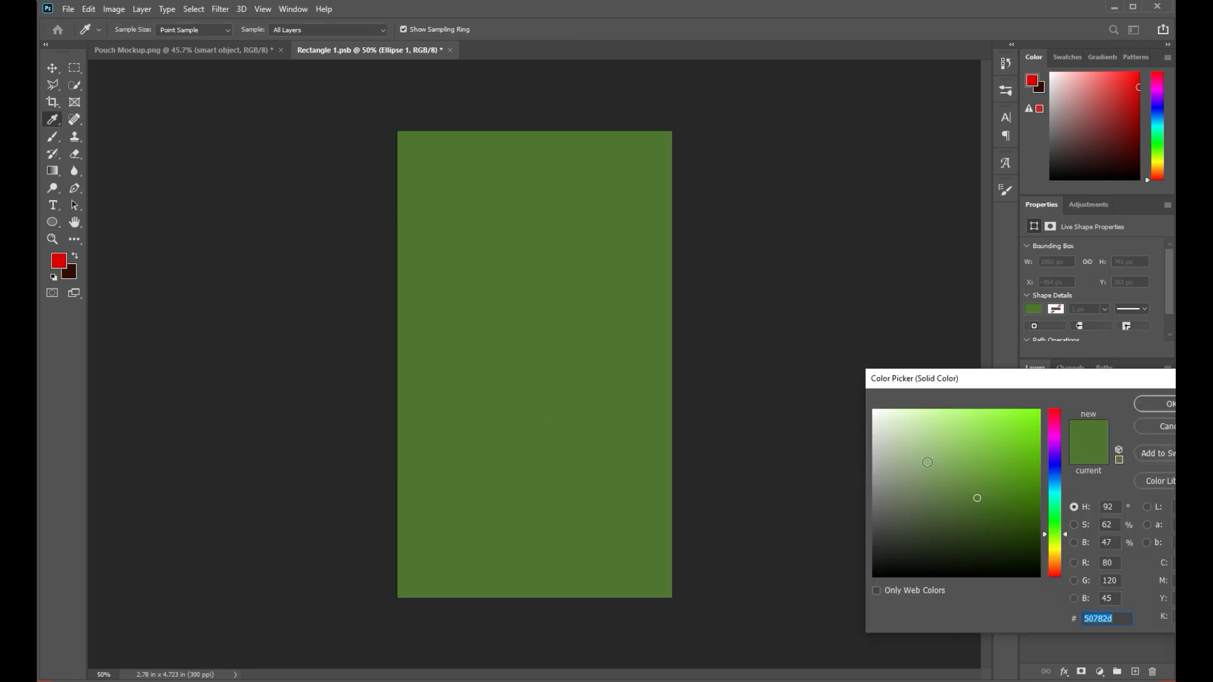
pyautogui.write('ffffff')
pyautogui.click(1156, 412)
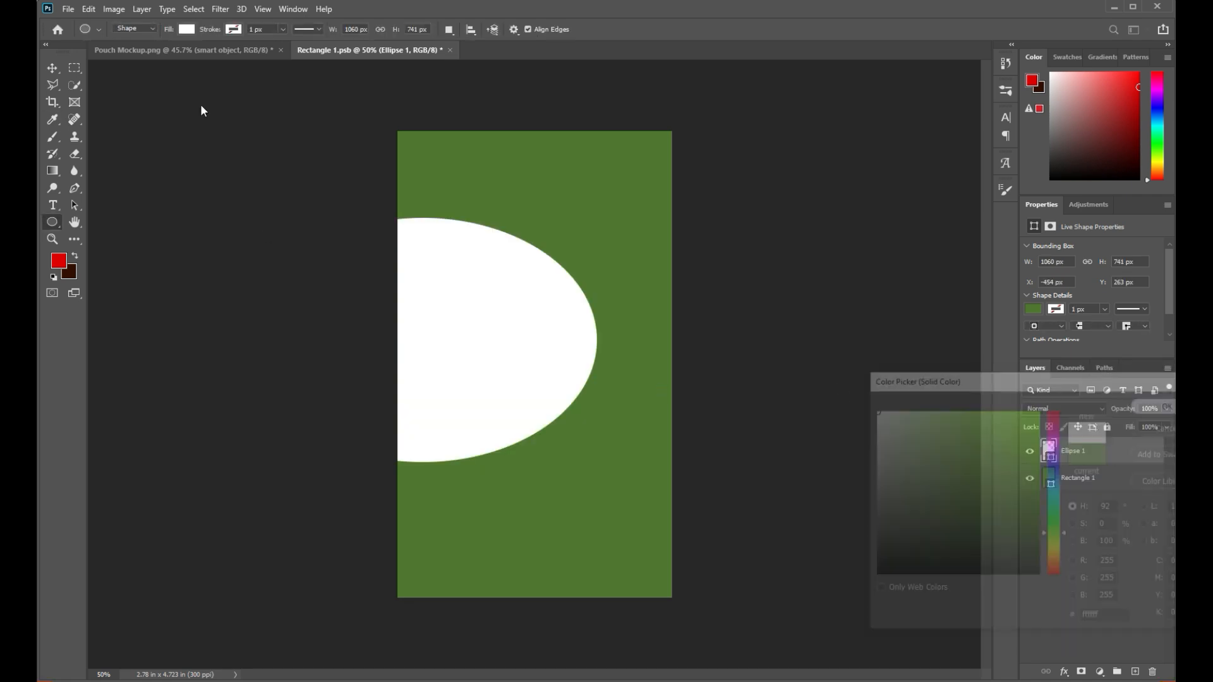
# Centre the white ellipse at the design's lower edge and enlarge it to about 121% so it fills the lower part, then deselect it.
pyautogui.click(52, 68)
pyautogui.moveTo(412, 314); pyautogui.dragTo(568, 441)
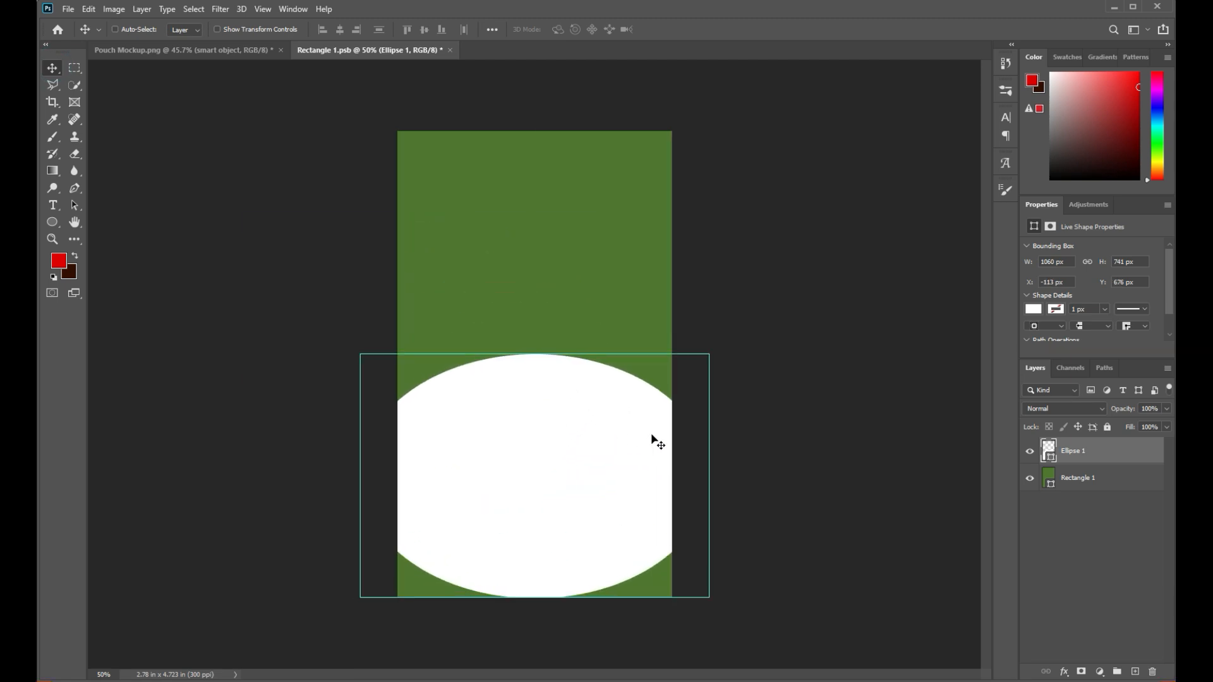
pyautogui.hotkey('ctrl', 't')
pyautogui.moveTo(536, 596); pyautogui.dragTo(539, 648)
pyautogui.moveTo(545, 446); pyautogui.dragTo(545, 457)
pyautogui.click(691, 29)
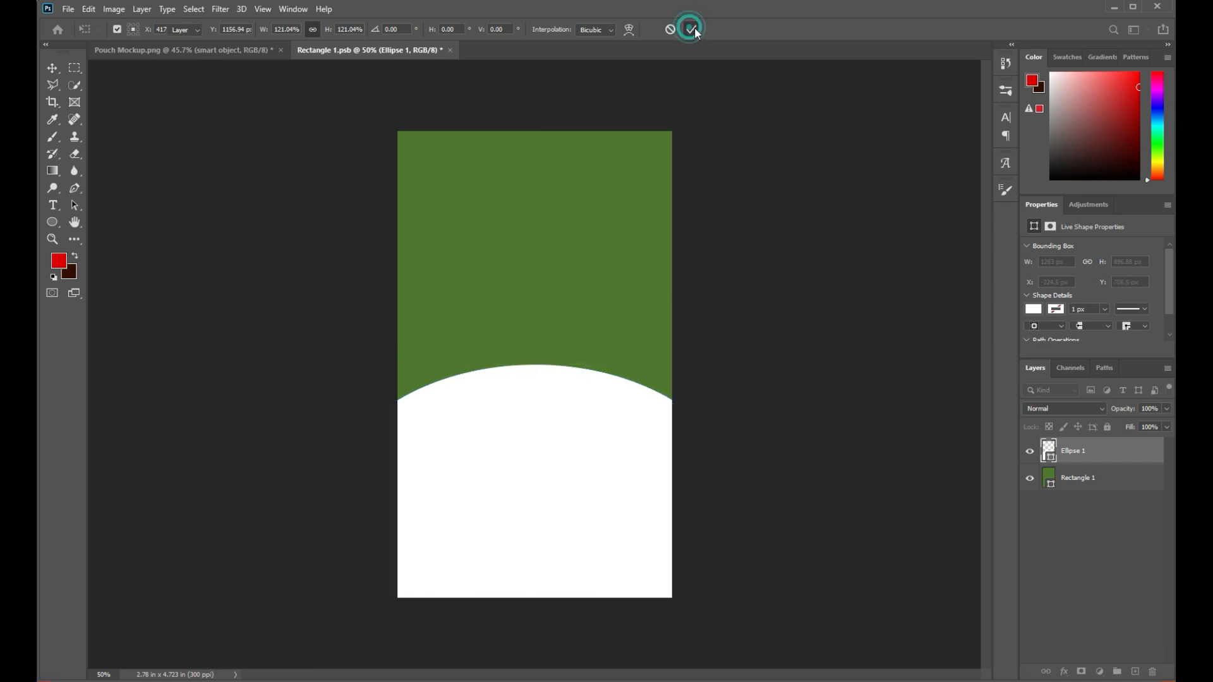
pyautogui.click(819, 365)
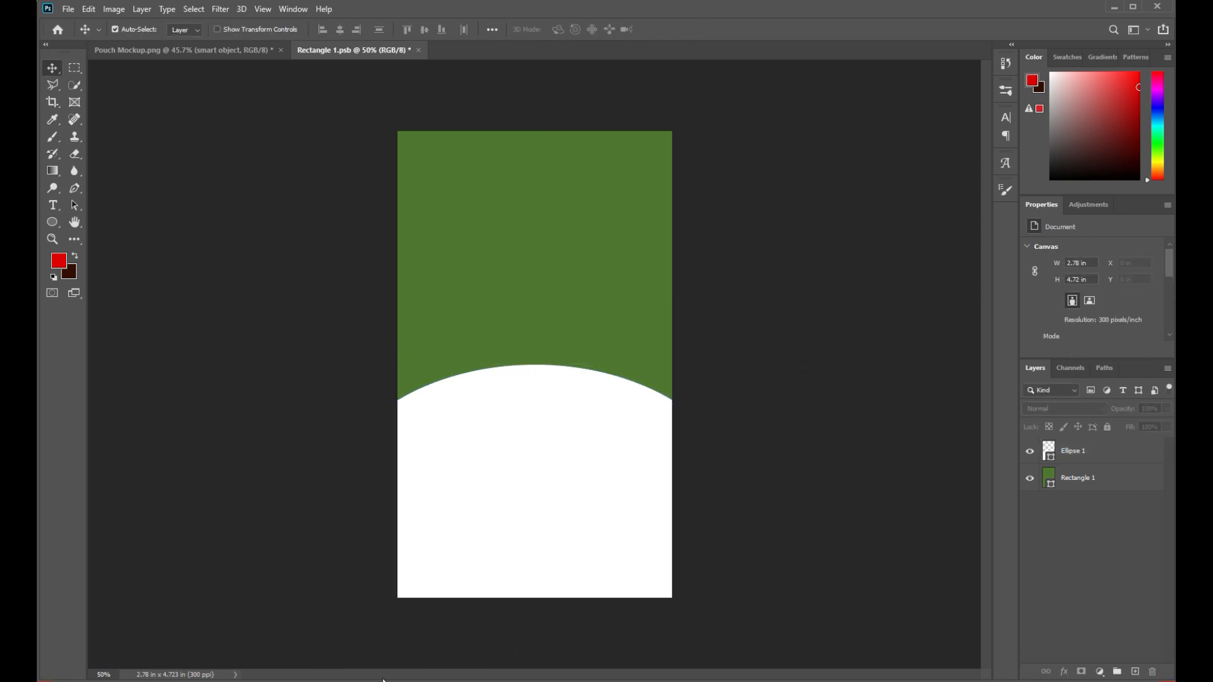
# Place the date bowl image 4 from New folder (7), scaled down and centred over the white curve.
pyautogui.click(383, 680)
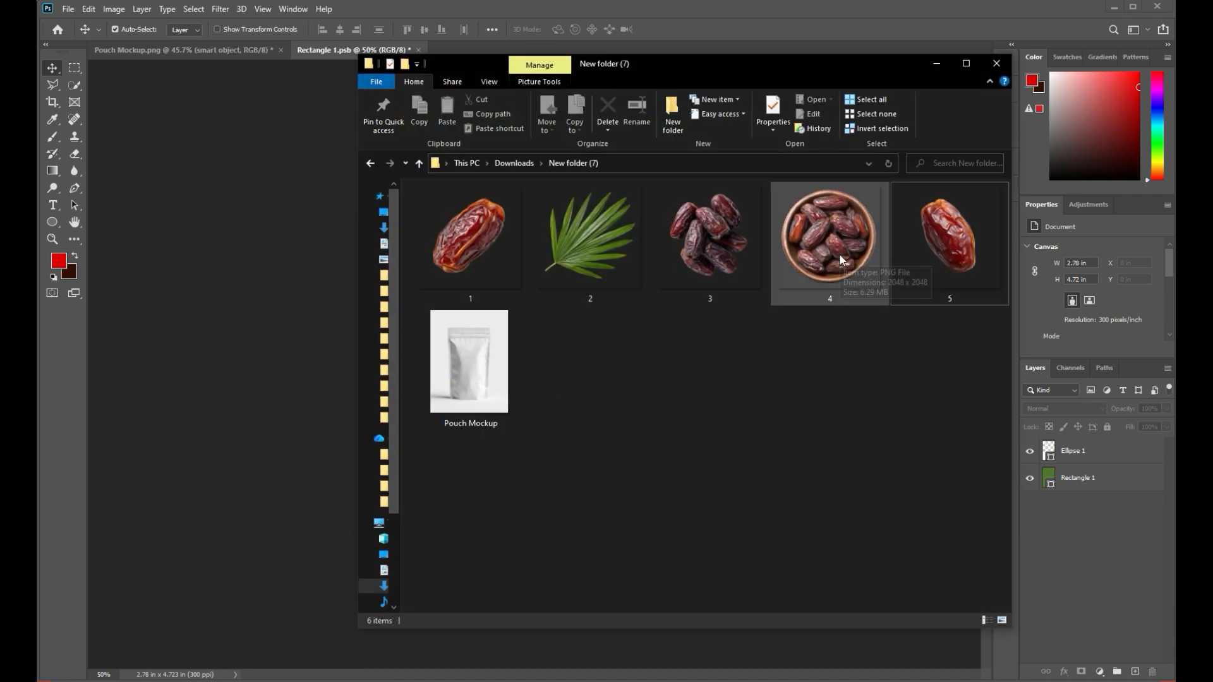
pyautogui.click(839, 253)
pyautogui.click(319, 384)
pyautogui.moveTo(319, 380); pyautogui.dragTo(646, 314)
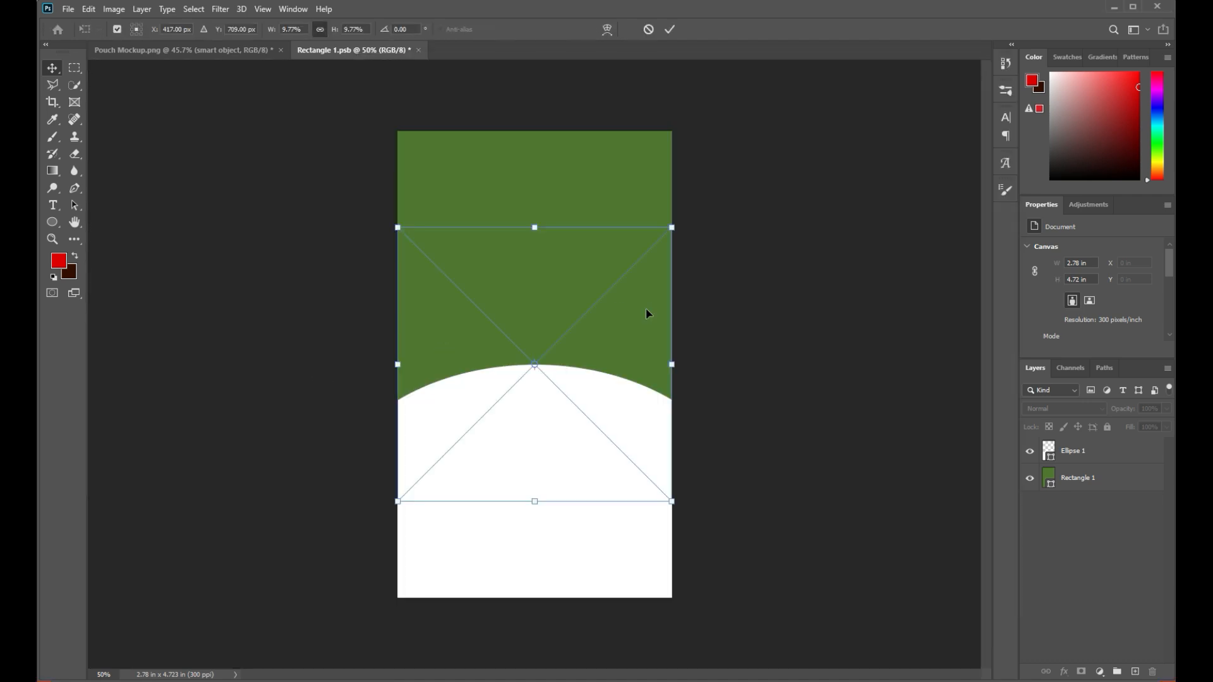
pyautogui.moveTo(673, 365); pyautogui.dragTo(627, 364)
pyautogui.moveTo(548, 403); pyautogui.dragTo(571, 403)
pyautogui.moveTo(644, 375); pyautogui.dragTo(587, 399)
pyautogui.click(670, 29)
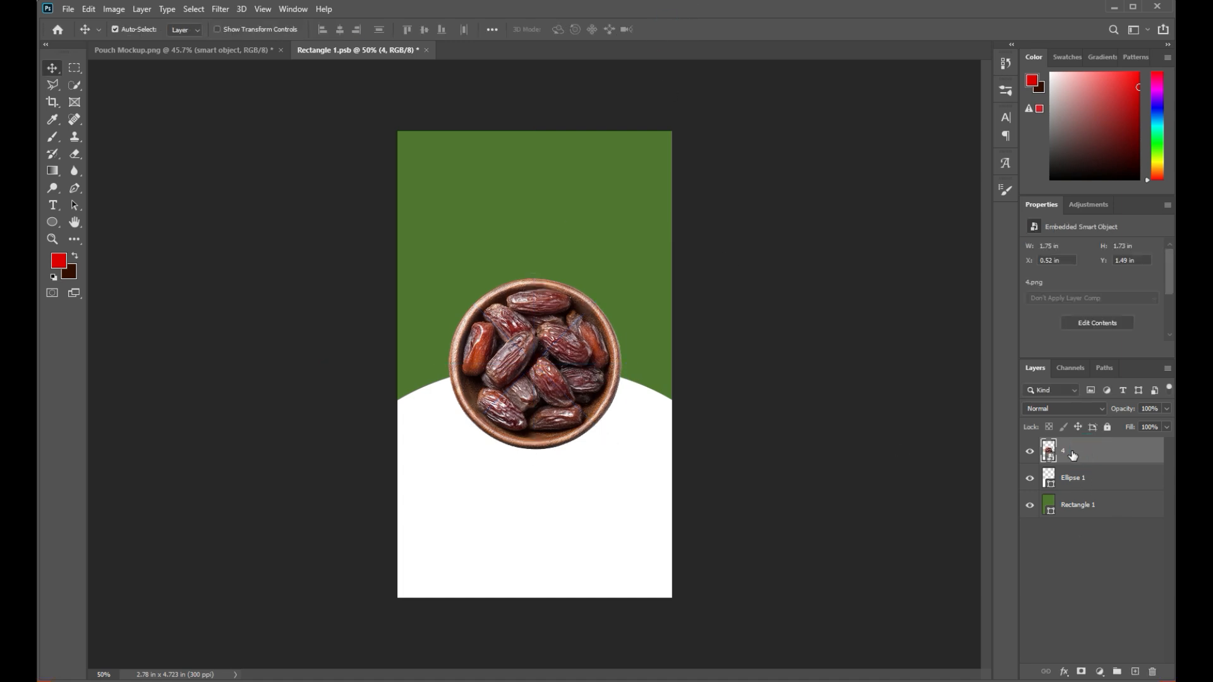
# Add a drop shadow to the date bowl with opacity 78%, angle 112°, distance 21 px and size 24 px.
pyautogui.click(1063, 672)
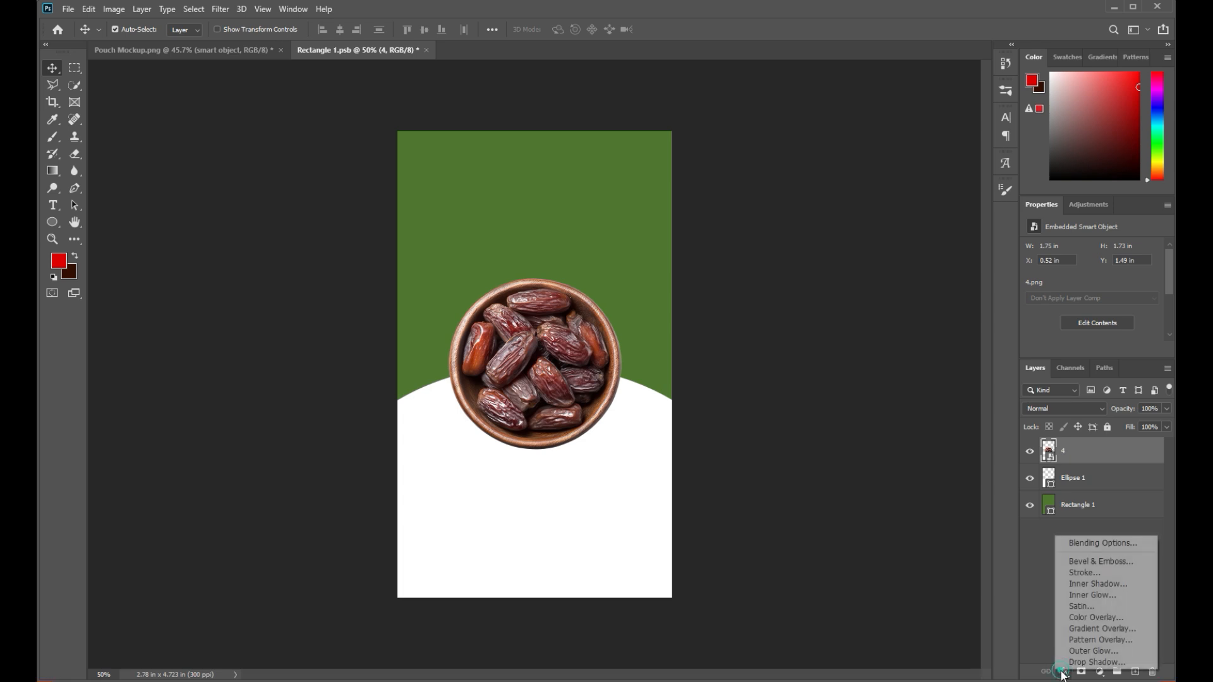
pyautogui.click(1096, 662)
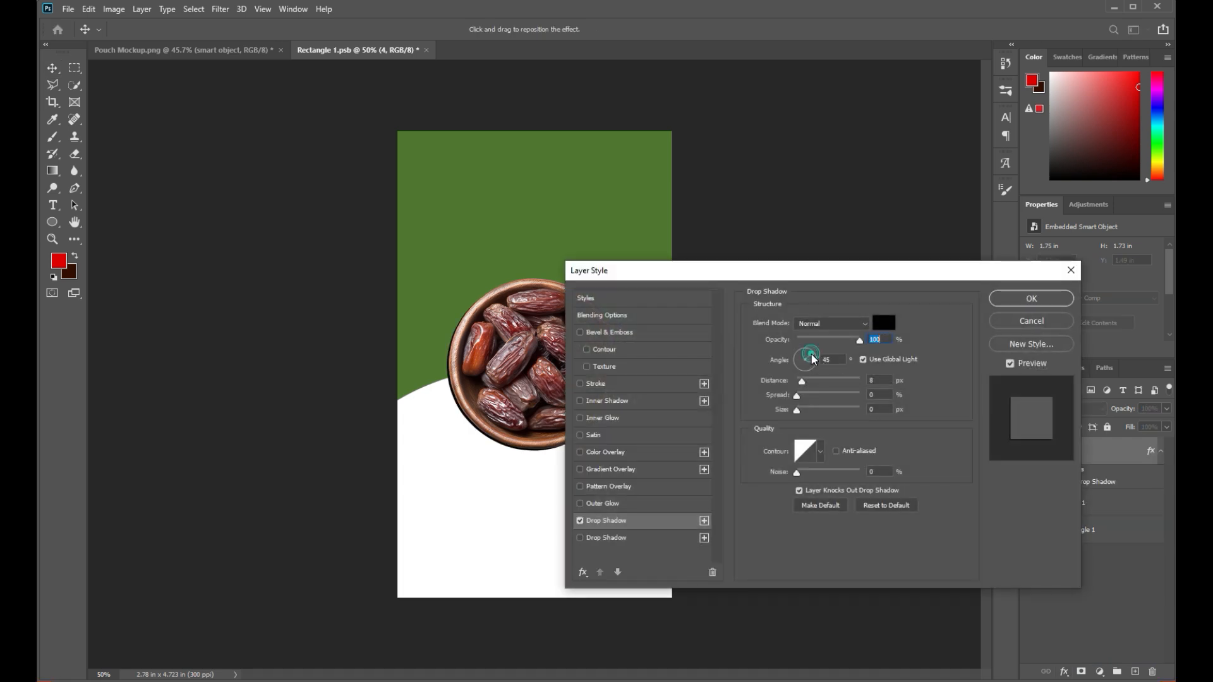
pyautogui.click(798, 351)
pyautogui.moveTo(775, 281); pyautogui.dragTo(868, 213)
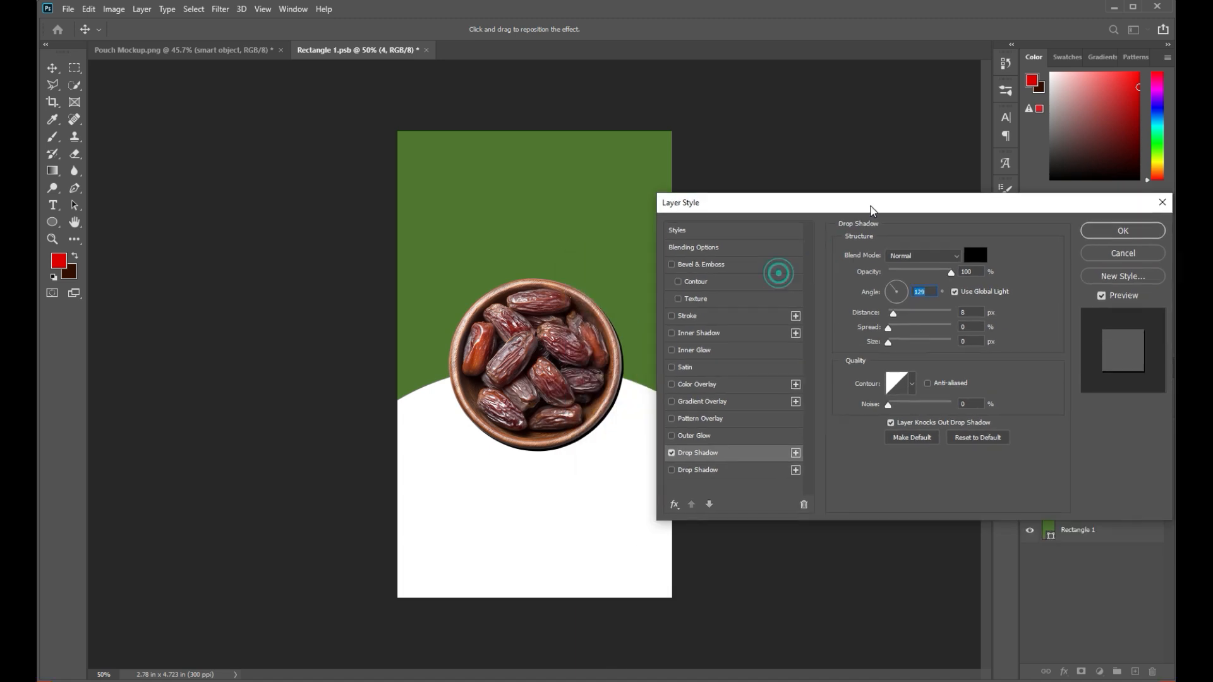
pyautogui.moveTo(893, 314); pyautogui.dragTo(900, 317)
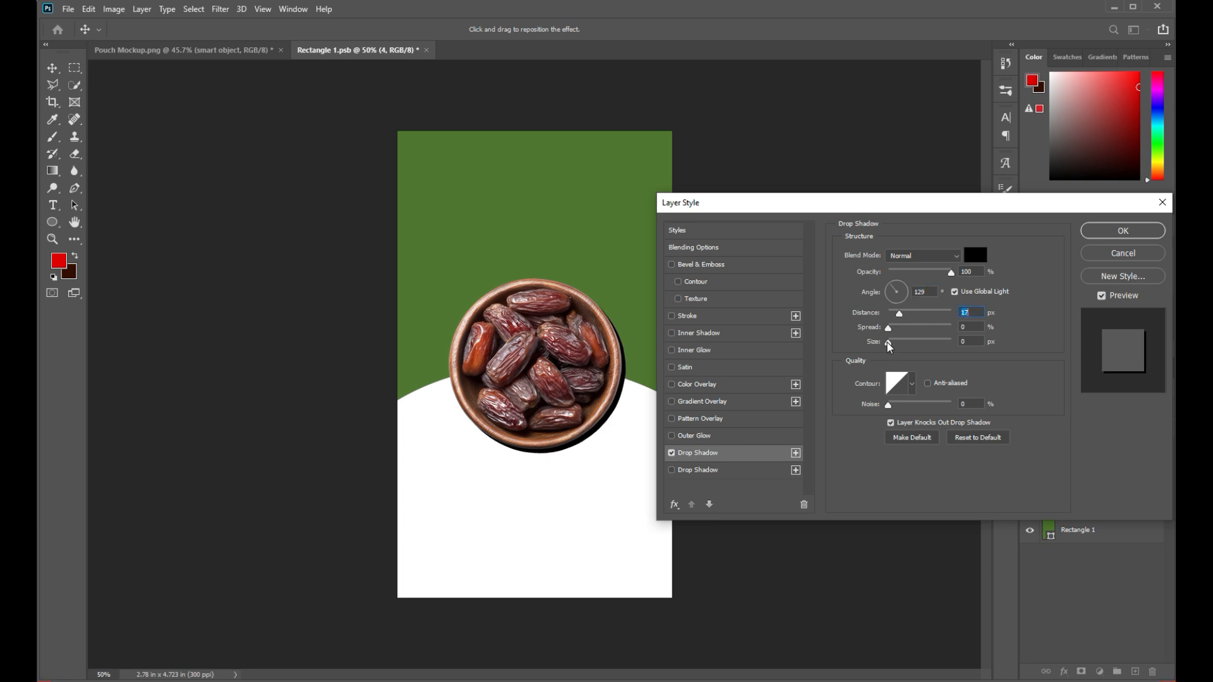
pyautogui.moveTo(889, 343); pyautogui.dragTo(899, 343)
pyautogui.moveTo(951, 275); pyautogui.dragTo(894, 287)
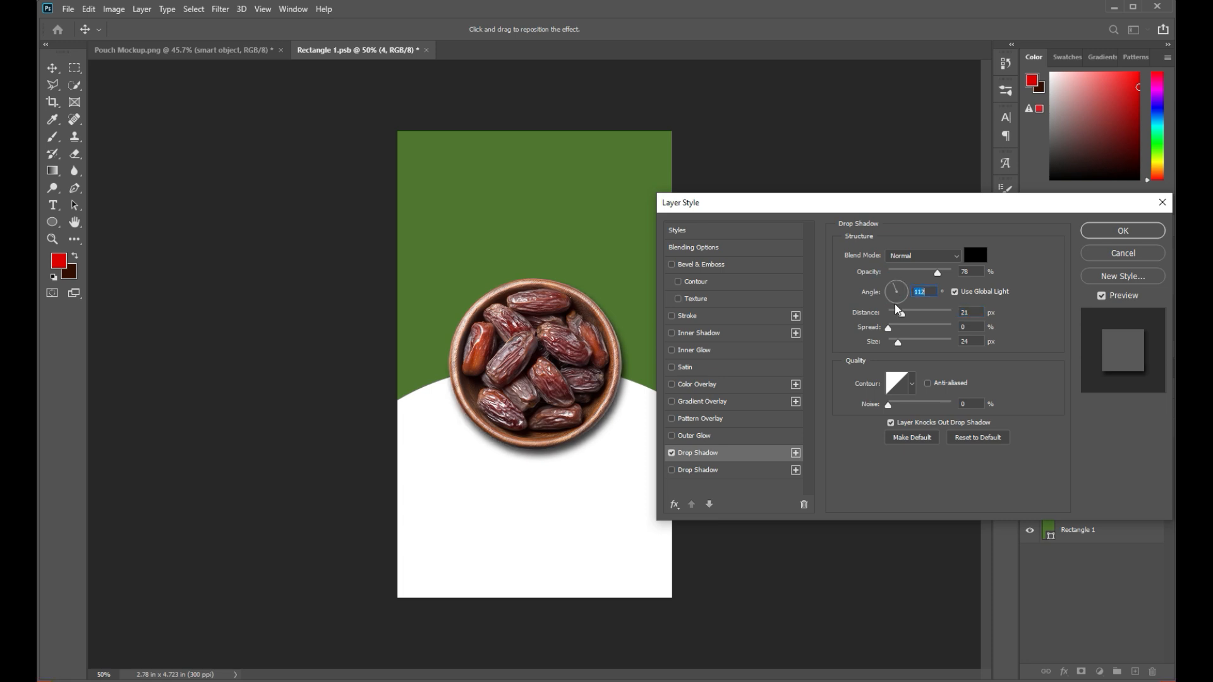
pyautogui.click(1123, 230)
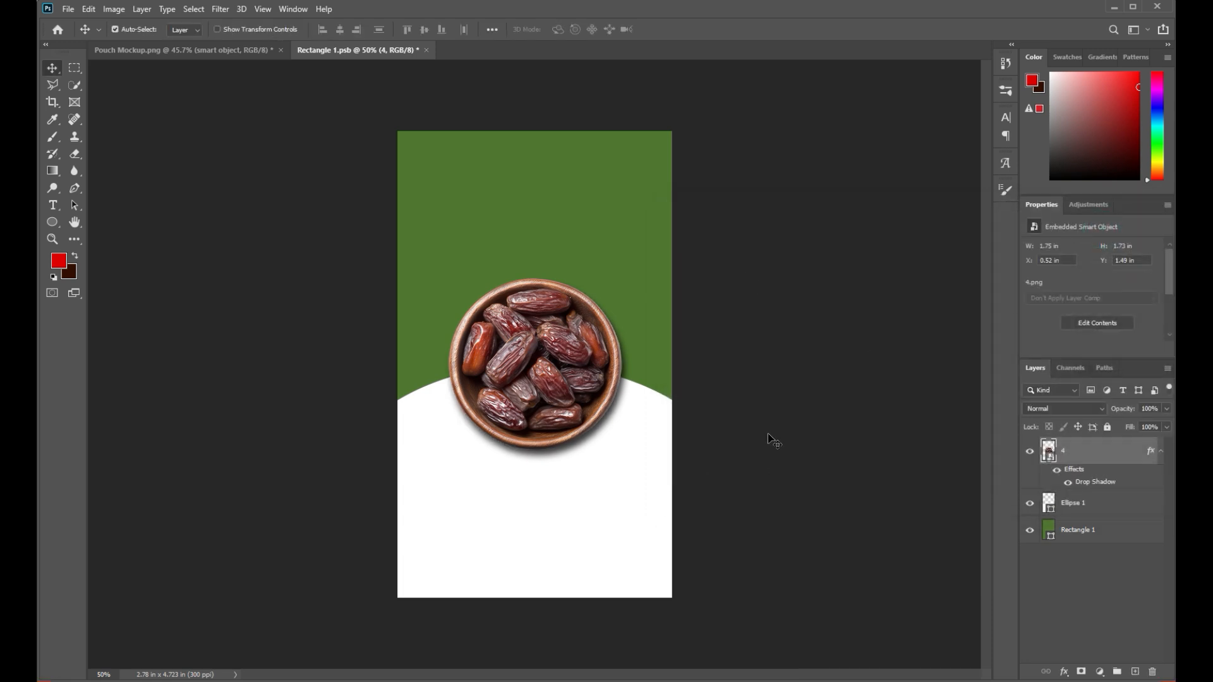
# Place the palm leaf image 2, scaled down at the bowl's upper right, and put its layer beneath the bowl.
pyautogui.hotkey('alt', 'Tab')
pyautogui.moveTo(601, 236); pyautogui.dragTo(387, 353)
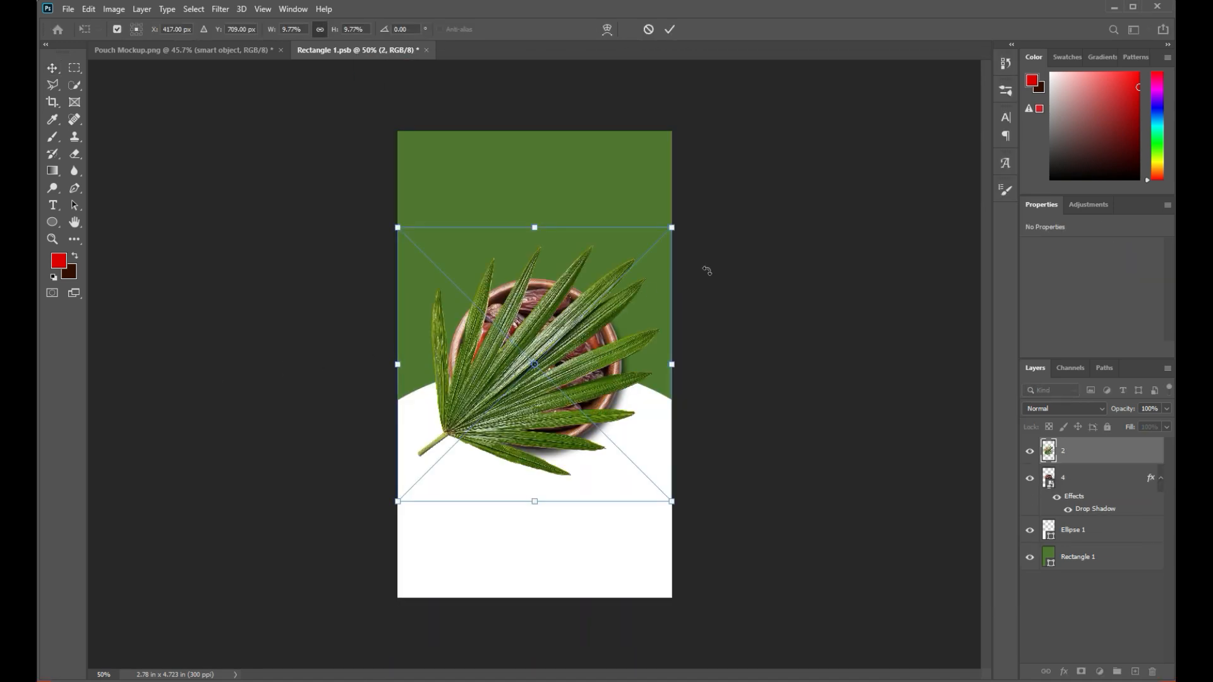
pyautogui.moveTo(559, 400); pyautogui.dragTo(616, 381)
pyautogui.click(670, 29)
pyautogui.moveTo(1089, 449); pyautogui.dragTo(1088, 518)
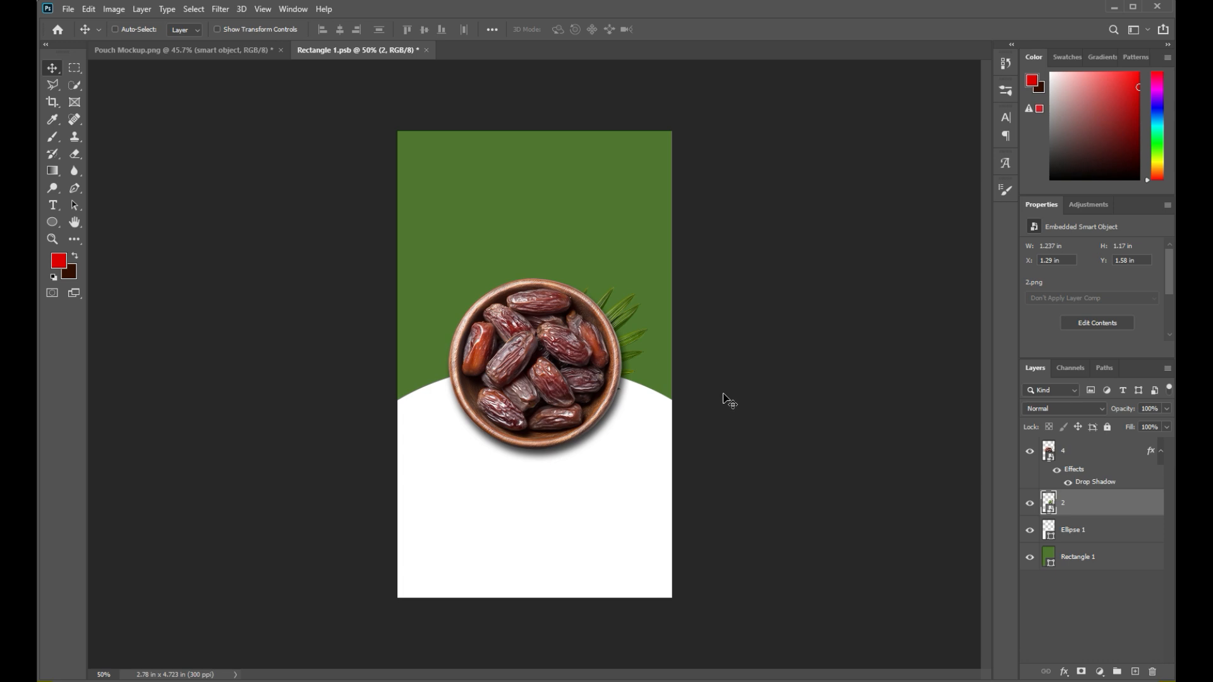
# Duplicate the palm leaf layer and rotate the copy to fan out from behind the bowl's lower left.
pyautogui.hotkey('ctrl', 'j')
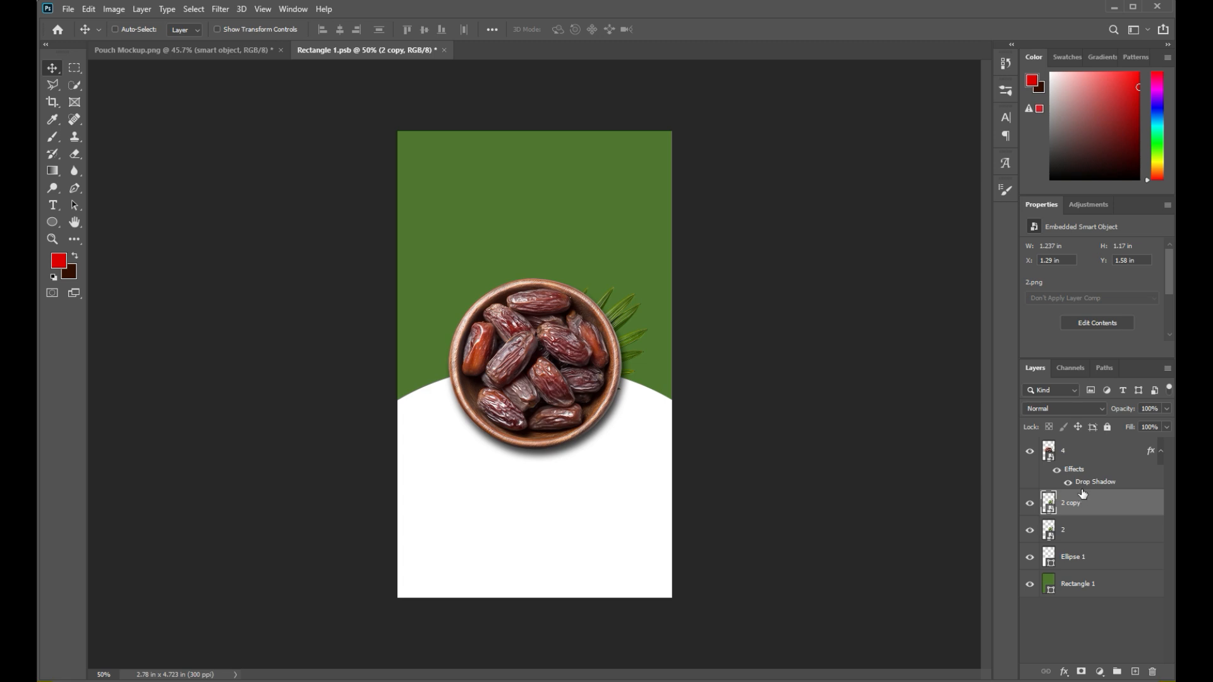
pyautogui.hotkey('ctrl', 't')
pyautogui.moveTo(622, 304); pyautogui.dragTo(508, 358)
pyautogui.moveTo(412, 505); pyautogui.dragTo(546, 349)
pyautogui.click(496, 396)
pyautogui.moveTo(496, 397)
pyautogui.mouseDown()
pyautogui.moveTo(499, 371)
pyautogui.moveTo(501, 391)
pyautogui.mouseUp()
pyautogui.click(670, 29)
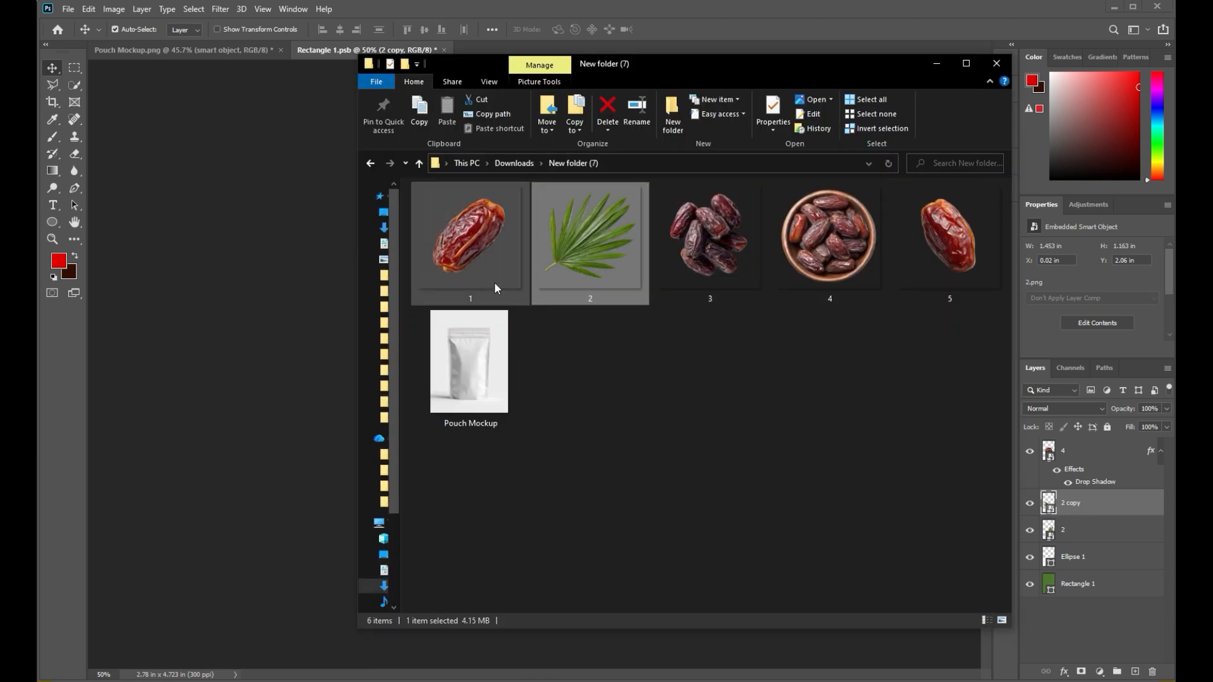
# Place the single date image 1 at 7.50% scale, overlapping the design's right edge above the bowl.
pyautogui.click(478, 233)
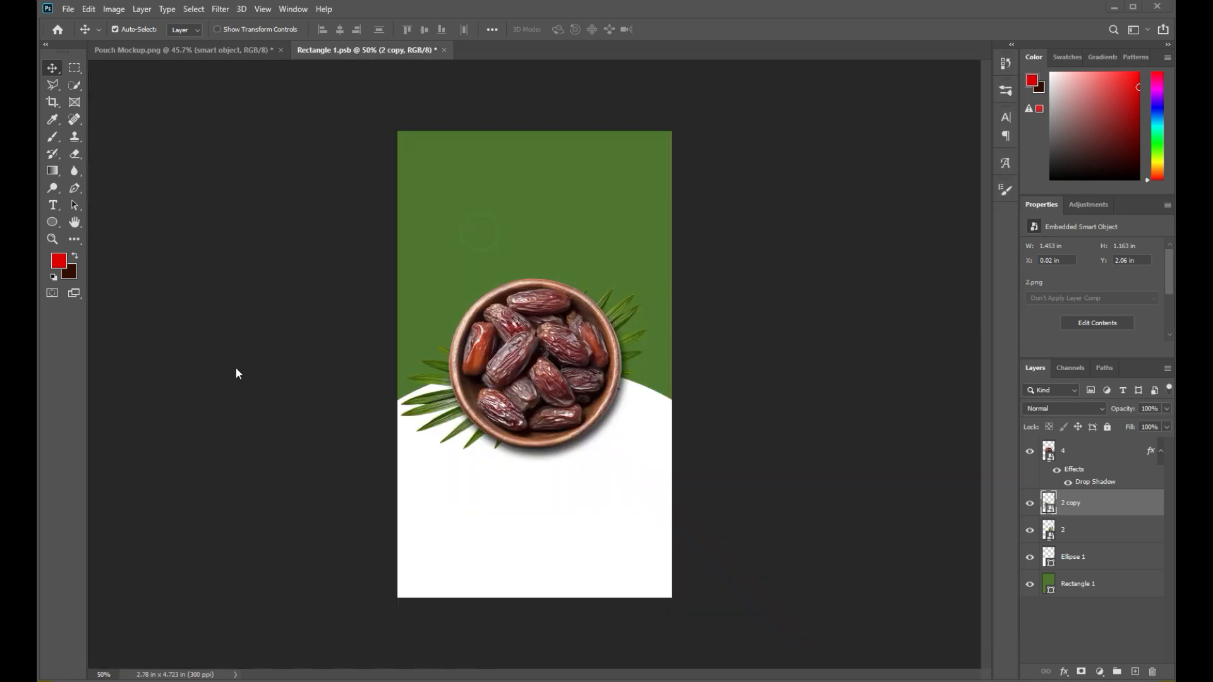
pyautogui.moveTo(633, 379); pyautogui.dragTo(655, 285)
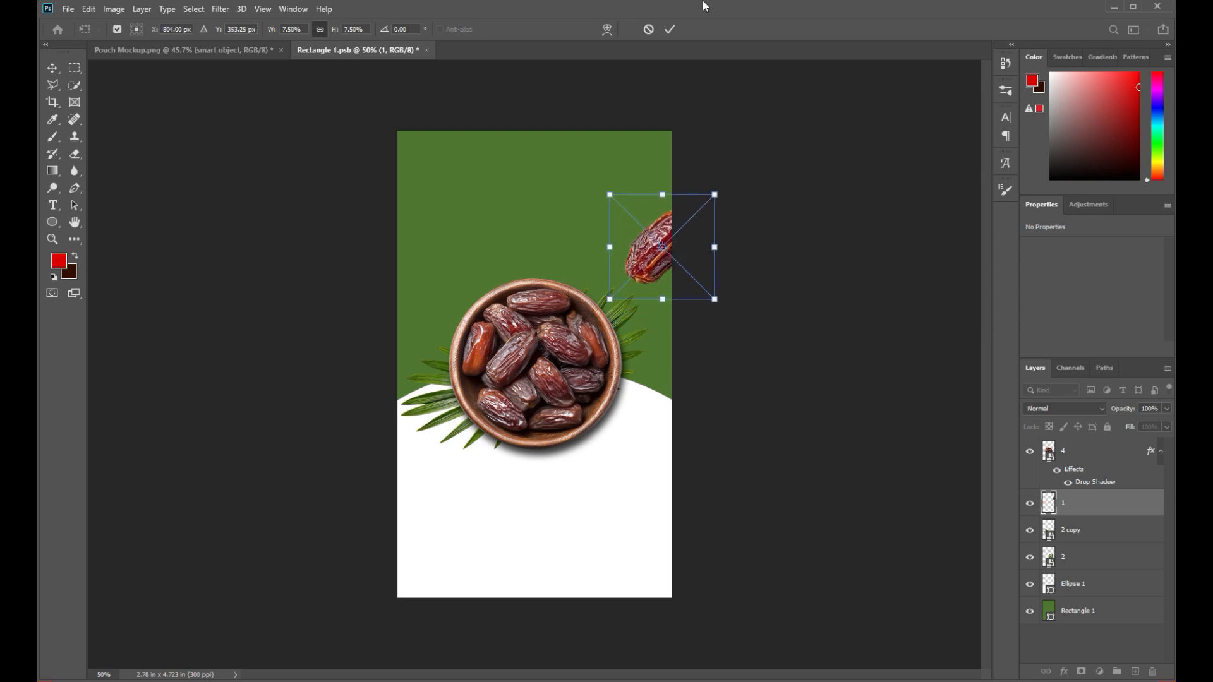
pyautogui.click(670, 30)
# Place the single date image 5, scaled down and overlapping the design's left edge just above the bowl.
pyautogui.hotkey('alt', 'Tab')
pyautogui.moveTo(941, 242); pyautogui.dragTo(291, 434)
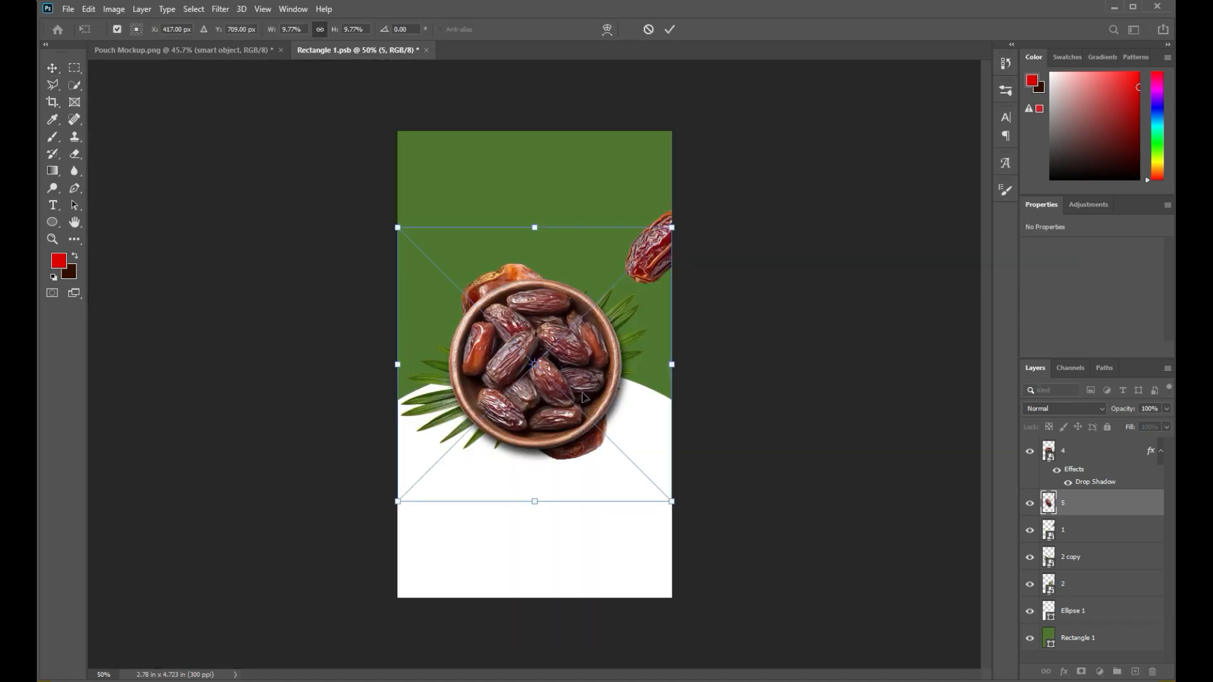
pyautogui.moveTo(677, 362); pyautogui.dragTo(496, 338)
pyautogui.moveTo(450, 370); pyautogui.dragTo(399, 273)
pyautogui.click(669, 30)
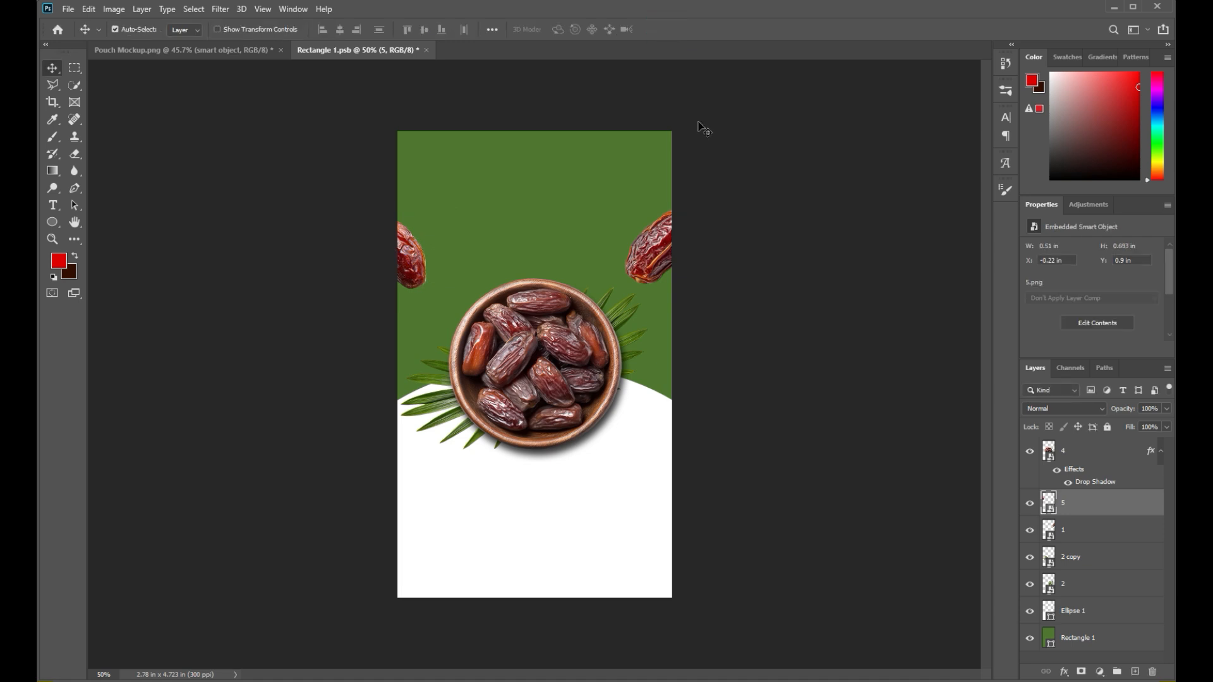
pyautogui.moveTo(409, 262); pyautogui.dragTo(414, 294)
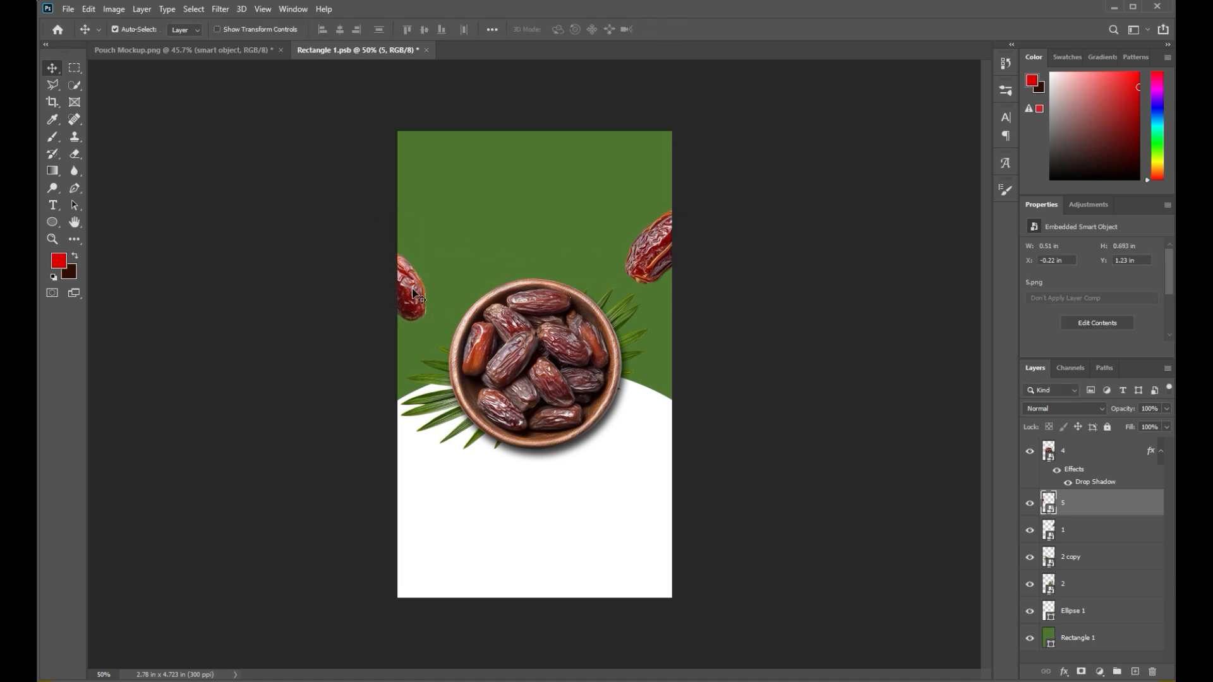
# Duplicate the date at the right edge and position the copy at the lower left edge of the white area.
pyautogui.keyDown('ctrl'); pyautogui.click(658, 254); pyautogui.keyUp('ctrl')
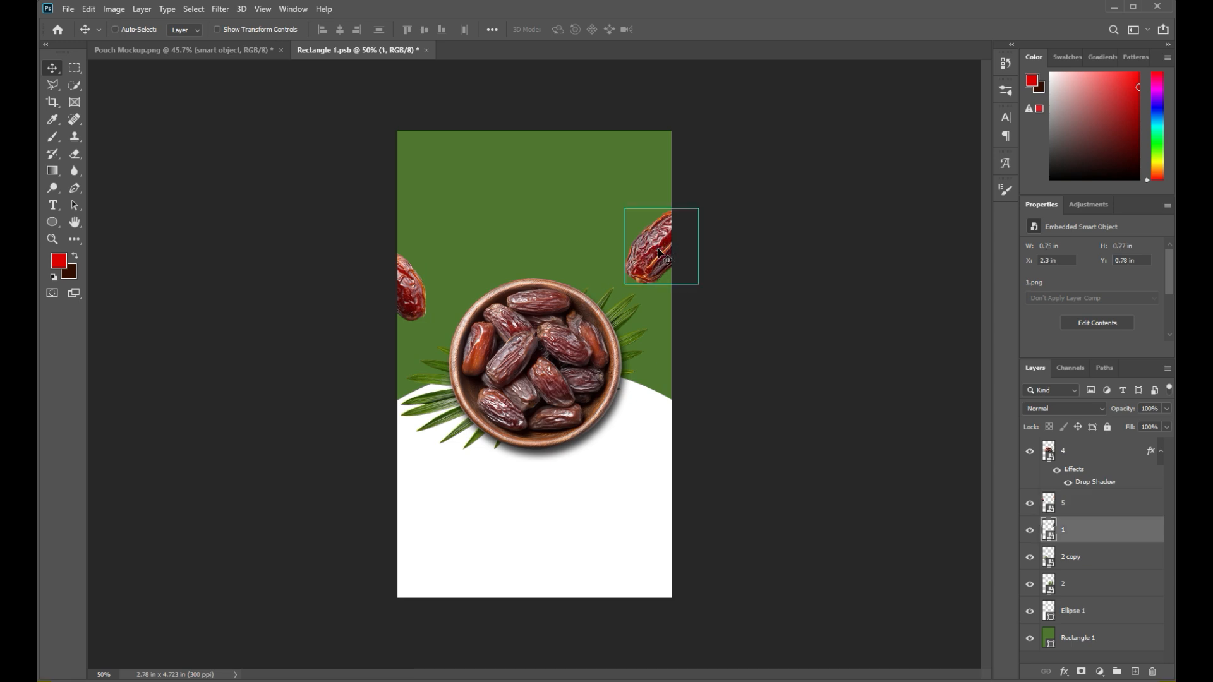
pyautogui.moveTo(659, 254); pyautogui.dragTo(390, 503)
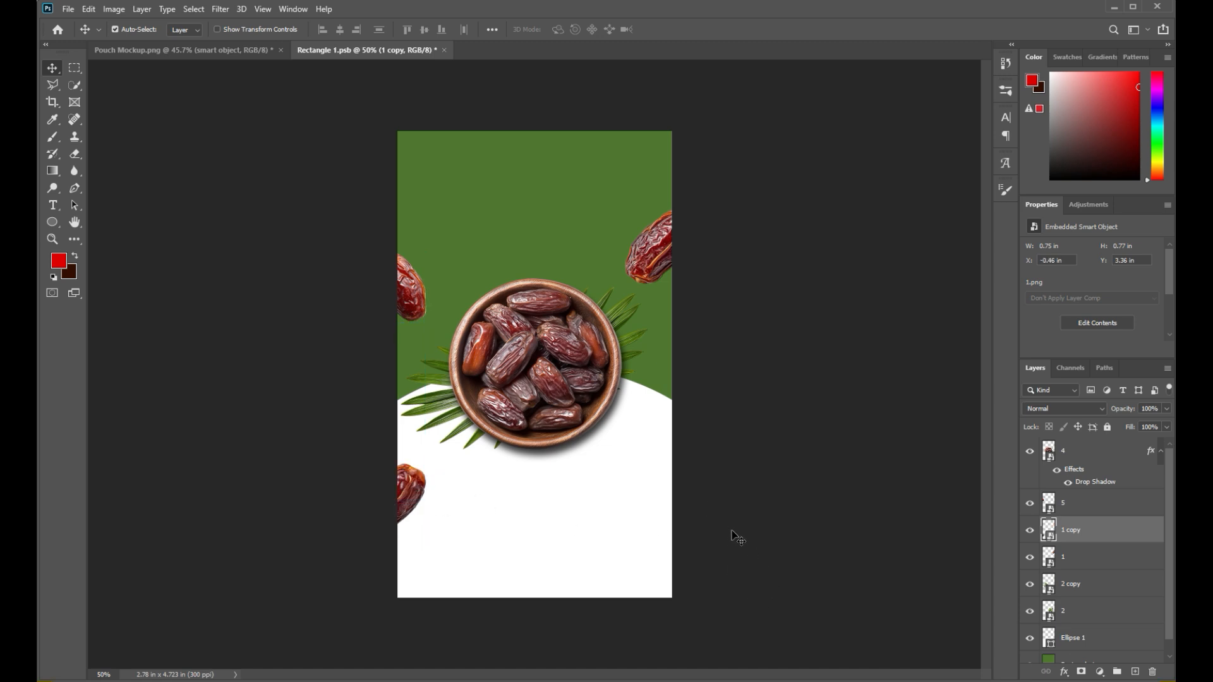
pyautogui.click(739, 492)
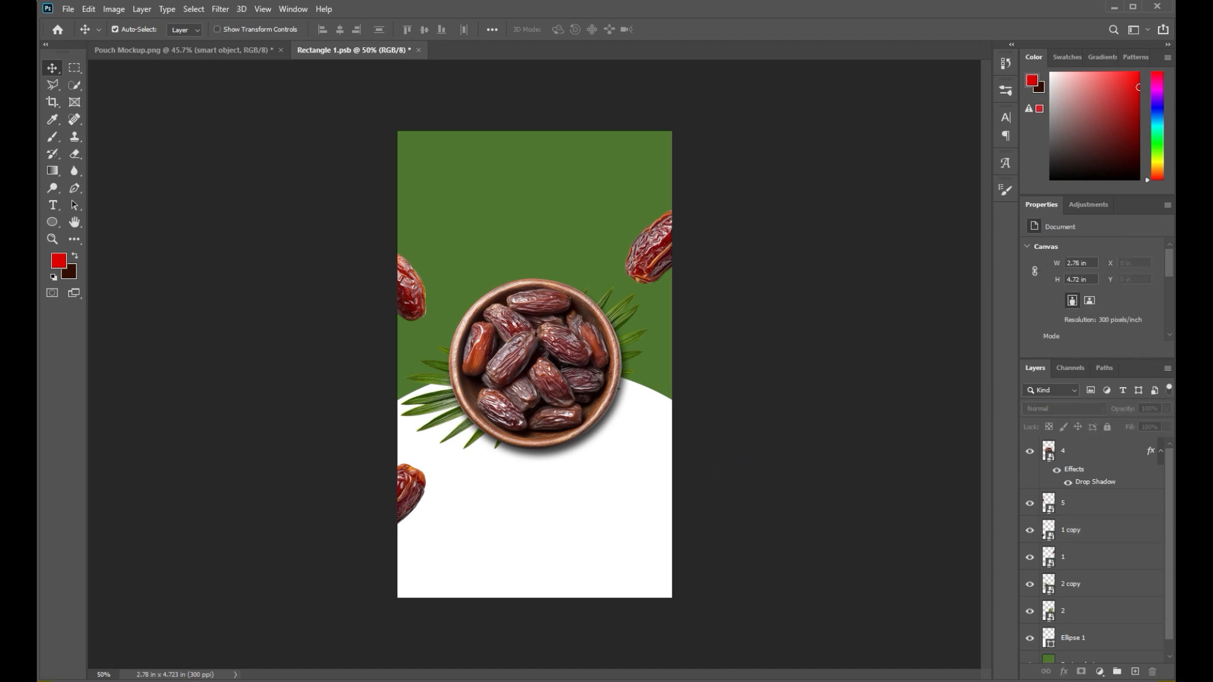
# Place the date cluster image 3, scaled down behind the bowl's left side, and copy it behind the right side.
pyautogui.hotkey('alt', 'Tab')
pyautogui.moveTo(673, 283); pyautogui.dragTo(309, 418)
pyautogui.moveTo(467, 359); pyautogui.dragTo(468, 359)
pyautogui.moveTo(675, 363); pyautogui.dragTo(551, 364)
pyautogui.moveTo(482, 392); pyautogui.dragTo(485, 413)
pyautogui.click(669, 29)
pyautogui.moveTo(1084, 451); pyautogui.dragTo(1084, 519)
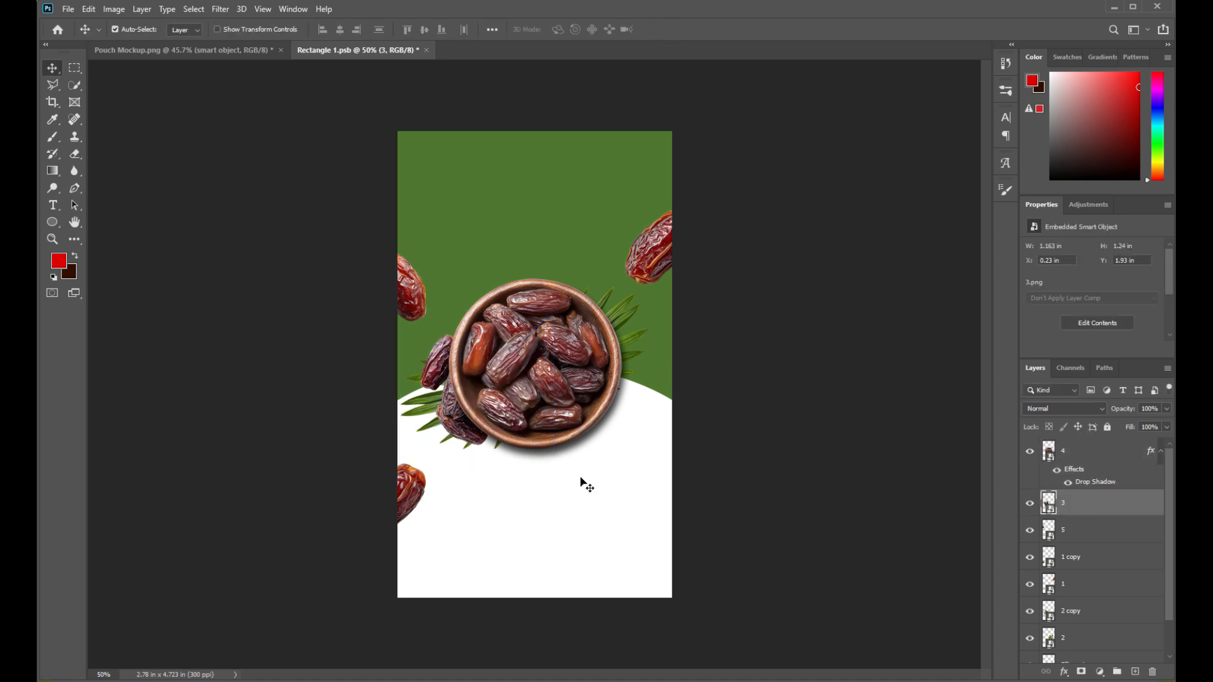
pyautogui.moveTo(457, 422); pyautogui.dragTo(532, 335)
# Shift both palm leaves outward from the bowl and raise the single date at the right edge slightly.
pyautogui.click(633, 314)
pyautogui.moveTo(634, 314); pyautogui.dragTo(653, 297)
pyautogui.moveTo(432, 403); pyautogui.dragTo(396, 415)
pyautogui.moveTo(629, 305); pyautogui.dragTo(650, 306)
pyautogui.moveTo(663, 249); pyautogui.dragTo(662, 231)
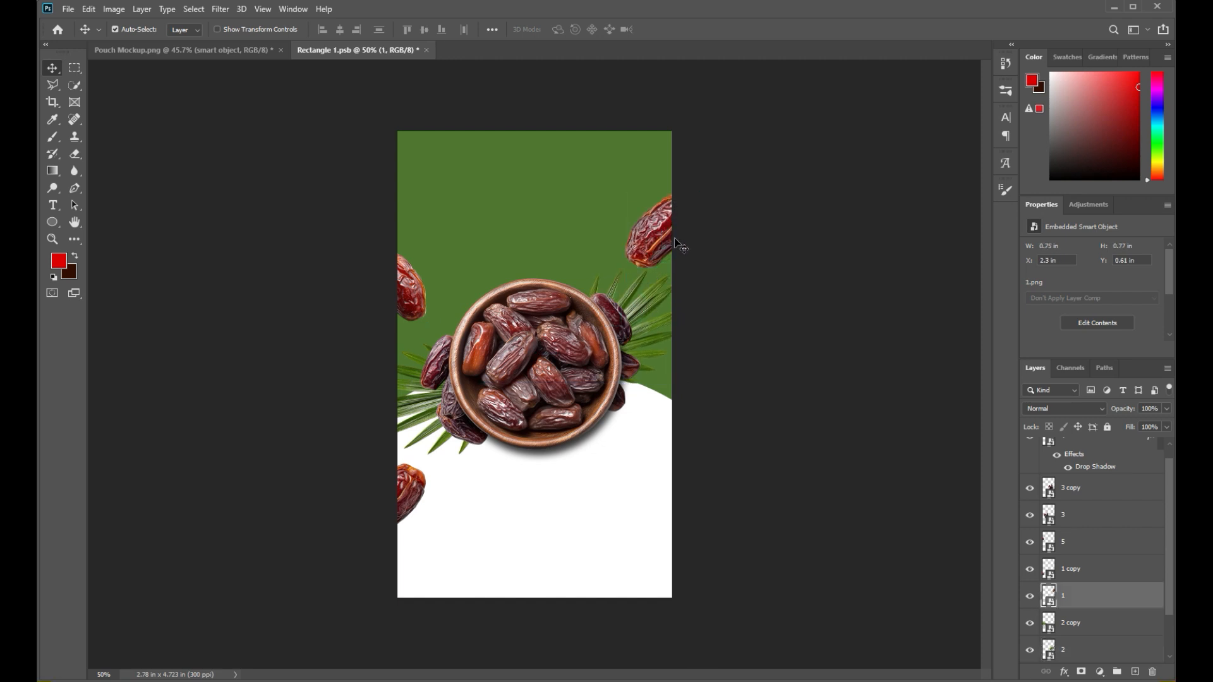
# Add a drop shadow to the right date cluster with opacity 78%, angle 112°, distance 21 px and size 24 px.
pyautogui.click(635, 373)
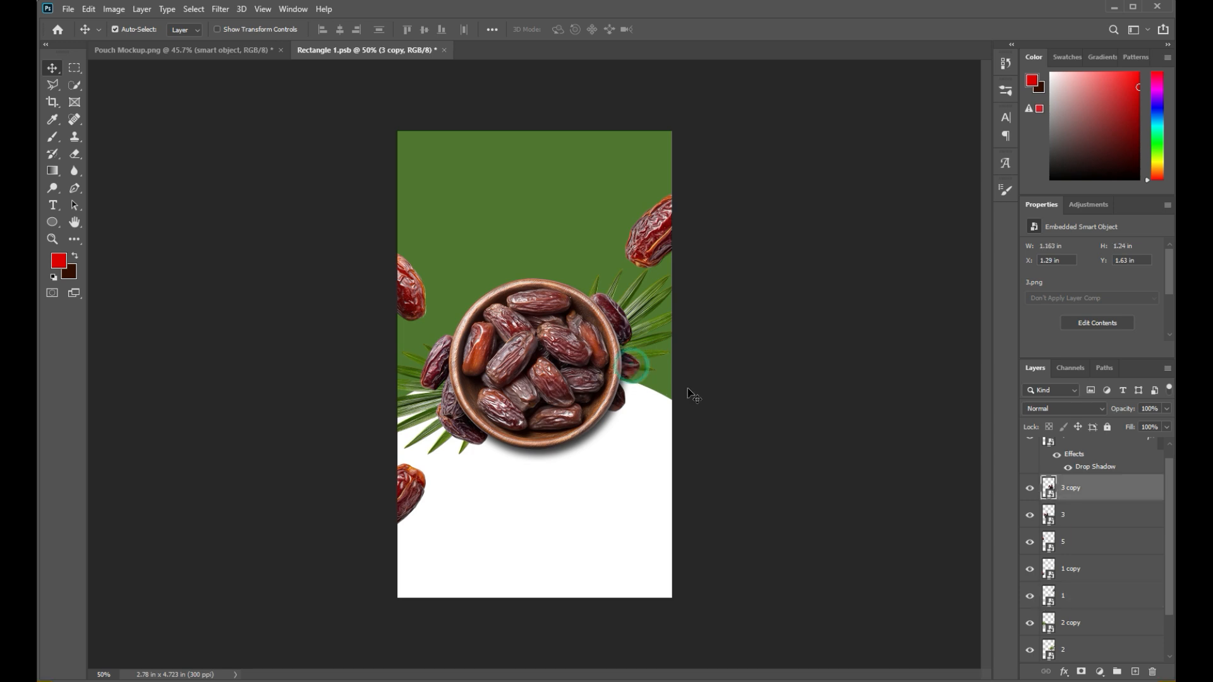
pyautogui.click(1064, 672)
pyautogui.click(1089, 661)
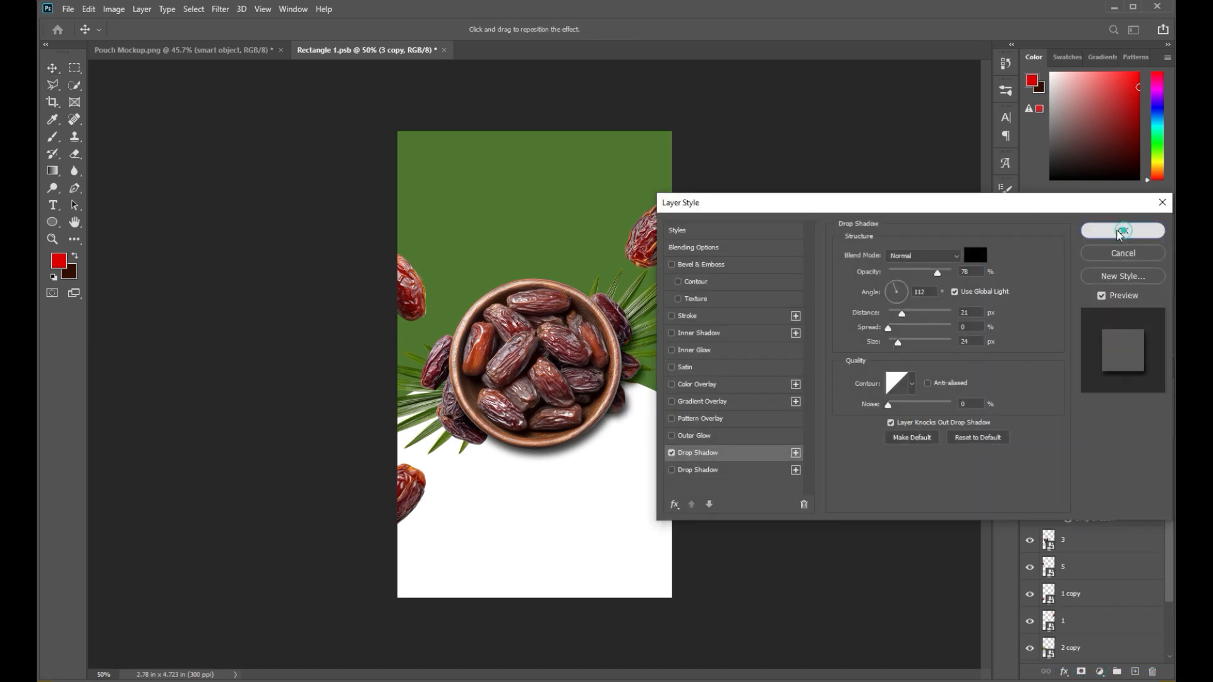
pyautogui.click(1123, 231)
# Add a drop shadow to the left date cluster with opacity 78%, angle 112°, distance 21 px and size 24 px.
pyautogui.click(440, 377)
pyautogui.click(1064, 671)
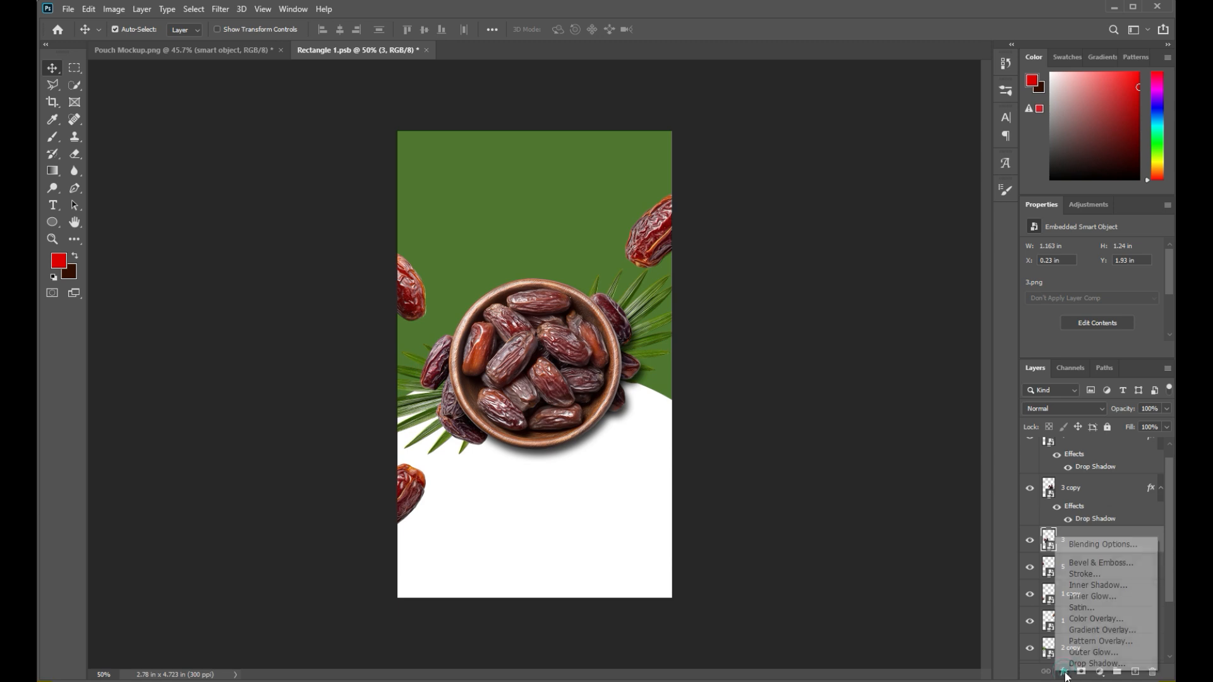
pyautogui.click(1082, 662)
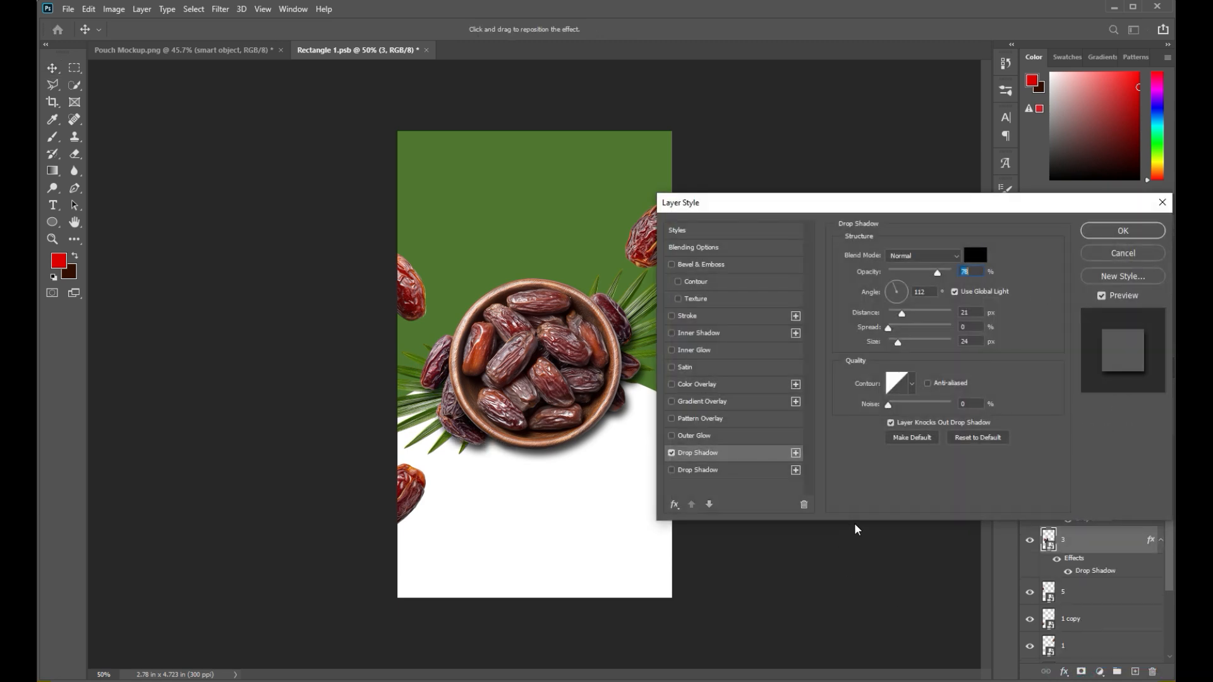
pyautogui.click(1110, 230)
# Add a drop shadow to the right palm leaf with opacity 78%, distance 21 px and size 24 px.
pyautogui.click(649, 307)
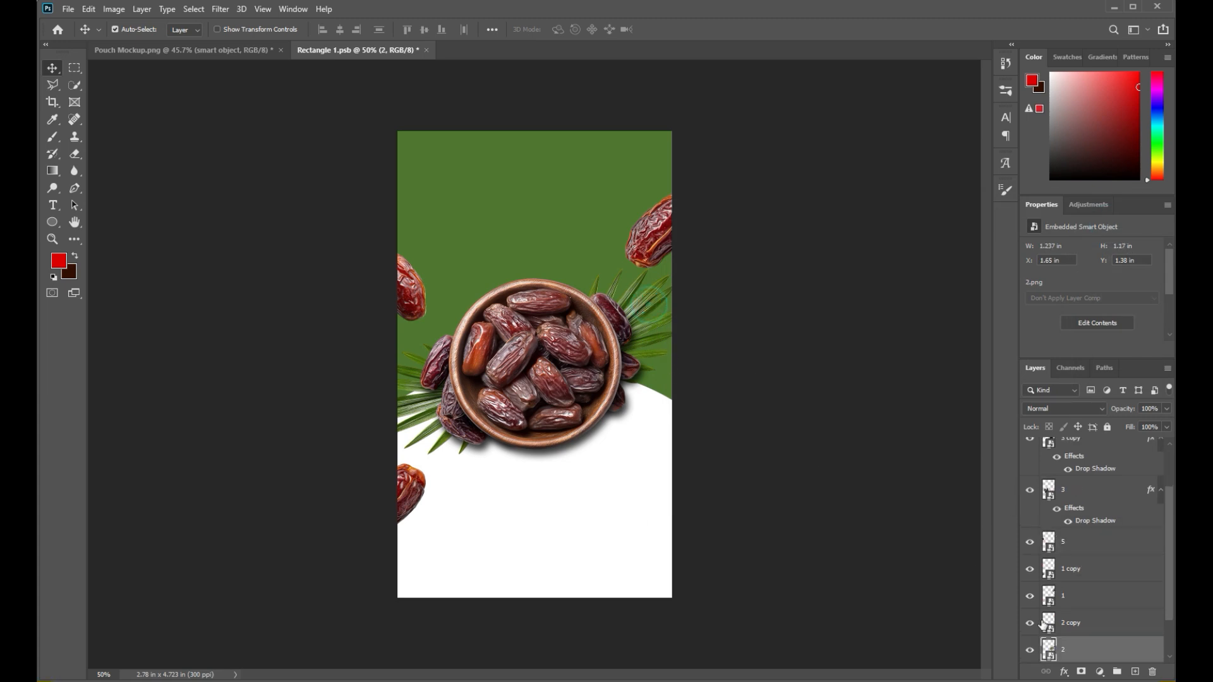
pyautogui.click(1065, 674)
pyautogui.click(1083, 668)
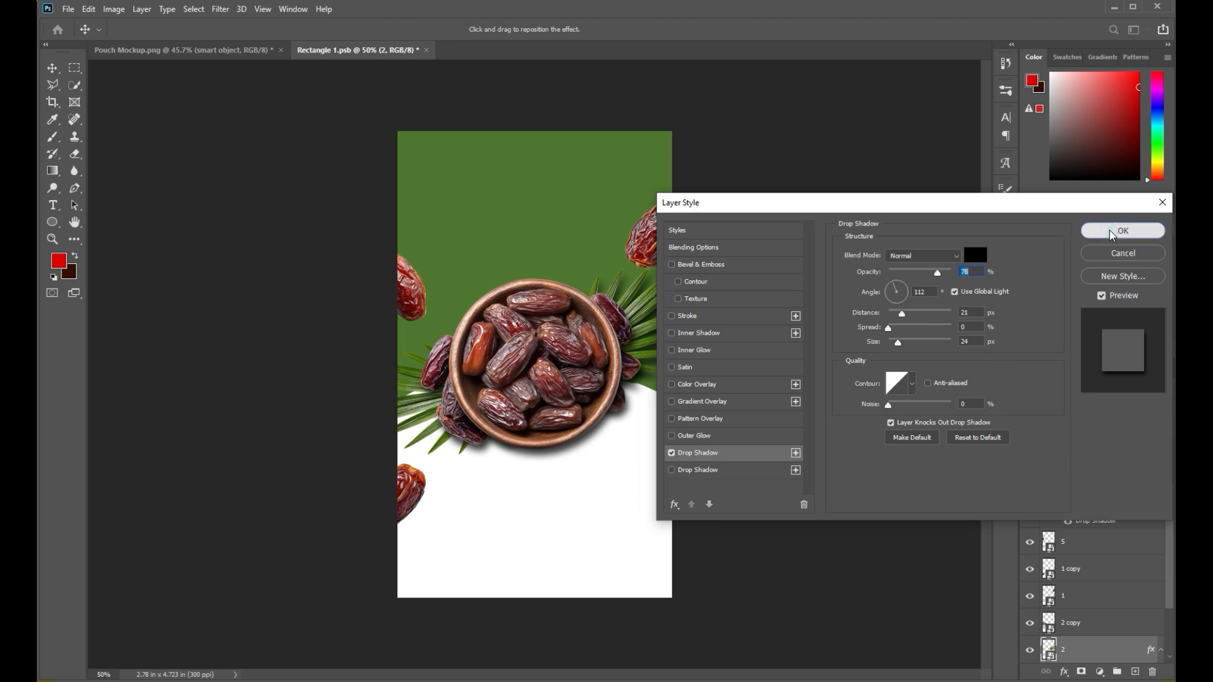
pyautogui.click(1119, 233)
# Add a drop shadow to the left palm leaf with opacity 78%, distance 3 px and size 24 px.
pyautogui.click(417, 406)
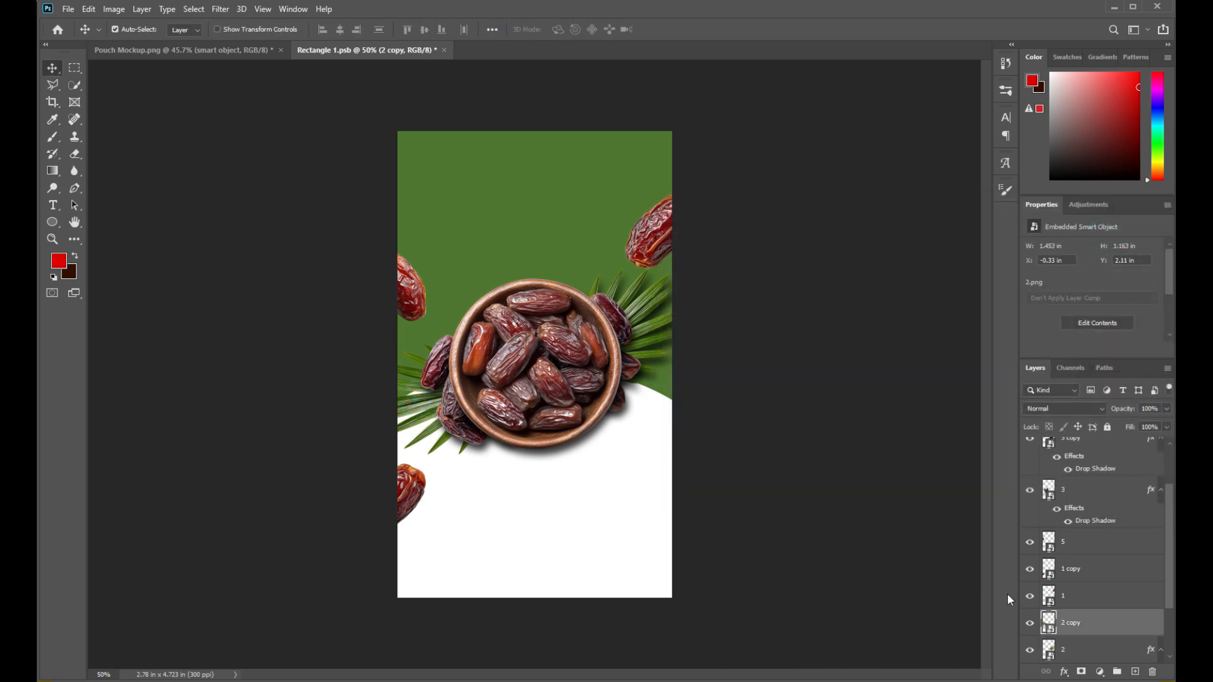
pyautogui.click(1062, 672)
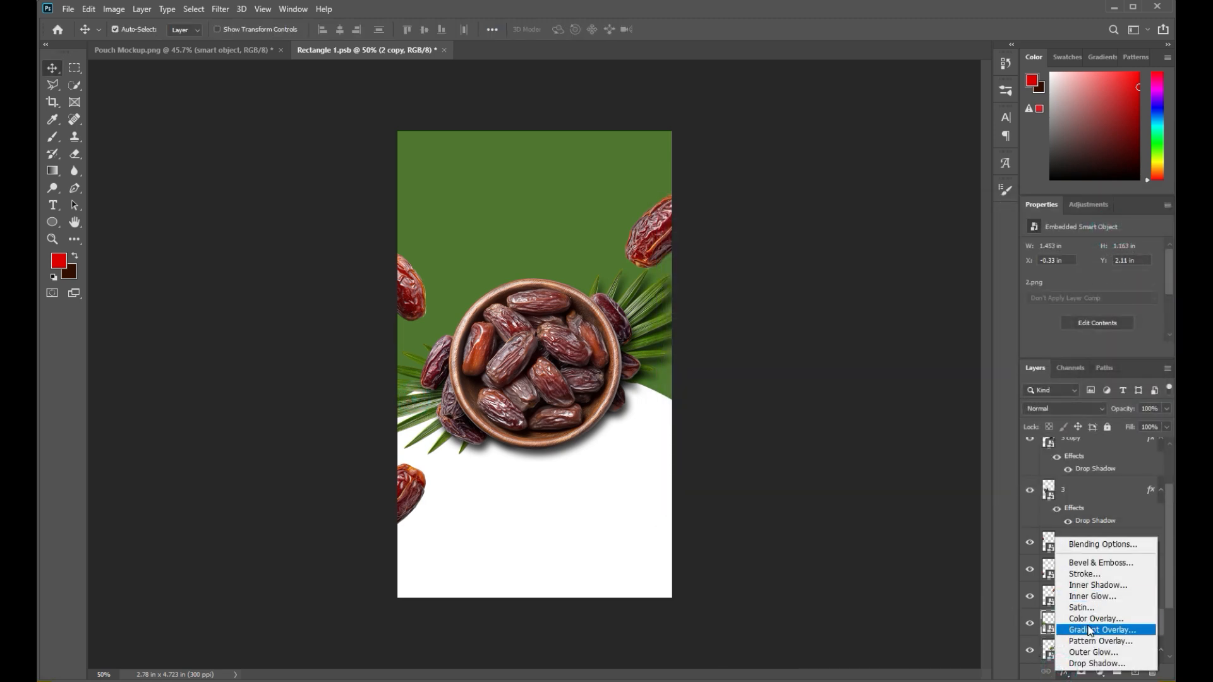
pyautogui.click(1085, 664)
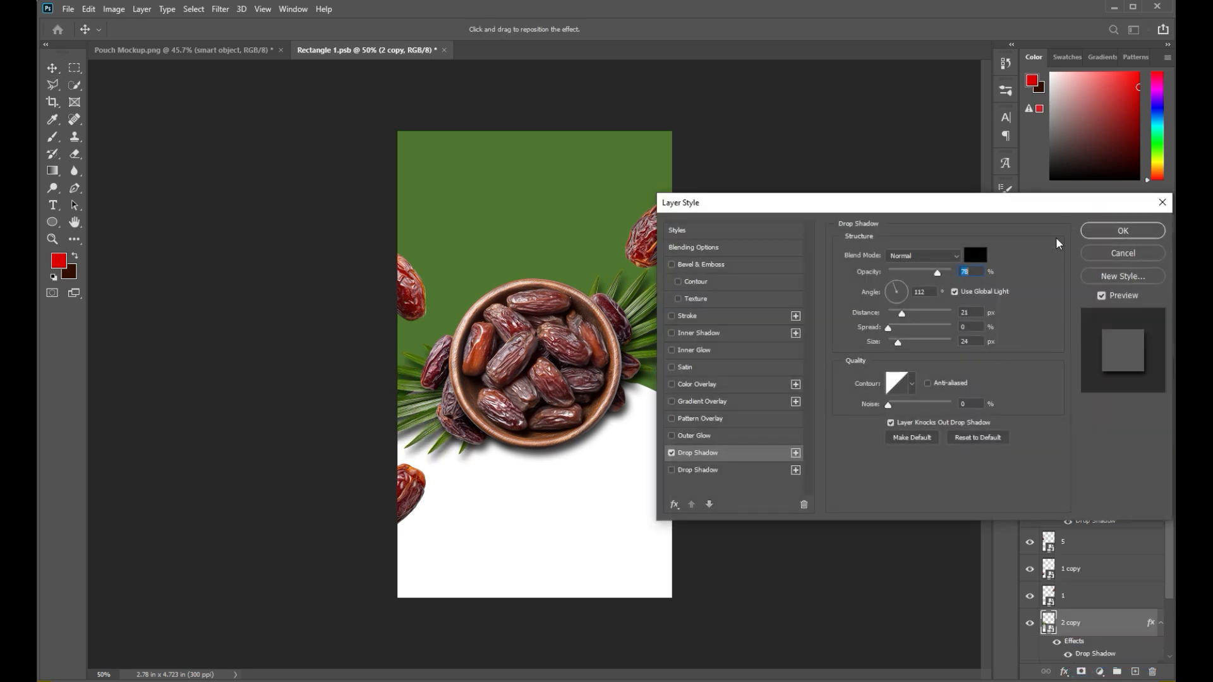
pyautogui.moveTo(901, 317); pyautogui.dragTo(891, 318)
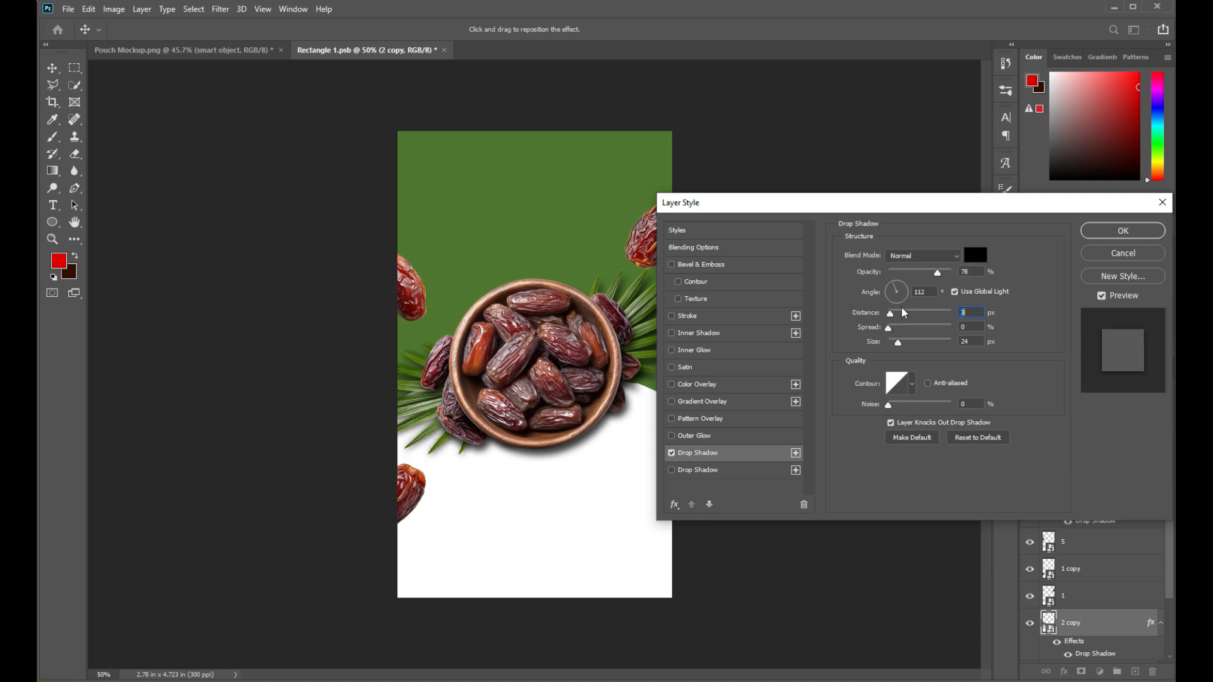
pyautogui.click(1123, 231)
# Reduce the right palm leaf's drop shadow distance to 7 px.
pyautogui.click(658, 340)
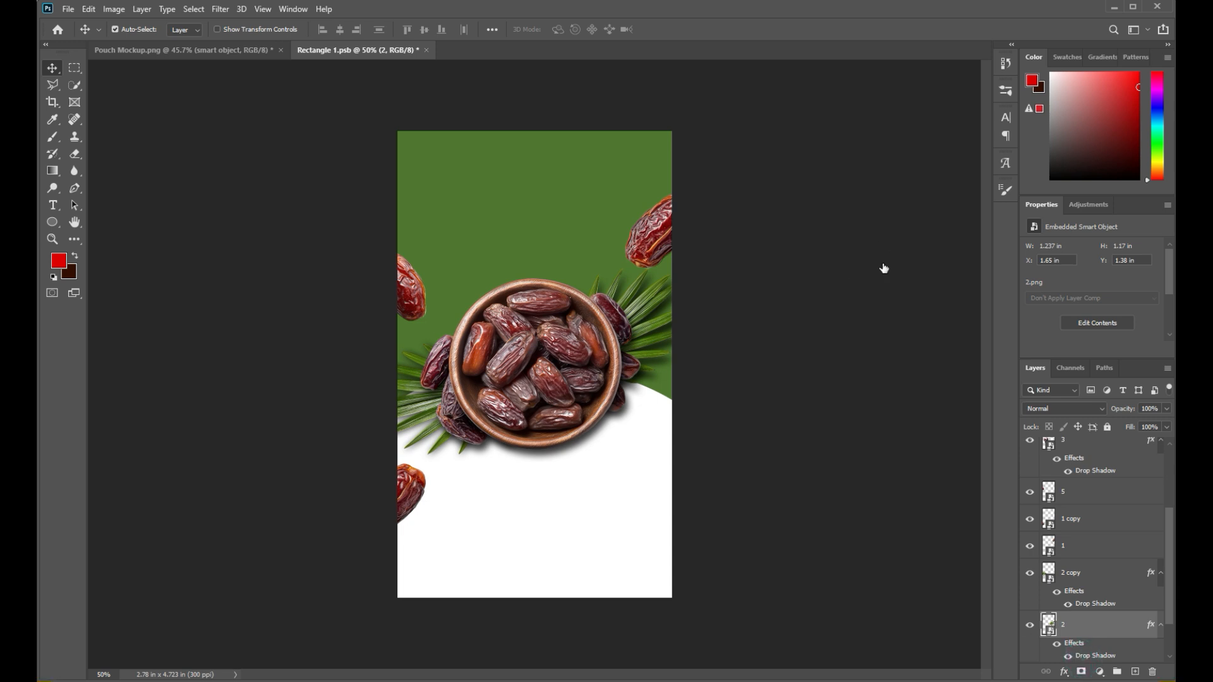
pyautogui.moveTo(902, 315); pyautogui.dragTo(894, 314)
pyautogui.click(1106, 232)
pyautogui.click(843, 281)
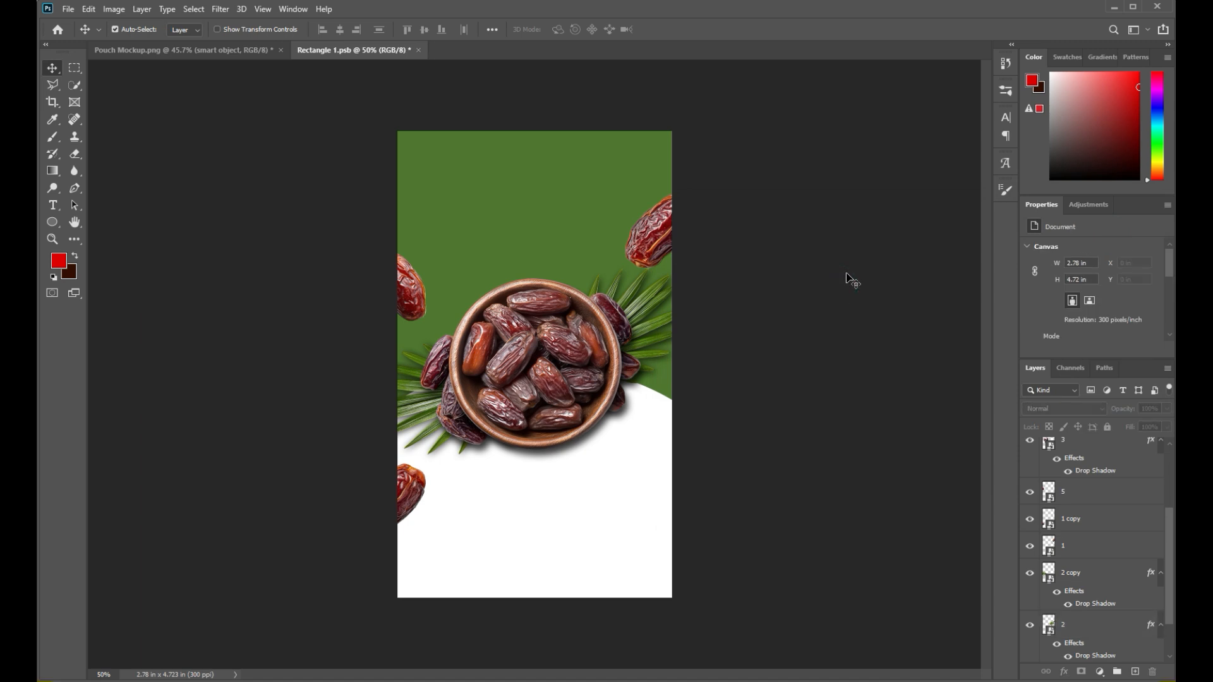
# Add a drop shadow to the single date at the design's right edge with opacity 45%, distance 43 px and size 24 px.
pyautogui.click(663, 242)
pyautogui.click(1064, 672)
pyautogui.click(1079, 668)
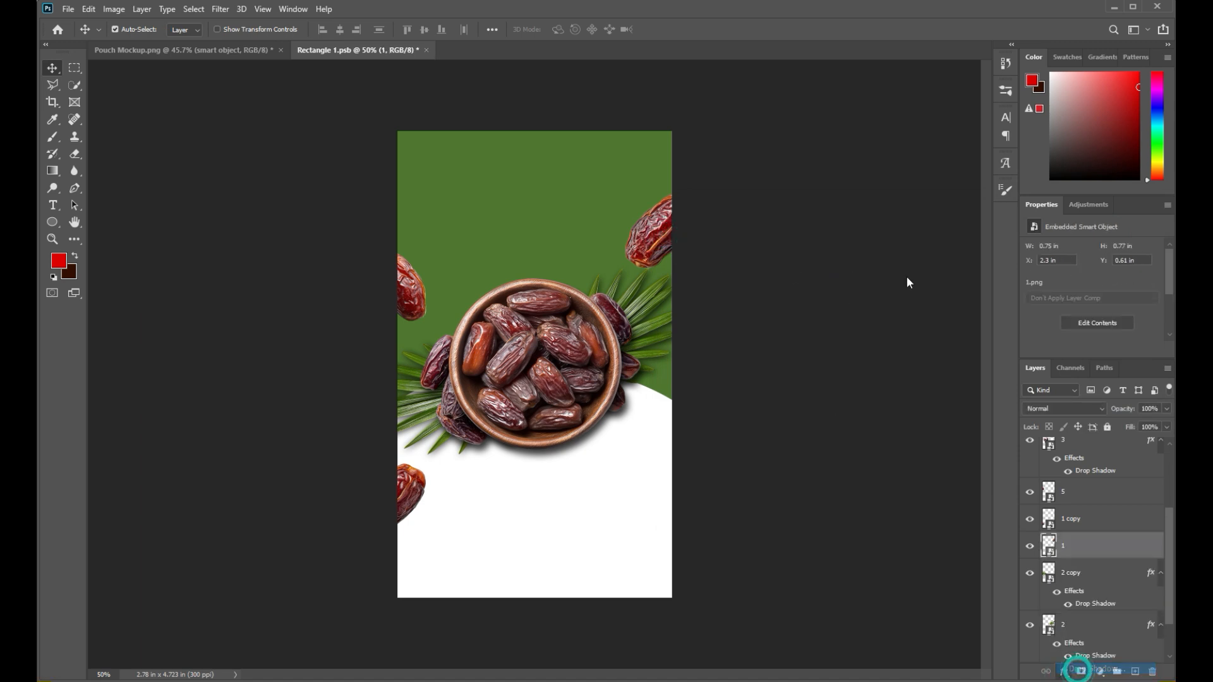
pyautogui.moveTo(790, 202); pyautogui.dragTo(894, 179)
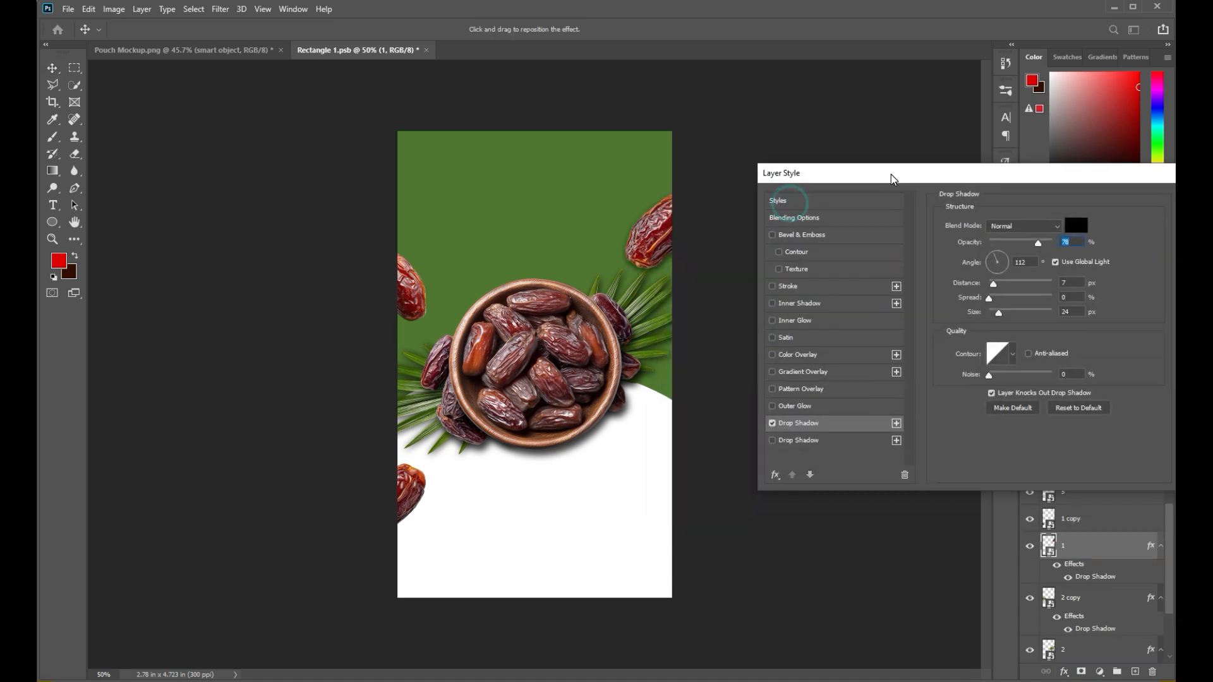
pyautogui.moveTo(993, 284); pyautogui.dragTo(1018, 285)
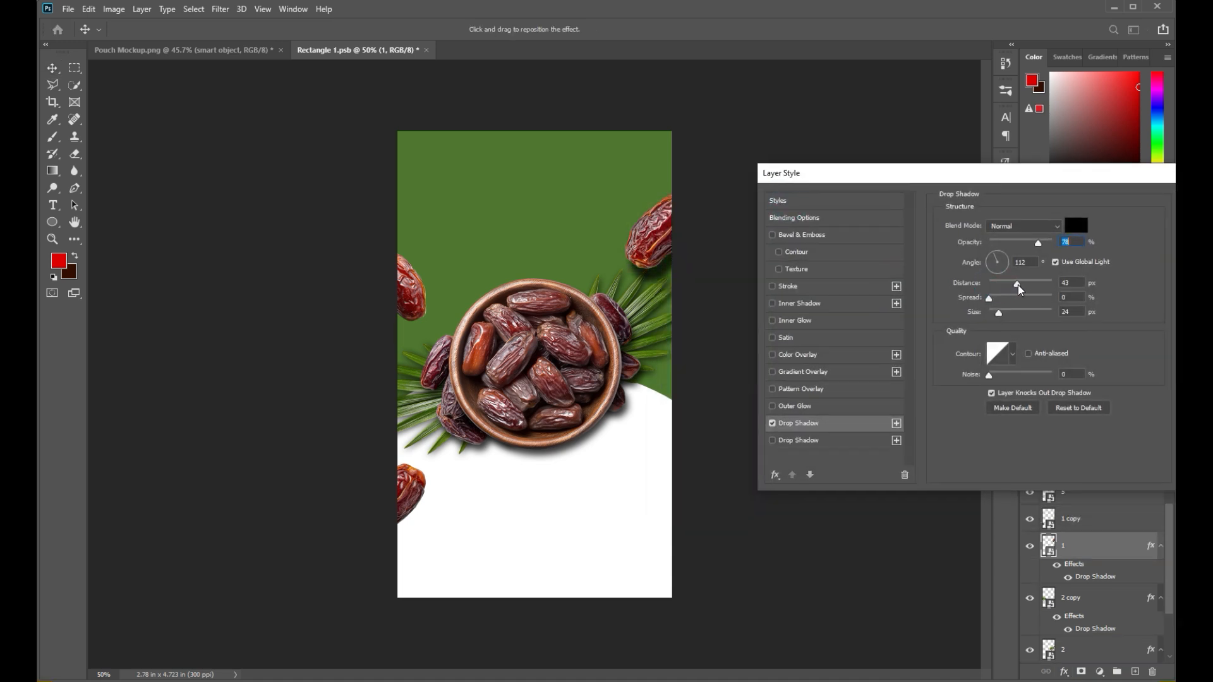
pyautogui.moveTo(1038, 243)
pyautogui.mouseDown()
pyautogui.moveTo(1009, 244)
pyautogui.moveTo(1021, 249)
pyautogui.mouseUp()
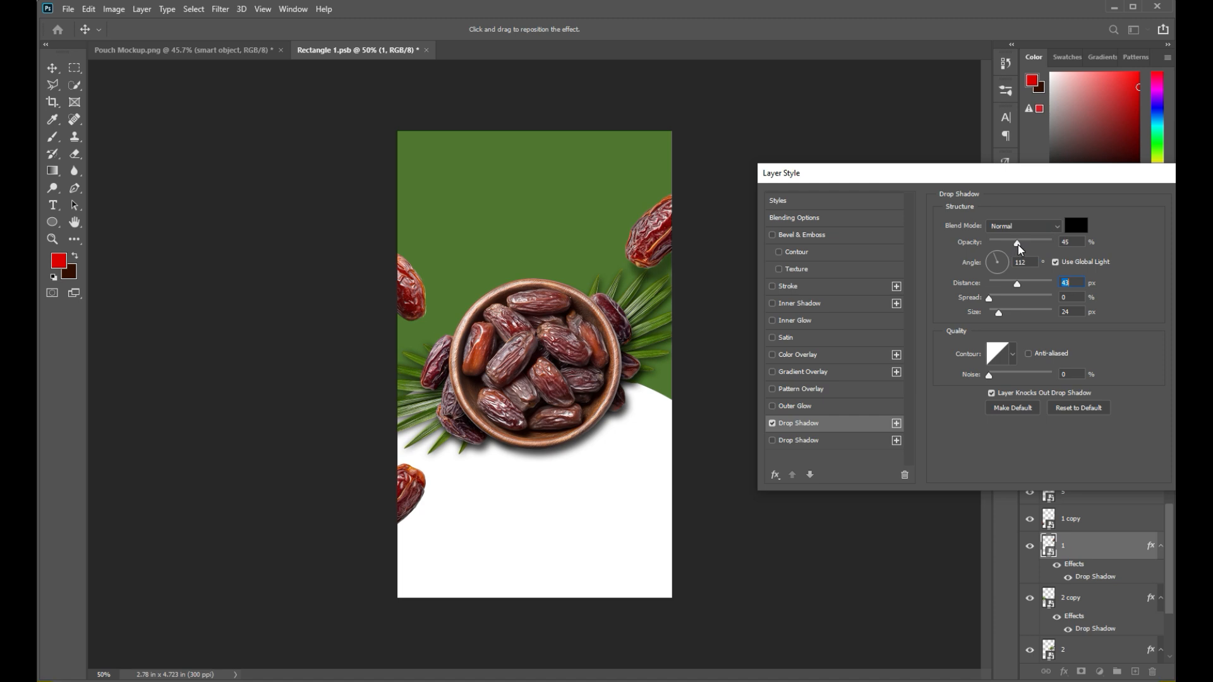
pyautogui.moveTo(1129, 176); pyautogui.dragTo(1019, 180)
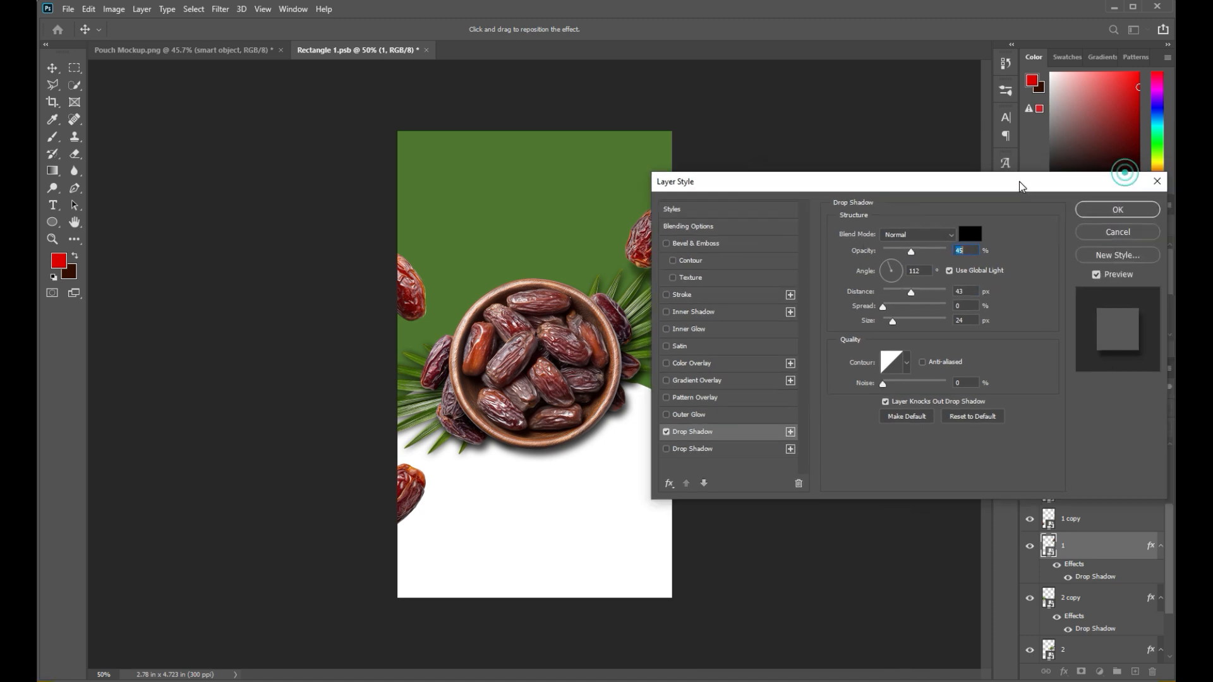
pyautogui.click(1121, 210)
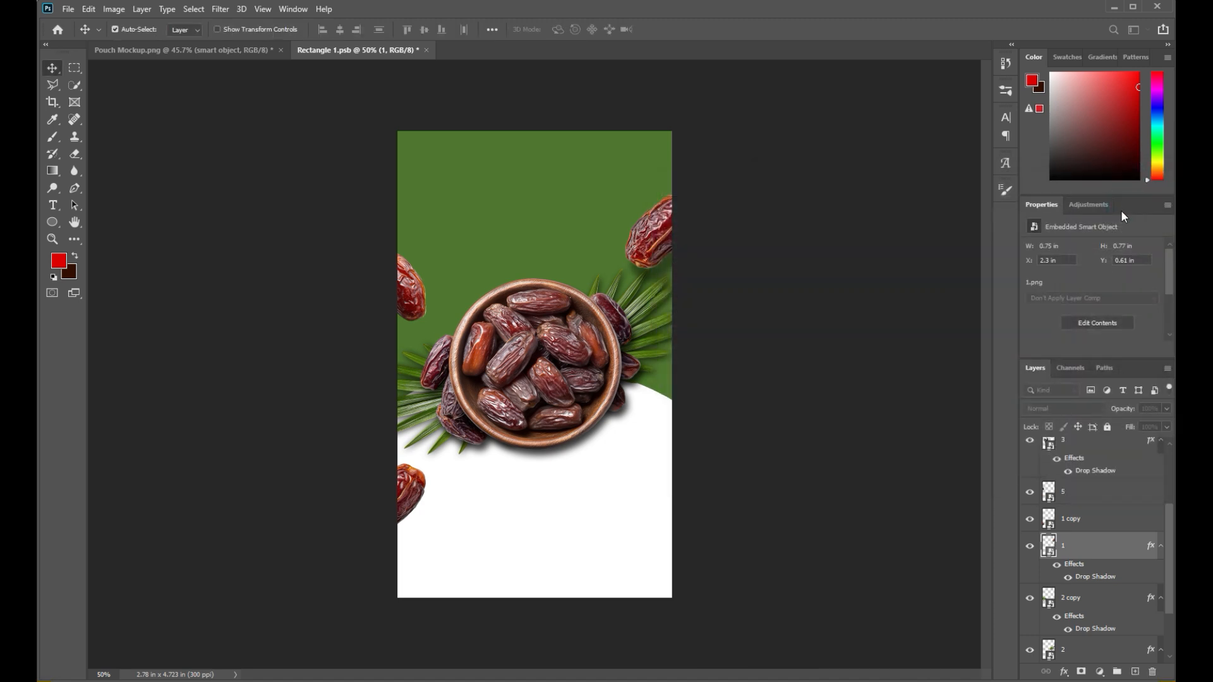
# Add a drop shadow to the date at the green area's left edge with opacity 45%, distance 43 px and size 24 px.
pyautogui.click(412, 303)
pyautogui.click(1064, 671)
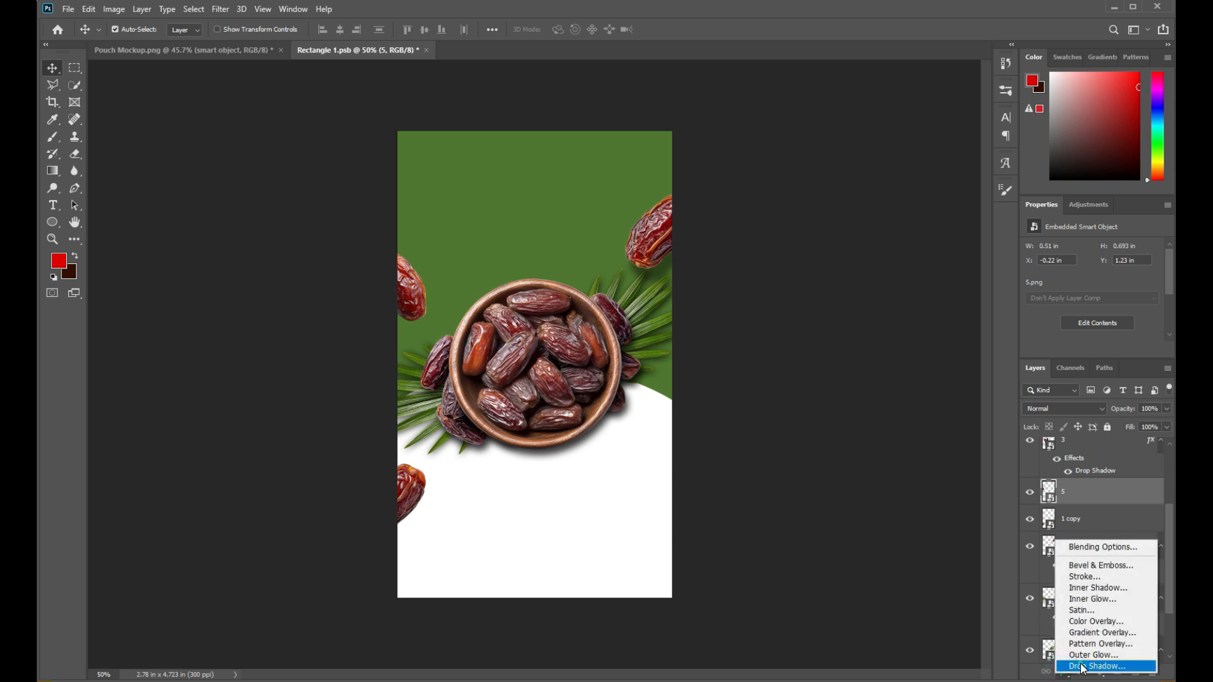
pyautogui.click(1082, 667)
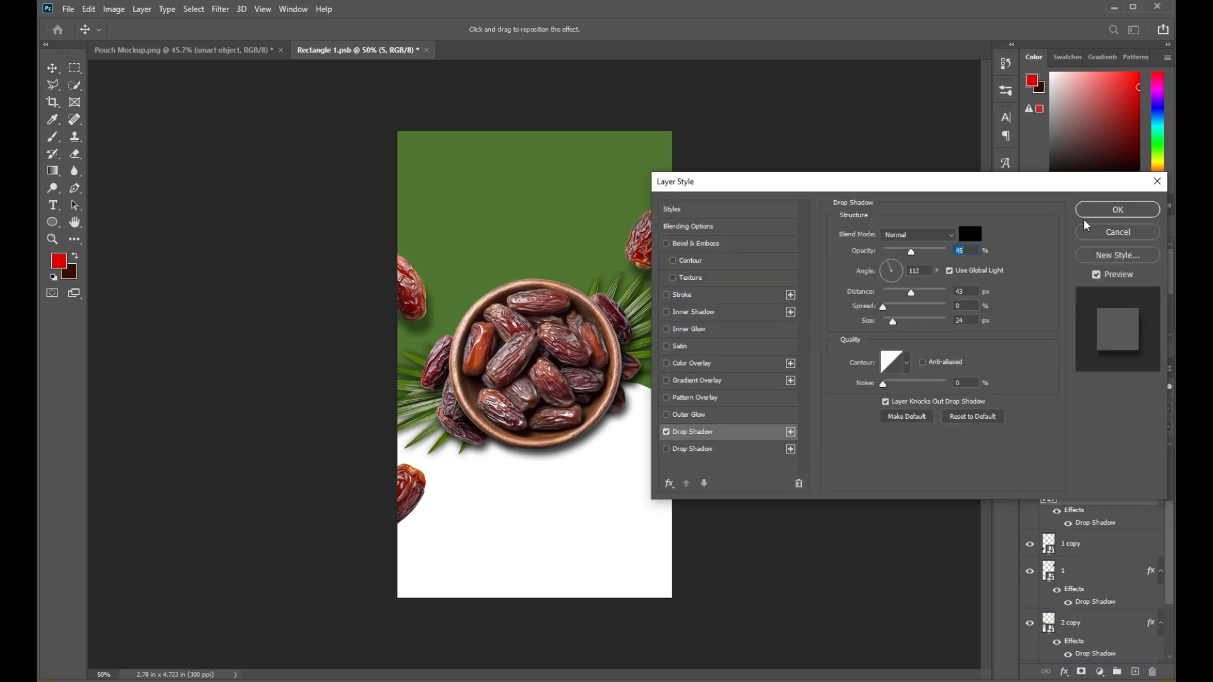
pyautogui.click(1097, 213)
# Add a drop shadow to the date in the white area with opacity 45%, distance 43 px and size 24 px.
pyautogui.click(411, 502)
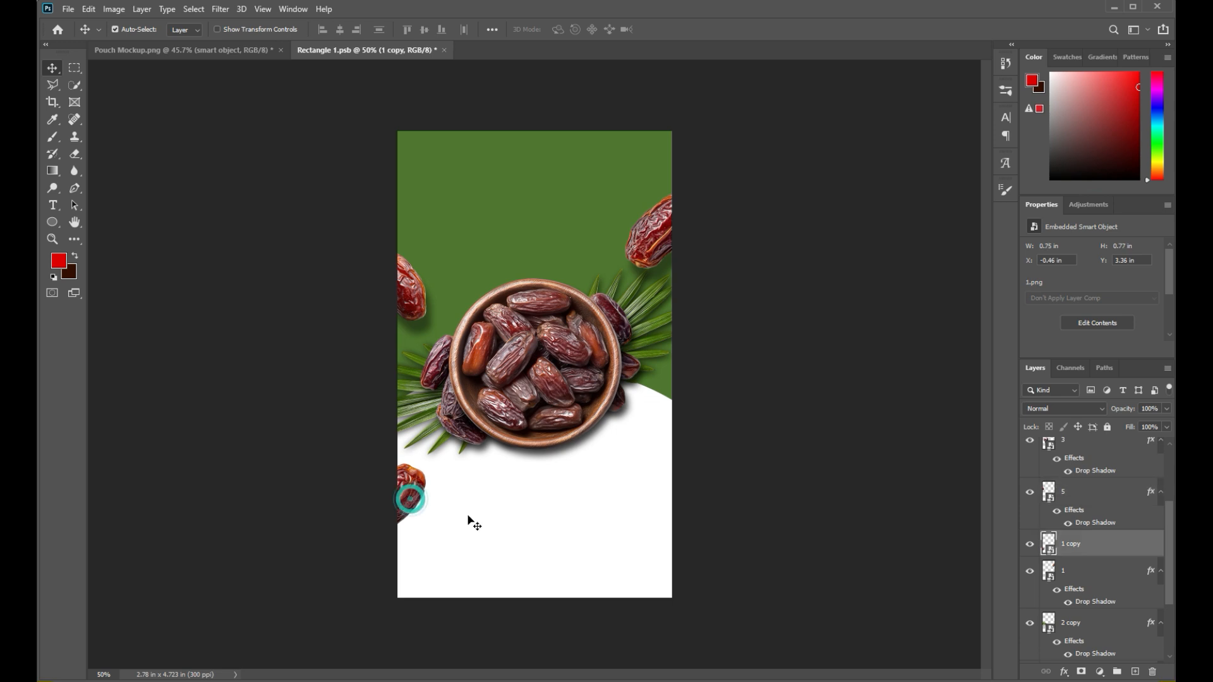
pyautogui.click(1064, 672)
pyautogui.click(1082, 666)
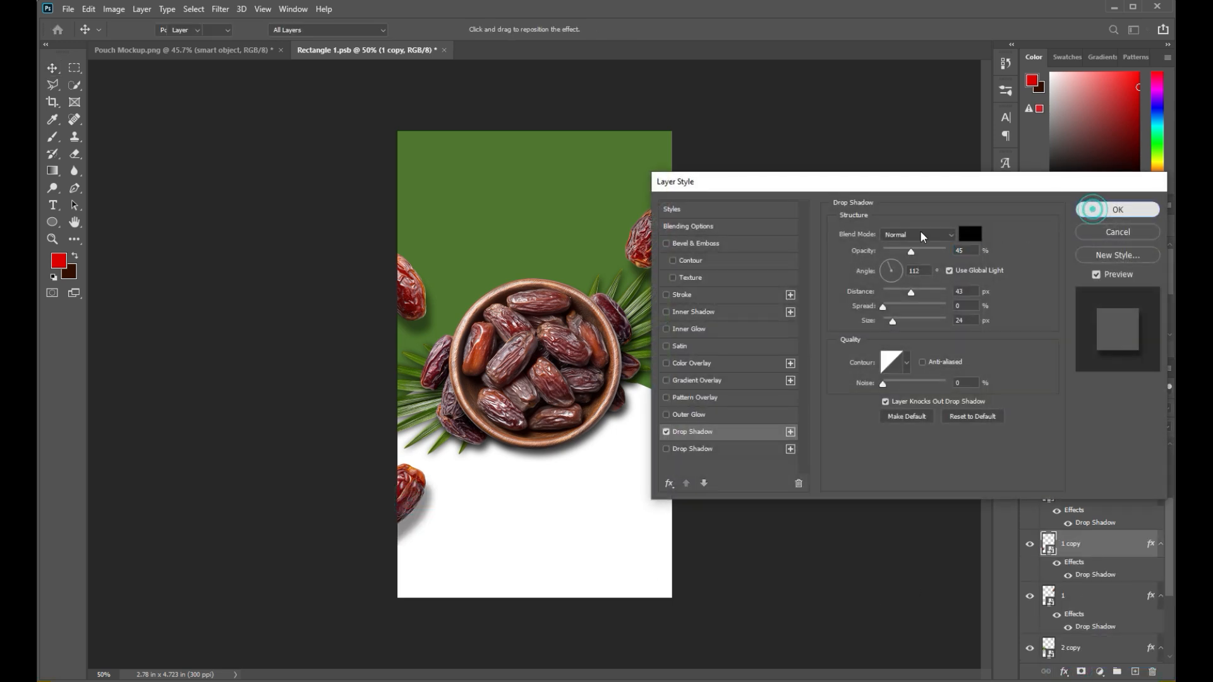
pyautogui.click(1097, 211)
pyautogui.click(843, 191)
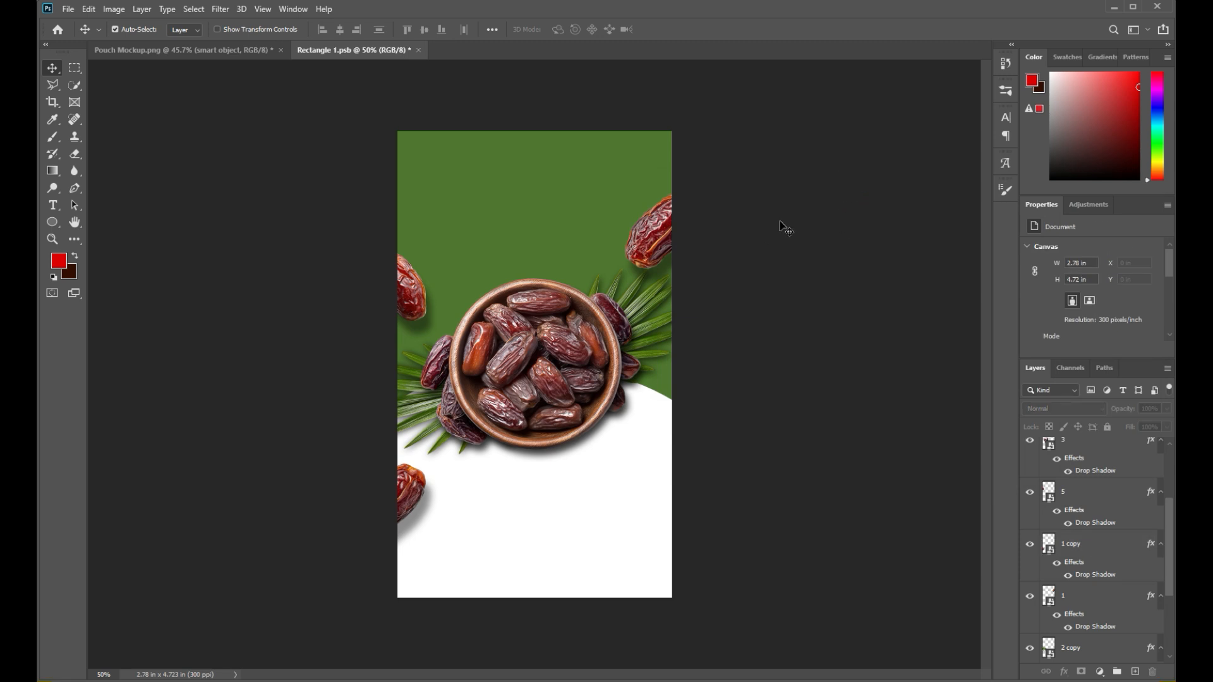
# Add the title text "Mockupart" in white TT Chocolates Trl Medium at 37.26 pt on the green area above the bowl.
pyautogui.click(51, 206)
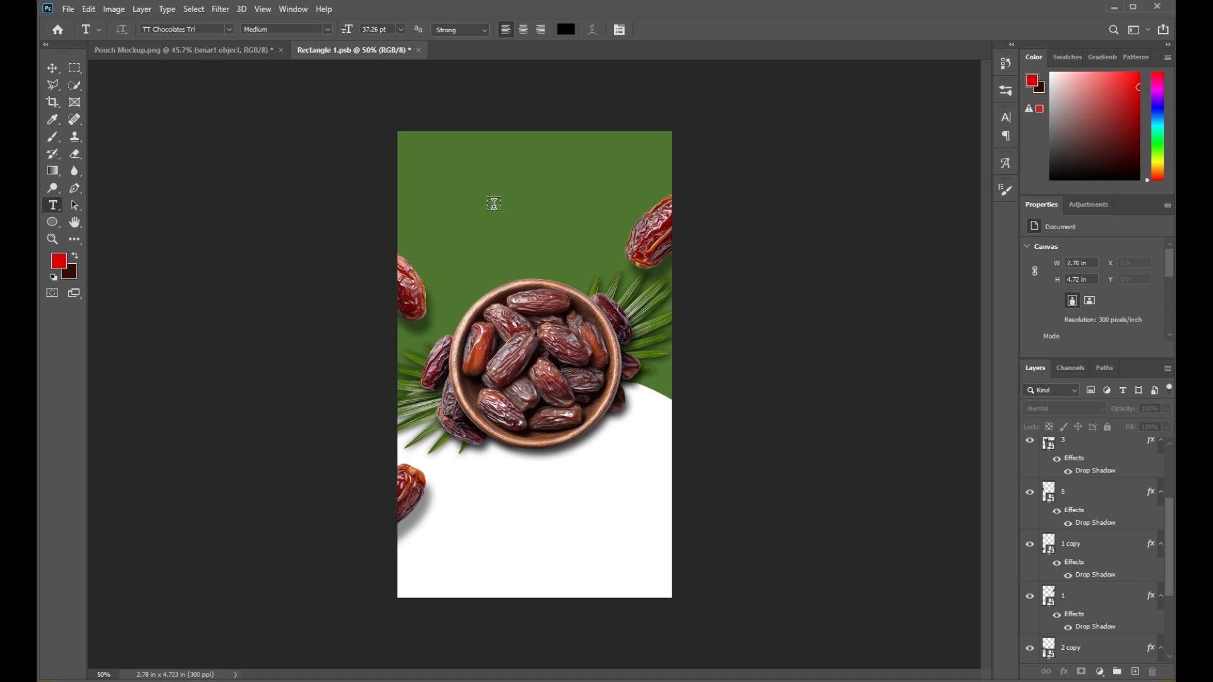
pyautogui.click(493, 204)
pyautogui.click(567, 29)
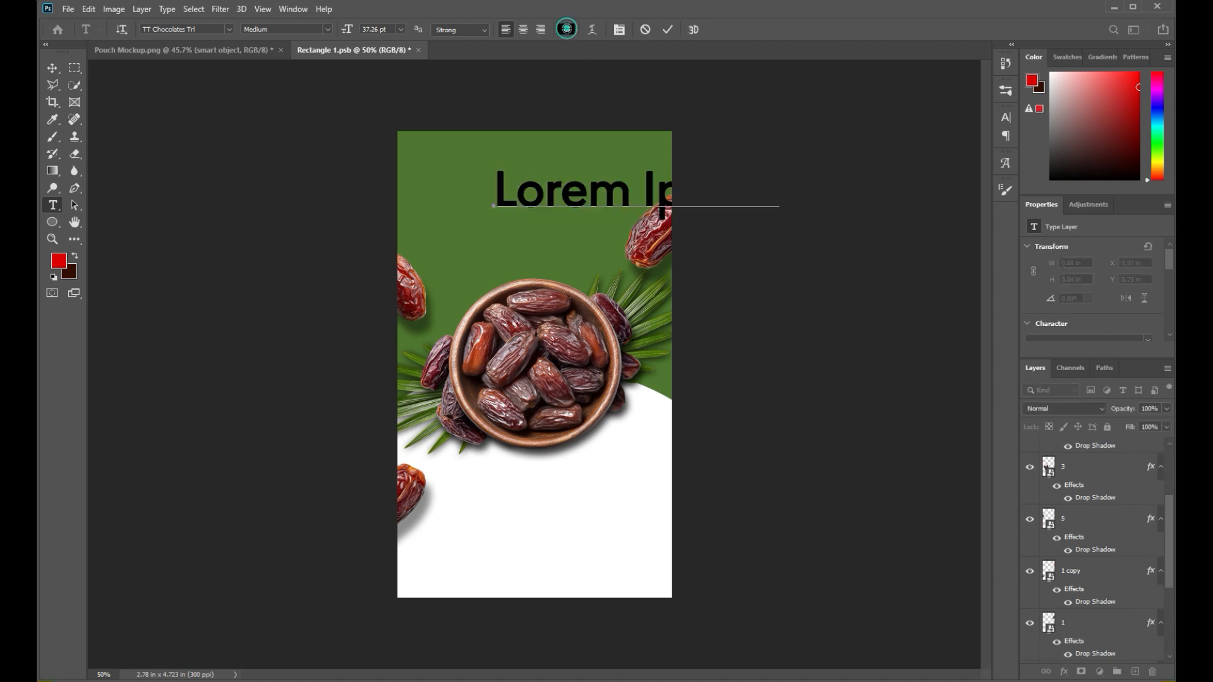
pyautogui.click(923, 454)
pyautogui.click(1137, 403)
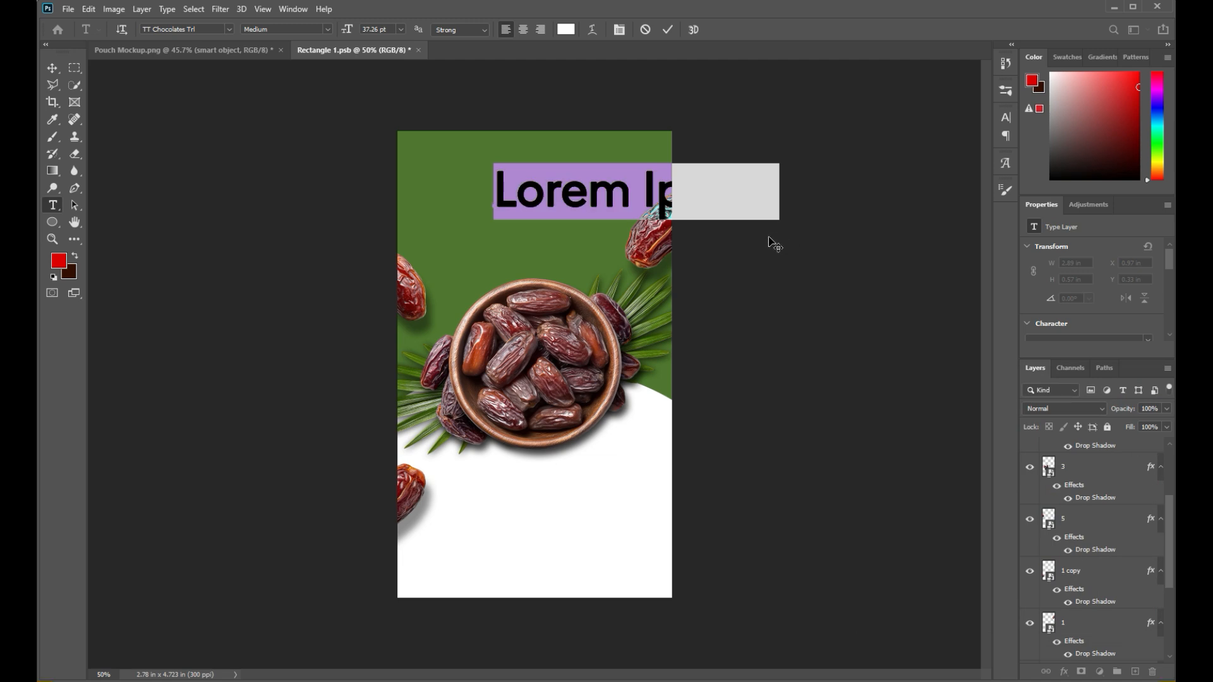
pyautogui.write('mOCK')
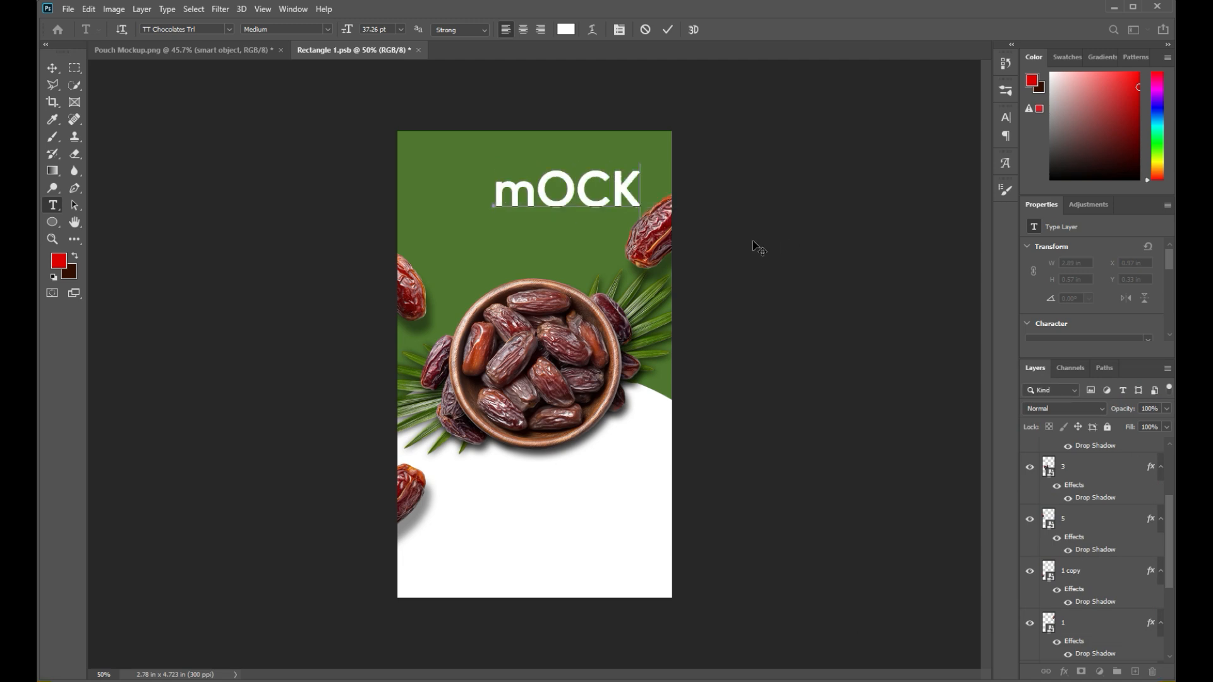
pyautogui.write('U DA')
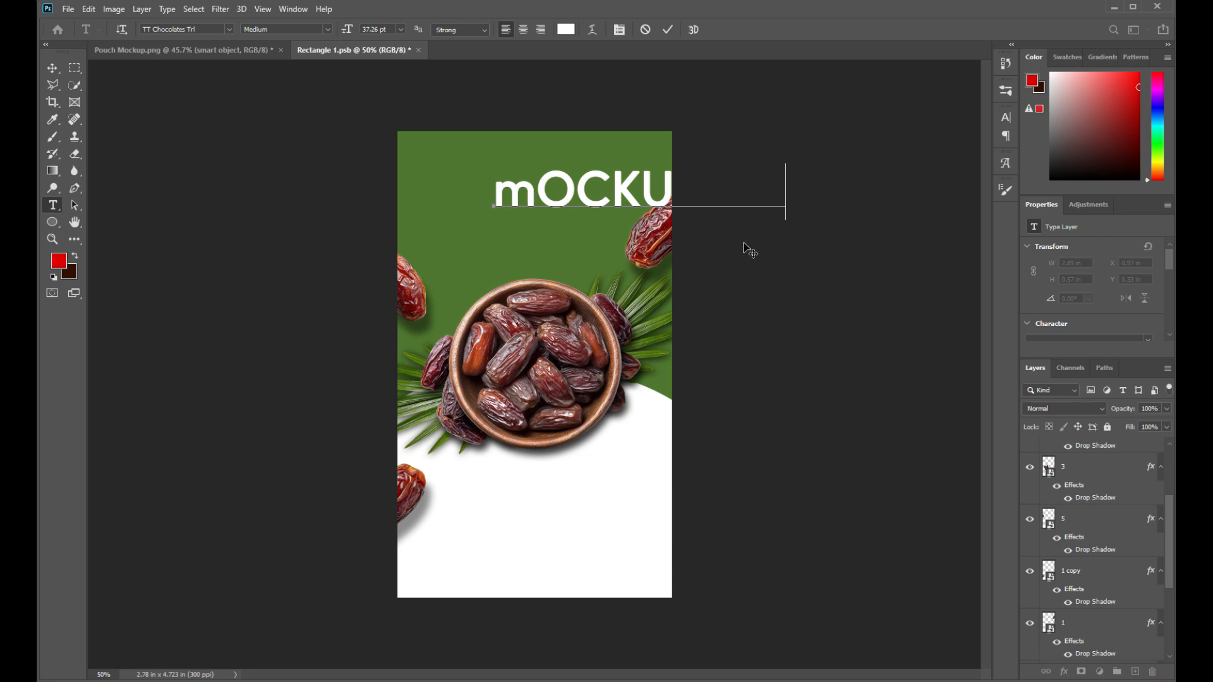
pyautogui.tripleClick(580, 195)
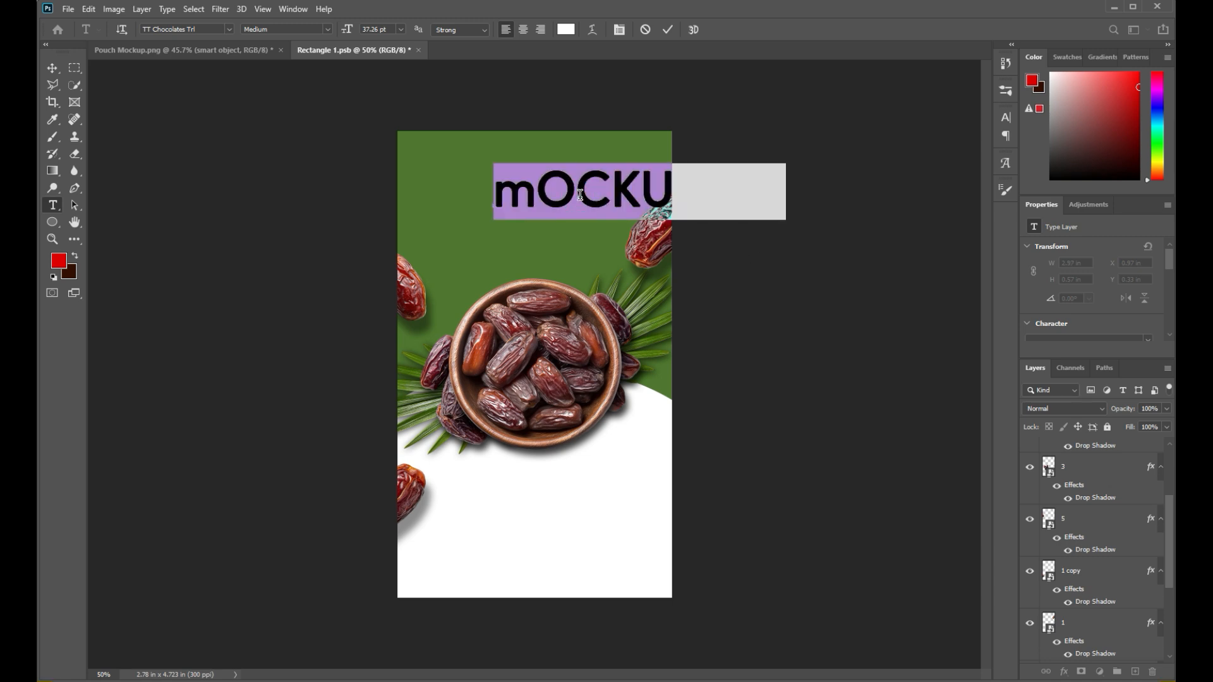
pyautogui.write('Mockup')
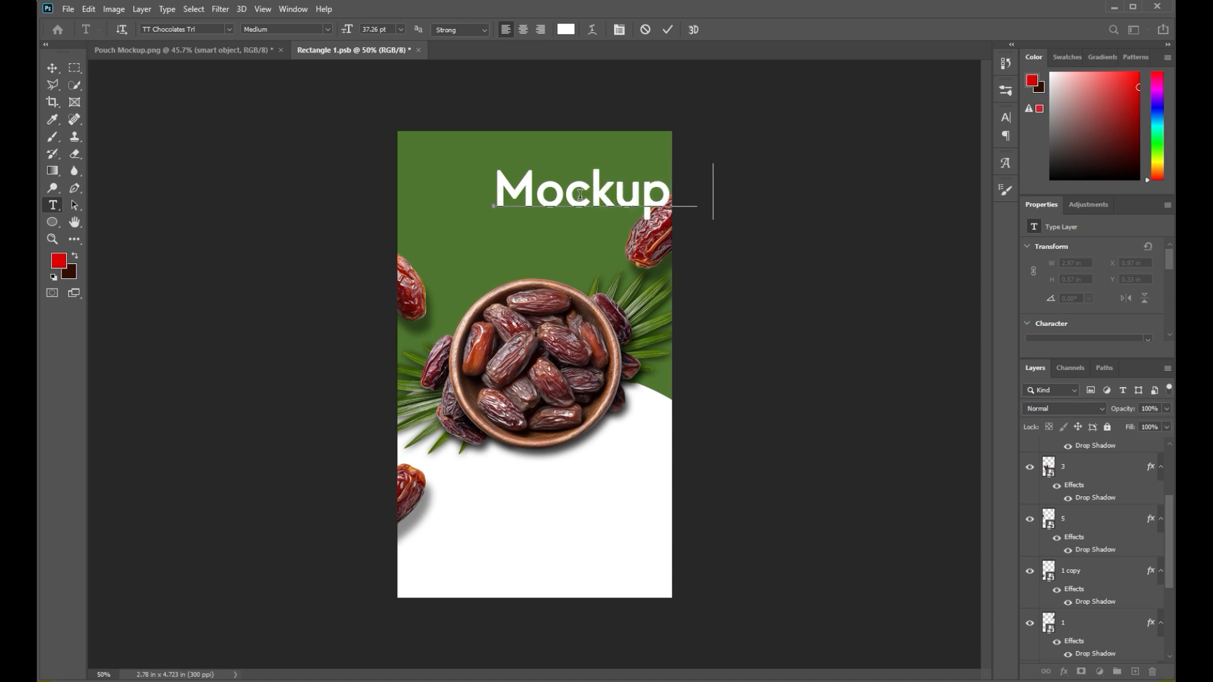
pyautogui.click(668, 30)
# Scale the Mockupart title down to about 20.47 pt and centre it horizontally above the bowl.
pyautogui.hotkey('ctrl', 't')
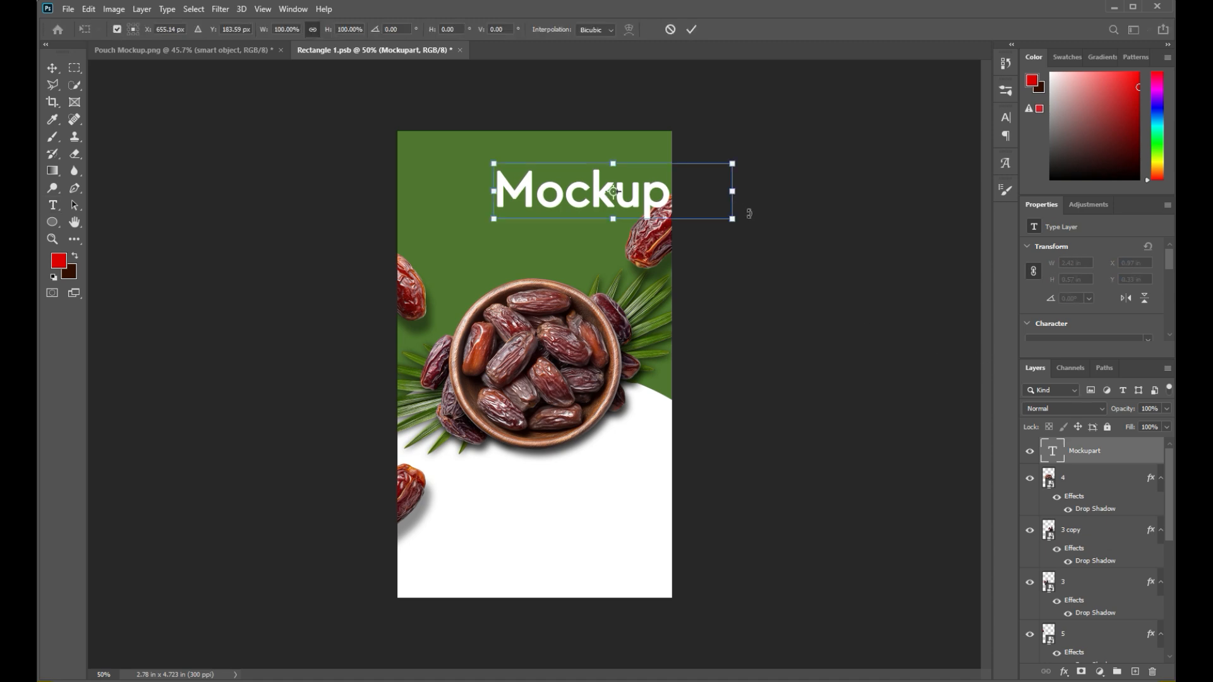
pyautogui.moveTo(733, 195); pyautogui.dragTo(586, 201)
pyautogui.click(692, 29)
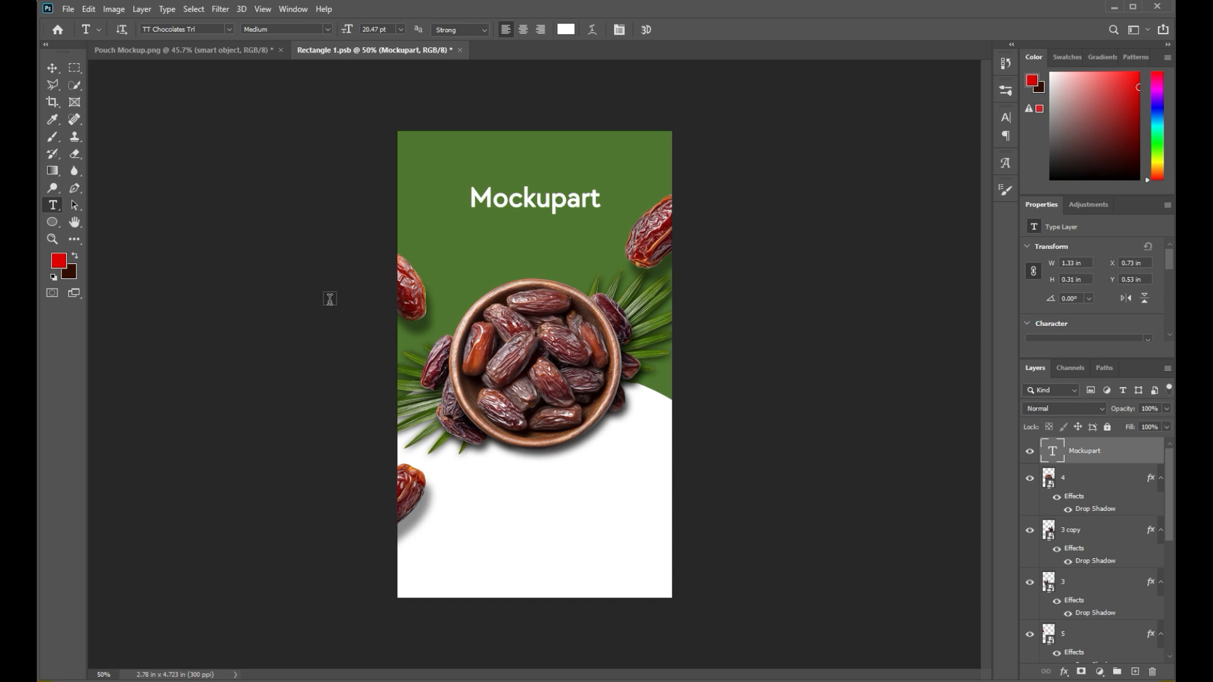
# Add the white tagline text "A WORLD OF CRUCH" at 16.01 pt below the Mockupart title.
pyautogui.click(488, 245)
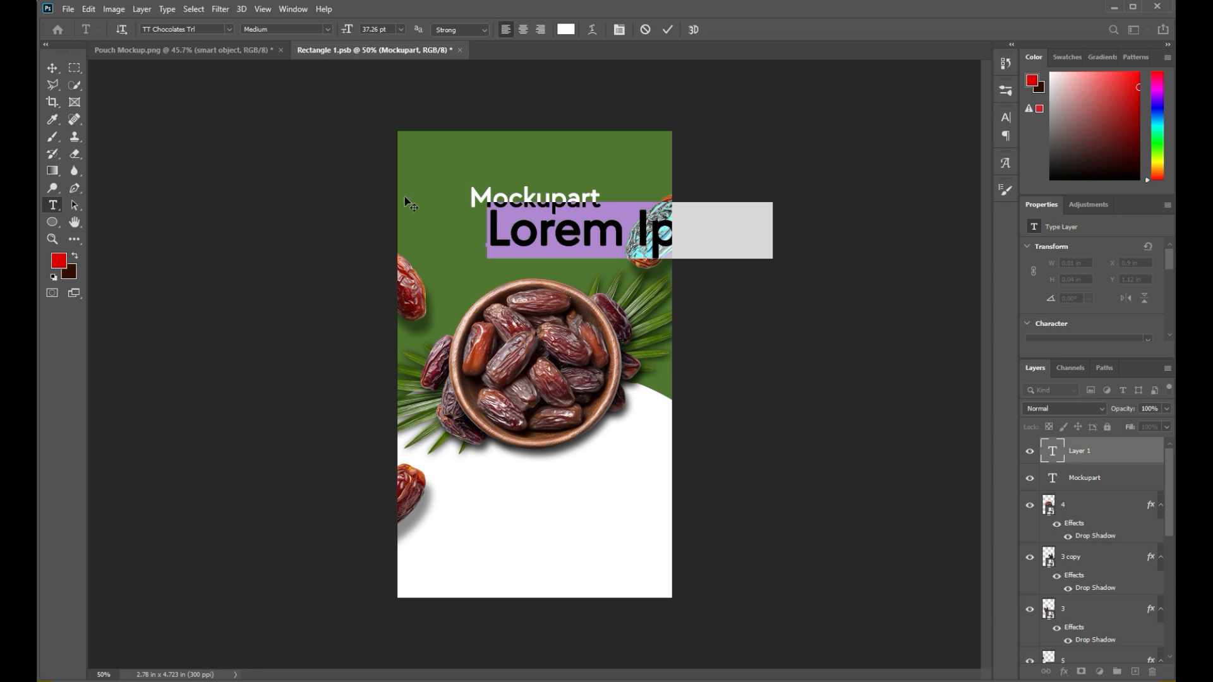
pyautogui.moveTo(347, 29)
pyautogui.mouseDown()
pyautogui.moveTo(322, 38)
pyautogui.moveTo(333, 38)
pyautogui.mouseUp()
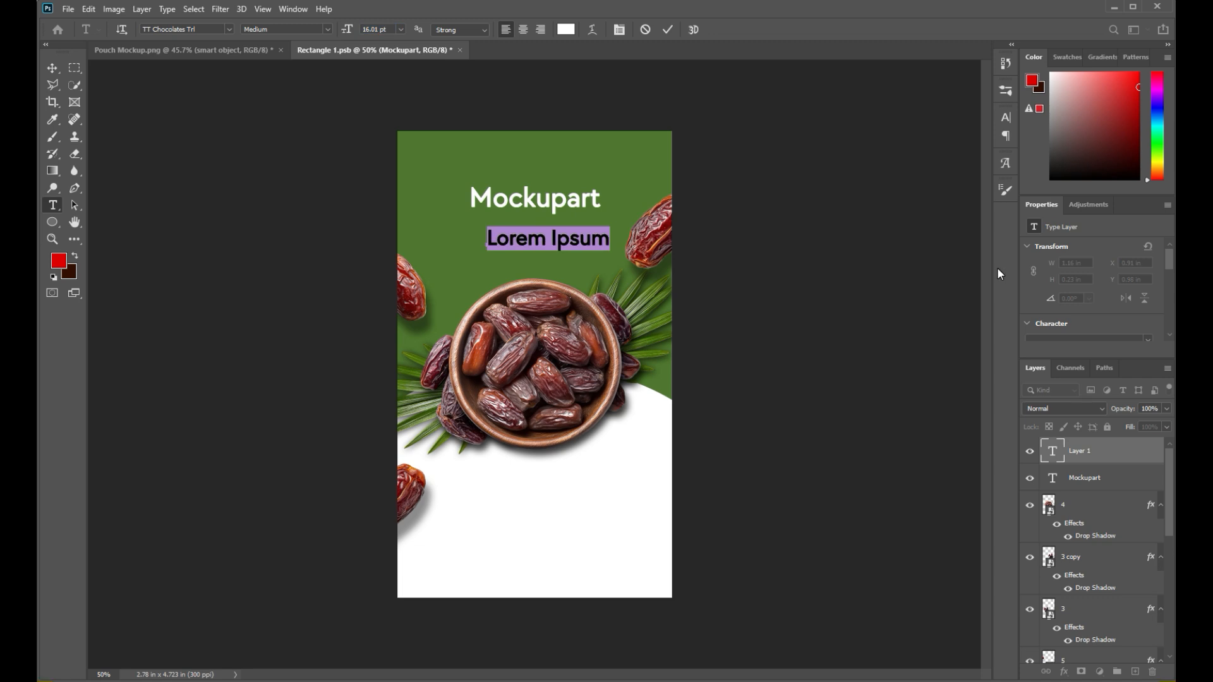
pyautogui.write('A WORLD OF CRU')
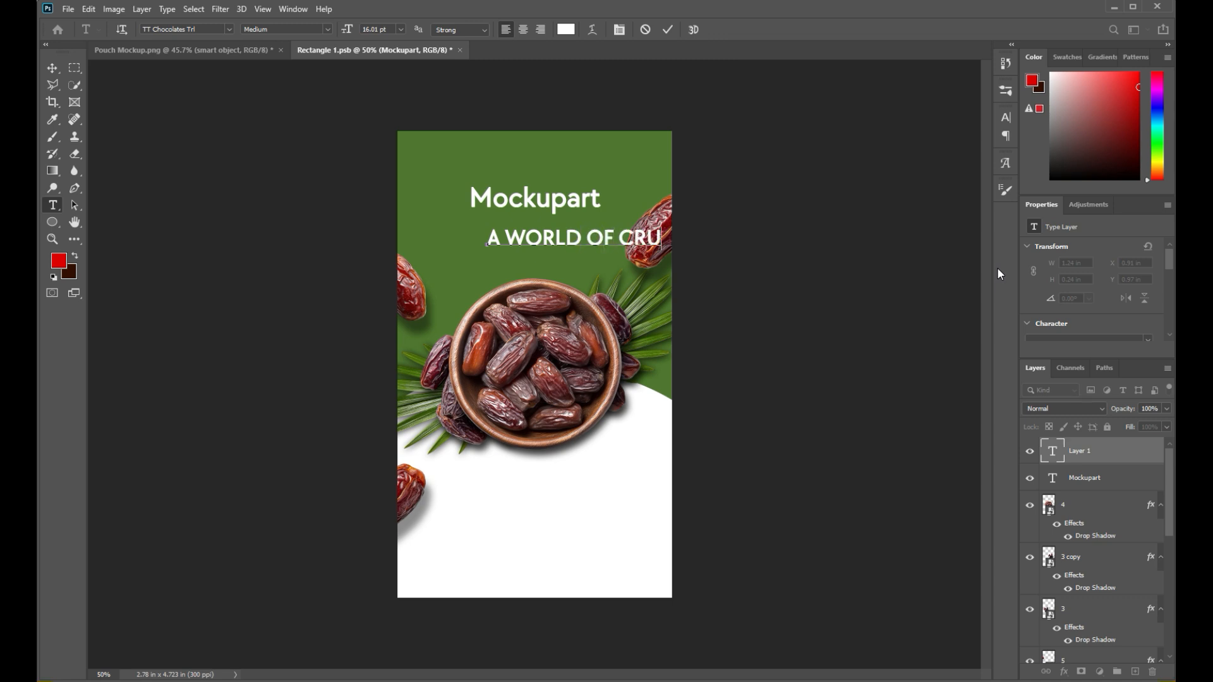
pyautogui.write('CH')
pyautogui.click(669, 29)
# Scale the "A WORLD OF CRUCH" tagline down to about 47.5% and place it centred directly beneath the Mockupart title.
pyautogui.hotkey('ctrl', 't')
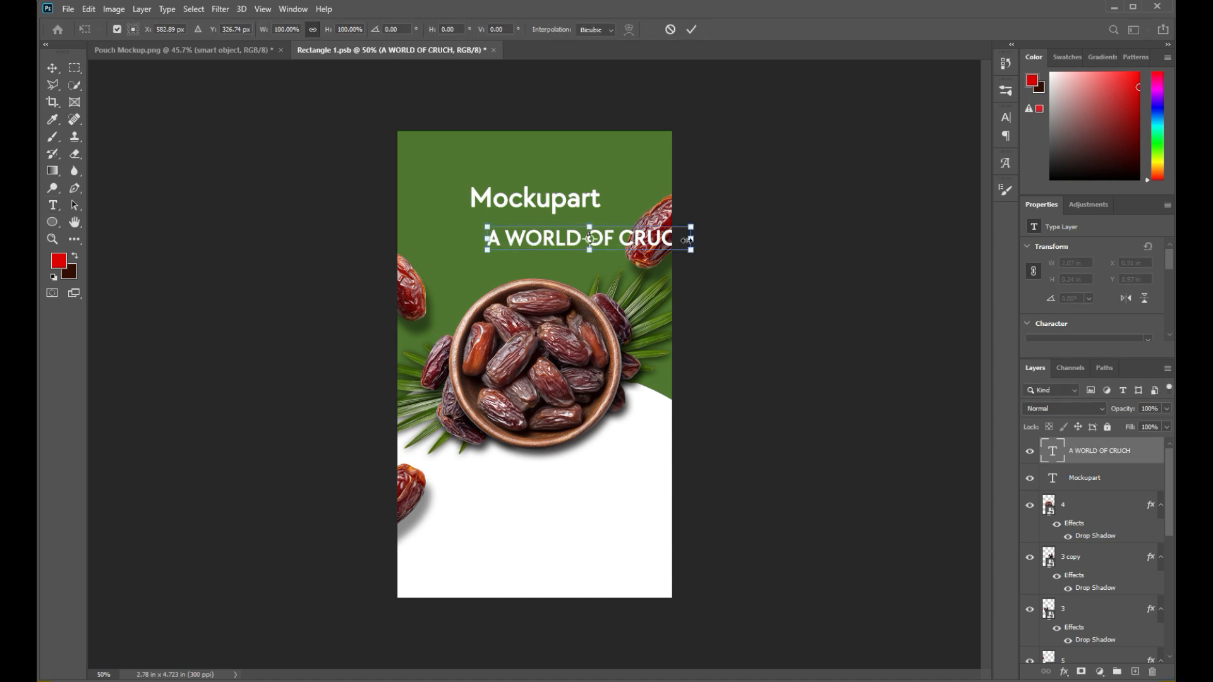
pyautogui.moveTo(688, 240); pyautogui.dragTo(585, 232)
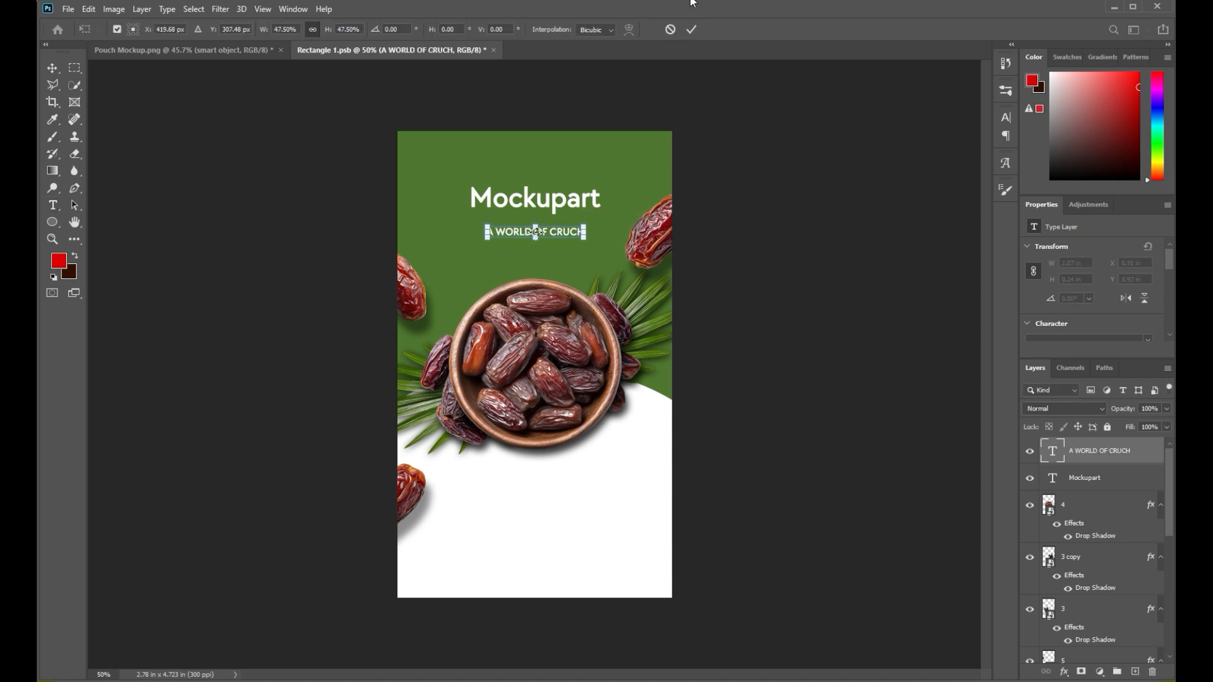
pyautogui.click(691, 29)
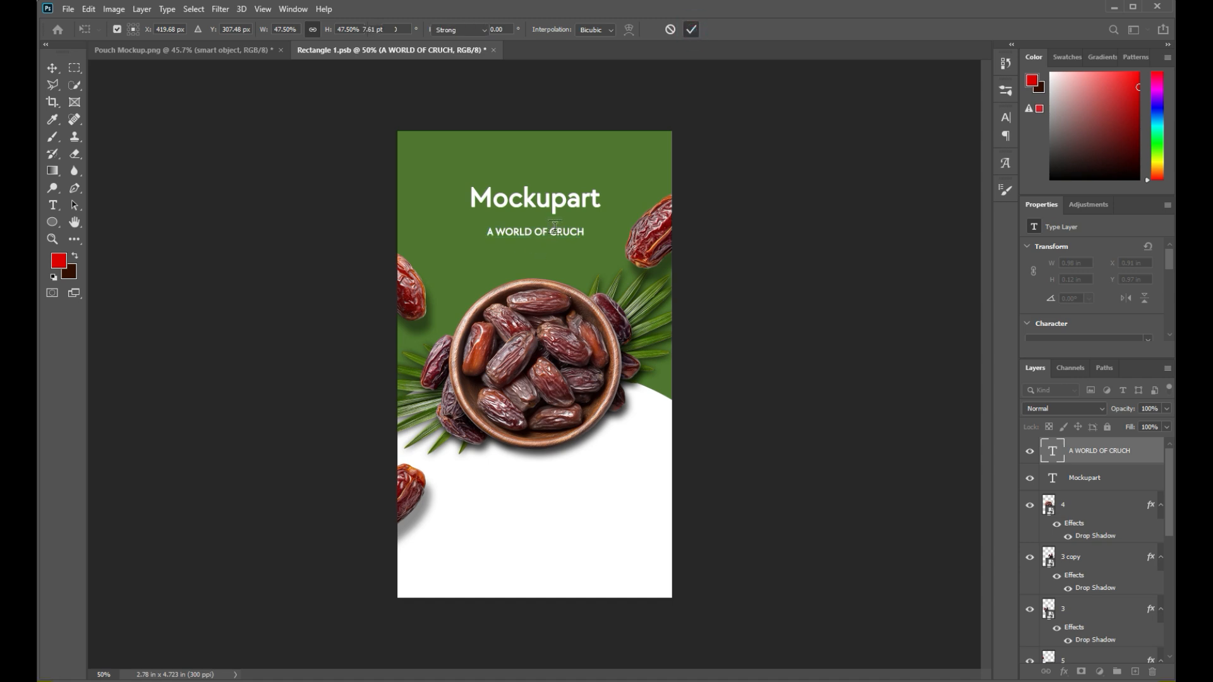
pyautogui.click(60, 70)
pyautogui.moveTo(548, 233); pyautogui.dragTo(550, 223)
pyautogui.click(824, 235)
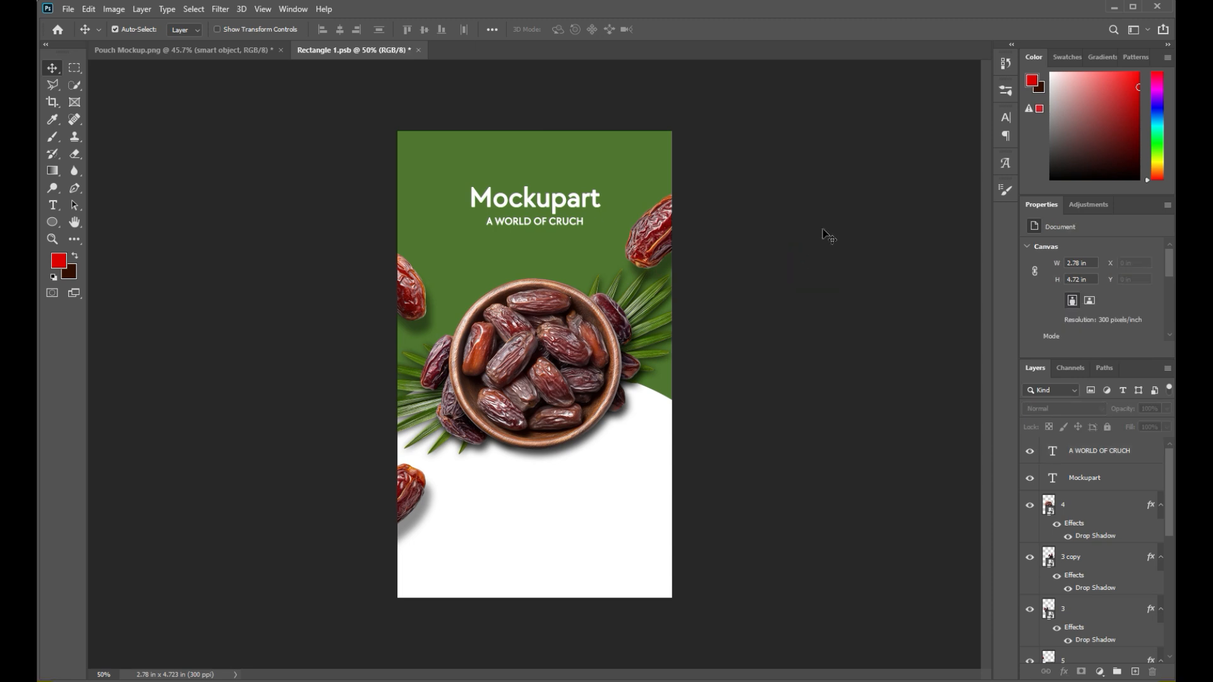
pyautogui.click(829, 223)
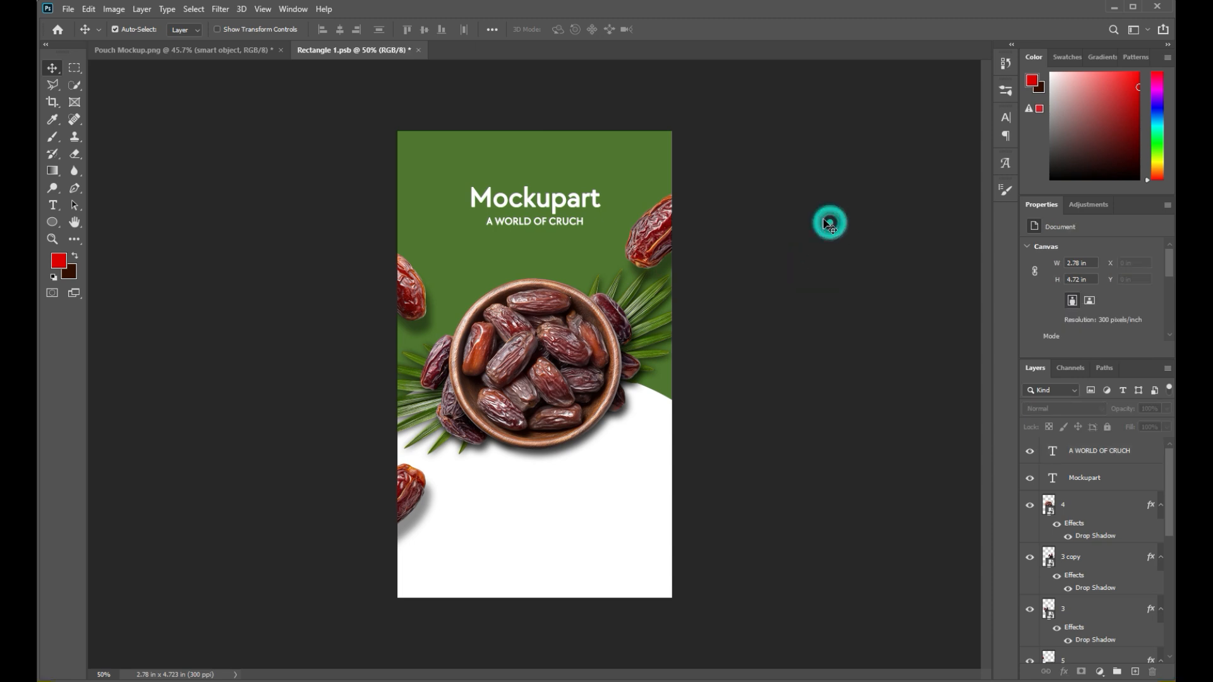
# Add the text "ARABIAN DATES" at 16.01 pt in the white area below the bowl, coloured with the background green 50782d.
pyautogui.click(54, 205)
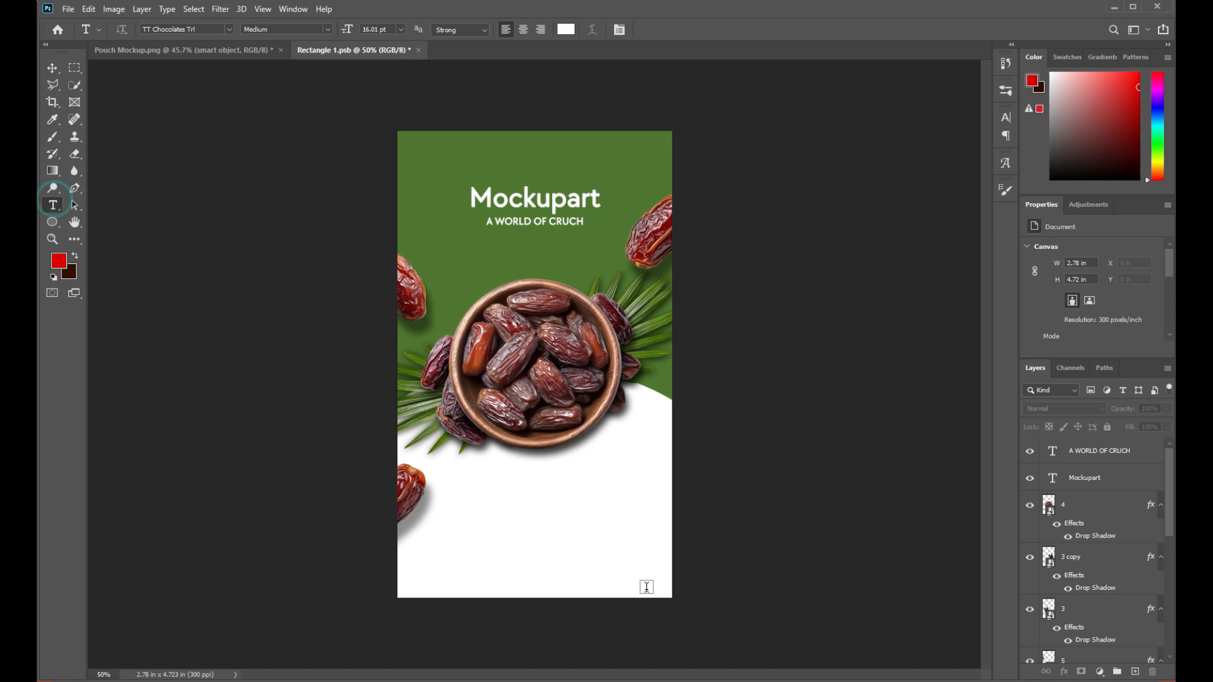
pyautogui.click(475, 508)
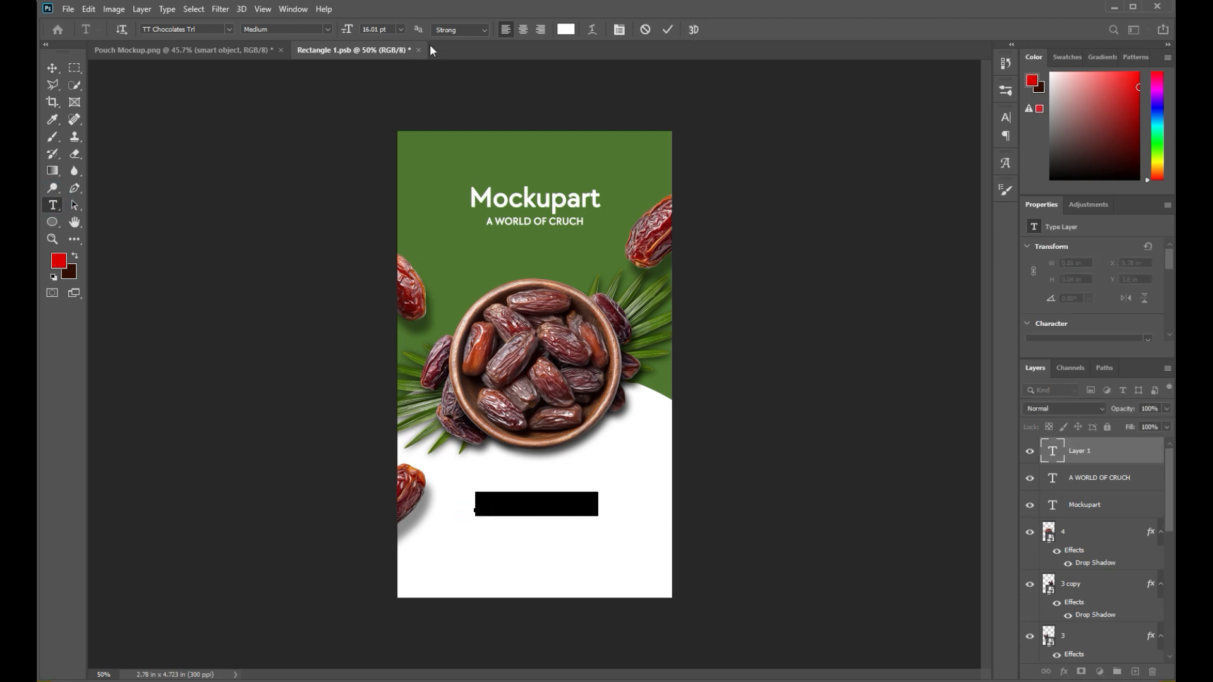
pyautogui.click(567, 29)
pyautogui.click(477, 257)
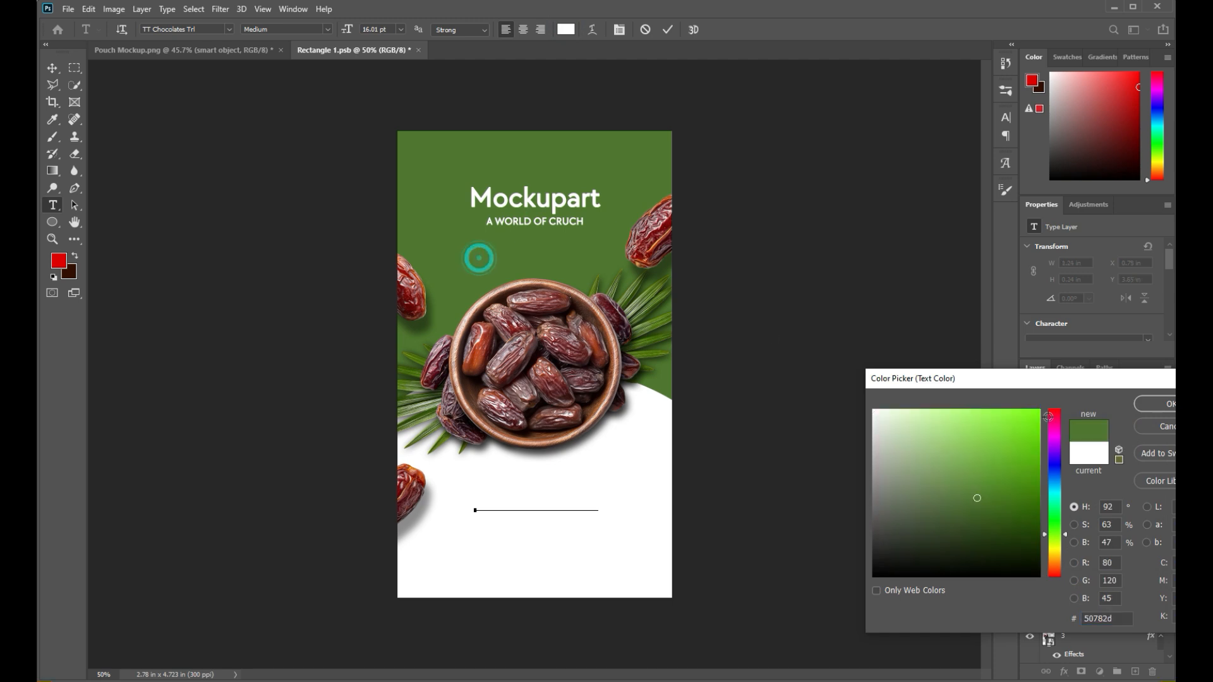
pyautogui.click(1146, 407)
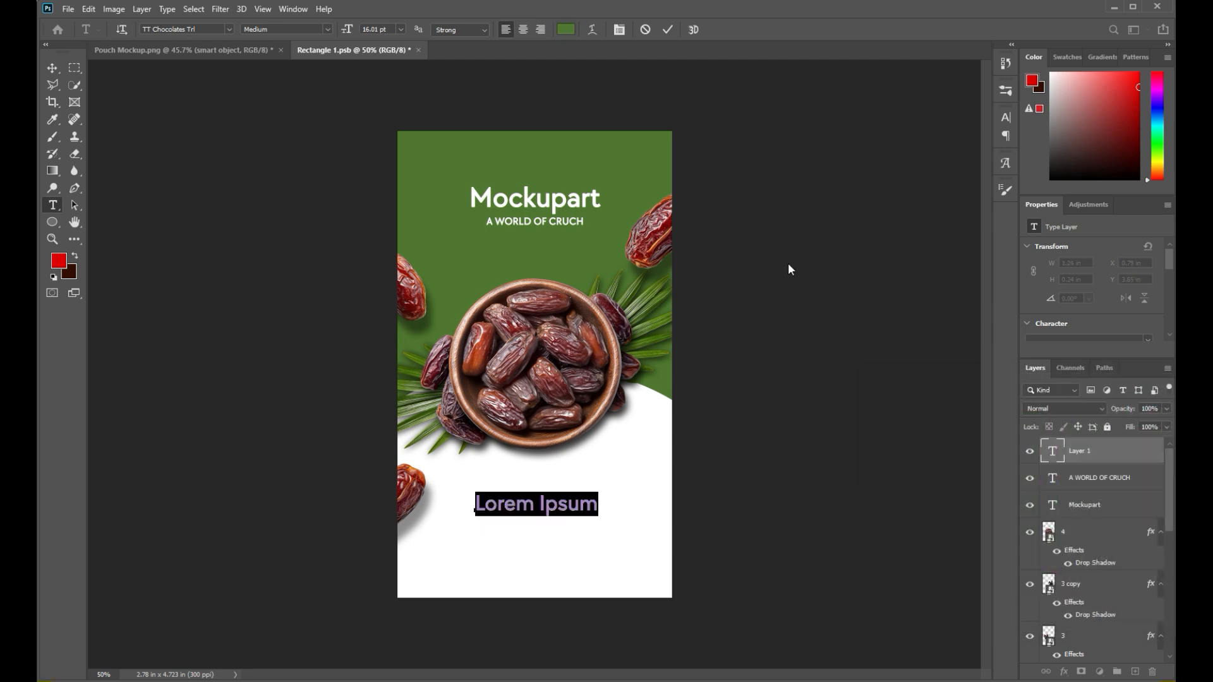
pyautogui.write('ara')
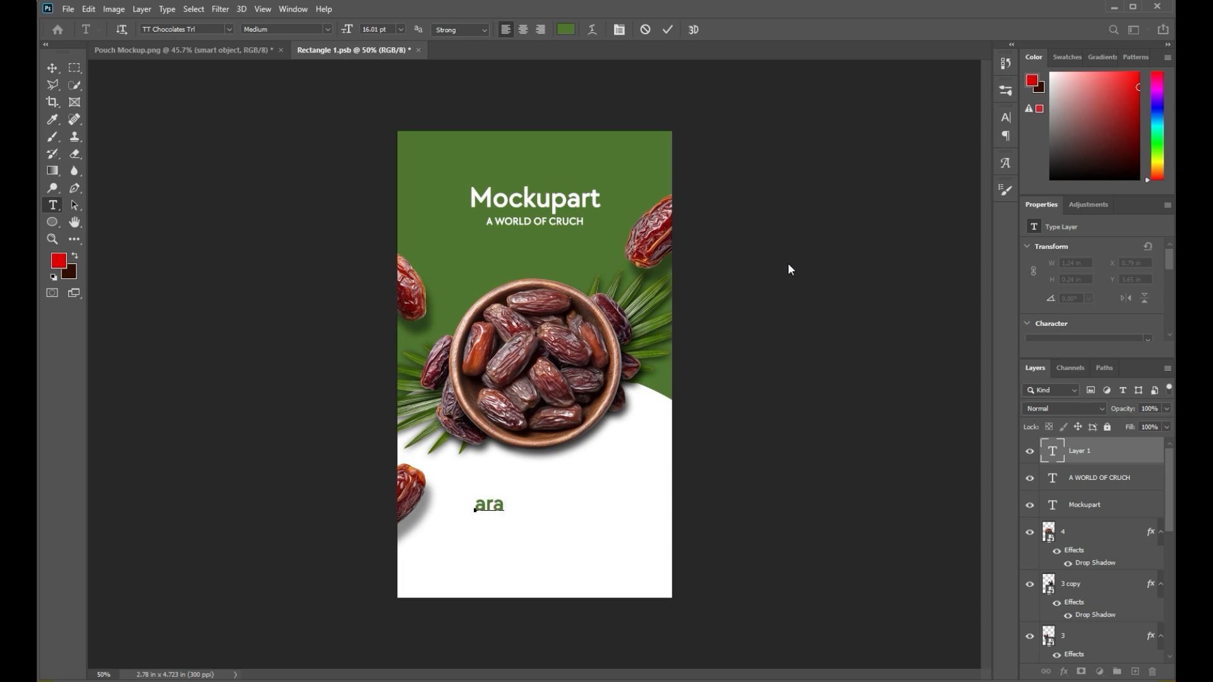
pyautogui.press('BackSpace')
pyautogui.press('BackSpace')
pyautogui.press('BackSpace')
pyautogui.write('ARABIAN D ATES')
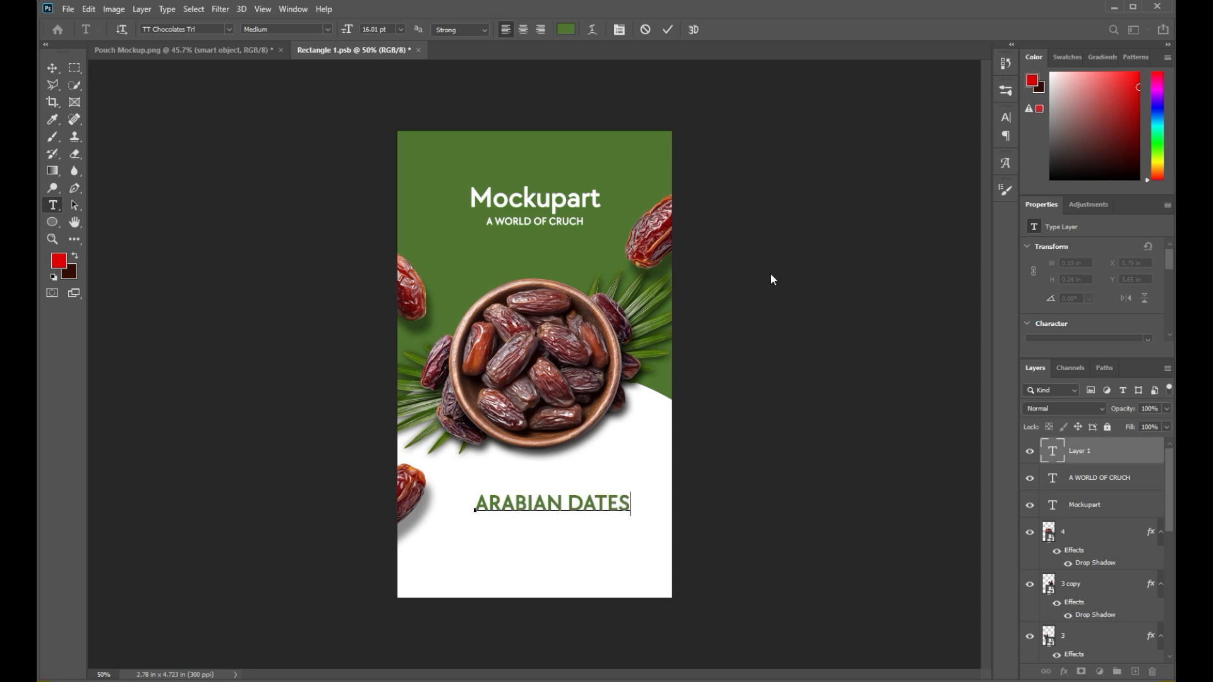
pyautogui.click(667, 30)
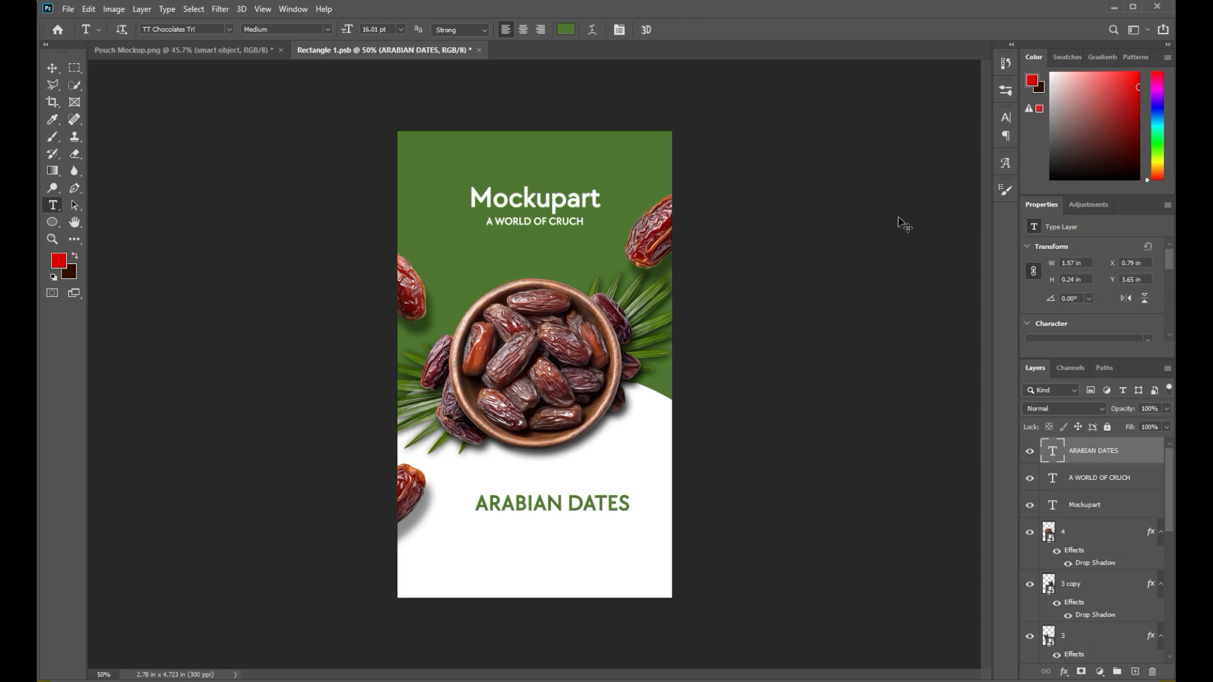
# Scale the ARABIAN DATES text up to about 119.75% and centre it horizontally under the bowl.
pyautogui.hotkey('ctrl', 't')
pyautogui.moveTo(473, 492); pyautogui.dragTo(442, 480)
pyautogui.moveTo(598, 503); pyautogui.dragTo(599, 499)
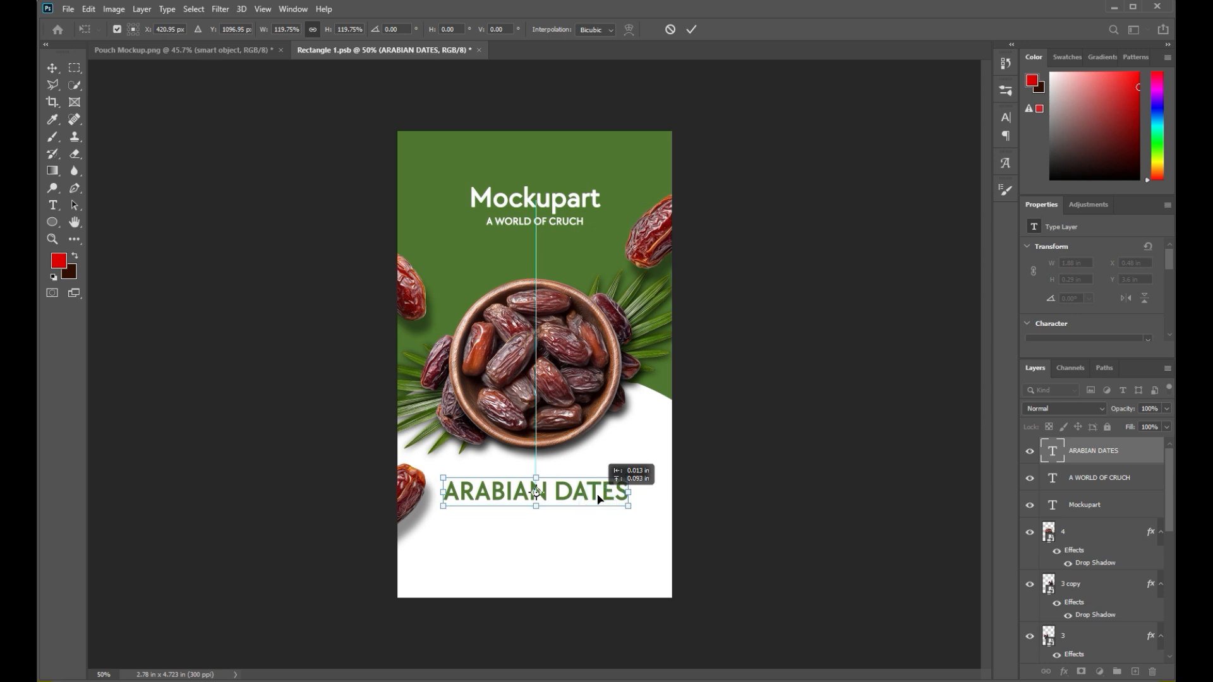
pyautogui.click(691, 30)
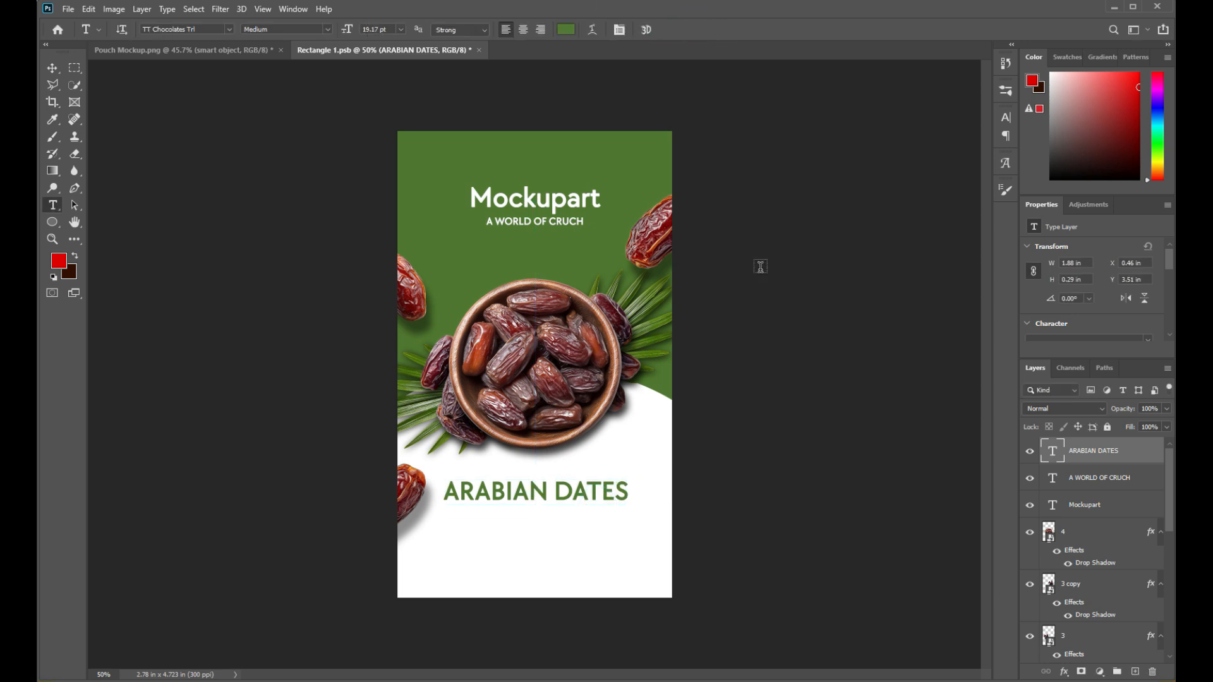
# Add the text "Fresh Quality Sourced from Saudi Arabia" in black (000000) at 9.01 pt below ARABIAN DATES.
pyautogui.click(467, 545)
pyautogui.moveTo(347, 30); pyautogui.dragTo(342, 36)
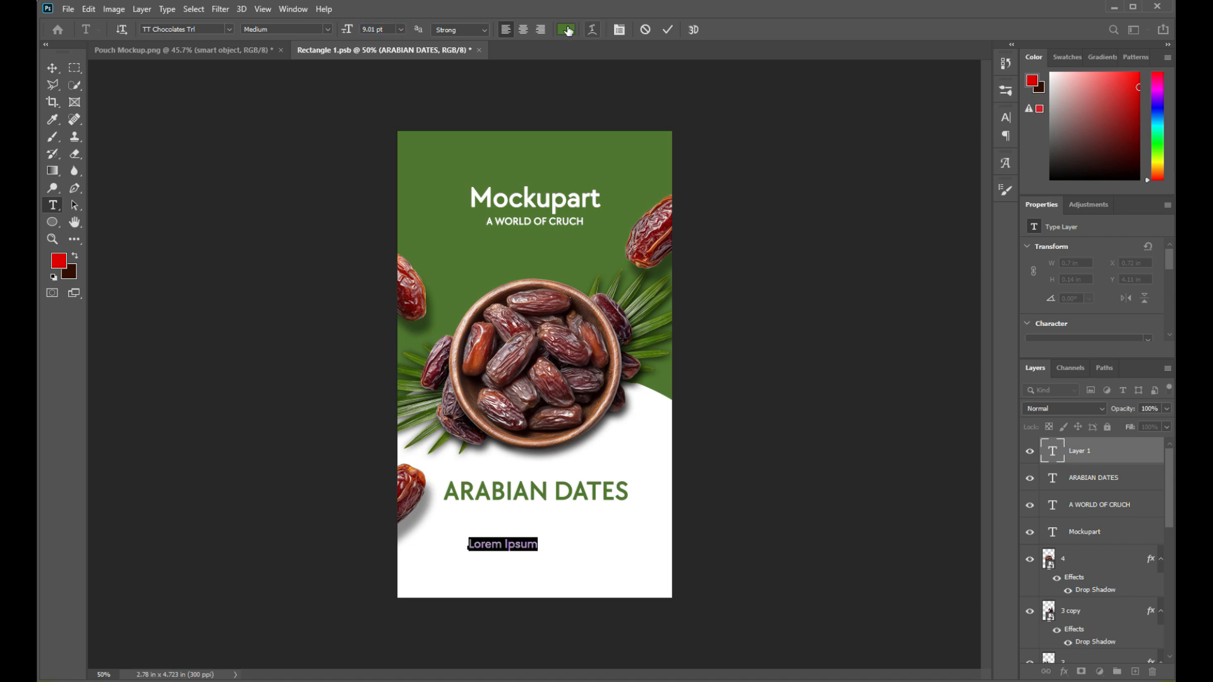
pyautogui.click(566, 29)
pyautogui.write('000000')
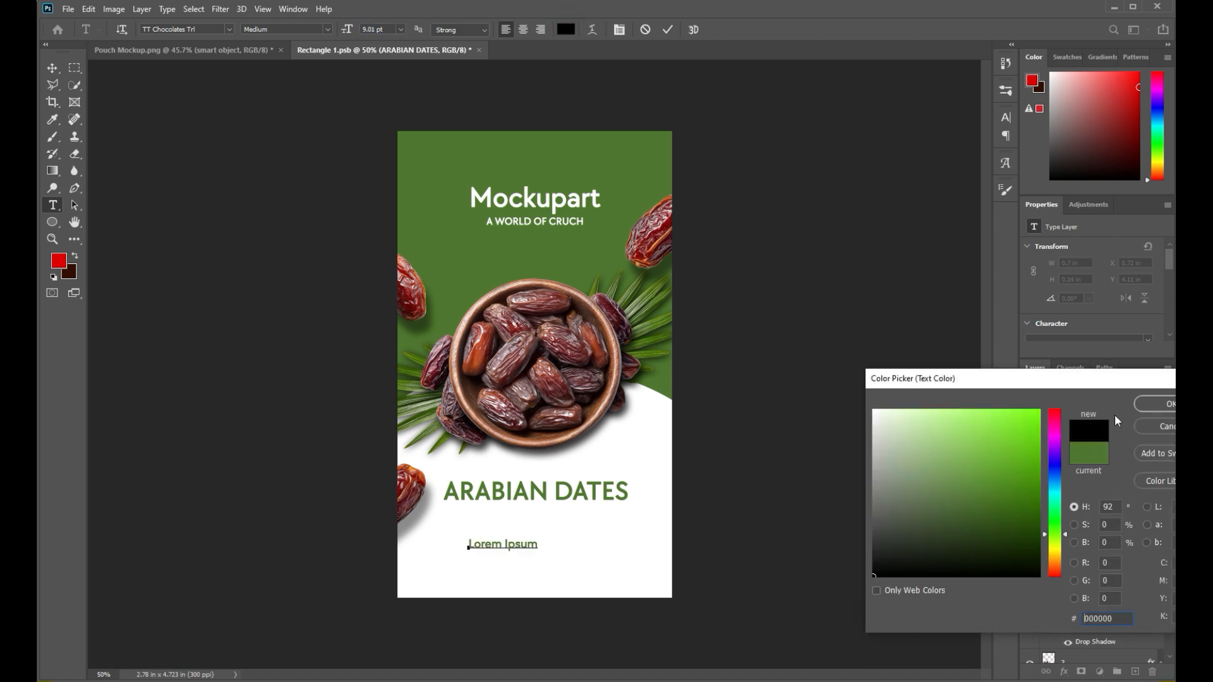
pyautogui.click(1156, 404)
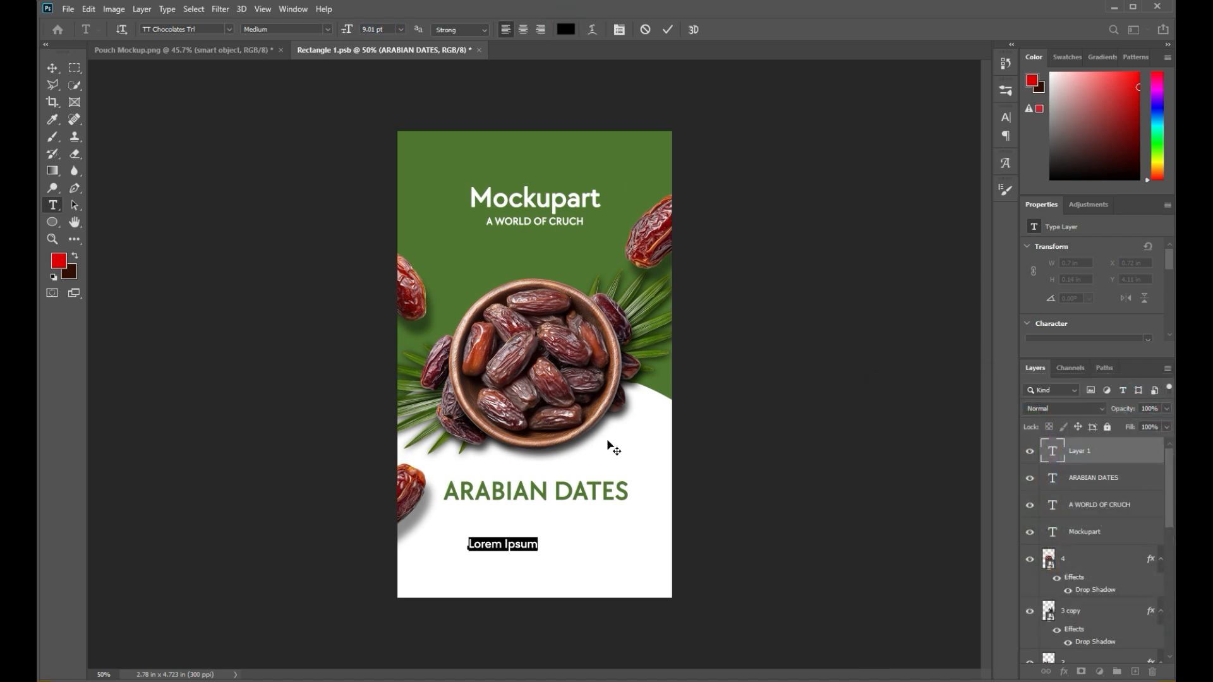
pyautogui.write('Fresh ')
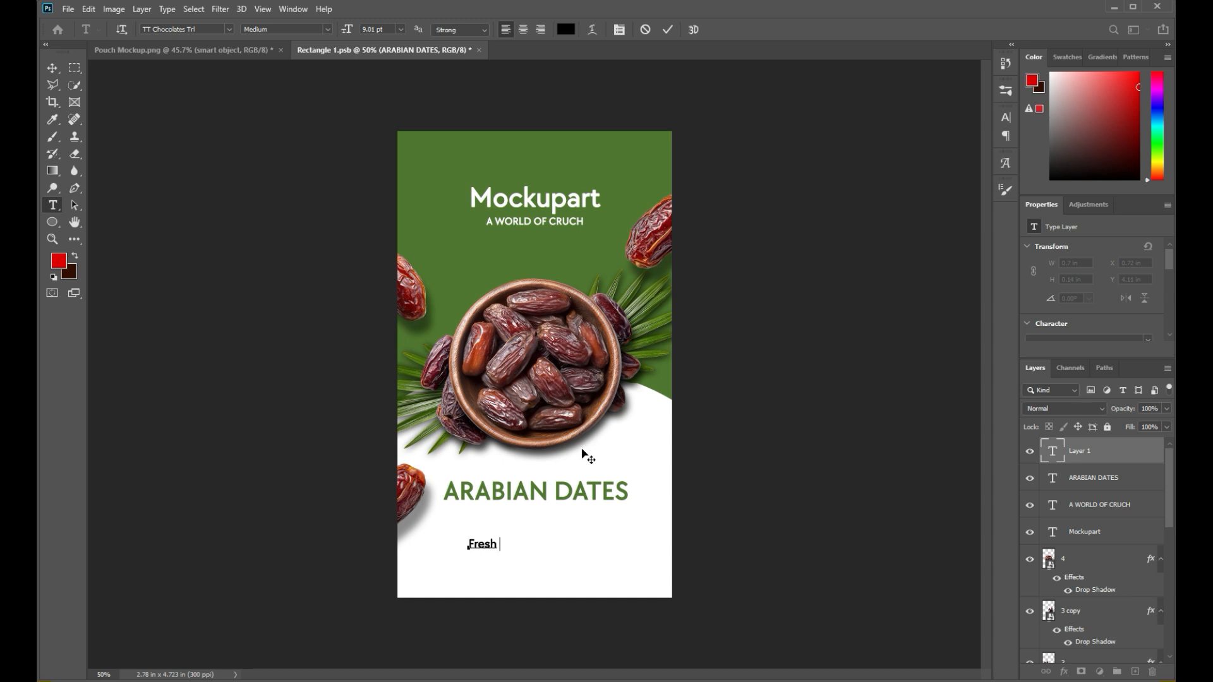
pyautogui.write('Quali')
pyautogui.write('ty Sourced from S')
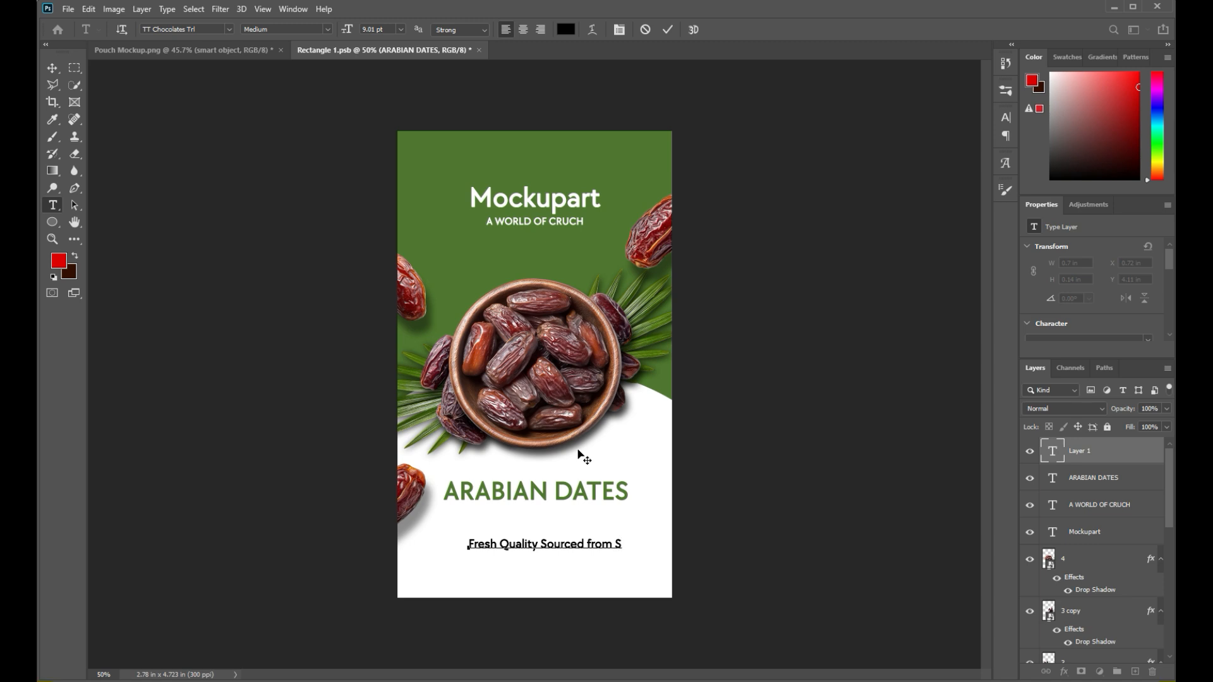
pyautogui.write('audi A')
pyautogui.click(670, 29)
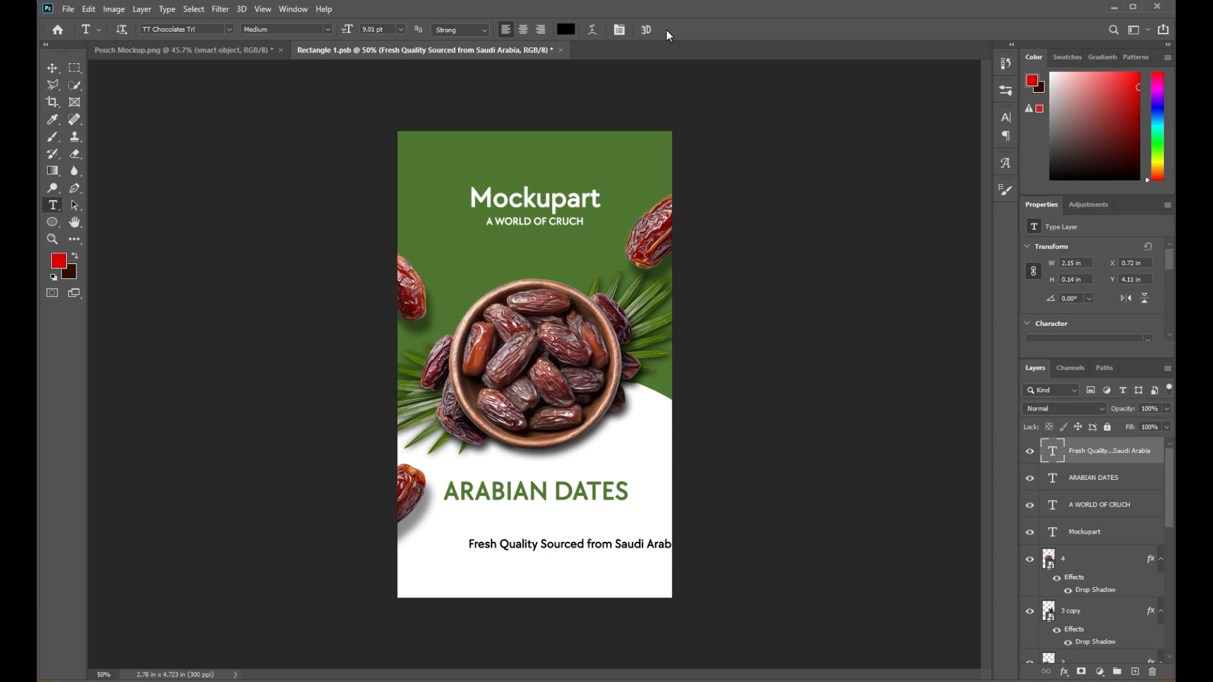
# Move the "Fresh Quality Sourced from Saudi Arabia" line directly beneath ARABIAN DATES and scale it down to about 79%.
pyautogui.click(53, 68)
pyautogui.moveTo(560, 552); pyautogui.dragTo(520, 523)
pyautogui.hotkey('ctrl', 't')
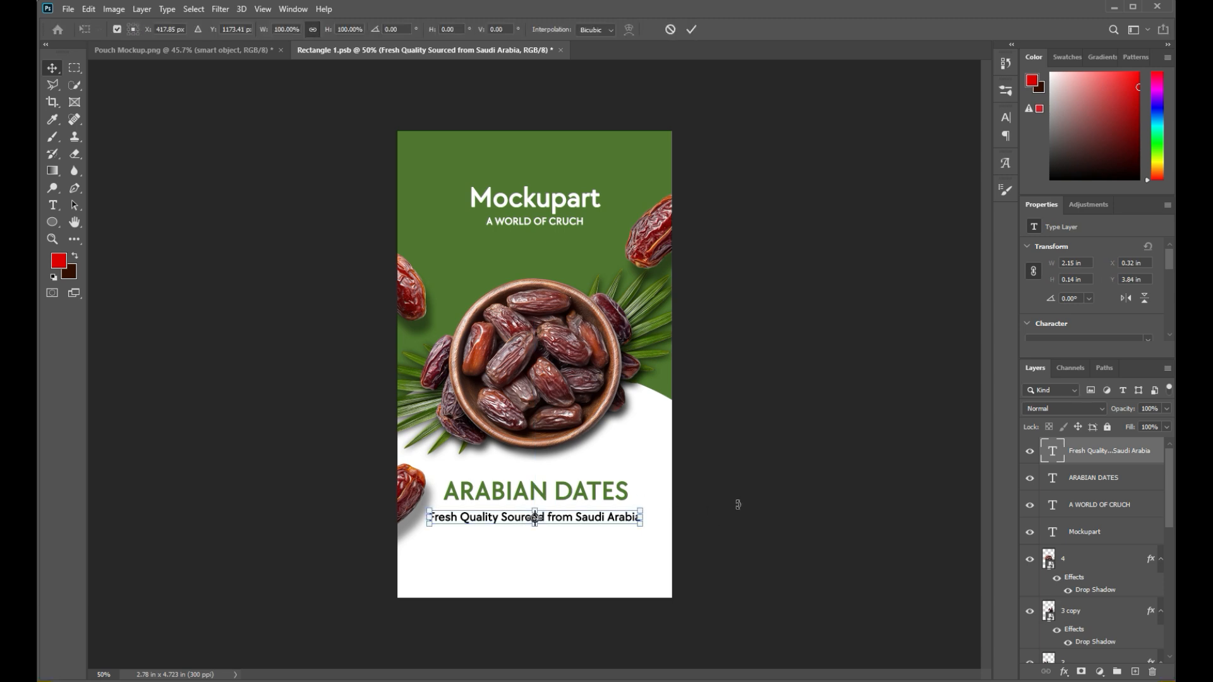
pyautogui.moveTo(642, 528); pyautogui.dragTo(590, 514)
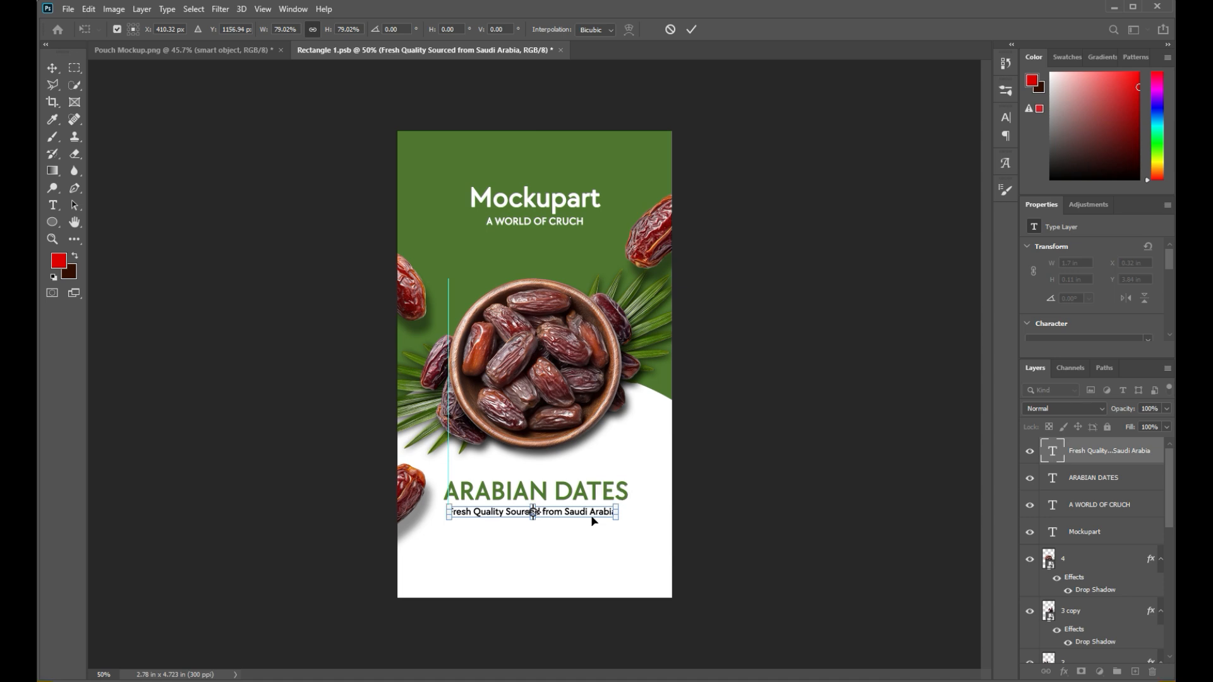
pyautogui.click(691, 29)
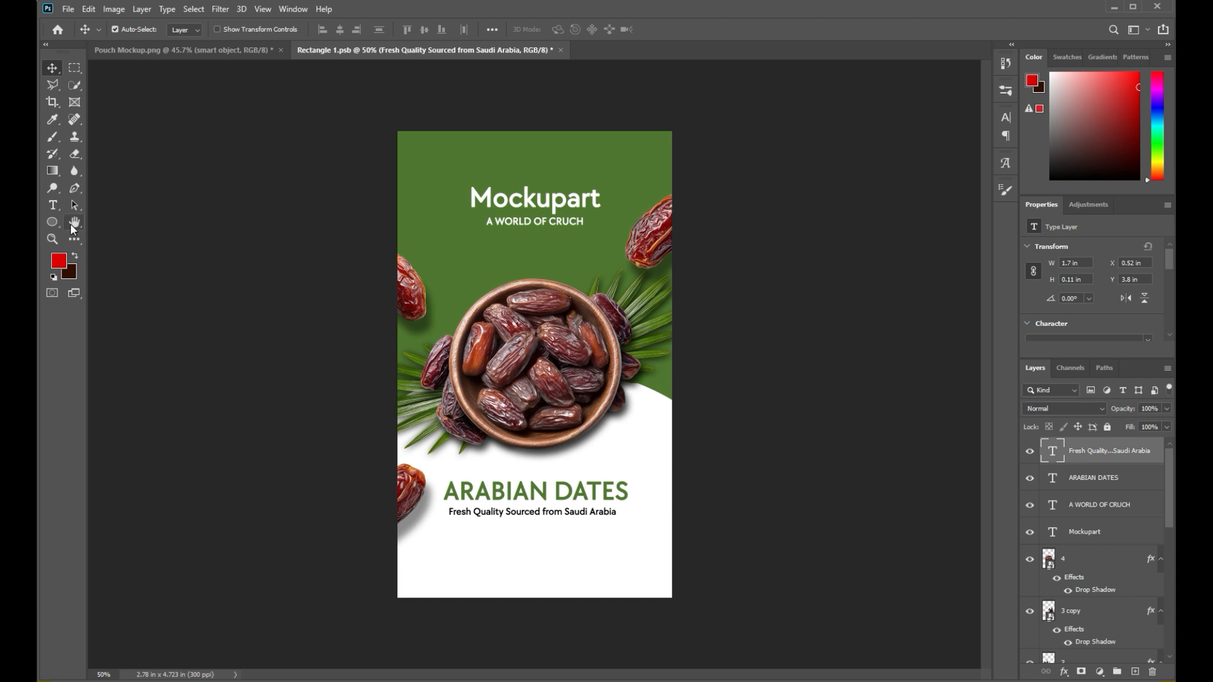
# Add the two-line black text "Rich in fiber" at 9.01 pt near the lower left of the white area, with centred alignment.
pyautogui.click(52, 205)
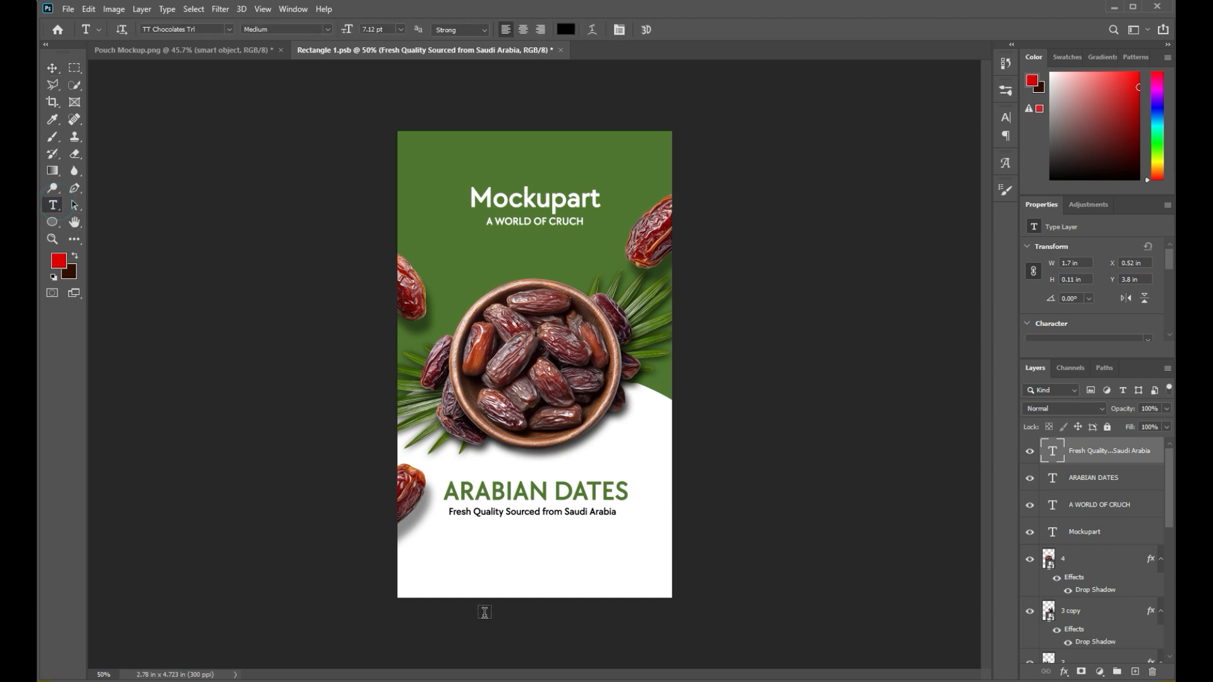
pyautogui.click(459, 549)
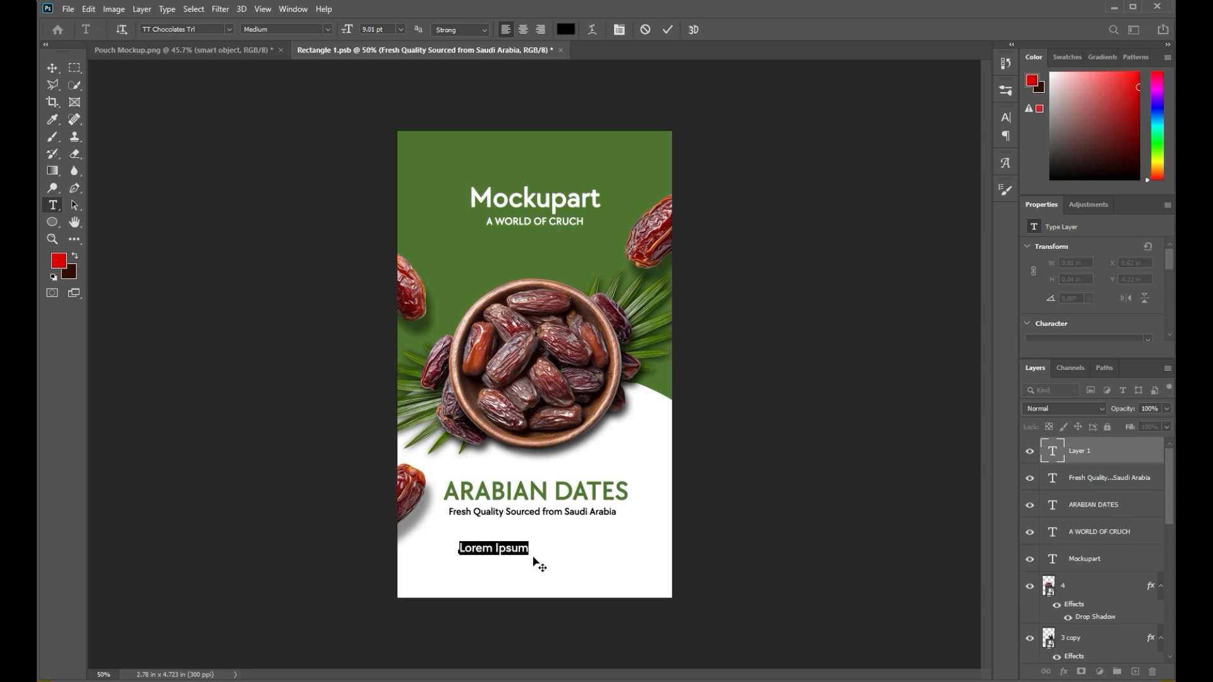
pyautogui.write('Rich')
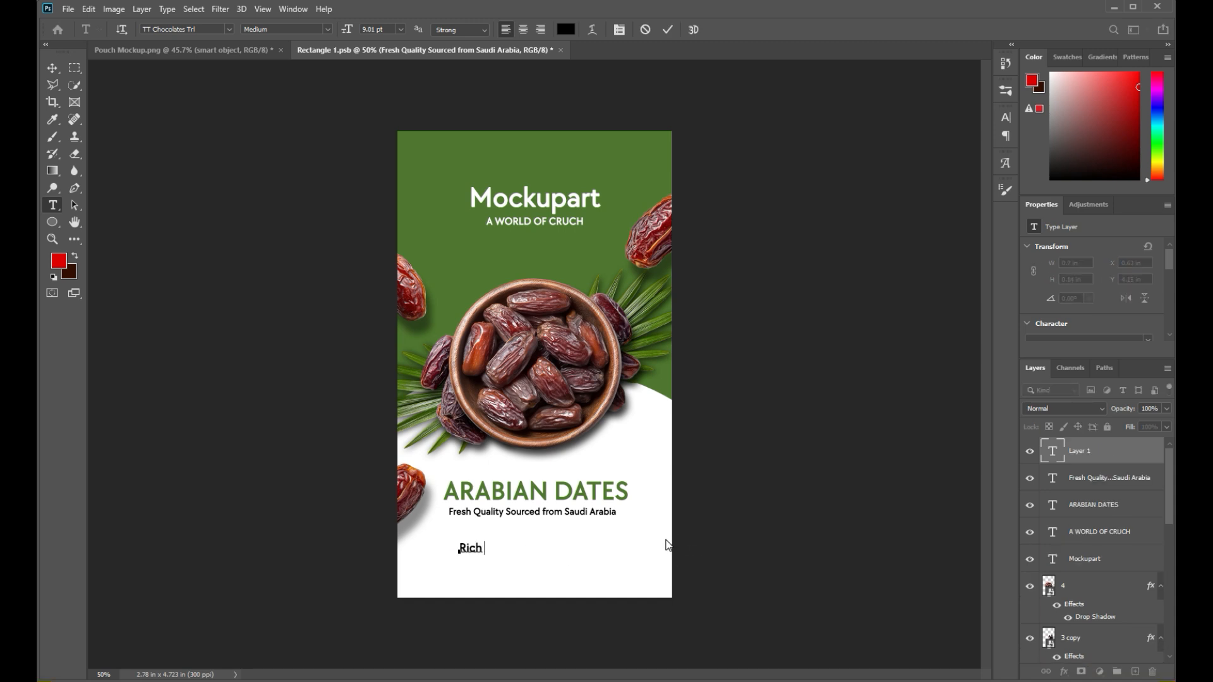
pyautogui.write(' in fiber')
pyautogui.click(668, 30)
pyautogui.click(523, 30)
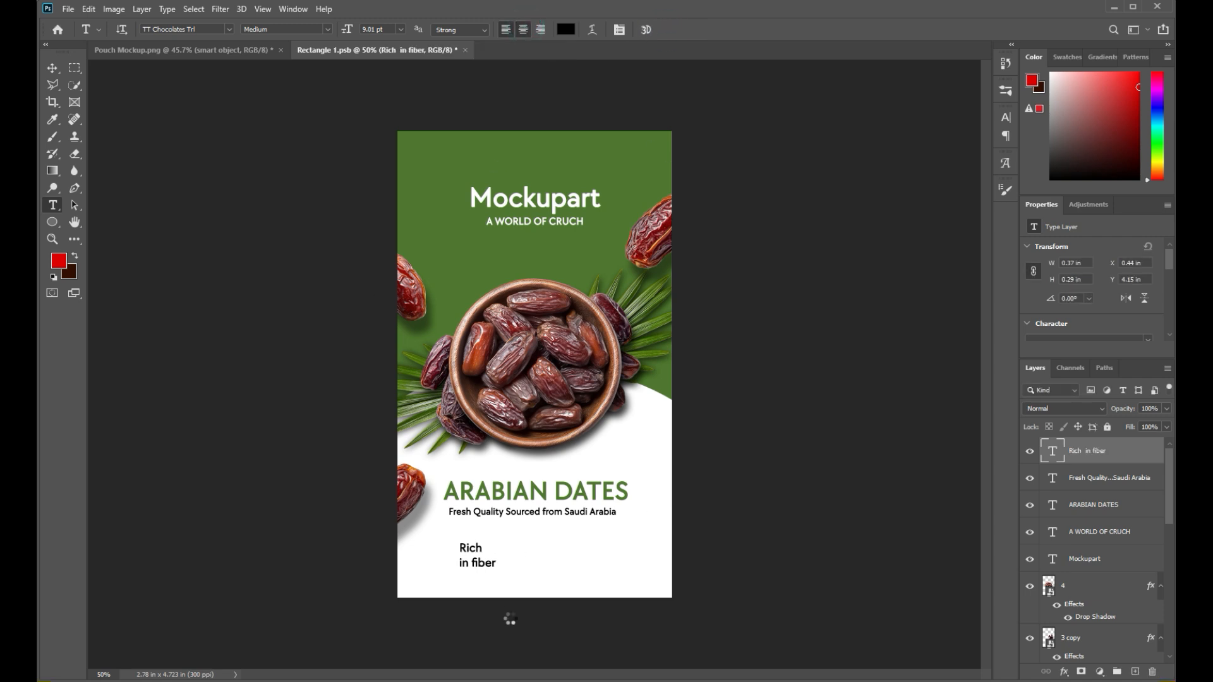
# Add the centred two-line text "No added suger" at 9.01 pt beside the "Rich in fiber" text.
pyautogui.click(509, 556)
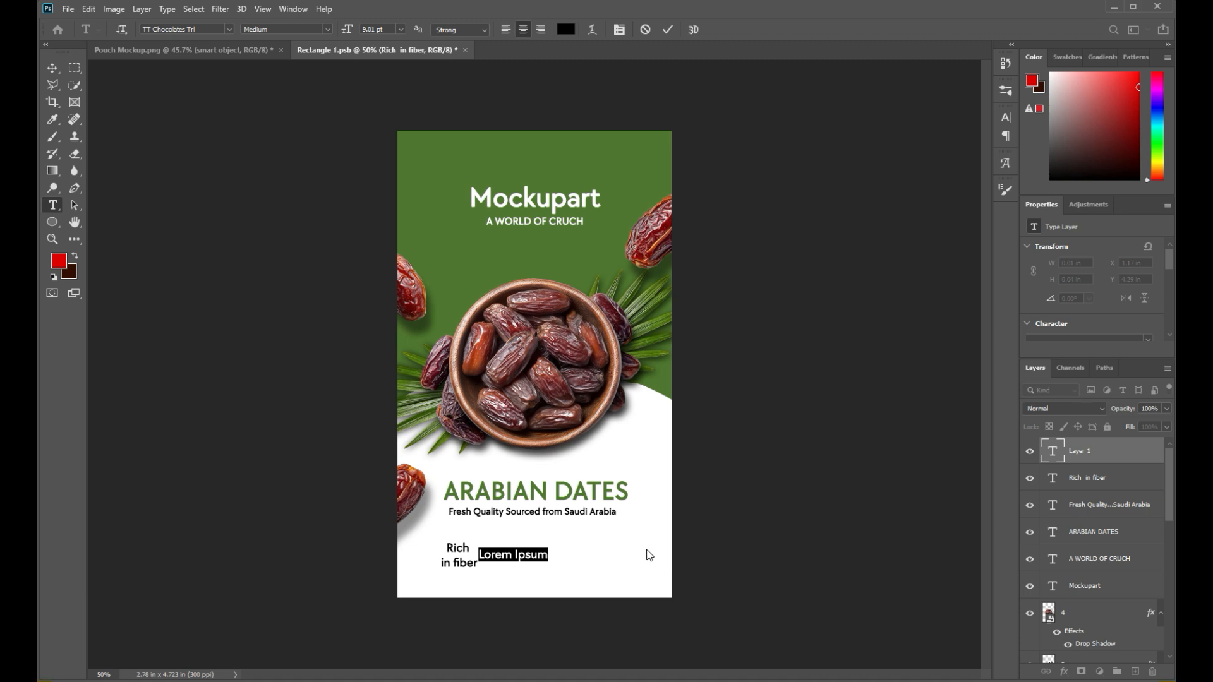
pyautogui.write('No added ')
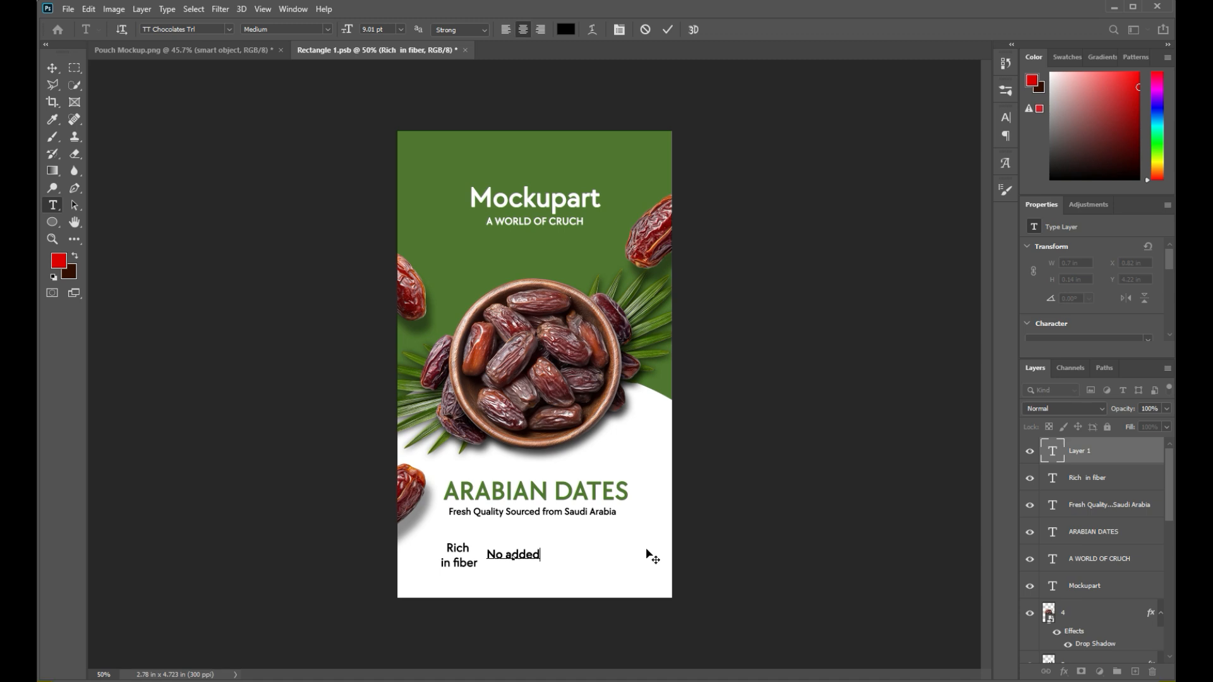
pyautogui.write('suger')
pyautogui.click(664, 30)
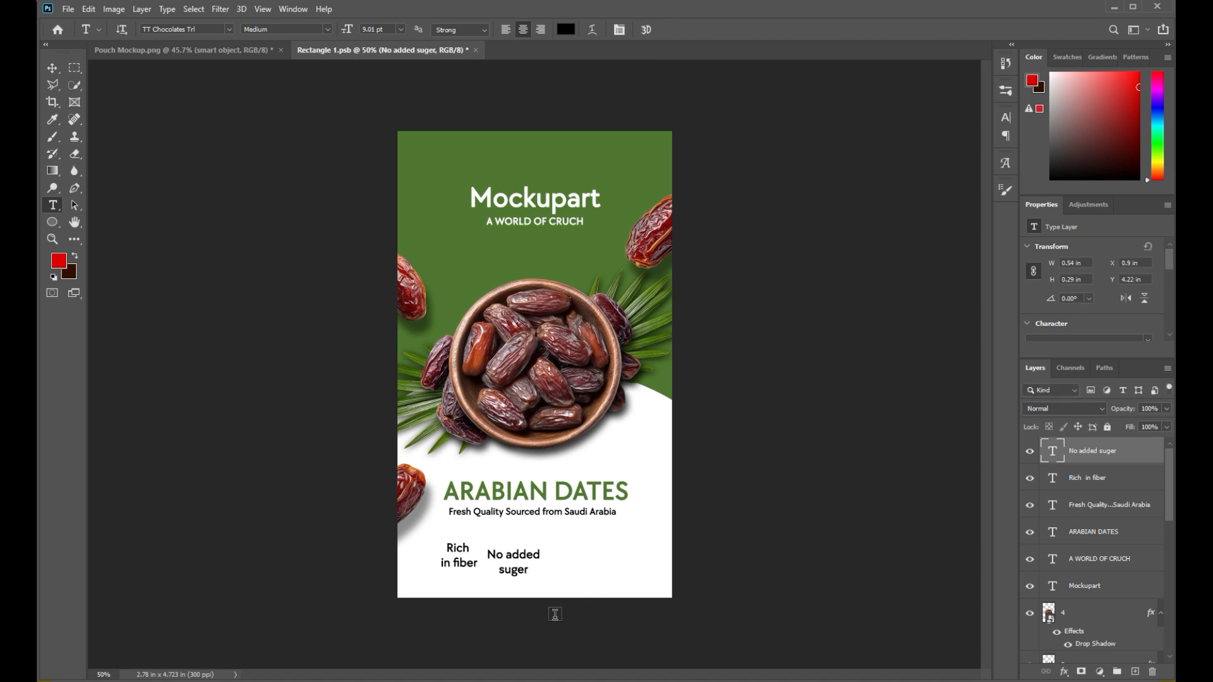
# Add the centred two-line black text "High in Protein" at 9.01 pt beside the "No added suger" text.
pyautogui.click(587, 558)
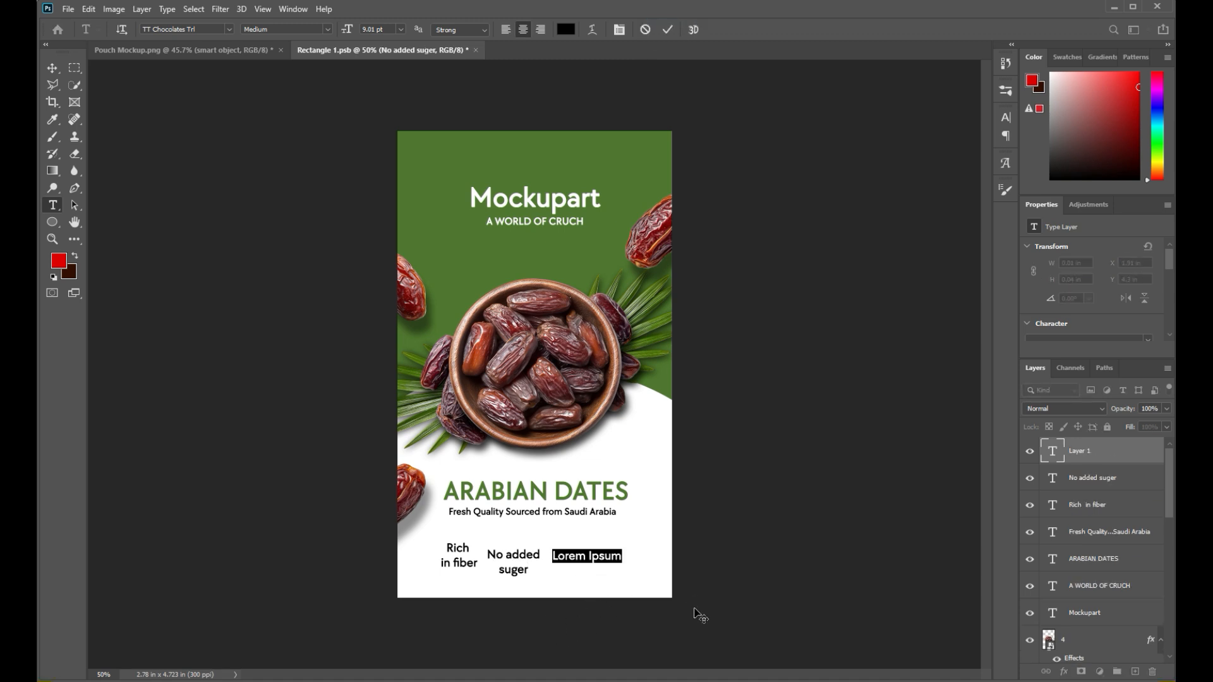
pyautogui.write('High ')
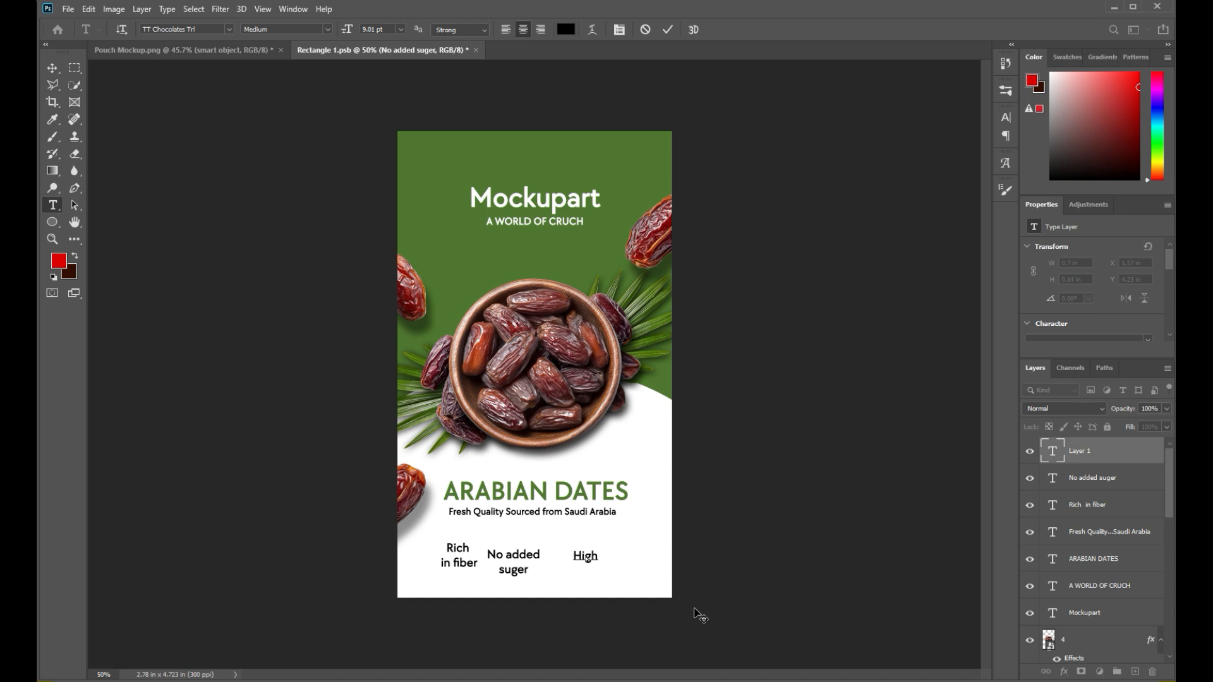
pyautogui.write('in Protein')
pyautogui.click(667, 30)
# Add the black text "Net Weight - 500g" at 9.01 pt below the "Fresh Quality Sourced from Saudi Arabia" line.
pyautogui.click(534, 535)
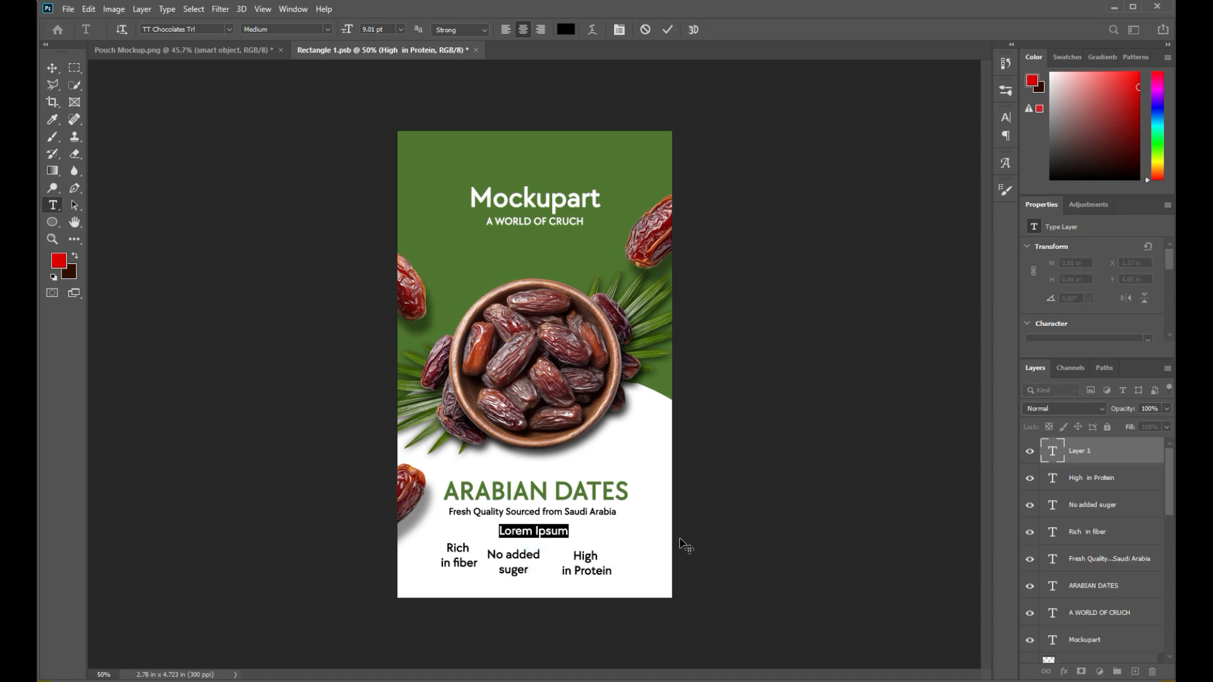
pyautogui.write('Net')
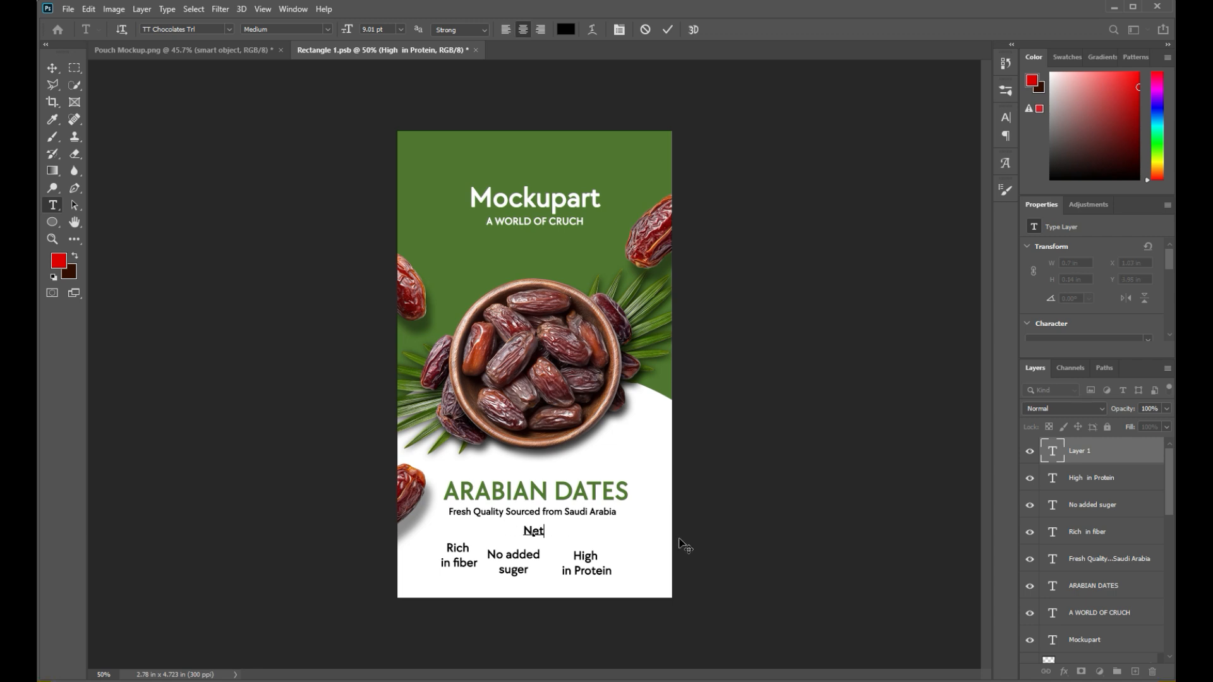
pyautogui.write(' Weight - 500')
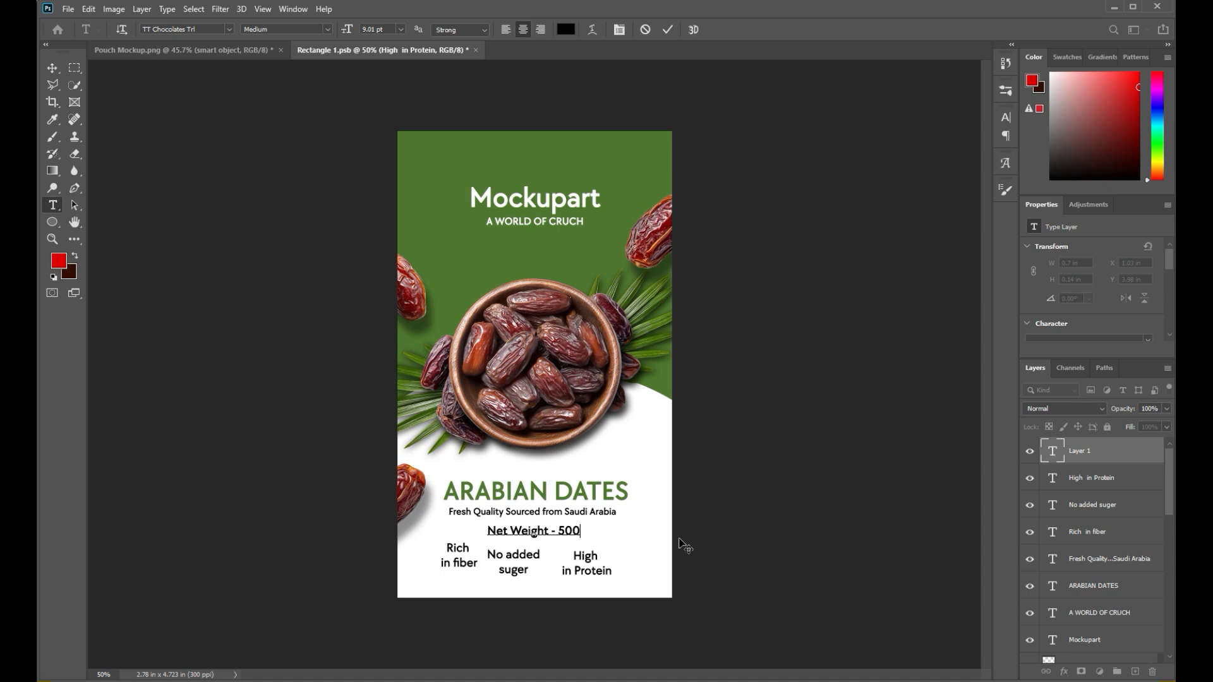
pyautogui.write('g')
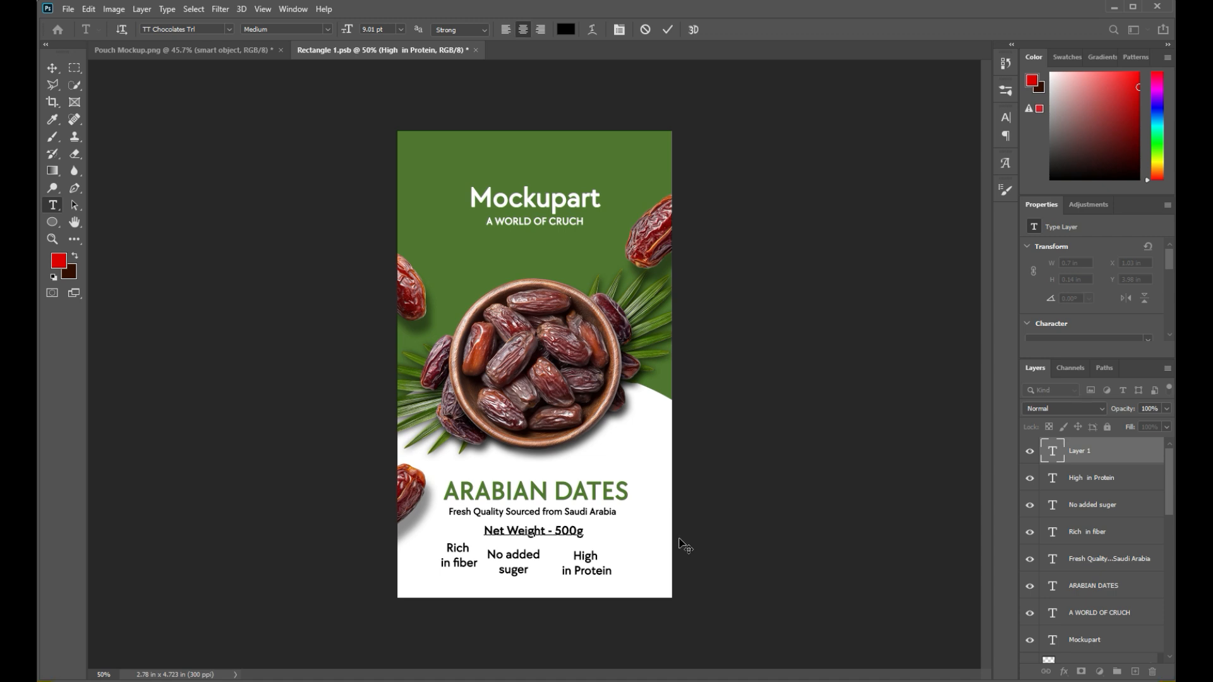
pyautogui.click(669, 29)
# Move the "No added suger" text midway between its neighbours and recolour it with the background green (50782d).
pyautogui.click(53, 68)
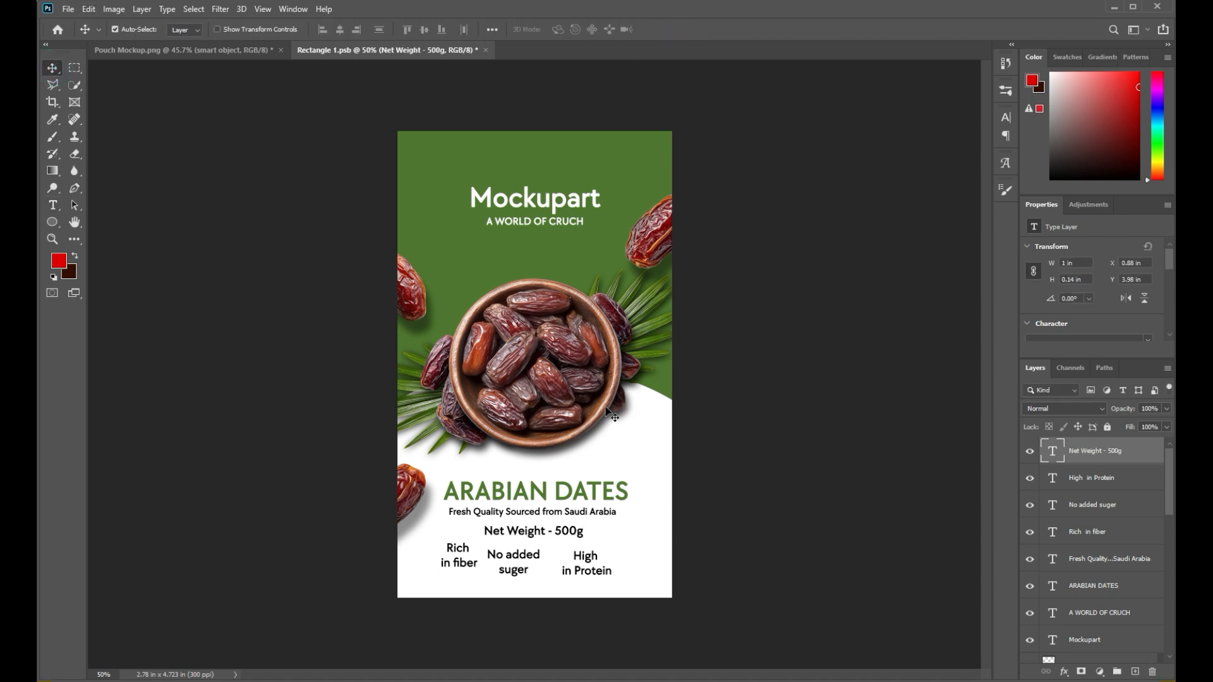
pyautogui.moveTo(526, 559); pyautogui.dragTo(537, 556)
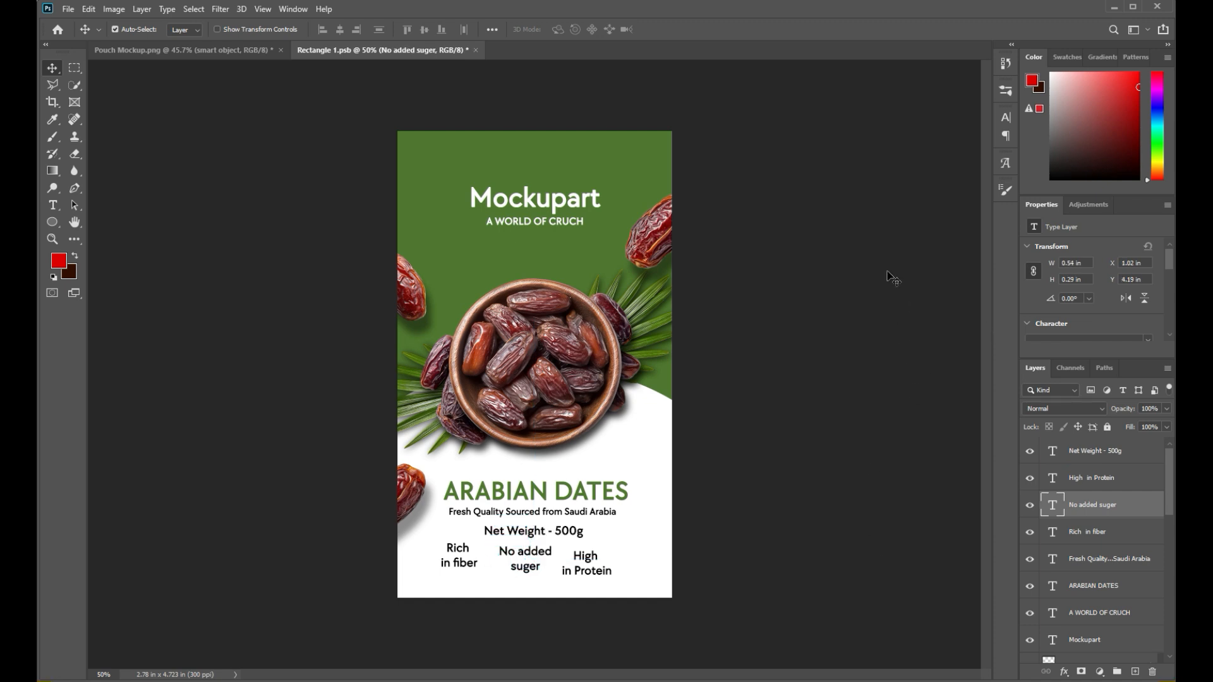
pyautogui.click(1006, 117)
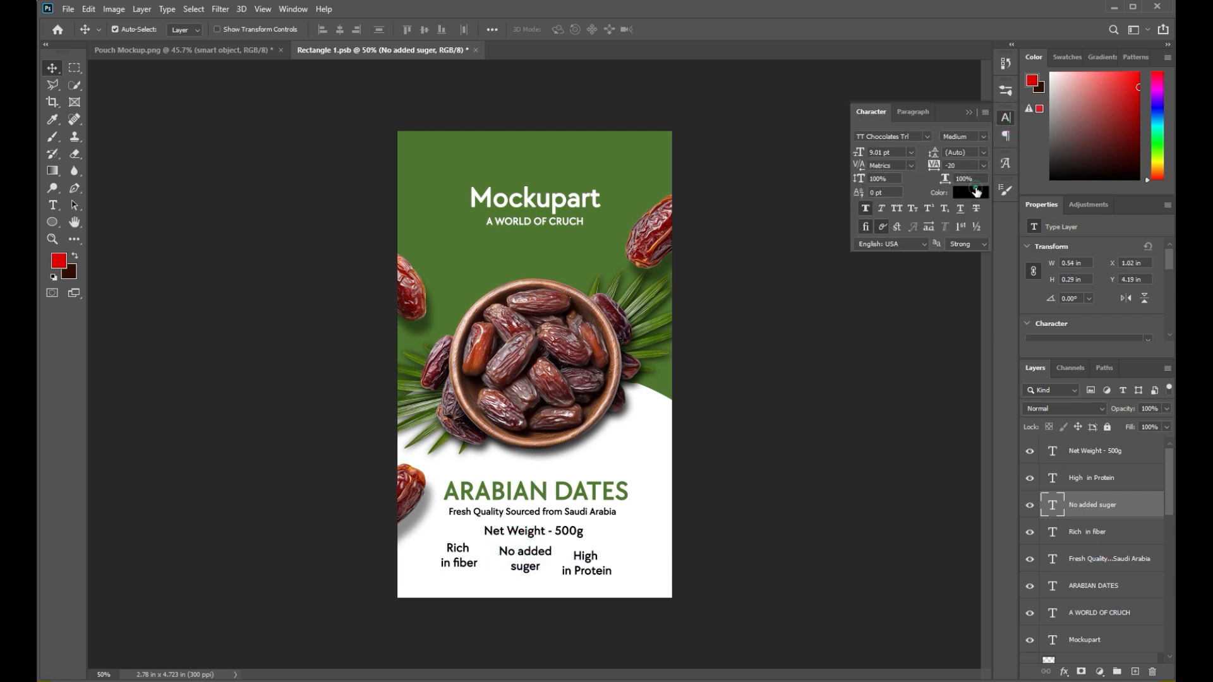
pyautogui.click(971, 192)
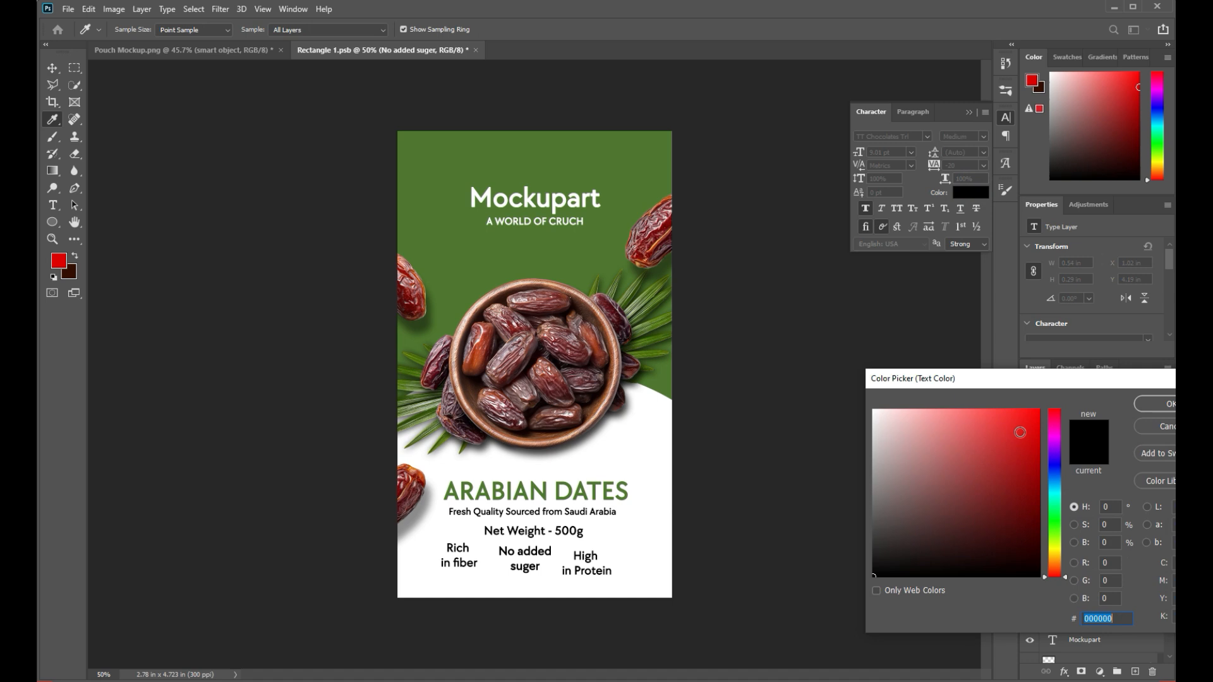
pyautogui.click(627, 155)
pyautogui.click(969, 112)
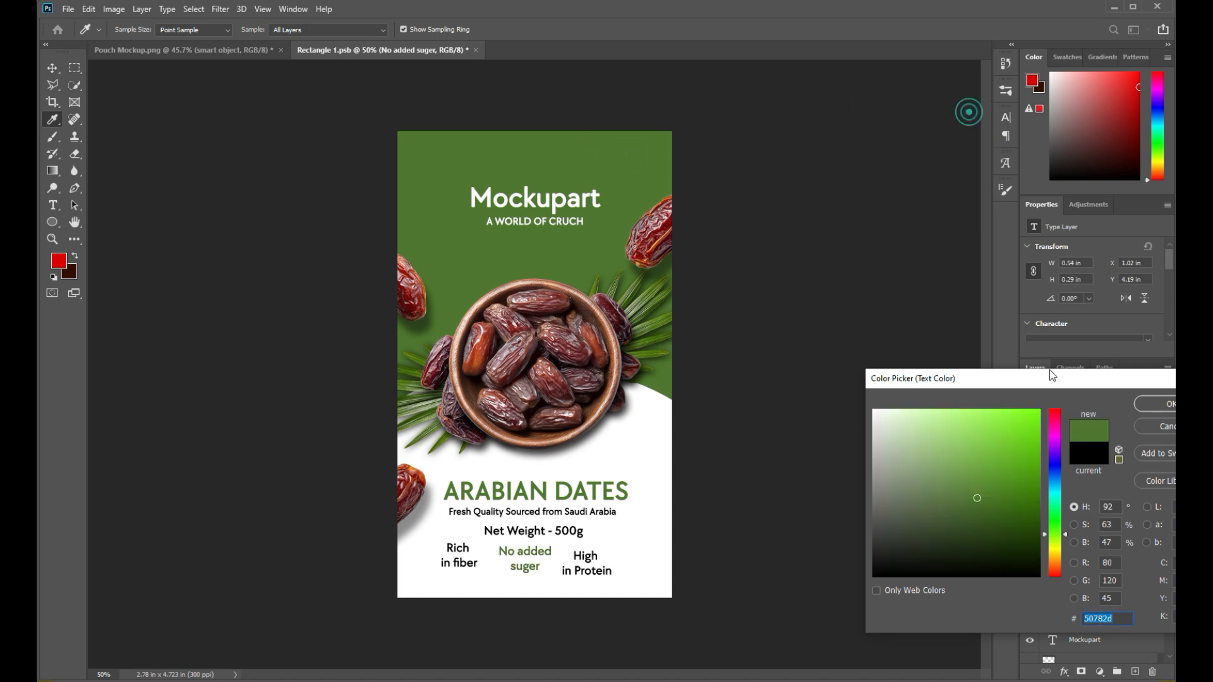
pyautogui.click(1142, 403)
# Recolour the "High in Protein" text with the green sampled from the packaging background.
pyautogui.click(584, 557)
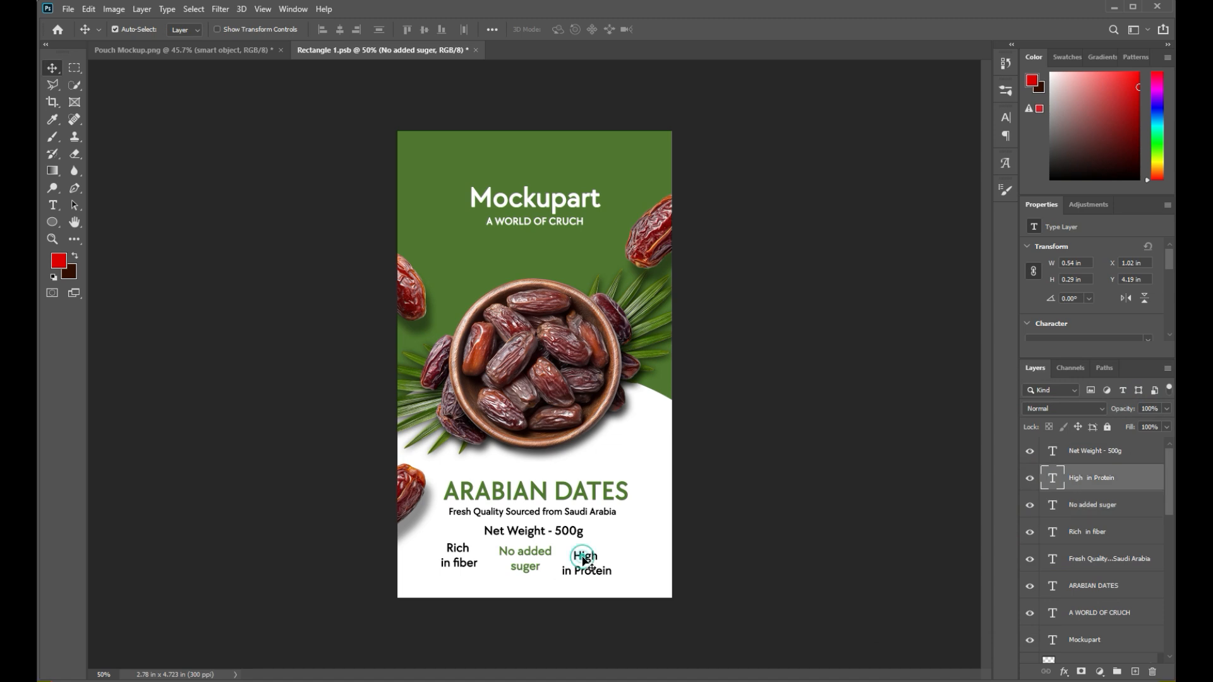
pyautogui.click(1008, 169)
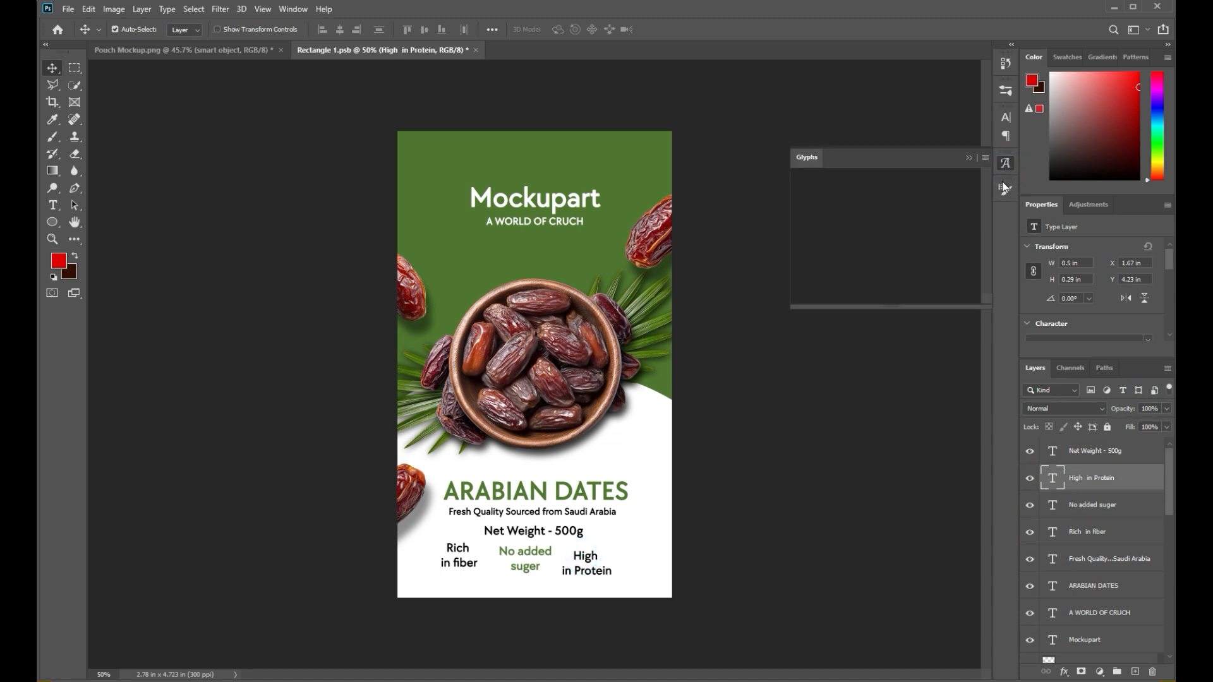
pyautogui.click(1006, 117)
pyautogui.click(970, 192)
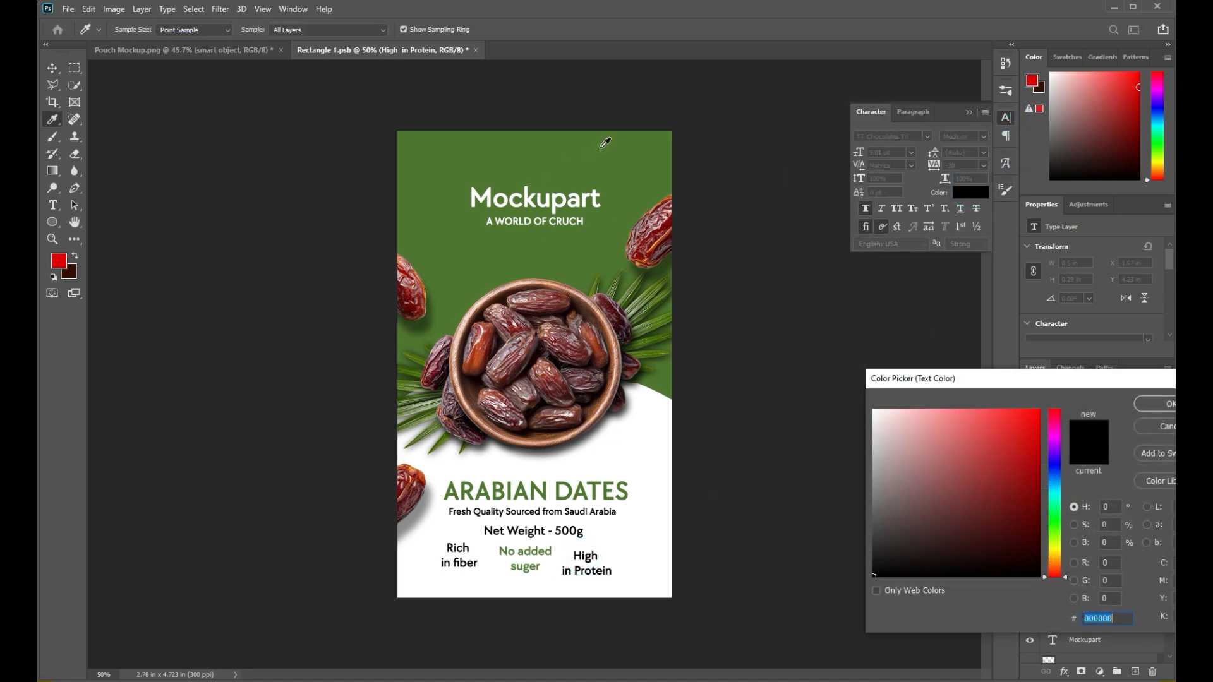
pyautogui.click(605, 143)
pyautogui.click(1166, 404)
pyautogui.click(968, 111)
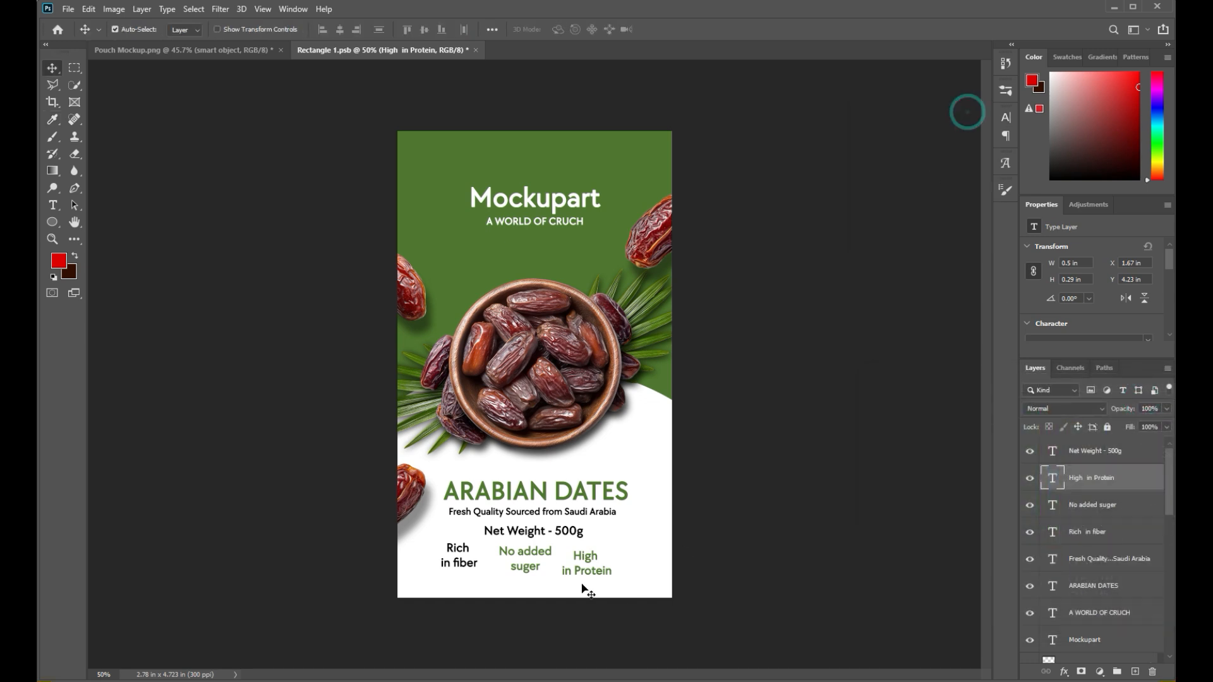
# Recolour the "Rich in fiber" text with the sampled background green (50782d).
pyautogui.click(456, 554)
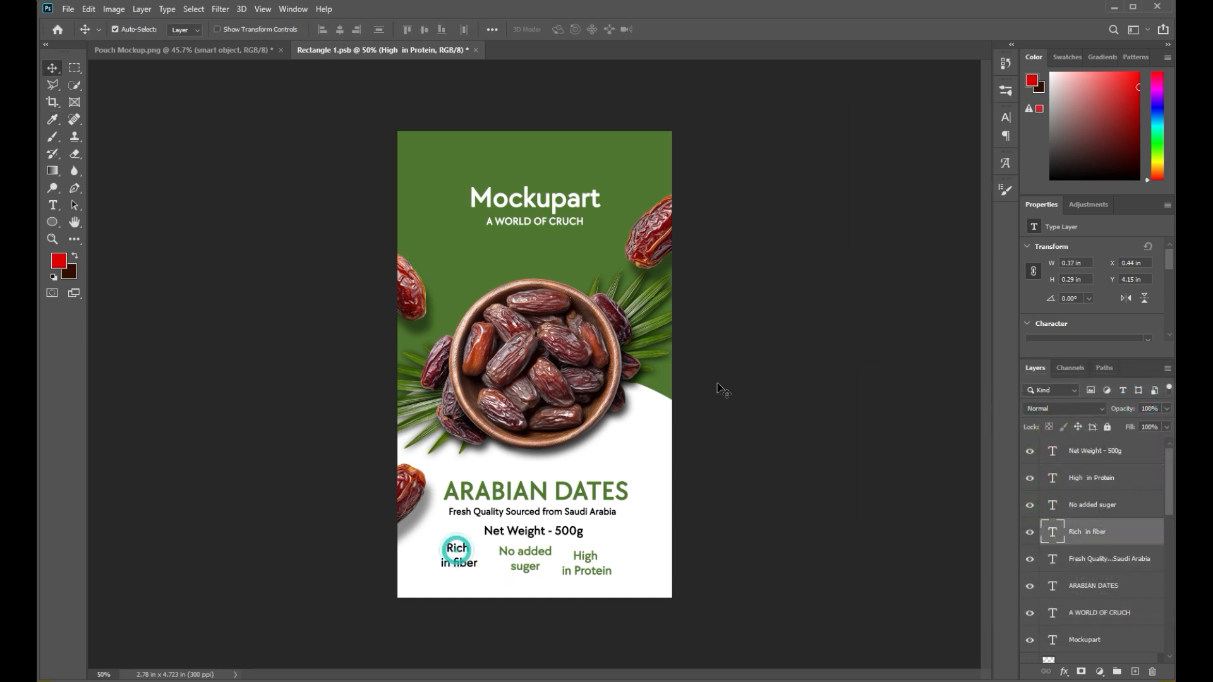
pyautogui.click(1006, 117)
pyautogui.click(970, 192)
pyautogui.click(628, 158)
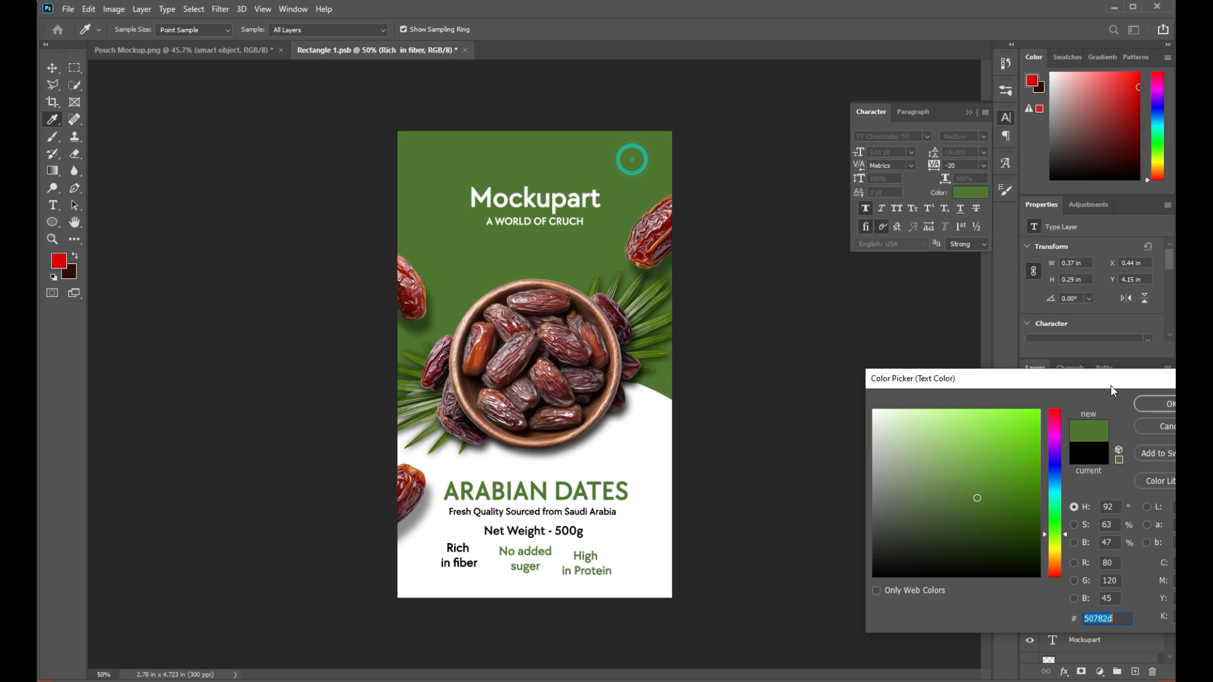
pyautogui.click(1151, 407)
pyautogui.click(968, 111)
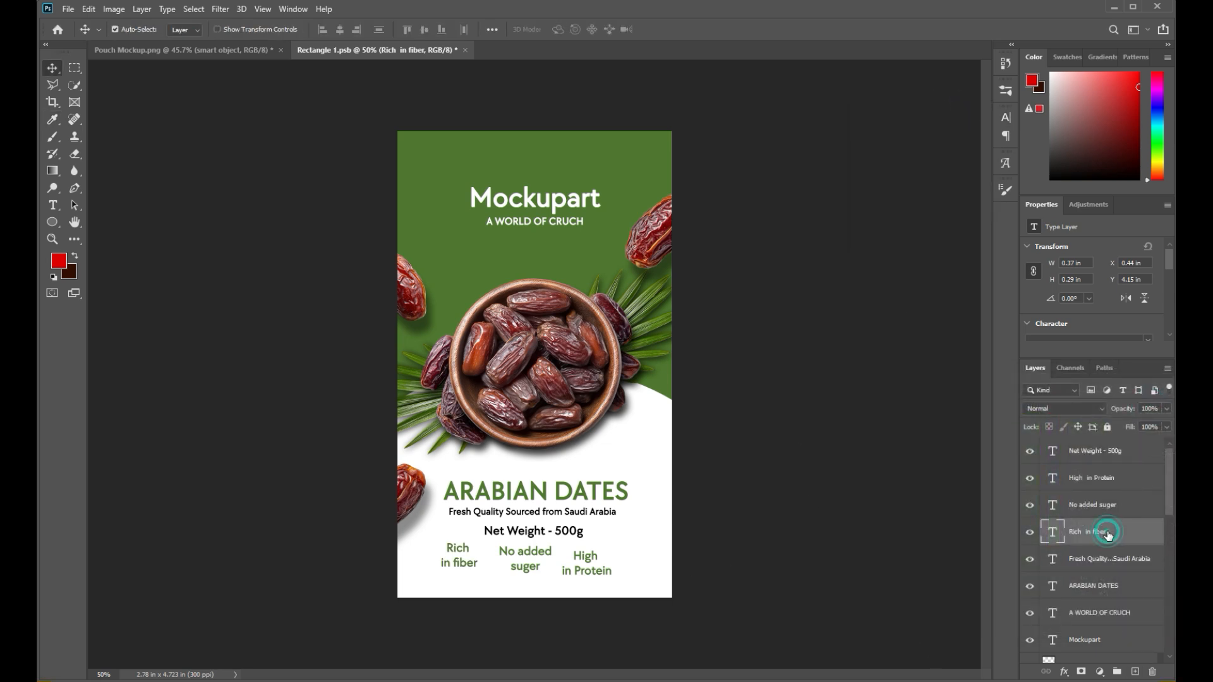
# Scale the three feature texts down together to about three quarters of their size.
pyautogui.keyDown('shift'); pyautogui.click(1124, 475); pyautogui.keyUp('shift')
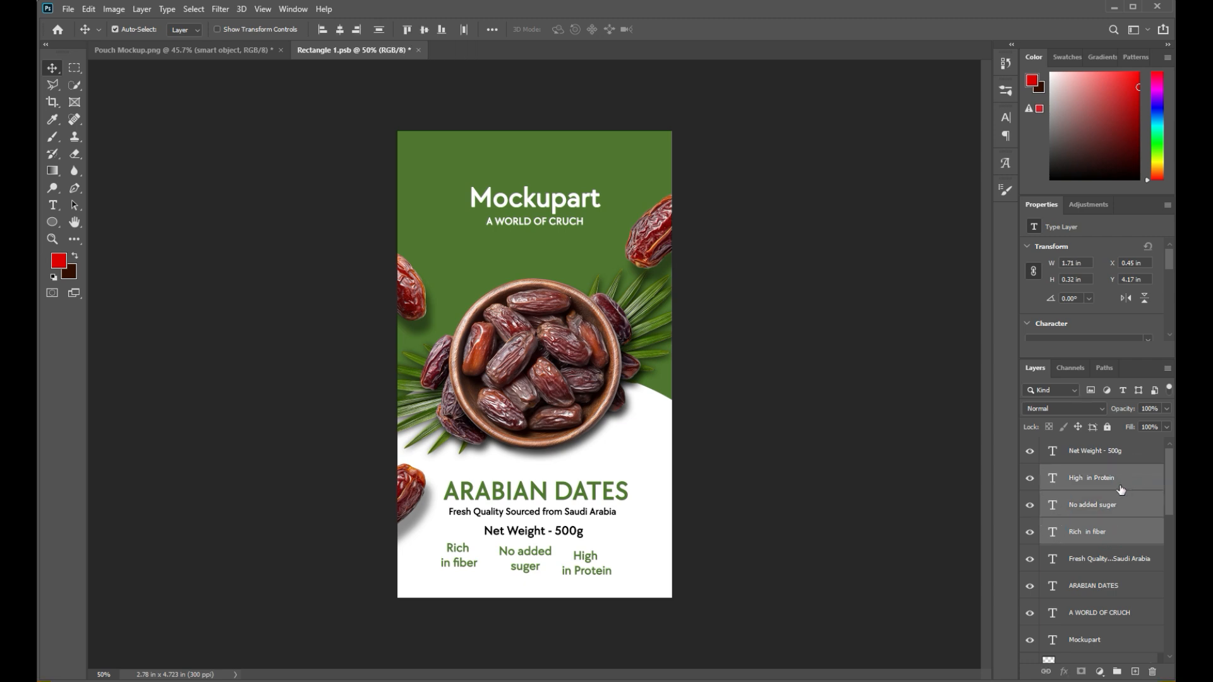
pyautogui.hotkey('ctrl', 't')
pyautogui.moveTo(614, 581); pyautogui.dragTo(570, 561)
pyautogui.click(691, 29)
pyautogui.click(811, 350)
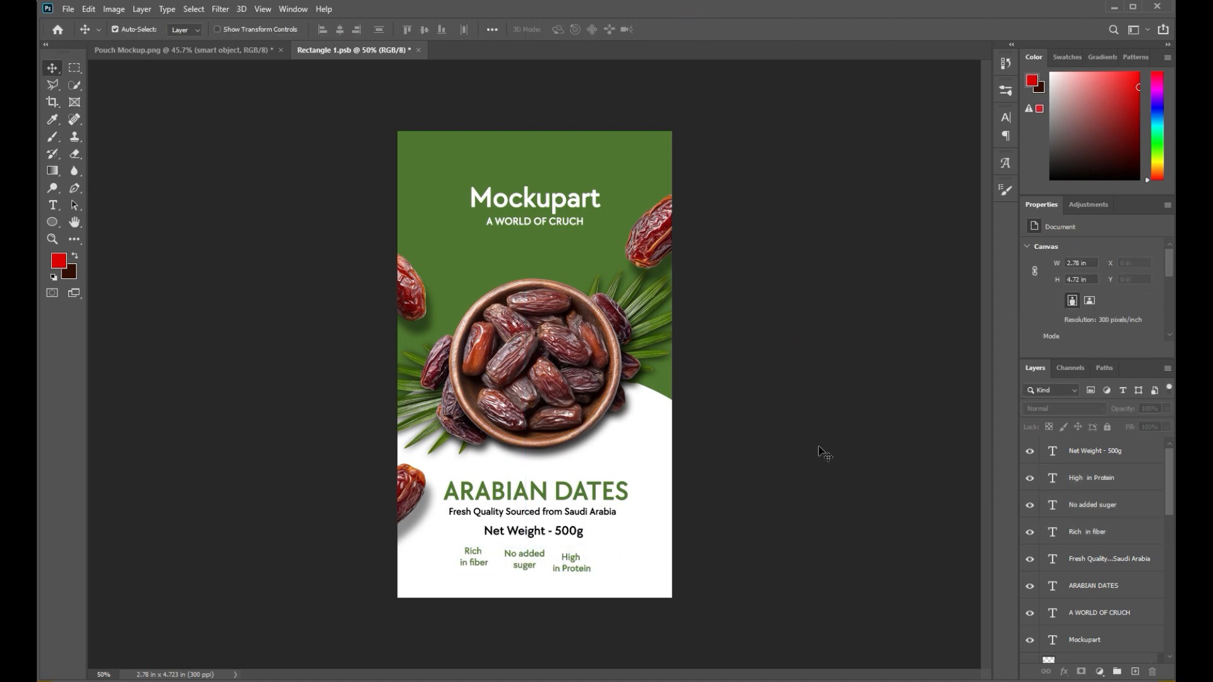
# Move "High in Protein" and "Rich in fiber" level with "No added suger", spacing the three feature texts evenly.
pyautogui.click(570, 558)
pyautogui.moveTo(577, 559); pyautogui.dragTo(585, 555)
pyautogui.moveTo(471, 557); pyautogui.dragTo(470, 561)
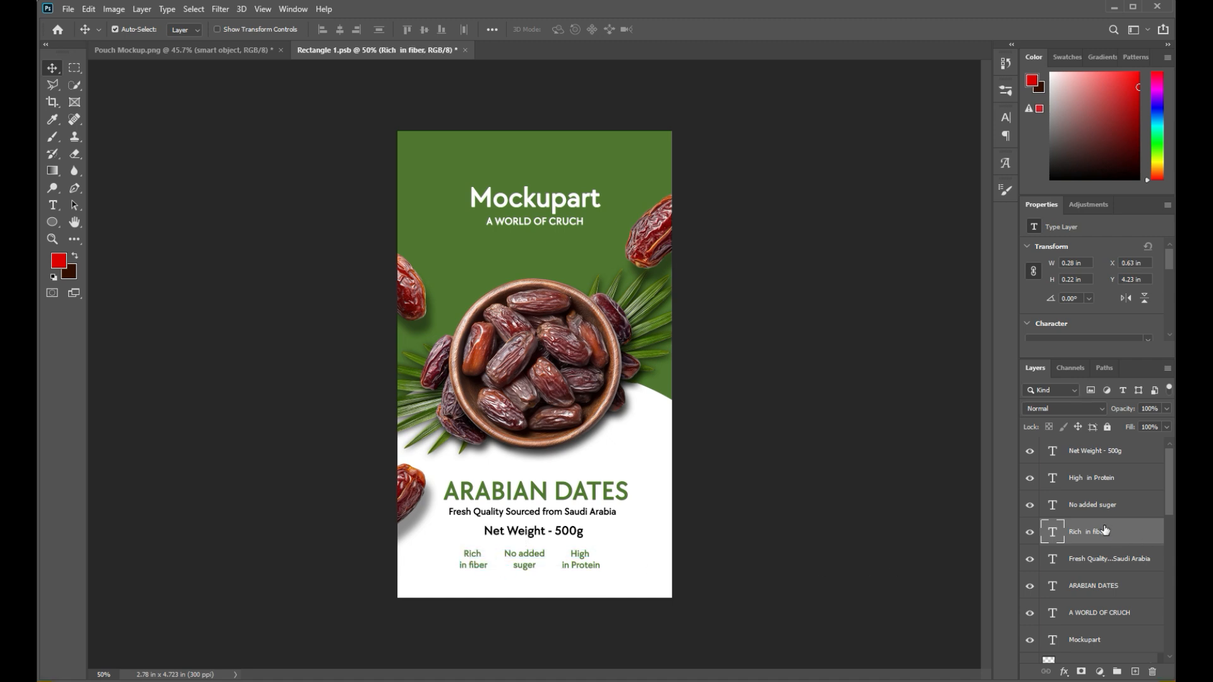
# Move the three feature texts up and place "Net Weight - 500g" beneath them, scaled to about 0.74 in wide.
pyautogui.keyDown('shift'); pyautogui.click(1116, 485); pyautogui.keyUp('shift')
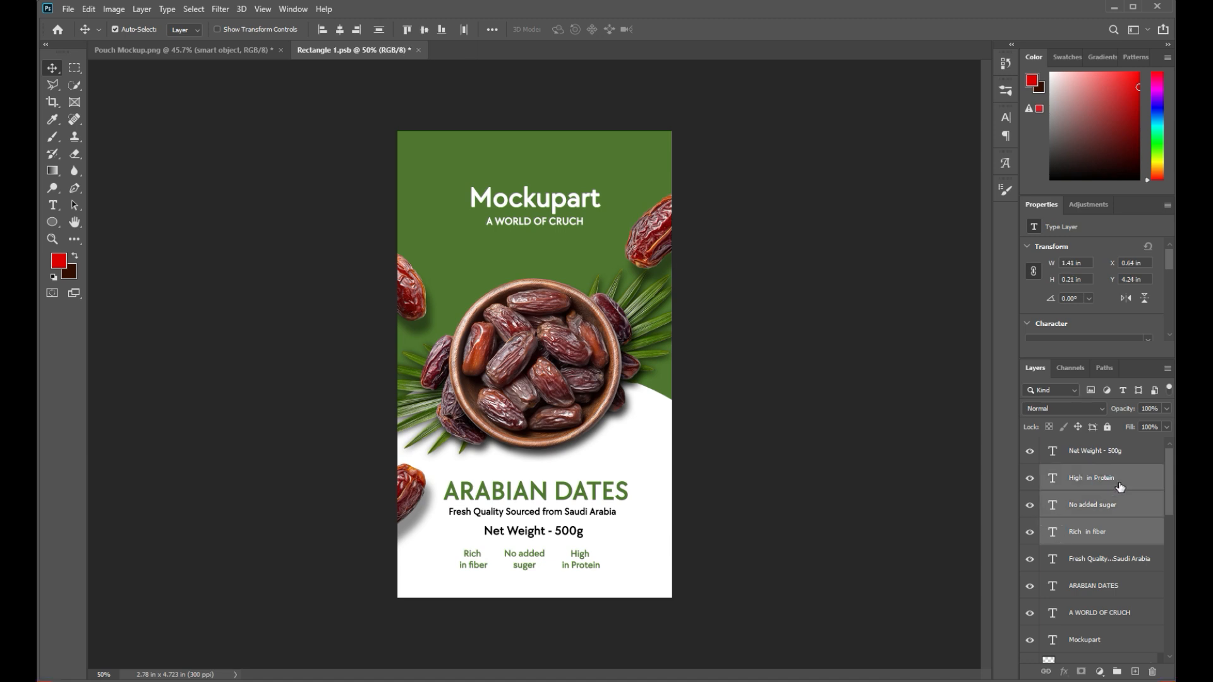
pyautogui.hotkey('ctrl', 't')
pyautogui.moveTo(562, 569)
pyautogui.mouseDown()
pyautogui.moveTo(577, 558)
pyautogui.moveTo(561, 588)
pyautogui.moveTo(547, 582)
pyautogui.mouseUp()
pyautogui.click(692, 30)
pyautogui.hotkey('ctrl', 't')
pyautogui.click(692, 29)
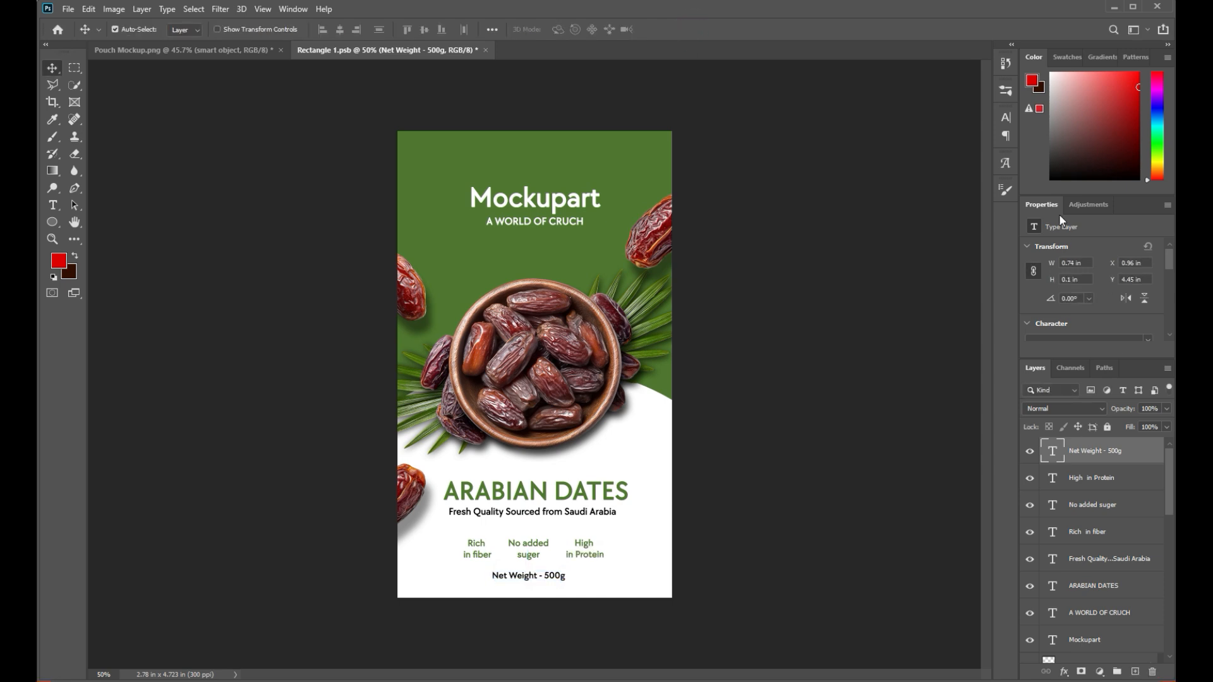
# Recolour the "Net Weight - 500g" text with the sampled background green (50782d).
pyautogui.click(1006, 117)
pyautogui.click(973, 193)
pyautogui.click(565, 248)
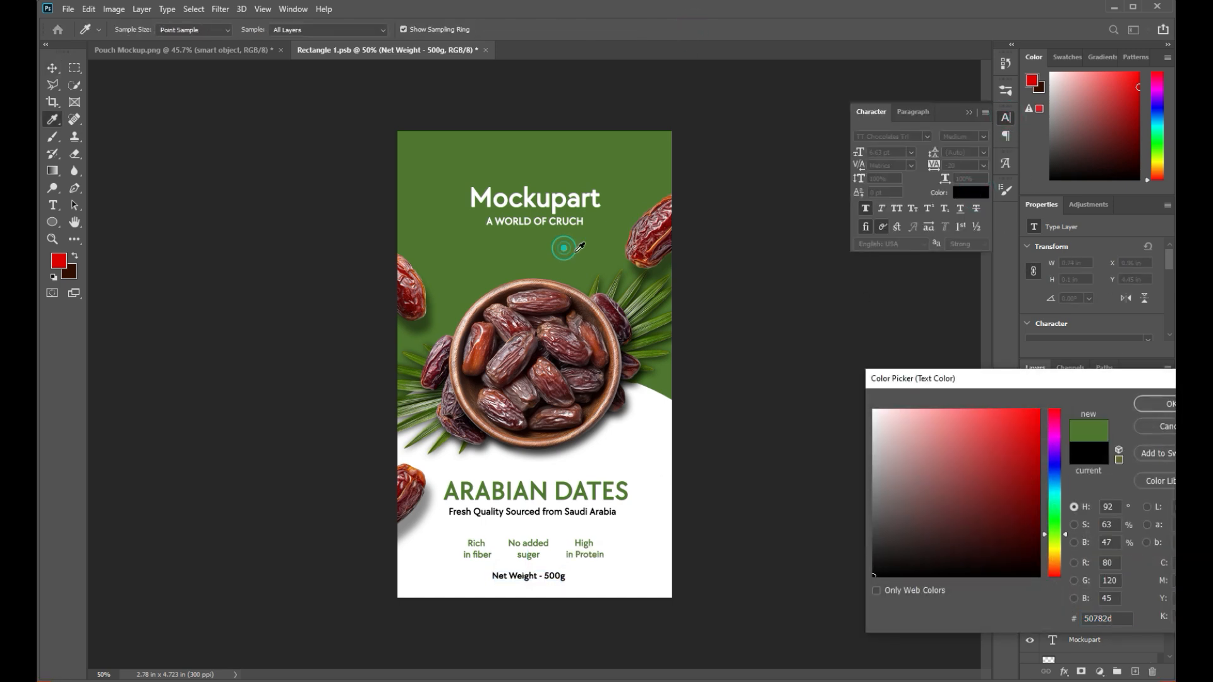
pyautogui.click(1153, 405)
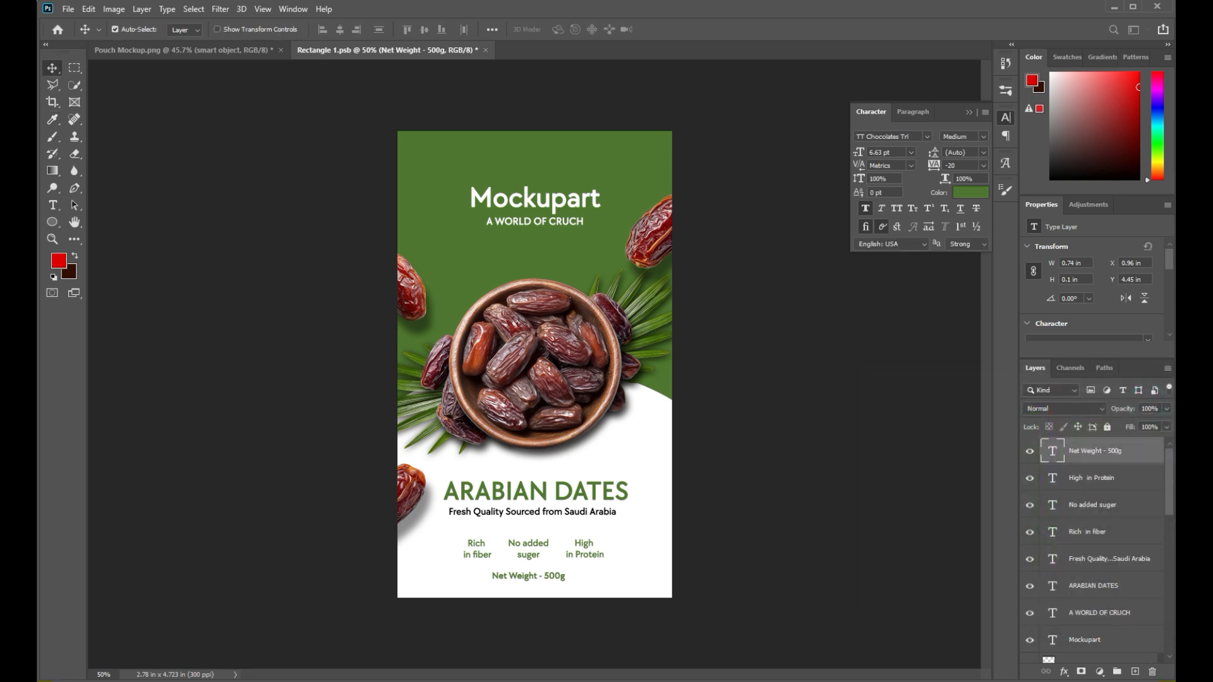
pyautogui.click(226, 268)
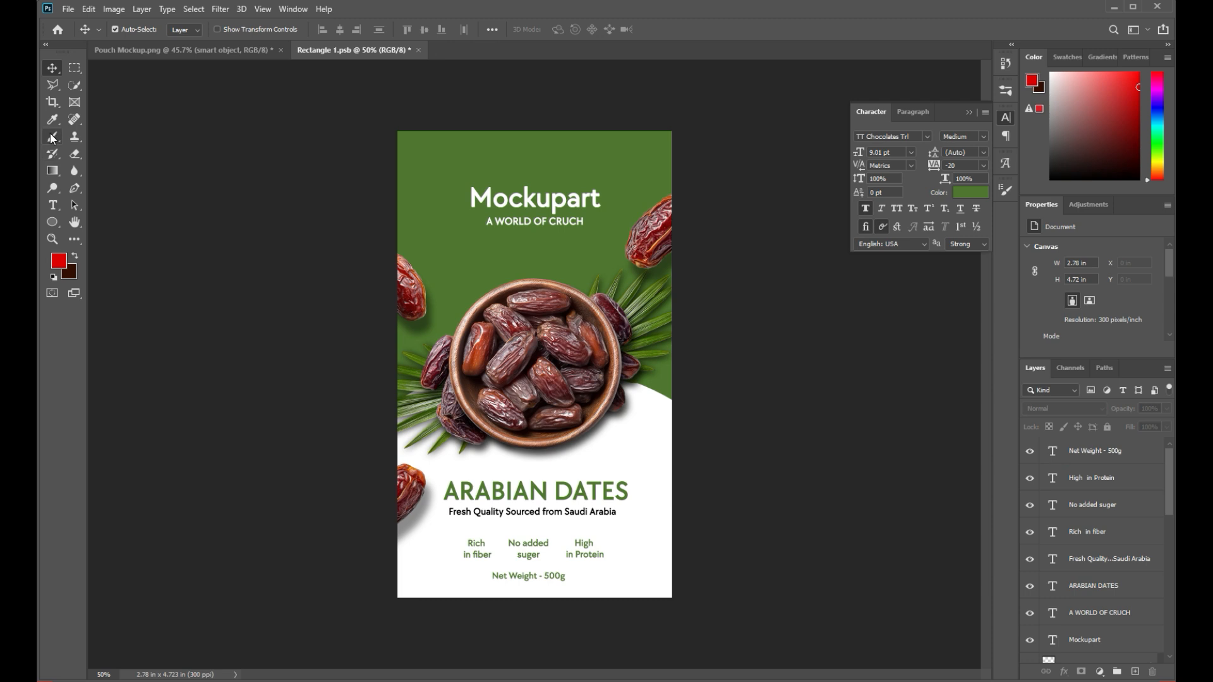
# Draw a vertical black divider line, 5 px thick and about 80 px high, between "Rich in fiber" and "No added suger".
pyautogui.click(53, 222)
pyautogui.click(104, 272)
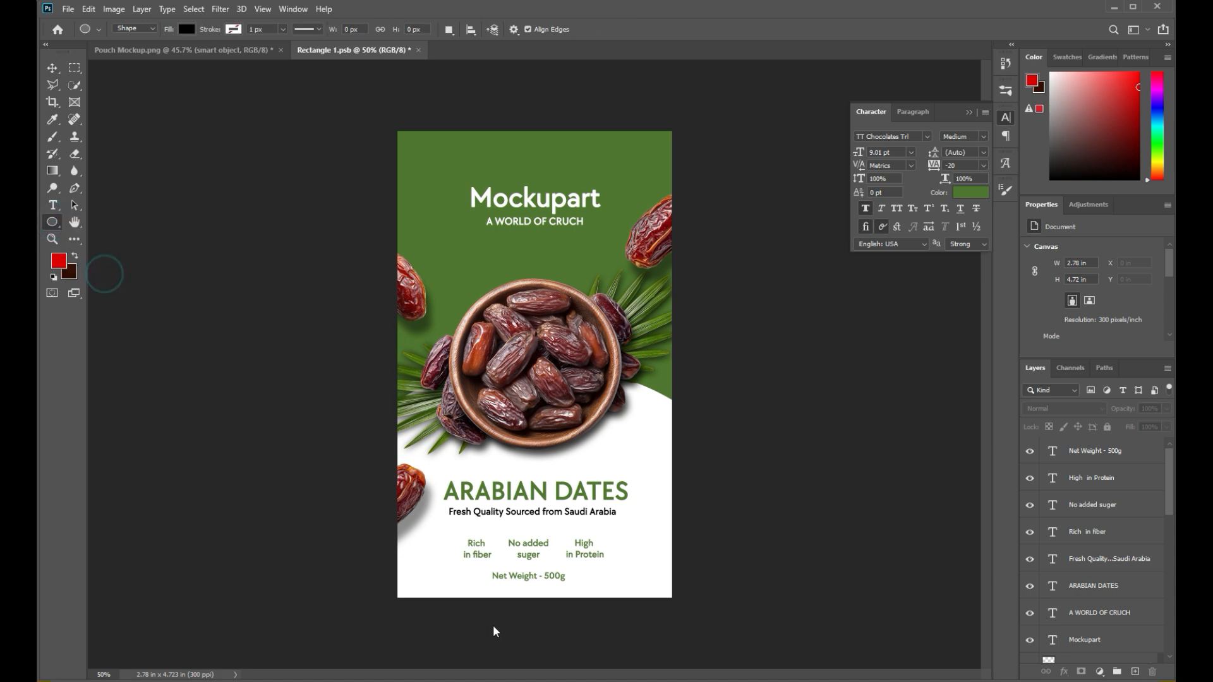
pyautogui.moveTo(498, 539); pyautogui.dragTo(498, 565)
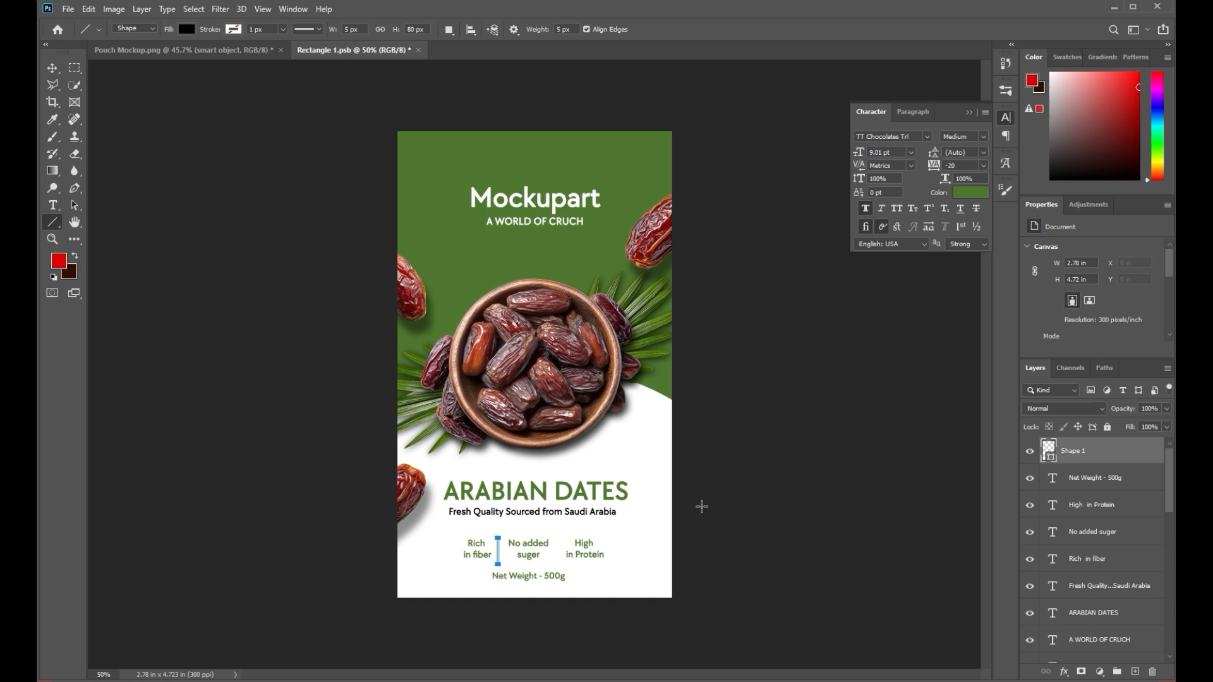
pyautogui.click(968, 112)
# Duplicate the divider line and place the copy between "No added suger" and "High in Protein".
pyautogui.click(54, 68)
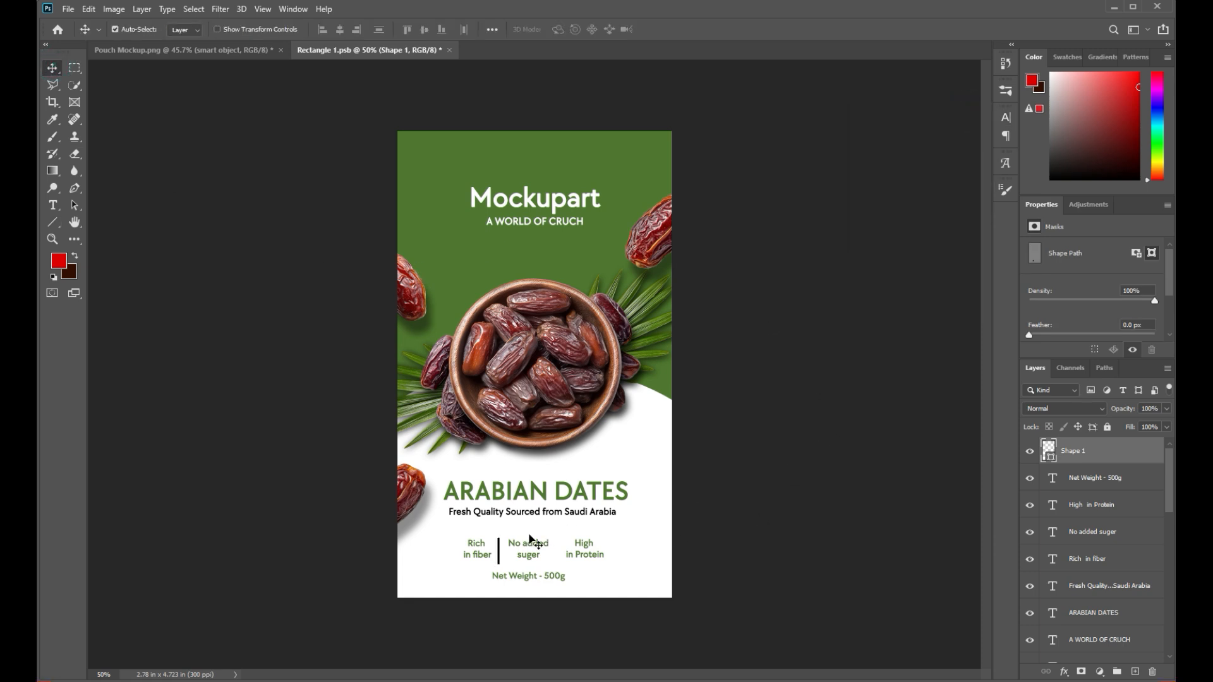
pyautogui.click(498, 546)
pyautogui.hotkey('ctrl', 't')
pyautogui.moveTo(499, 549); pyautogui.dragTo(557, 551)
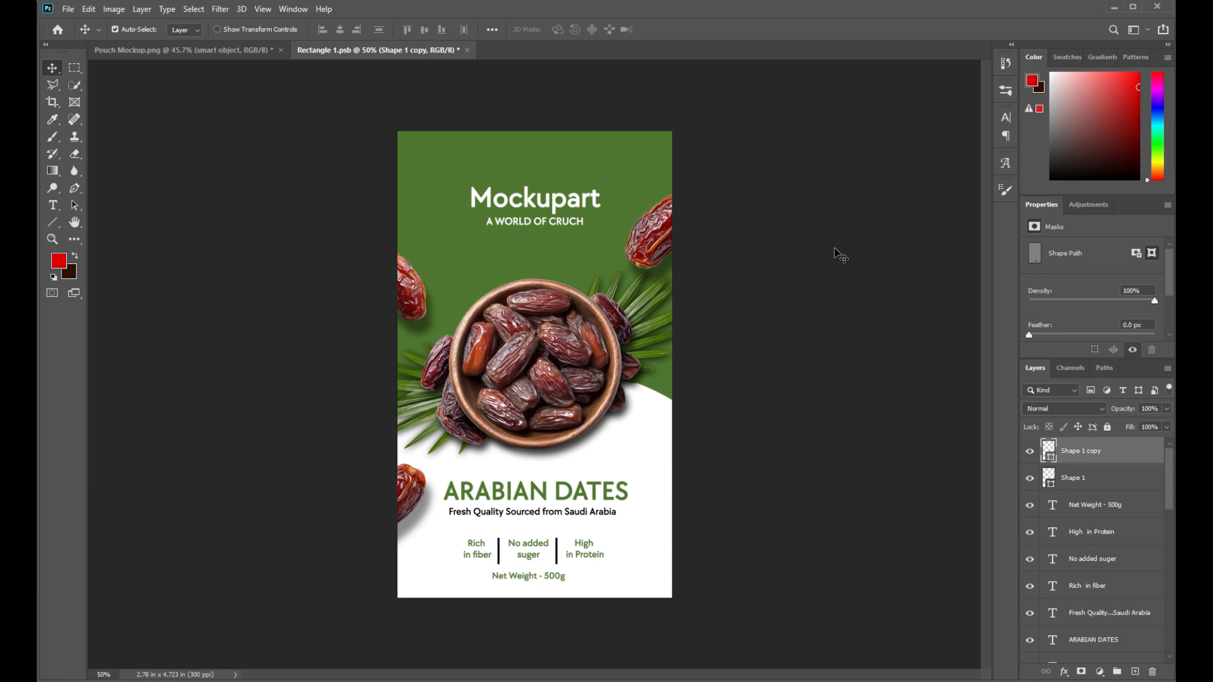
# Group the two divider line layers and give the group a Color Overlay in the sampled background green (50782d).
pyautogui.keyDown('shift'); pyautogui.click(1117, 479); pyautogui.keyUp('shift')
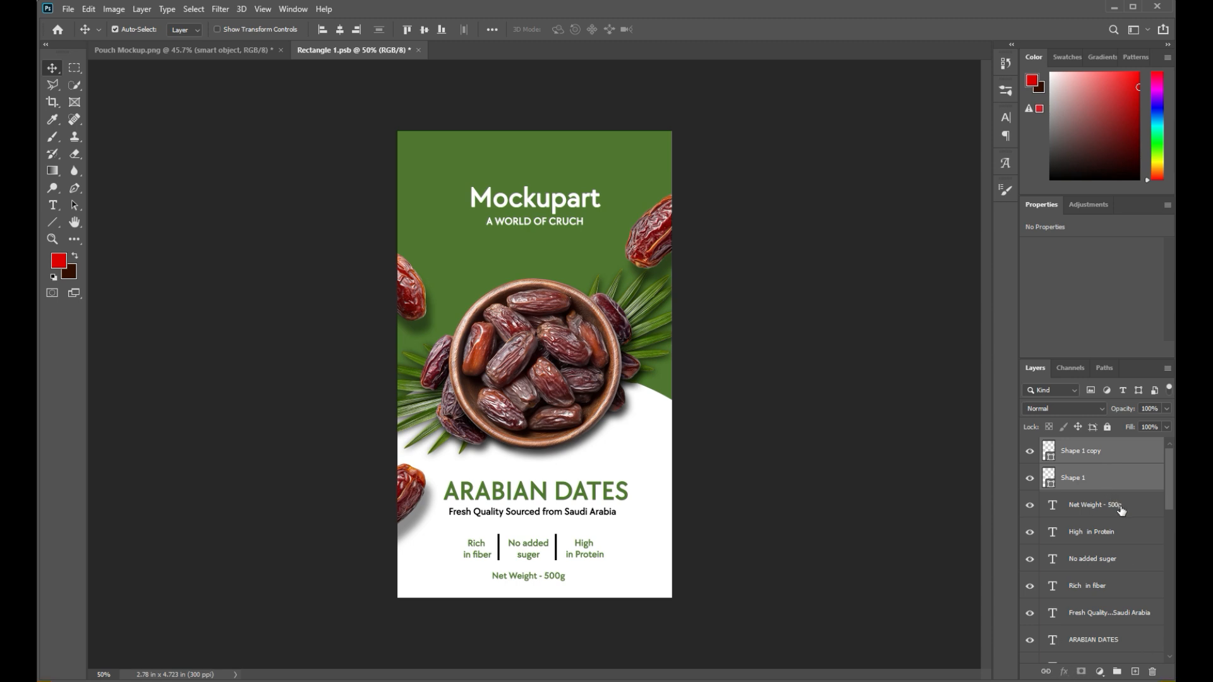
pyautogui.hotkey('ctrl', 'g')
pyautogui.click(1063, 672)
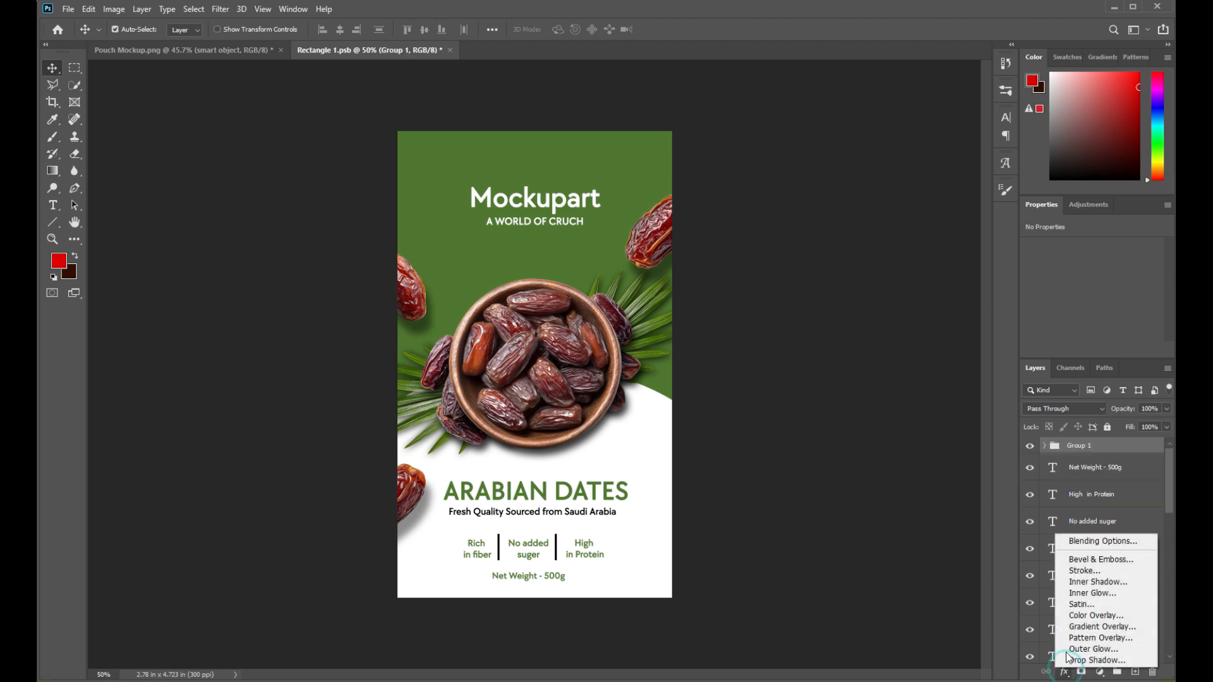
pyautogui.click(1098, 625)
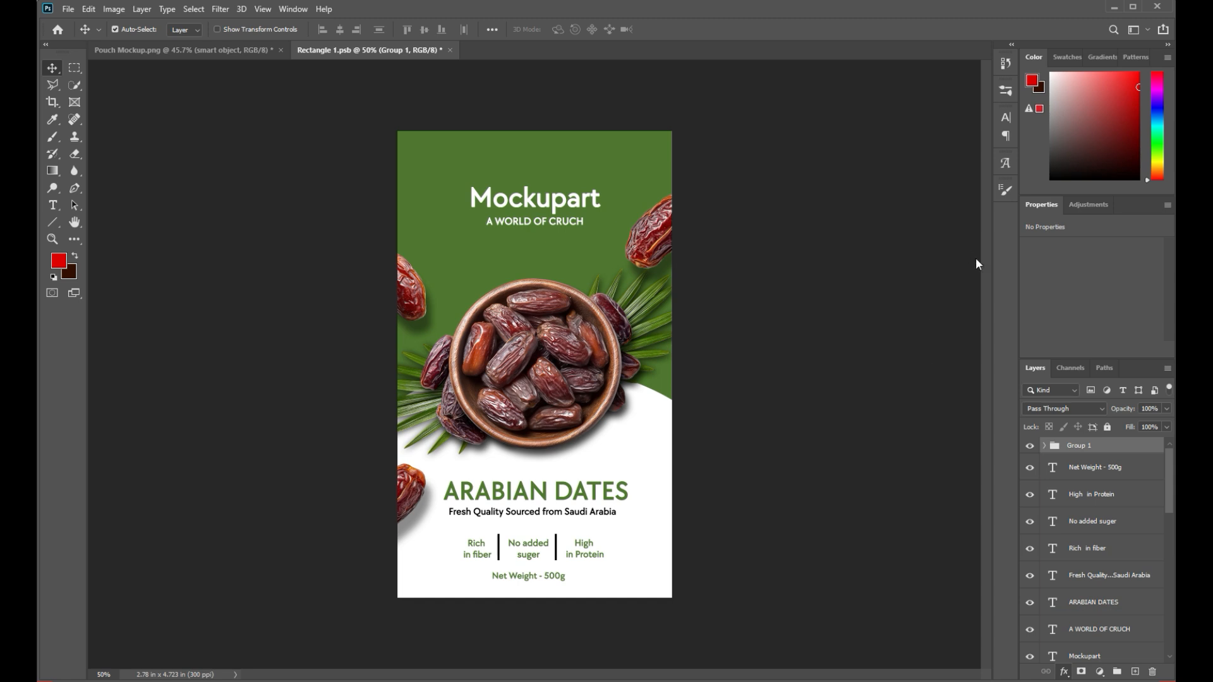
pyautogui.click(966, 235)
pyautogui.click(605, 169)
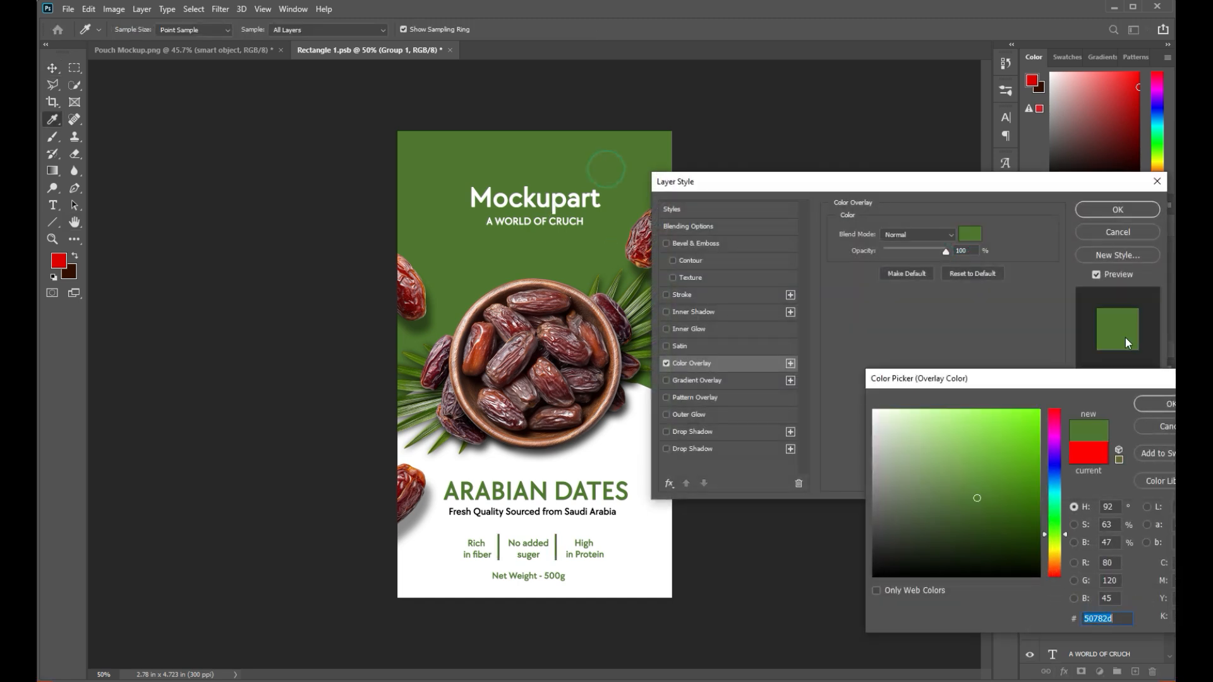
pyautogui.click(1147, 403)
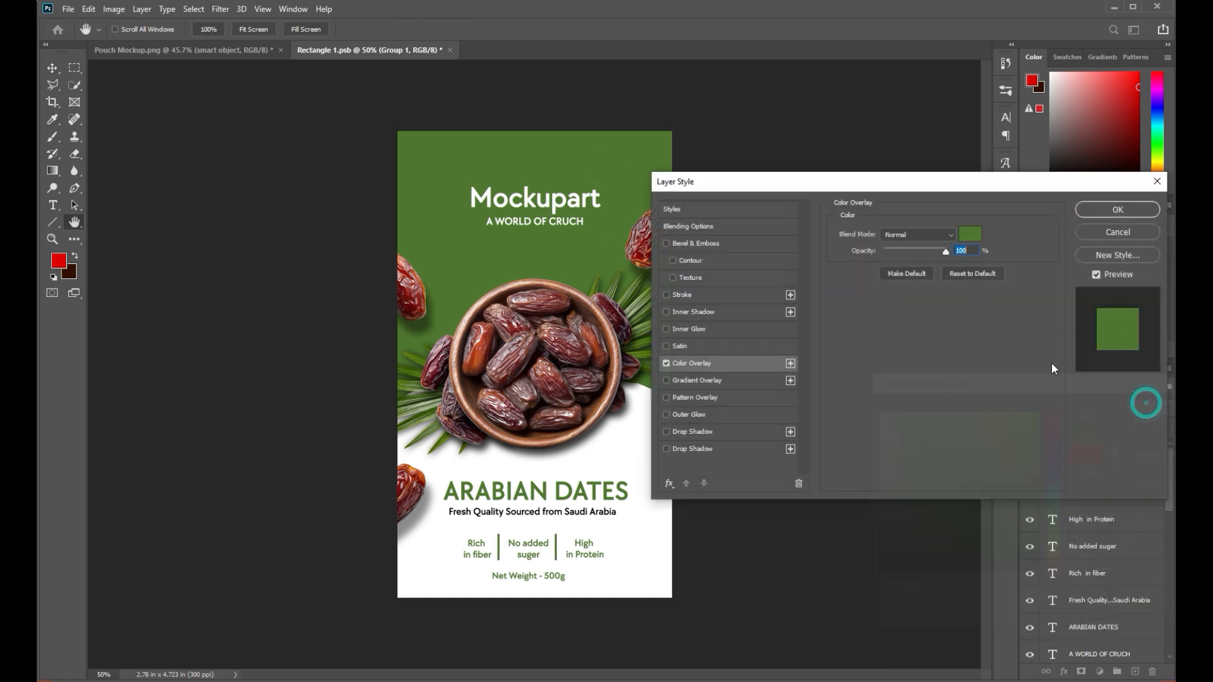
pyautogui.click(1099, 209)
pyautogui.click(784, 347)
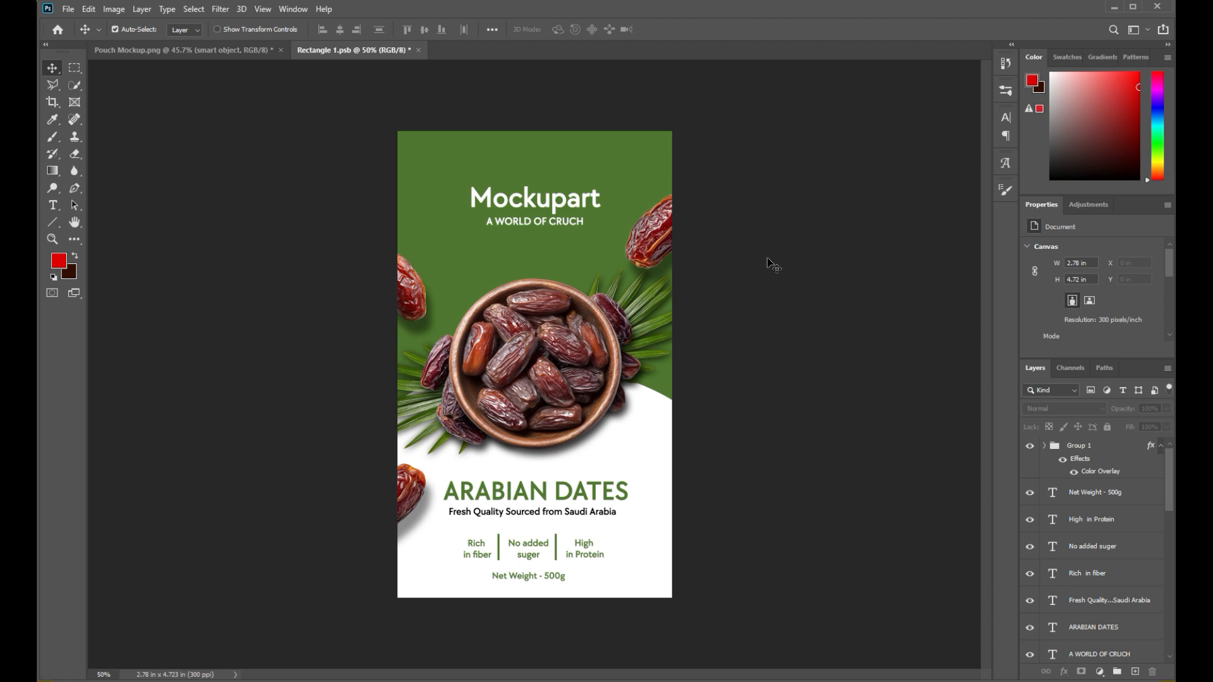
# Save the smart object's label design and return to the Pouch Mockup.png document.
pyautogui.click(68, 10)
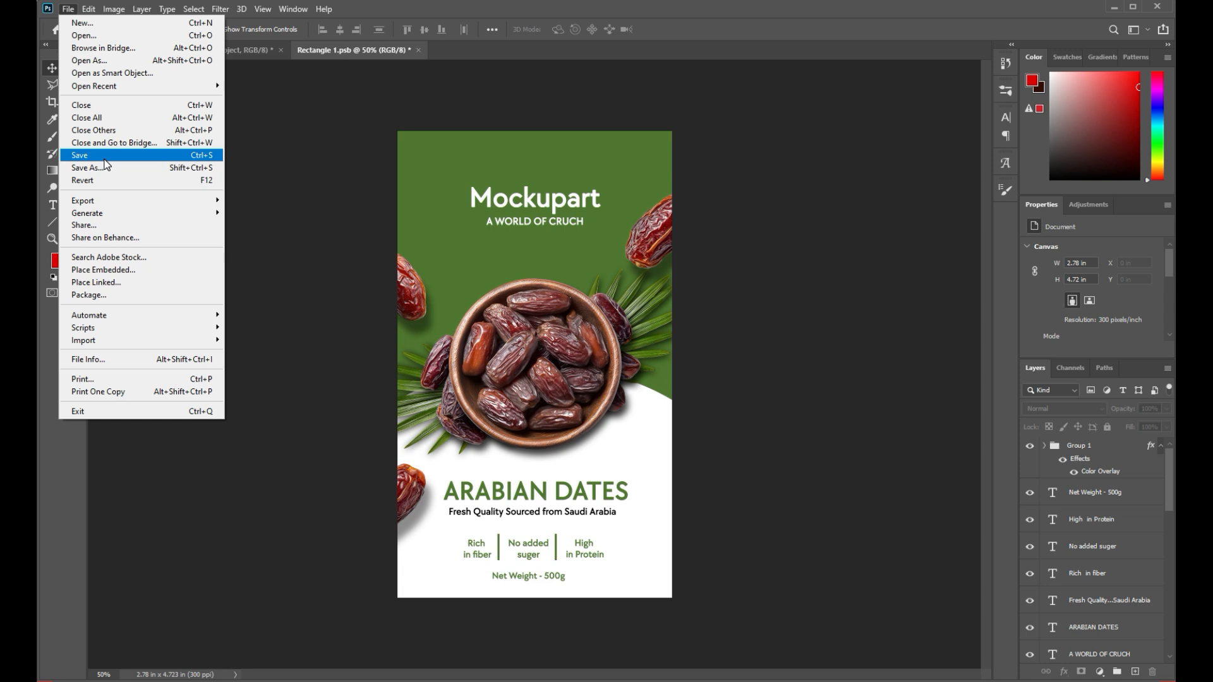
pyautogui.click(105, 158)
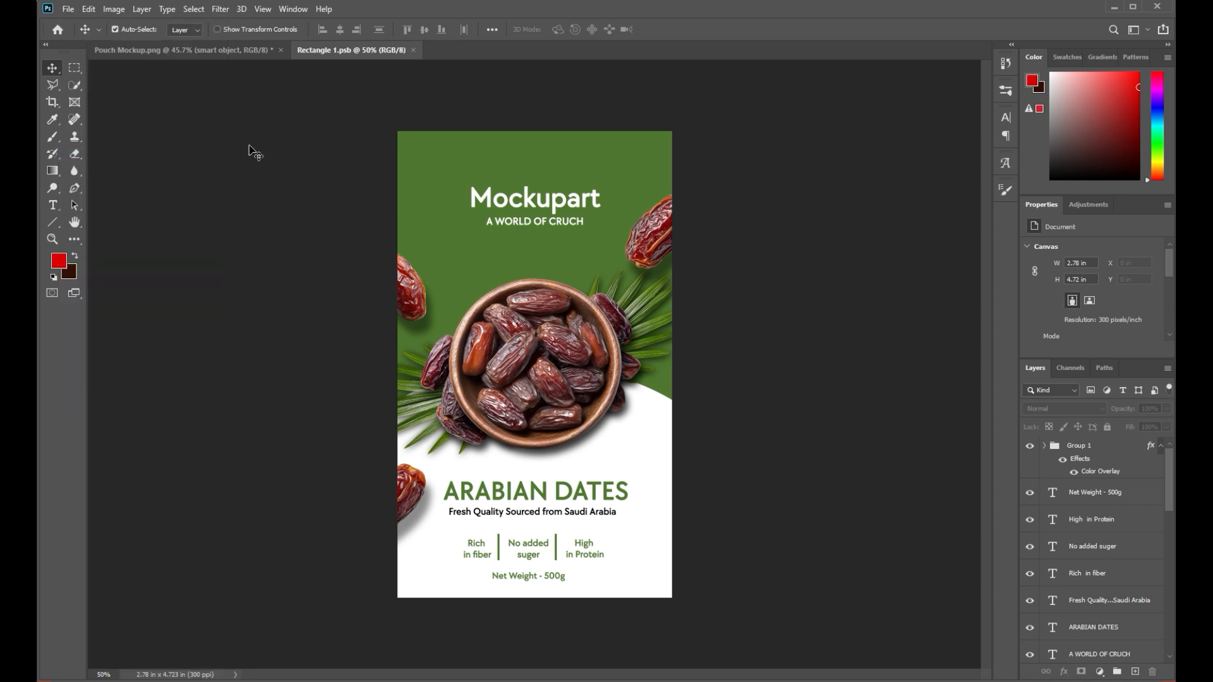
pyautogui.click(178, 50)
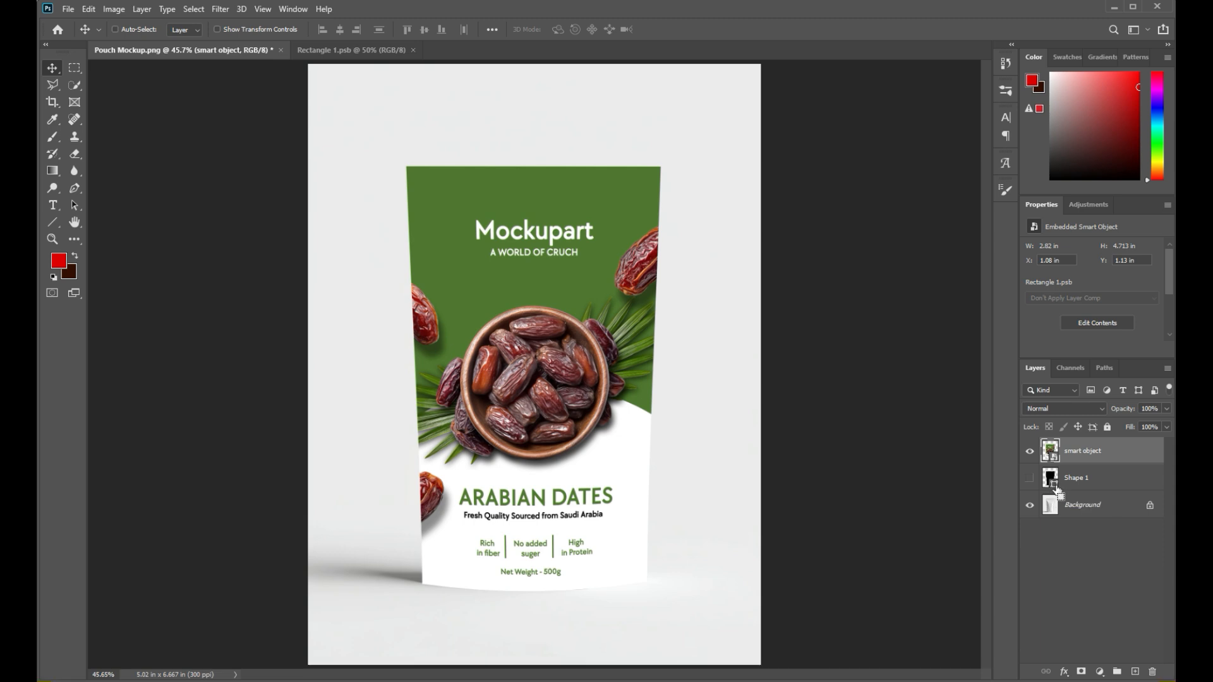
# Copy the pouch area of the Background to a new layer using Shape 1's outline, and place it above the smart object.
pyautogui.keyDown('ctrl'); pyautogui.click(1052, 484); pyautogui.keyUp('ctrl')
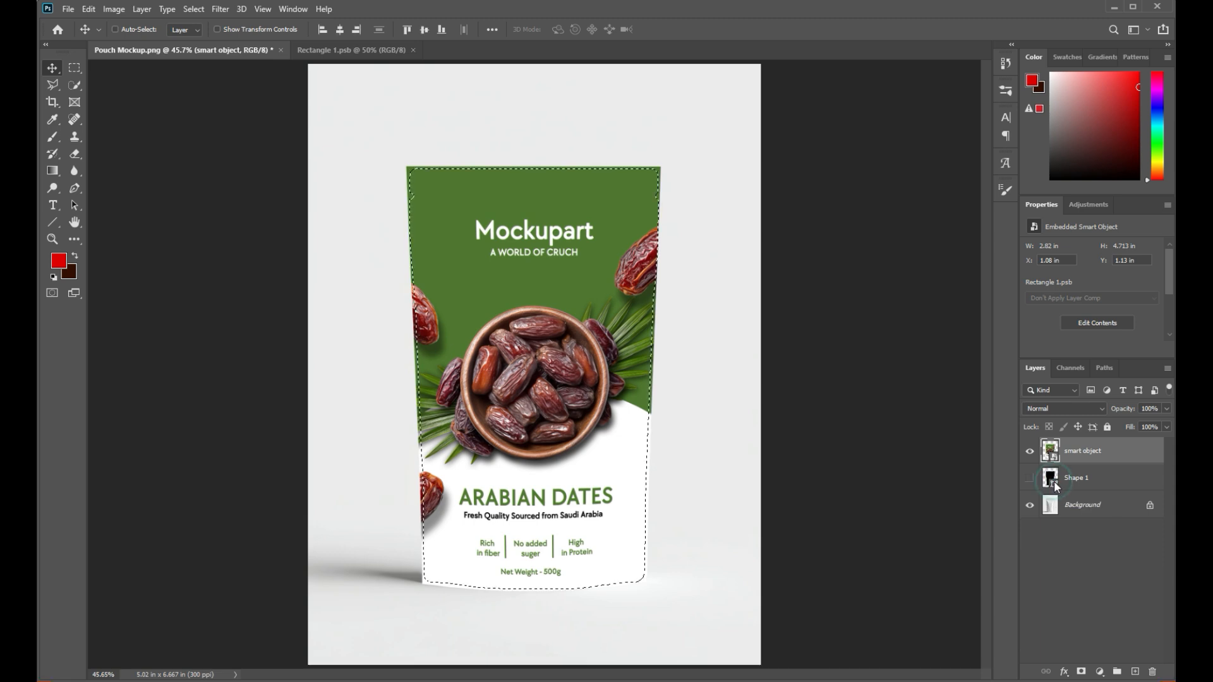
pyautogui.click(1080, 509)
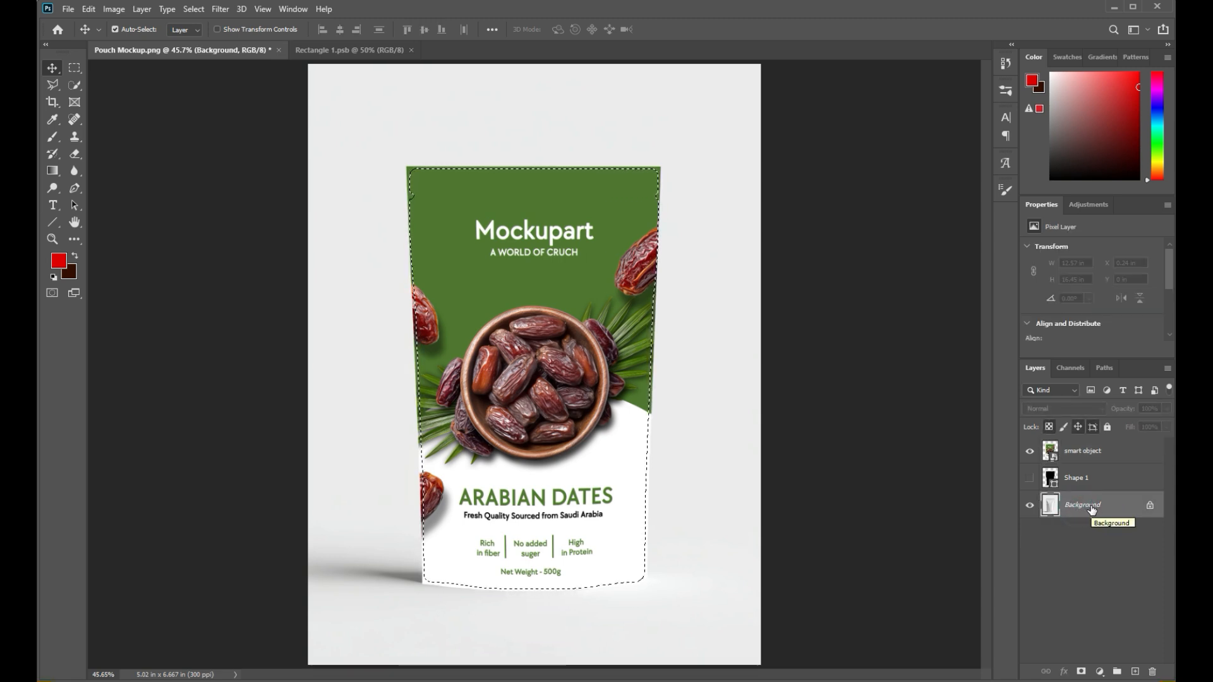
pyautogui.hotkey('ctrl', 'j')
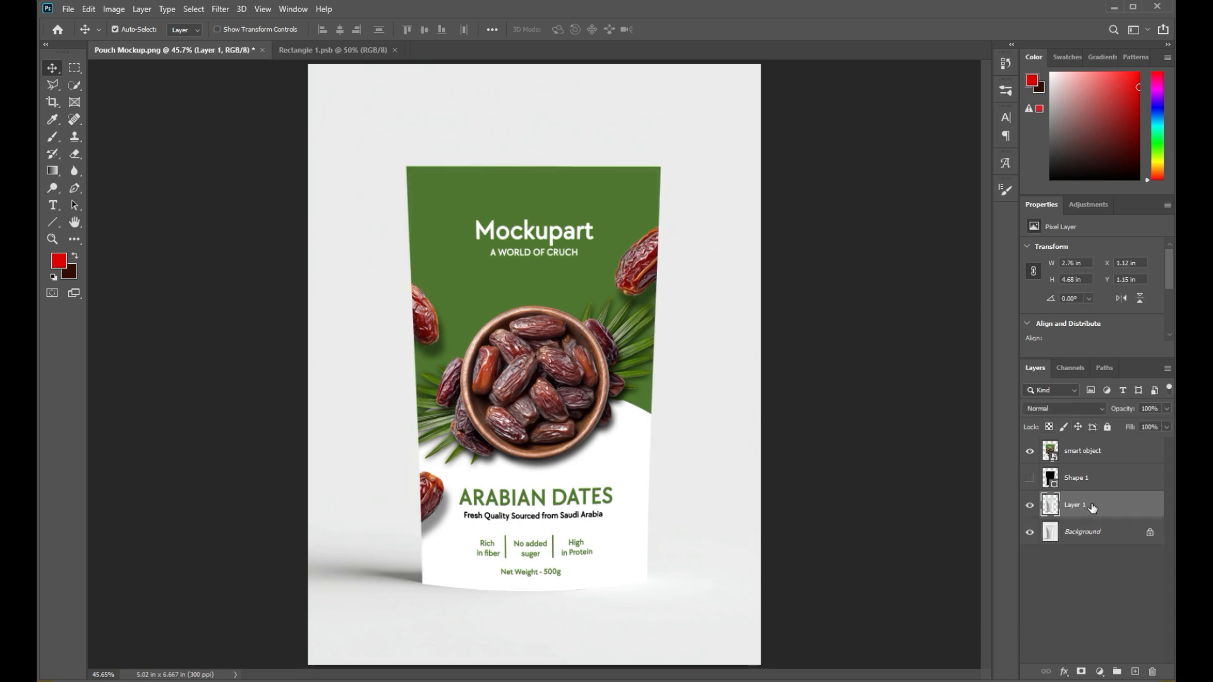
pyautogui.moveTo(1084, 508); pyautogui.dragTo(1074, 446)
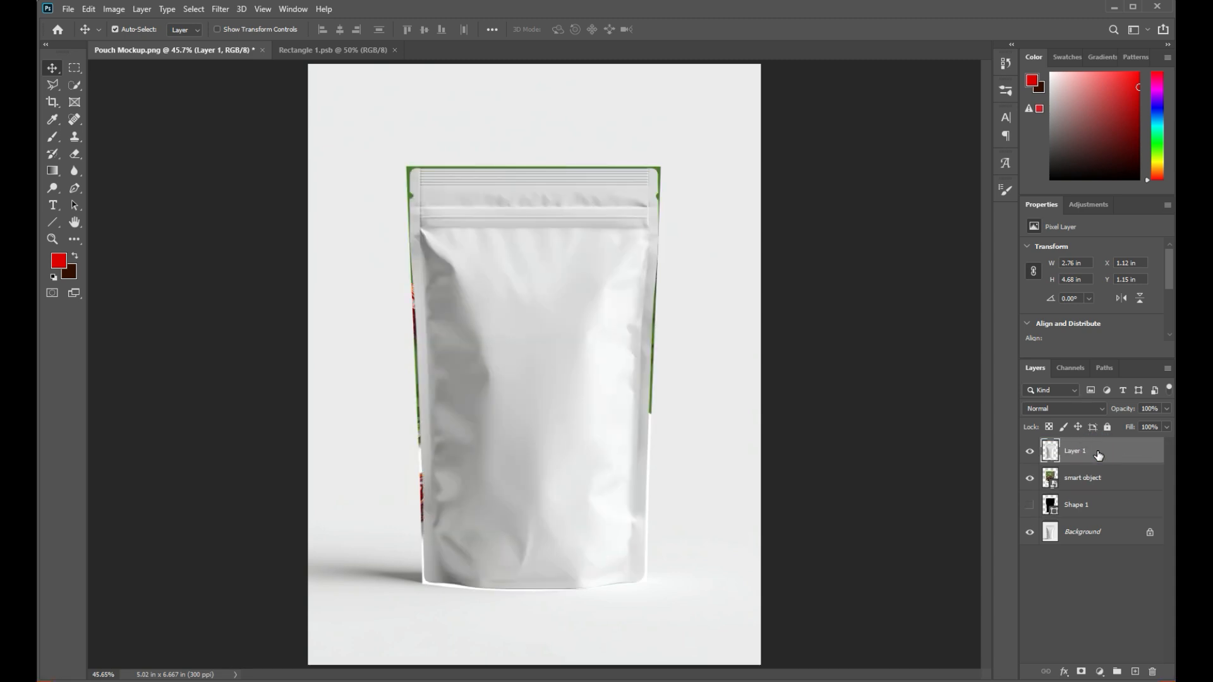
# Duplicate the copied pouch layer twice and hide all three pouch layers.
pyautogui.hotkey('ctrl', 'j')
pyautogui.hotkey('ctrl', 'j')
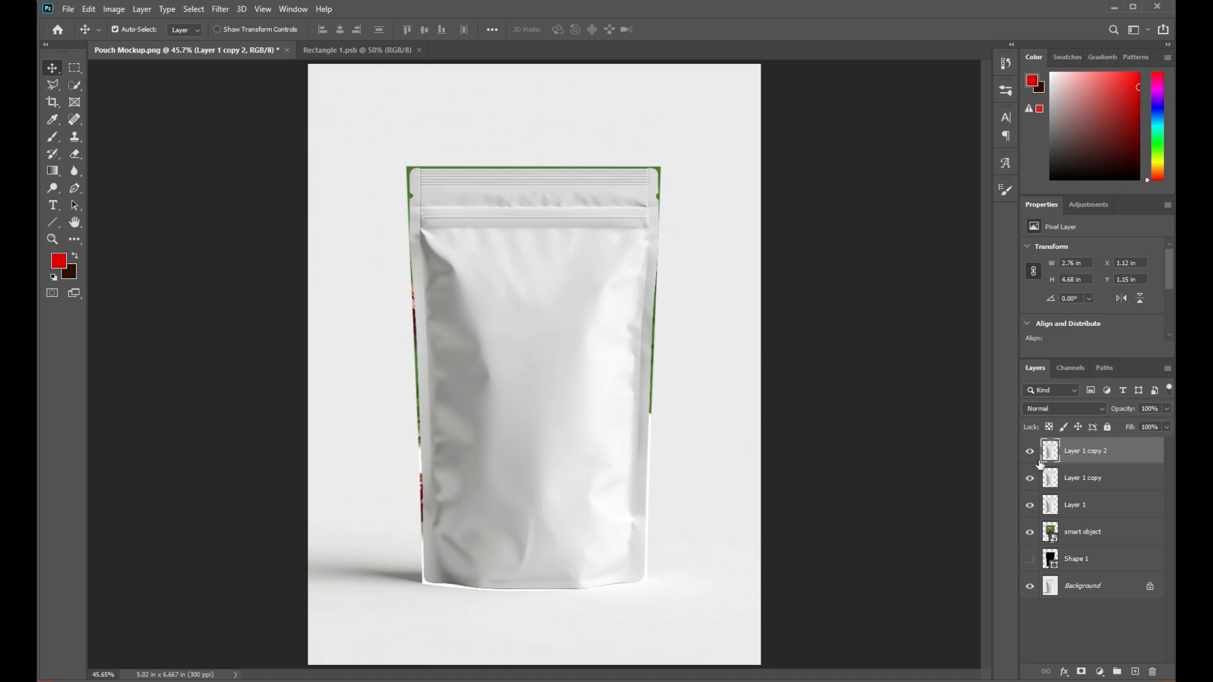
pyautogui.moveTo(1030, 453); pyautogui.dragTo(1030, 509)
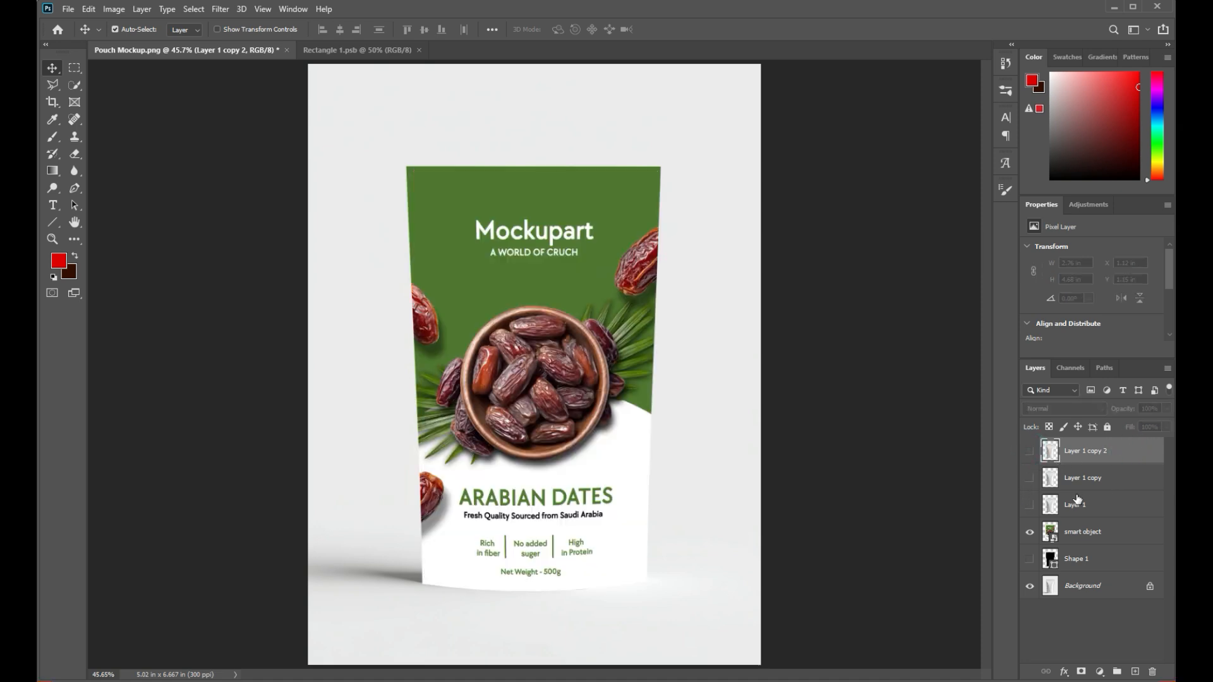
# Mask the smart object layer to the pouch outline, using a selection loaded from Shape 1.
pyautogui.click(1092, 532)
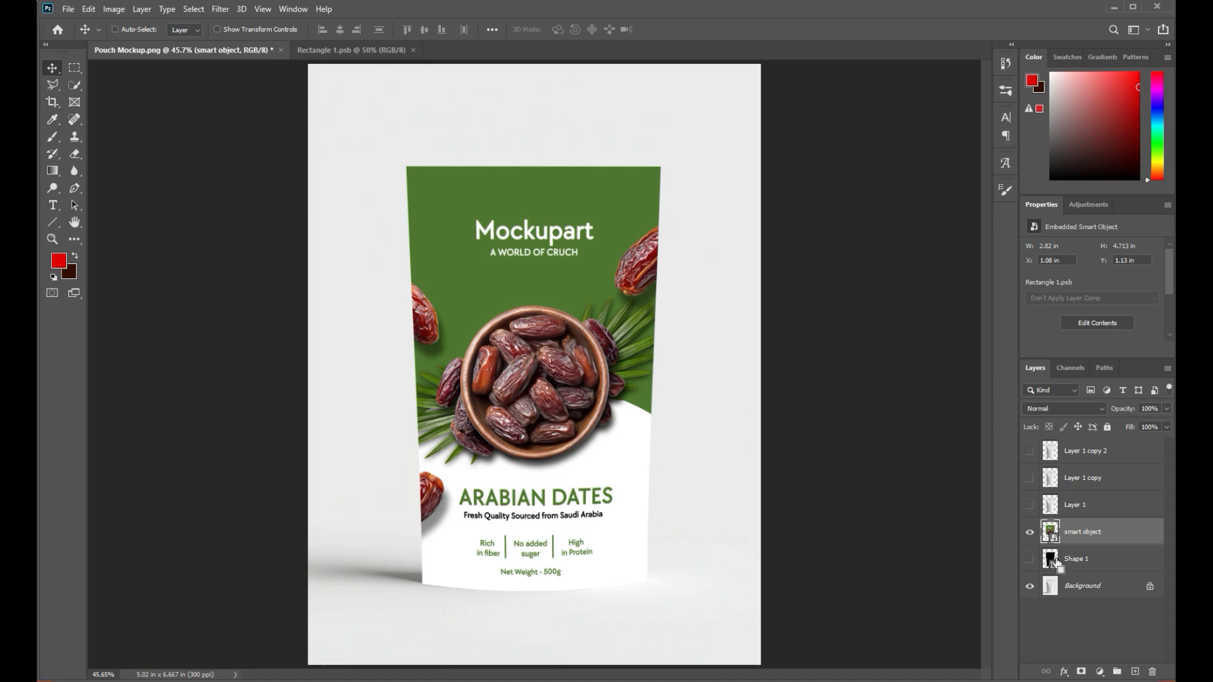
pyautogui.keyDown('ctrl'); pyautogui.click(1052, 565); pyautogui.keyUp('ctrl')
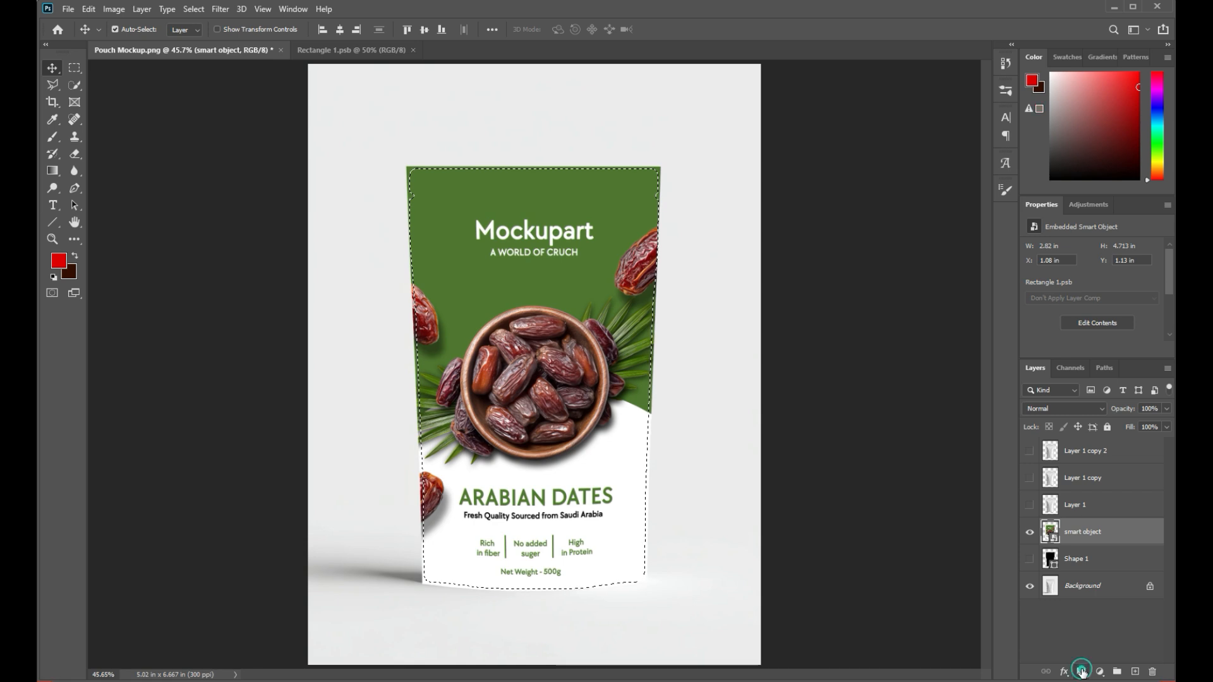
pyautogui.click(1082, 672)
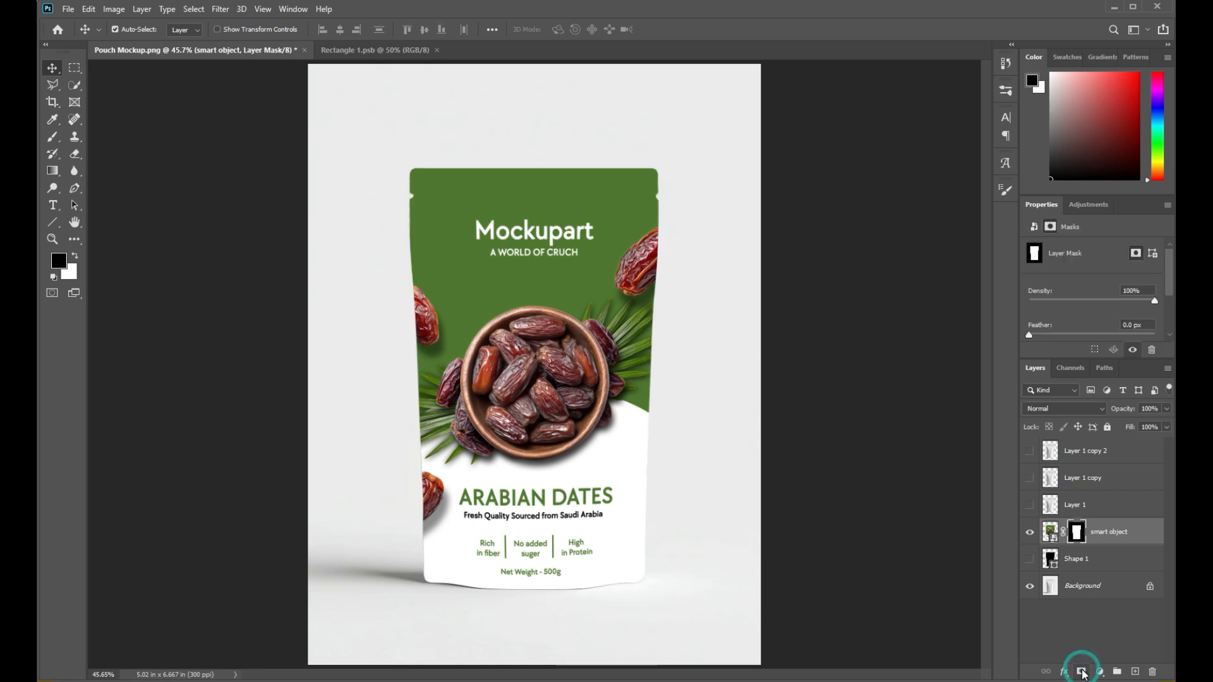
pyautogui.click(1070, 635)
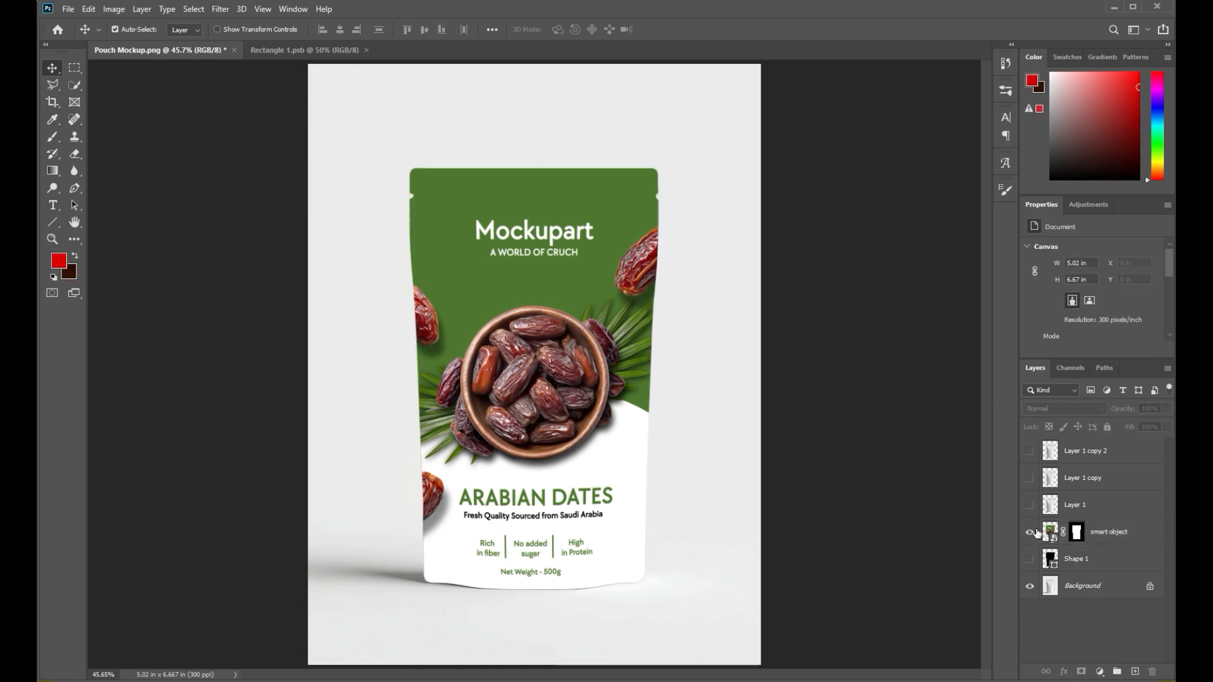
# Show the three pouch copies again and rename them, from top to bottom, Light, Midtone and Shadow.
pyautogui.click(1031, 453)
pyautogui.click(1030, 506)
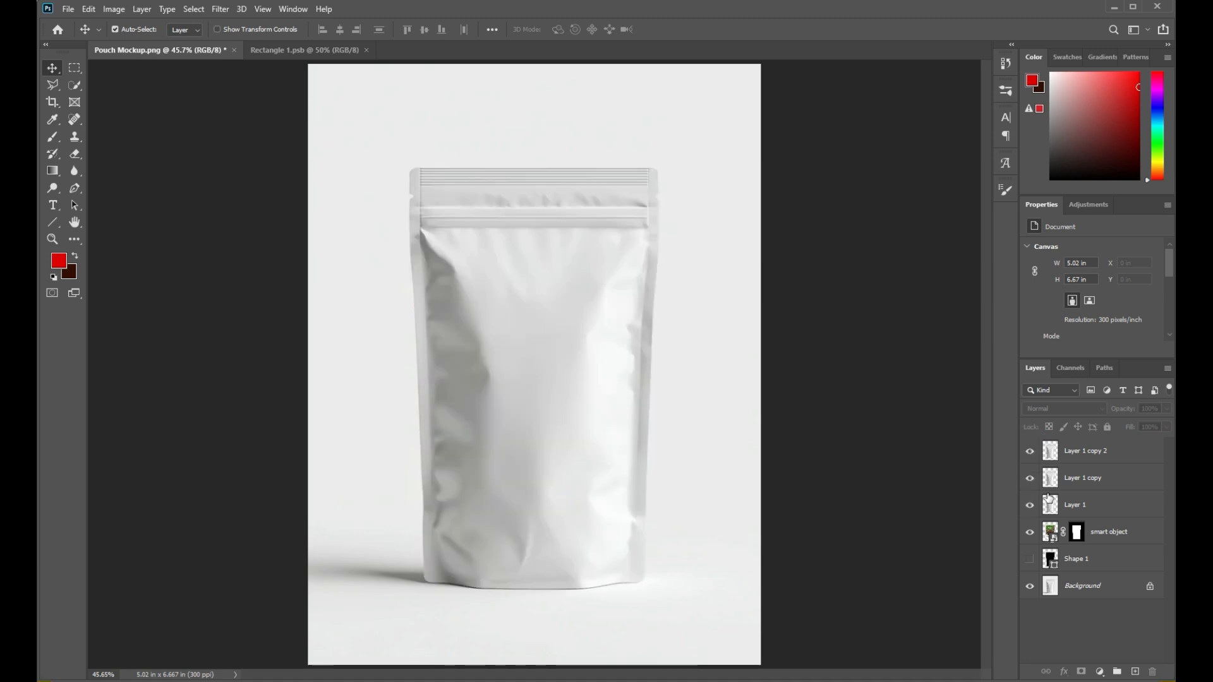
pyautogui.doubleClick(1082, 451)
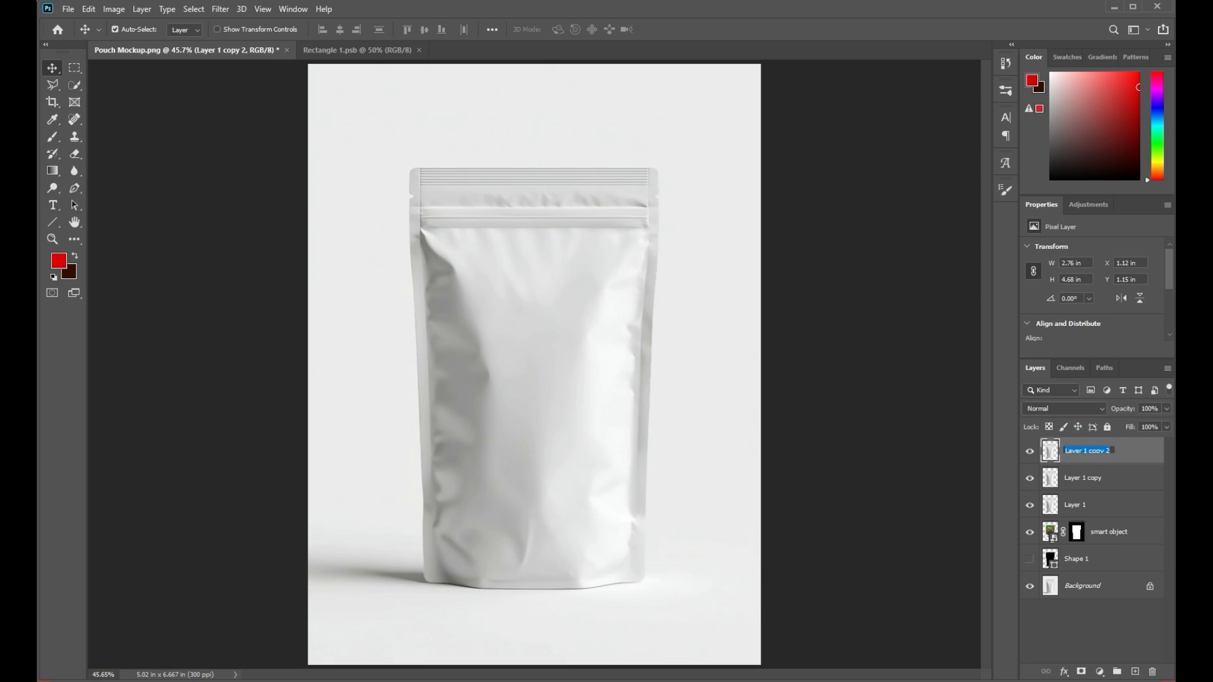
pyautogui.write('Light')
pyautogui.press('Return')
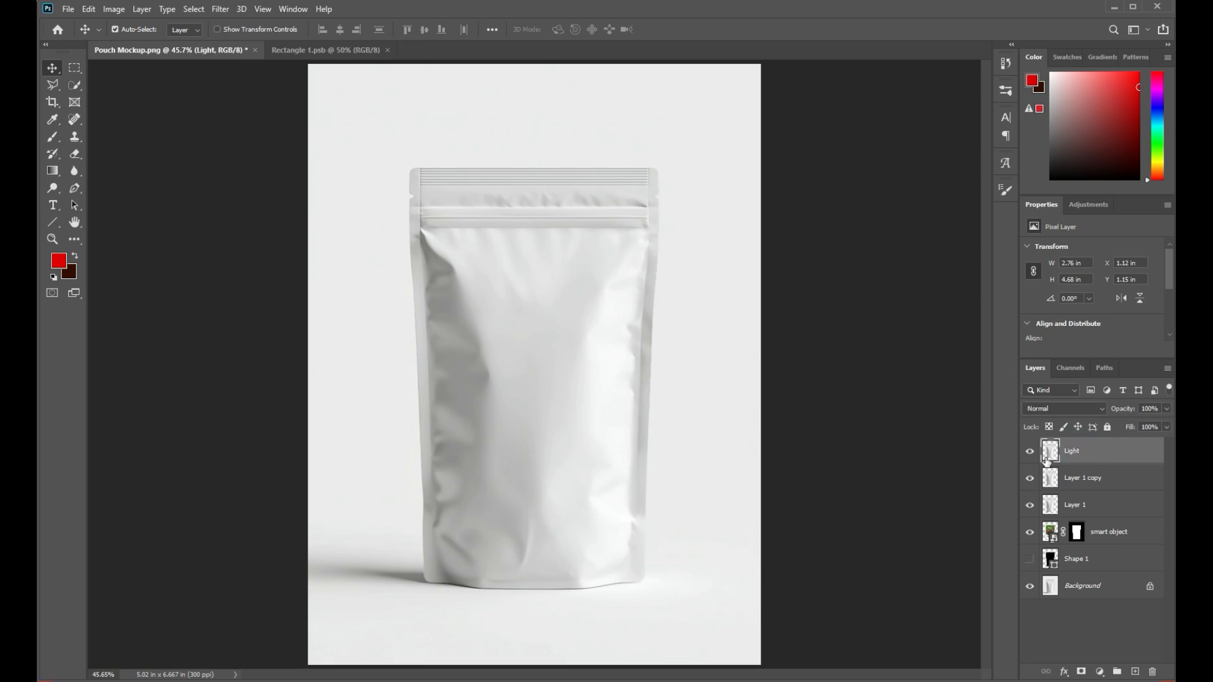
pyautogui.doubleClick(1084, 477)
pyautogui.write('Midtone')
pyautogui.press('Return')
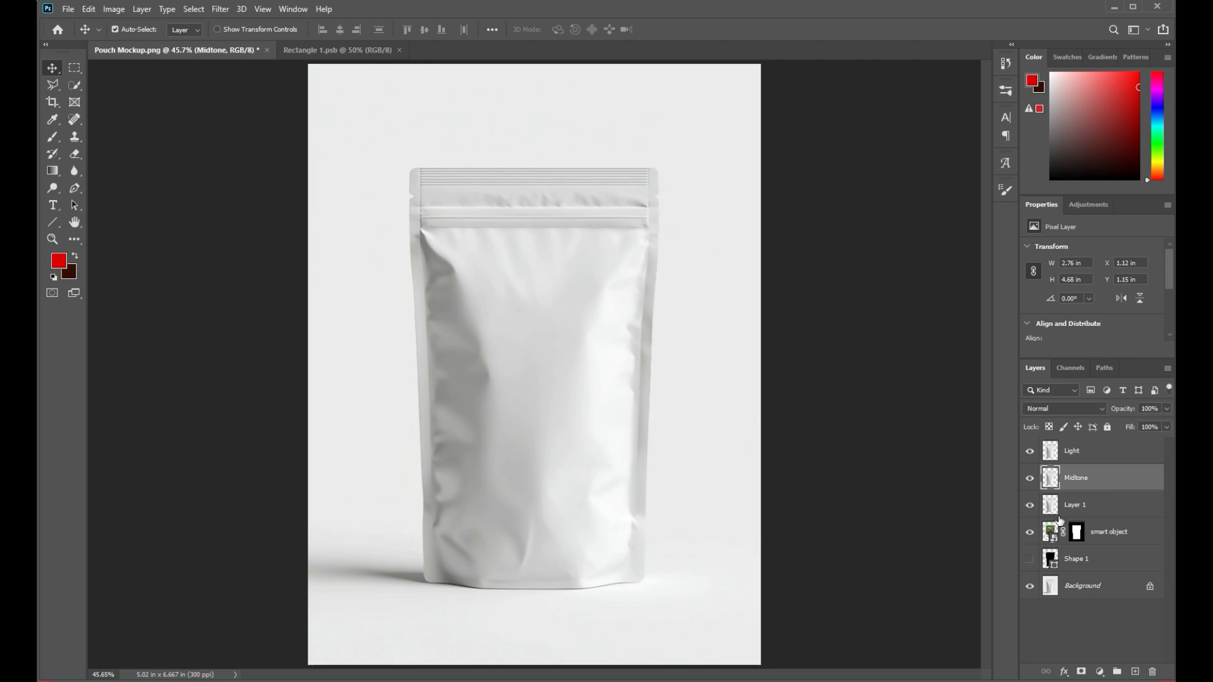
pyautogui.doubleClick(1074, 506)
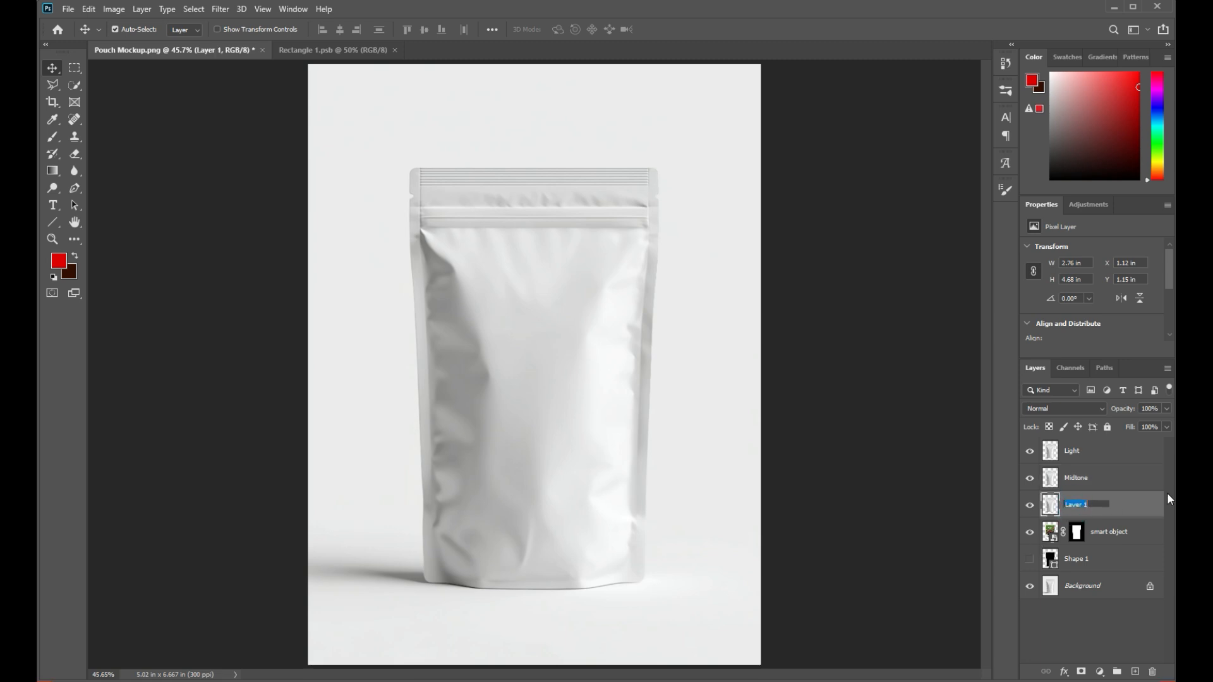
pyautogui.write('Shadow')
pyautogui.press('Return')
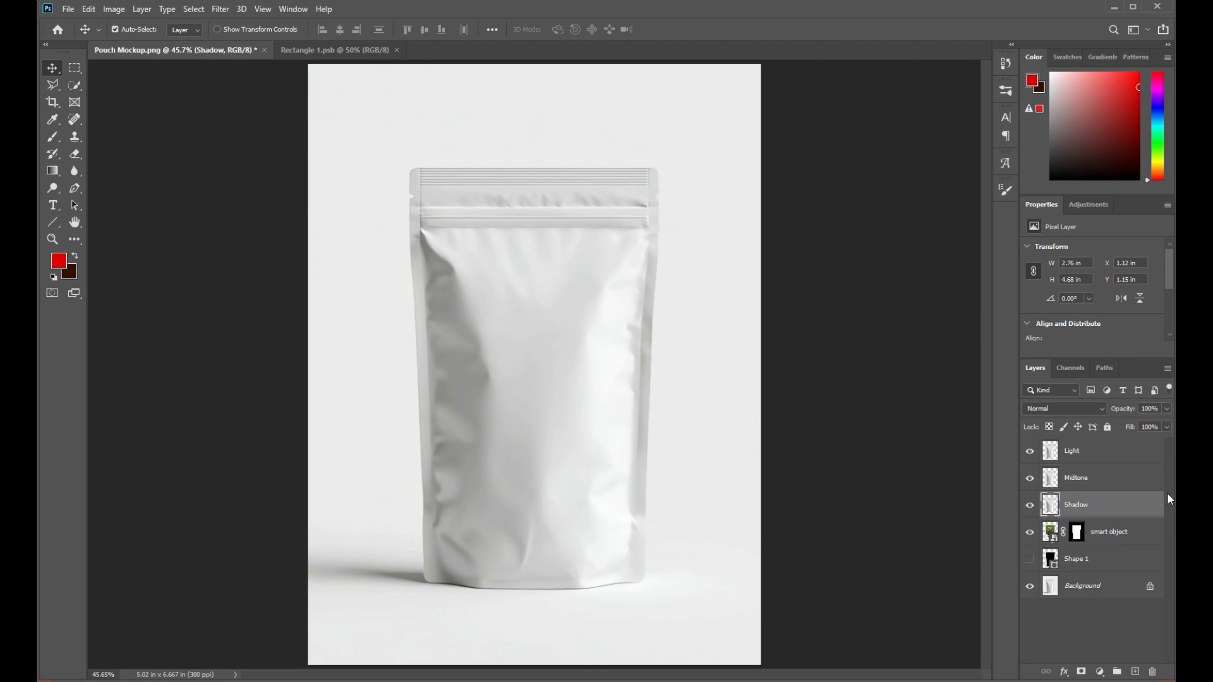
# Hide the Light and Midtone layers and set the Shadow layer's blend mode to Multiply.
pyautogui.click(1030, 452)
pyautogui.click(1030, 478)
pyautogui.click(1115, 505)
pyautogui.click(1055, 408)
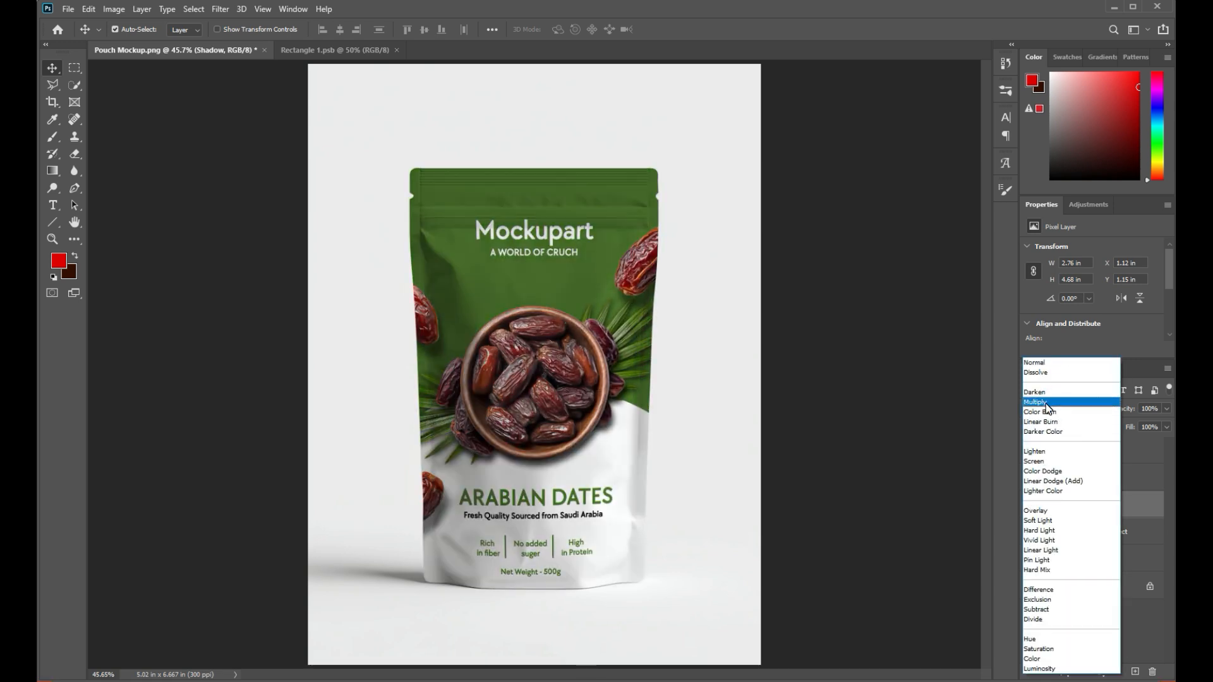
pyautogui.click(1048, 407)
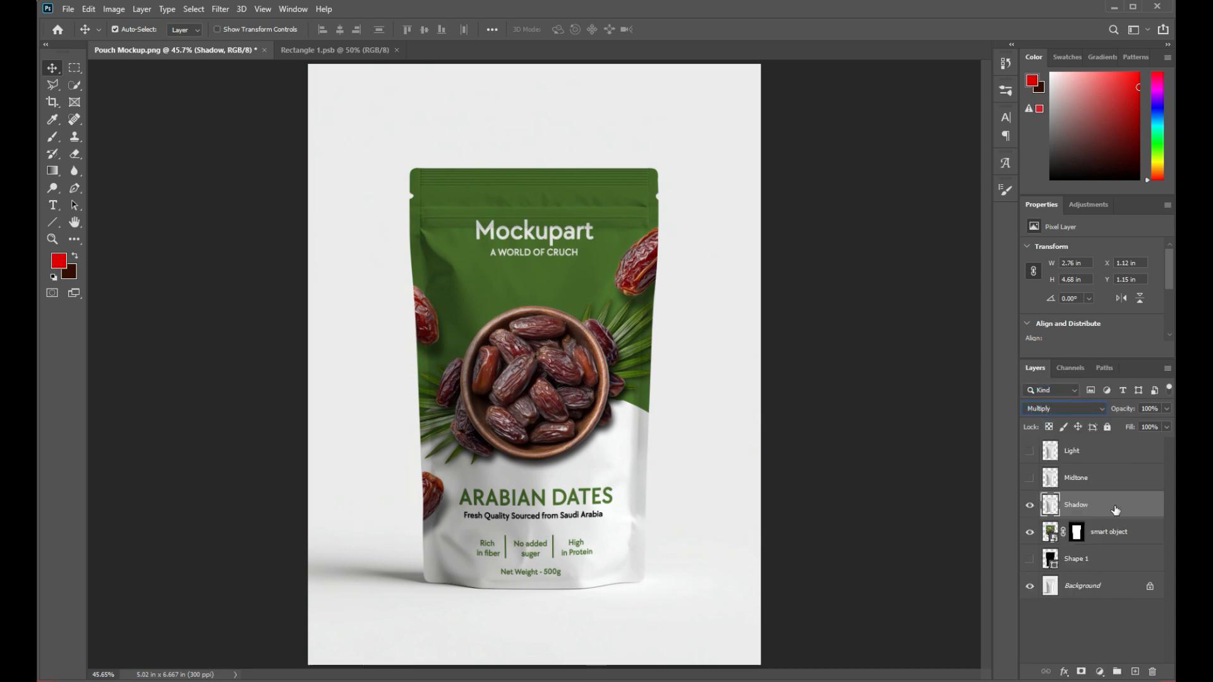
# Show the Midtone layer and set its blend mode to Linear Dodge (Add).
pyautogui.click(1100, 485)
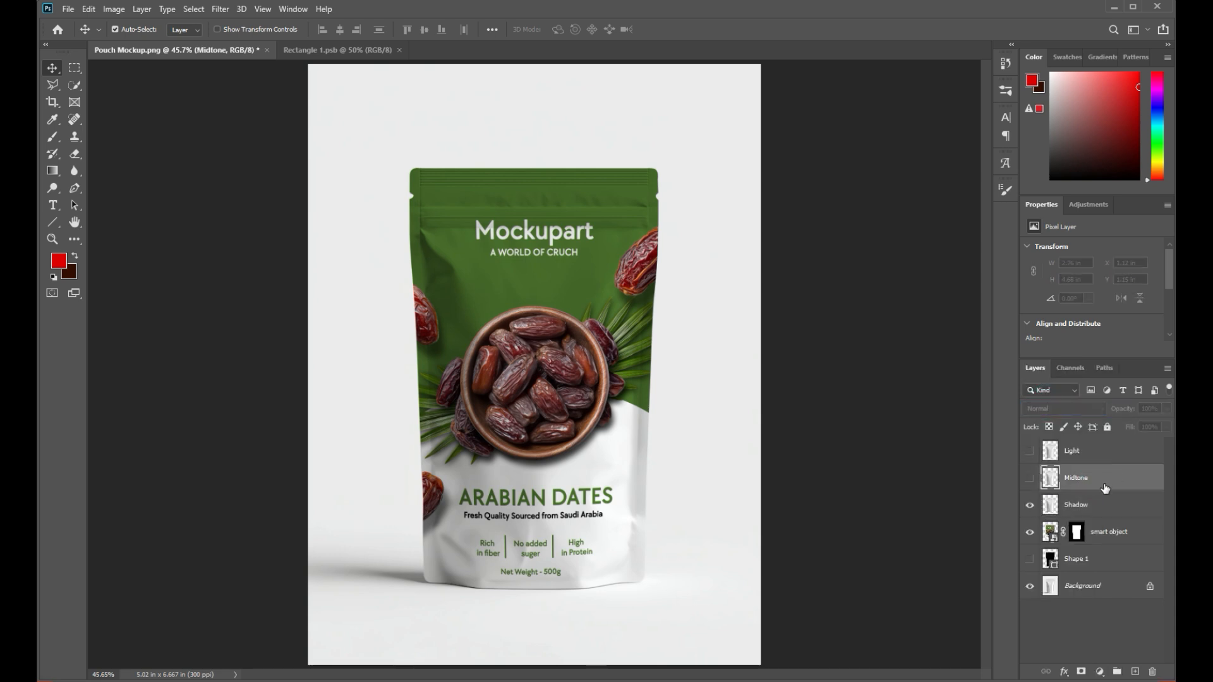
pyautogui.click(1030, 478)
pyautogui.click(1099, 478)
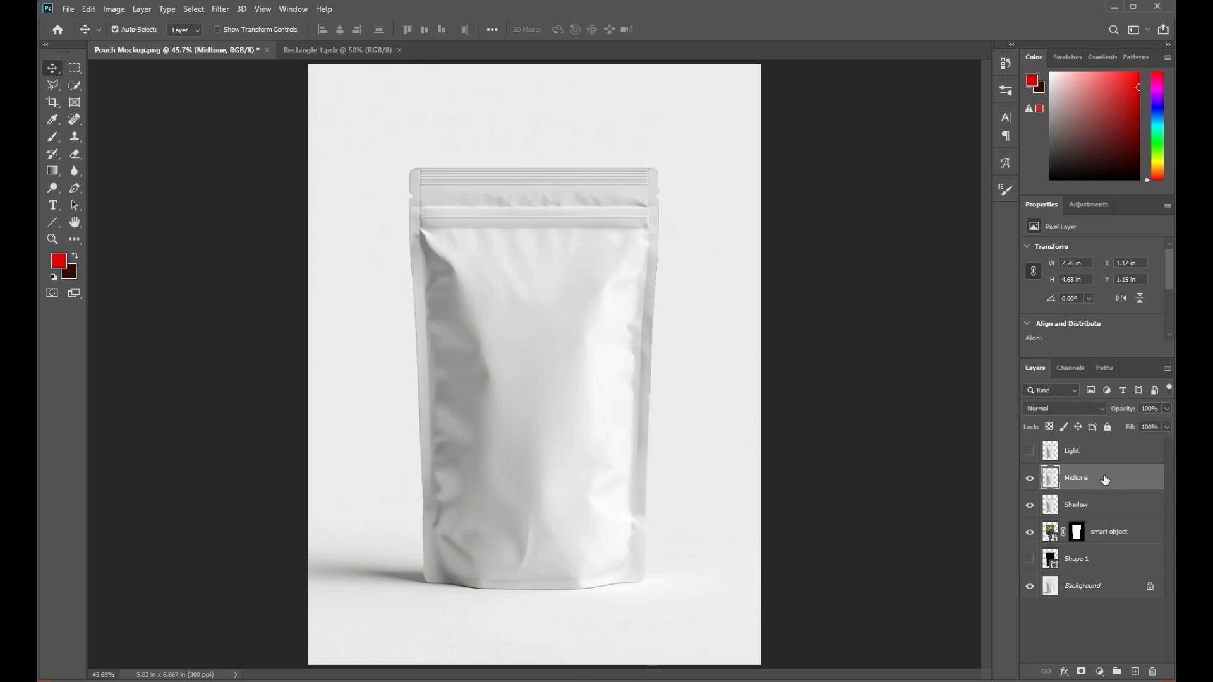
pyautogui.click(1071, 409)
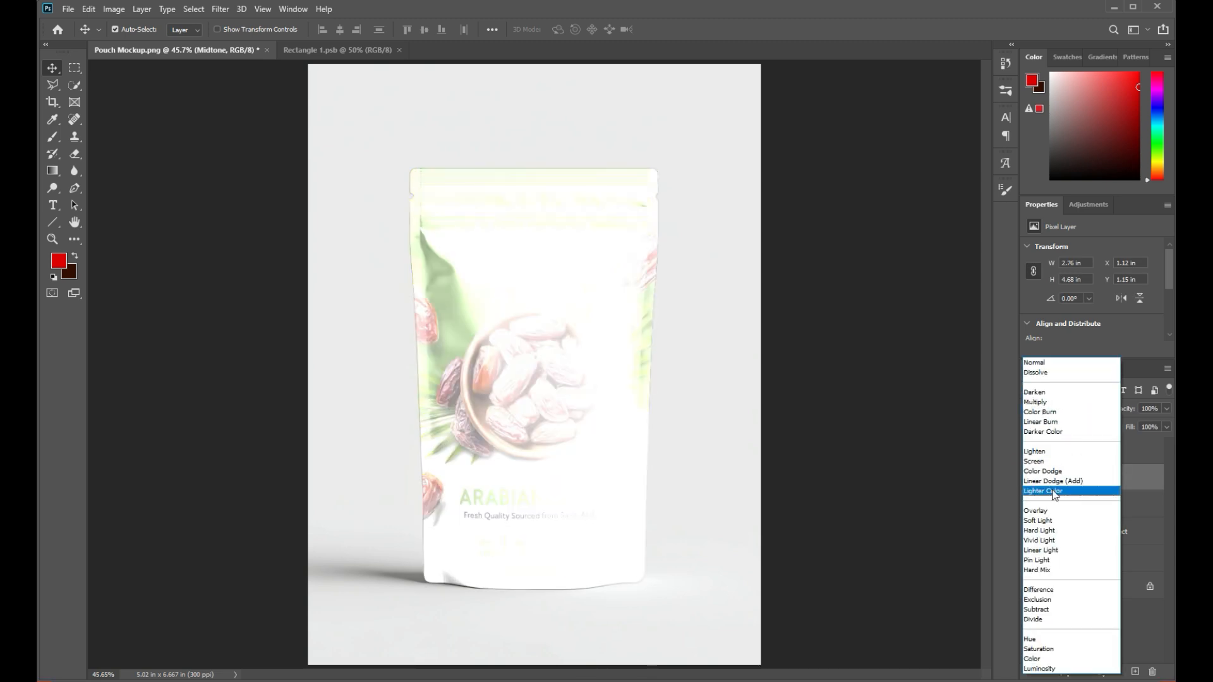
pyautogui.click(1053, 481)
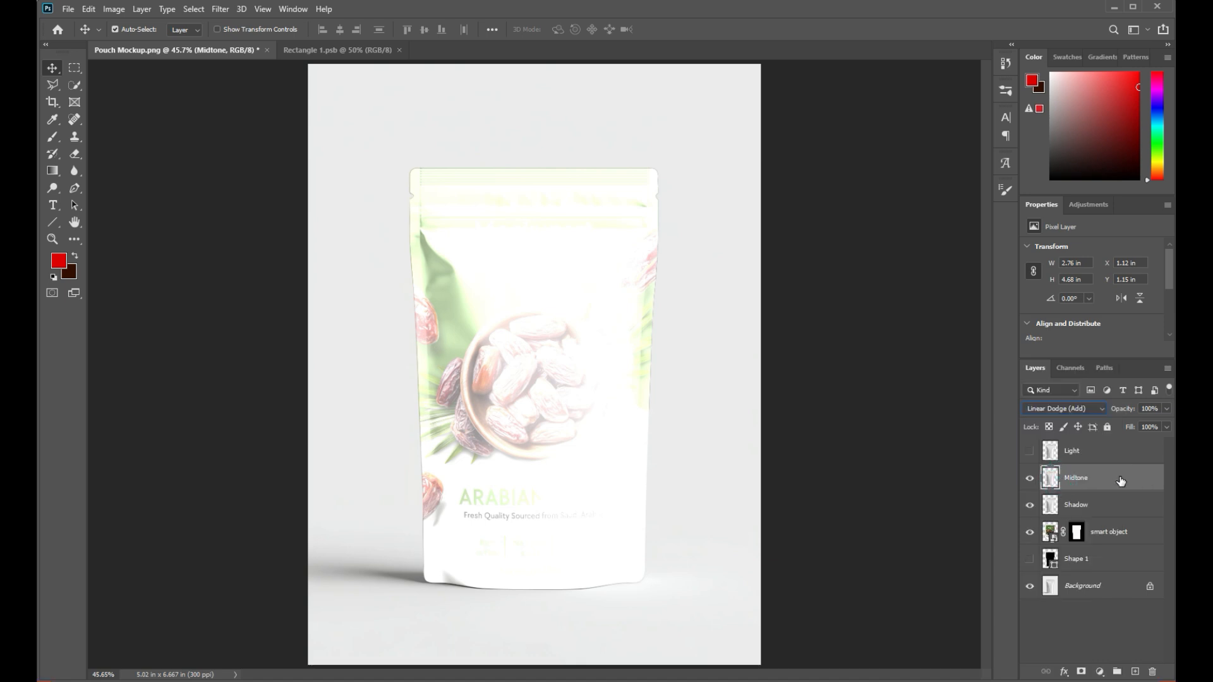
# Apply Levels to the Midtone layer with the input black level at 210 and the output white level at 44.
pyautogui.click(1119, 480)
pyautogui.hotkey('ctrl', 'l')
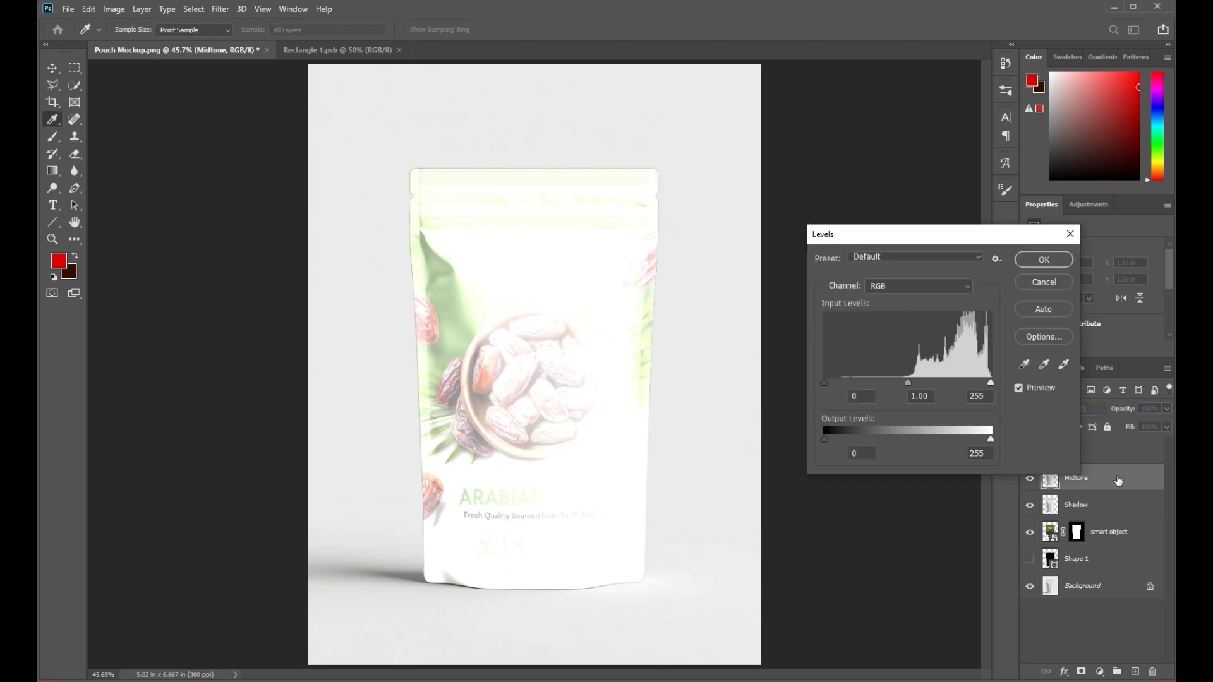
pyautogui.moveTo(827, 382); pyautogui.dragTo(961, 381)
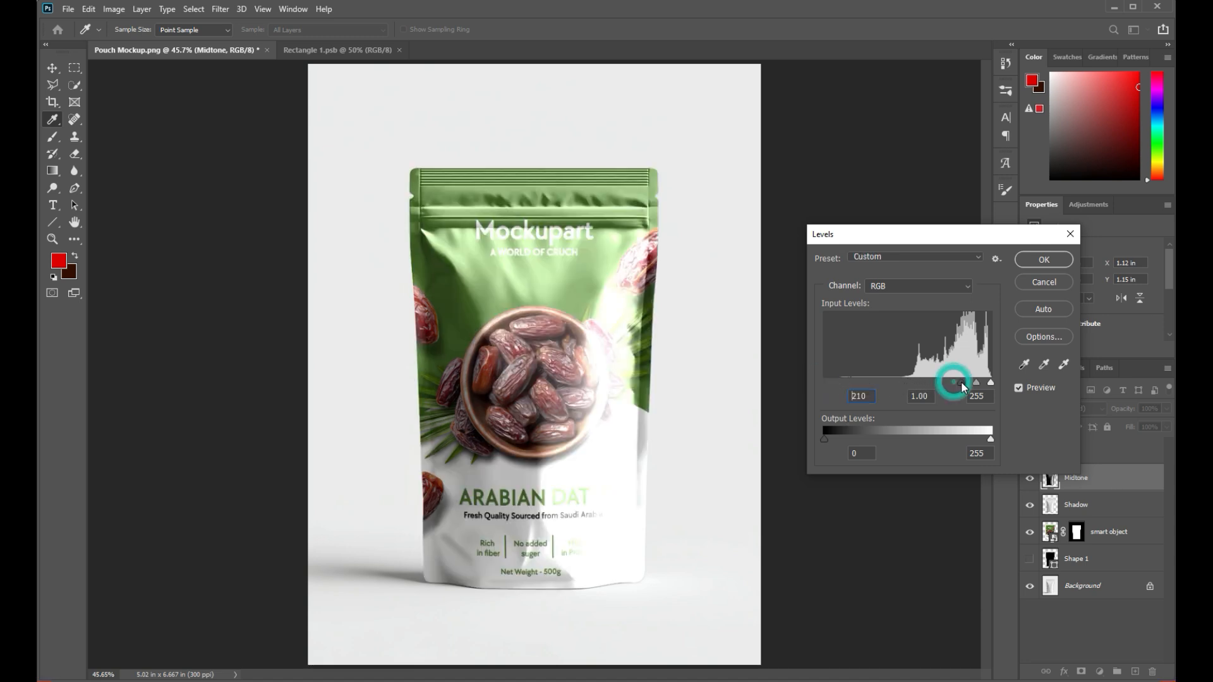
pyautogui.moveTo(989, 439); pyautogui.dragTo(853, 441)
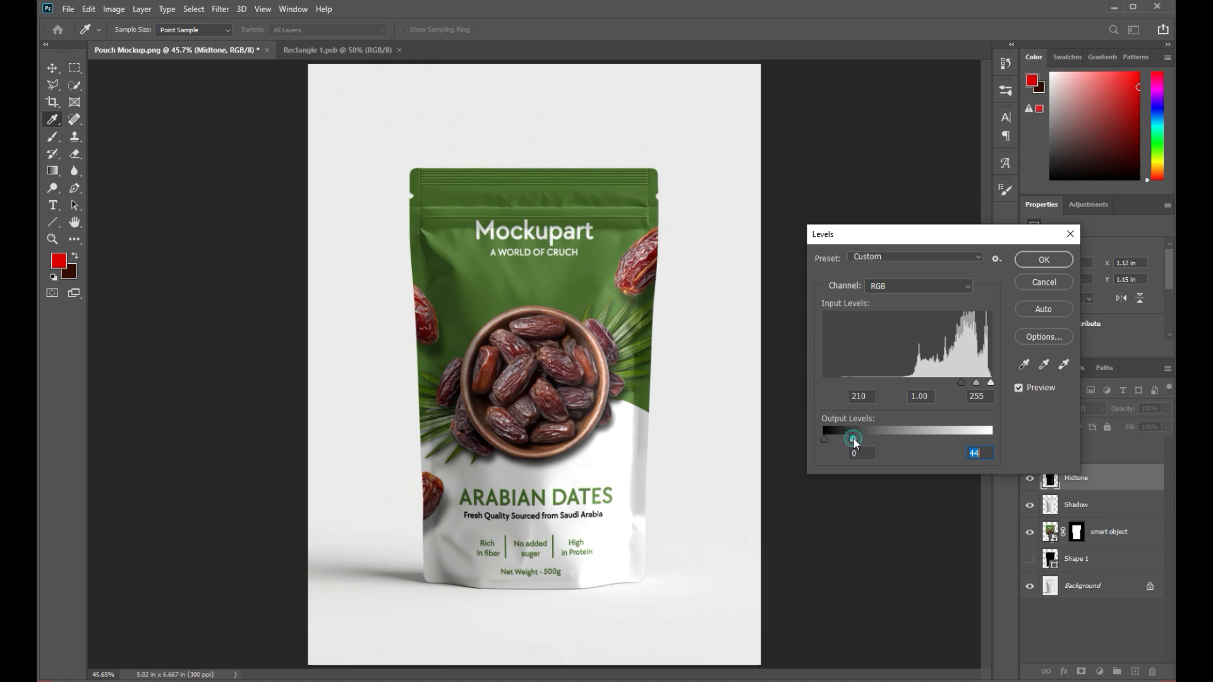
pyautogui.click(1042, 260)
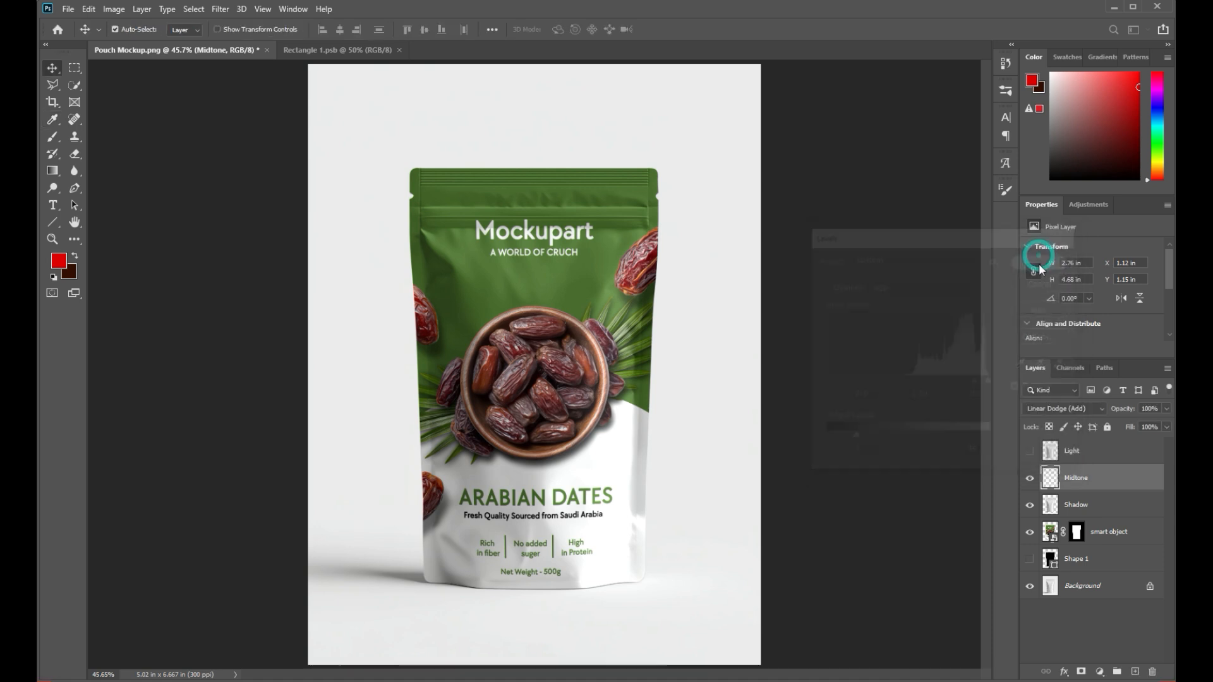
# Show the Light layer and set its blend mode to Screen.
pyautogui.click(1030, 451)
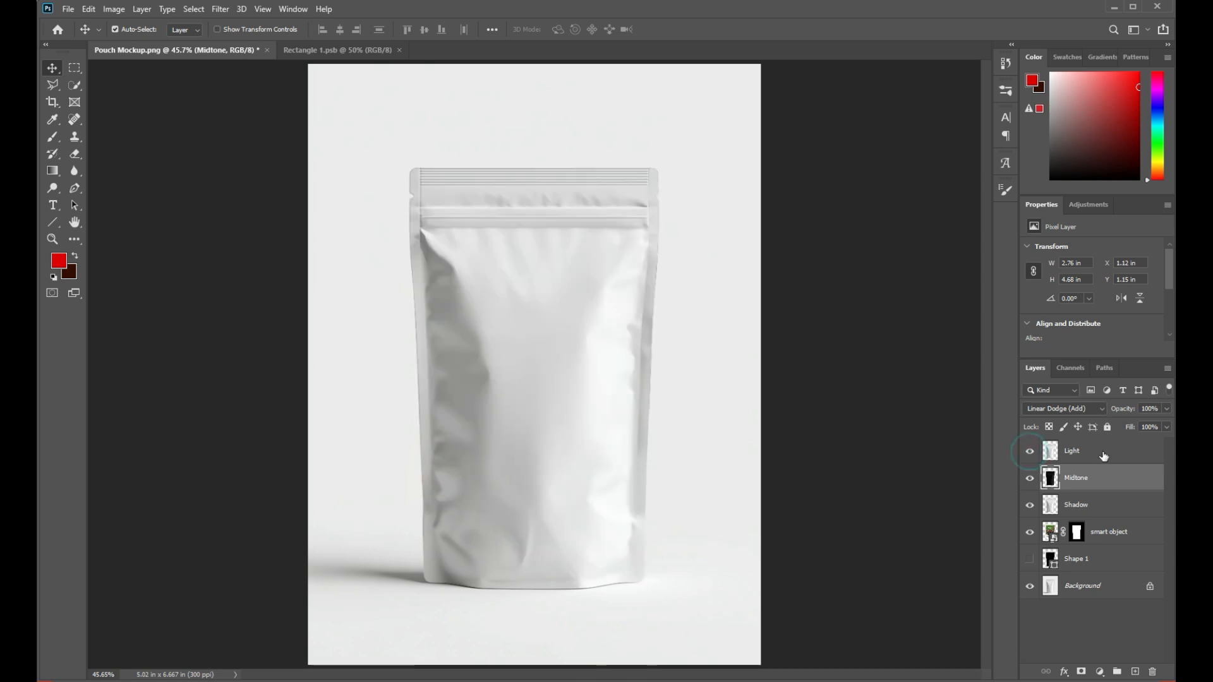
pyautogui.click(1103, 454)
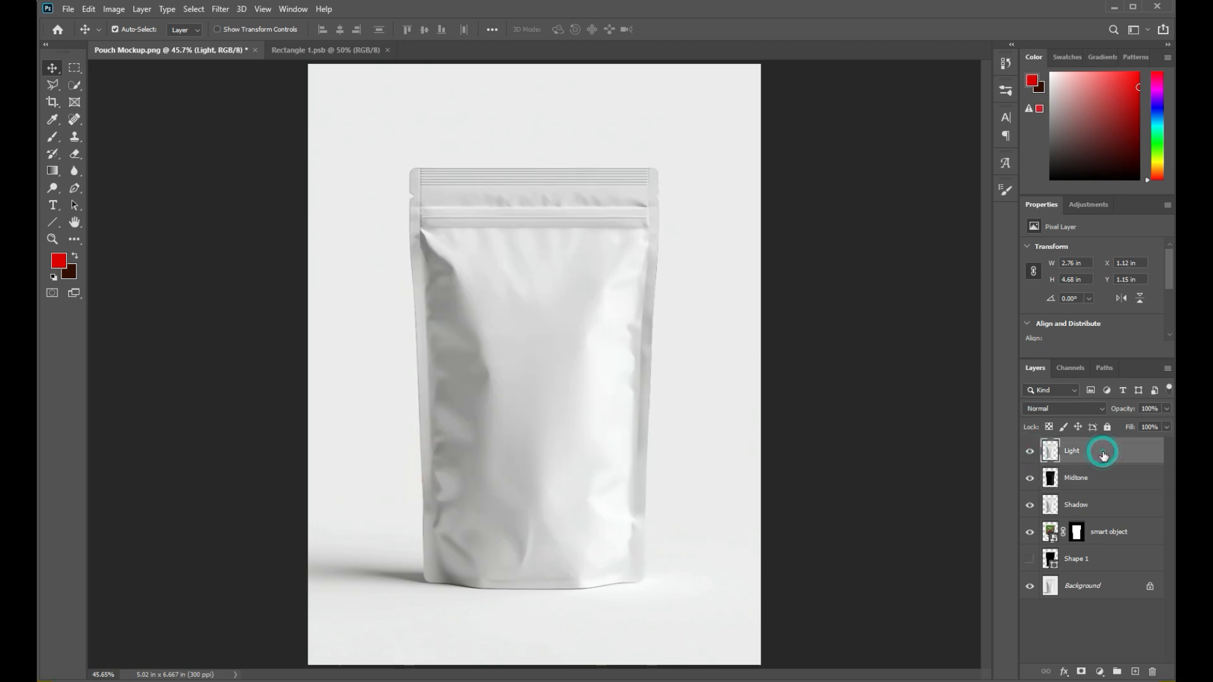
pyautogui.click(1061, 409)
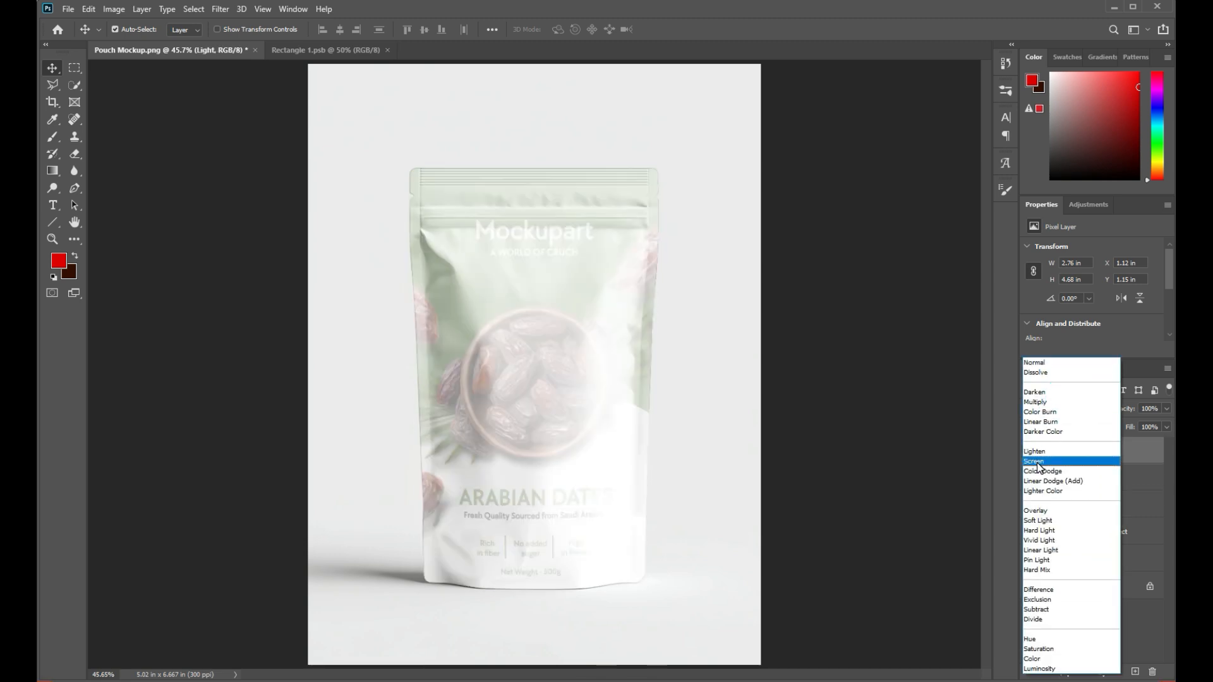
pyautogui.click(1039, 466)
pyautogui.click(1121, 453)
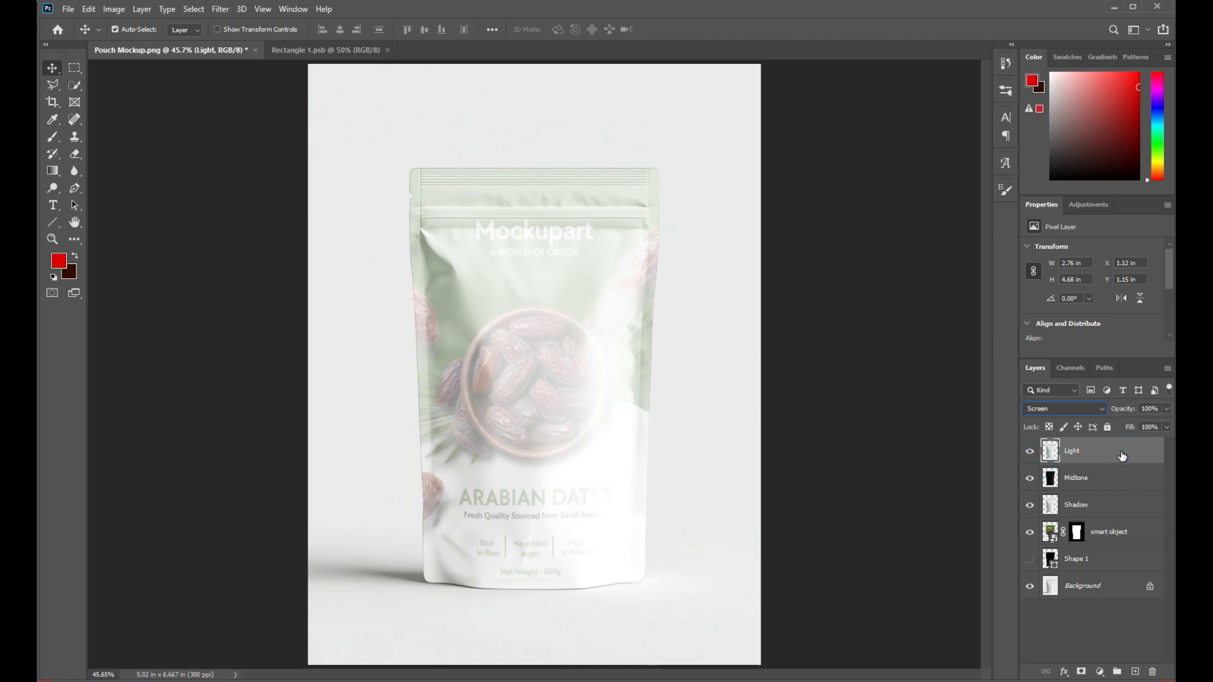
# Apply Levels to the Light layer with the input black level at 219 and the output white level at 151.
pyautogui.hotkey('ctrl', 'l')
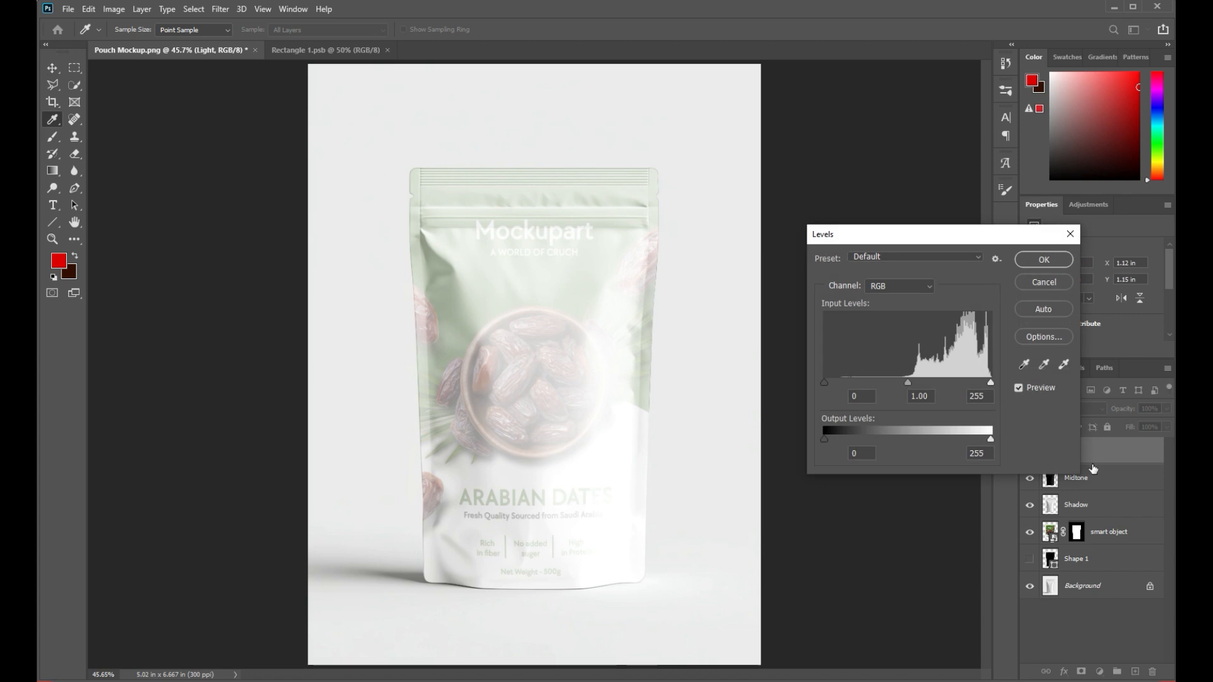
pyautogui.moveTo(823, 383); pyautogui.dragTo(977, 388)
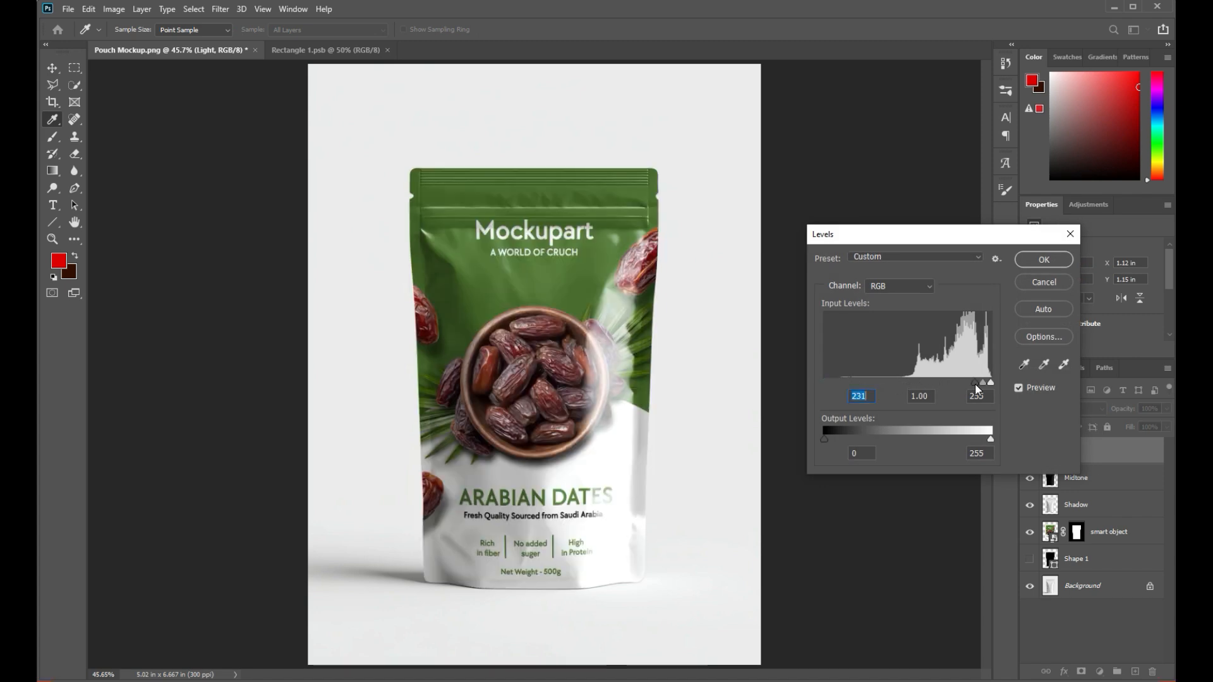
pyautogui.moveTo(990, 440); pyautogui.dragTo(977, 439)
pyautogui.moveTo(976, 382); pyautogui.dragTo(982, 383)
pyautogui.moveTo(977, 439); pyautogui.dragTo(967, 440)
pyautogui.moveTo(977, 382); pyautogui.dragTo(967, 383)
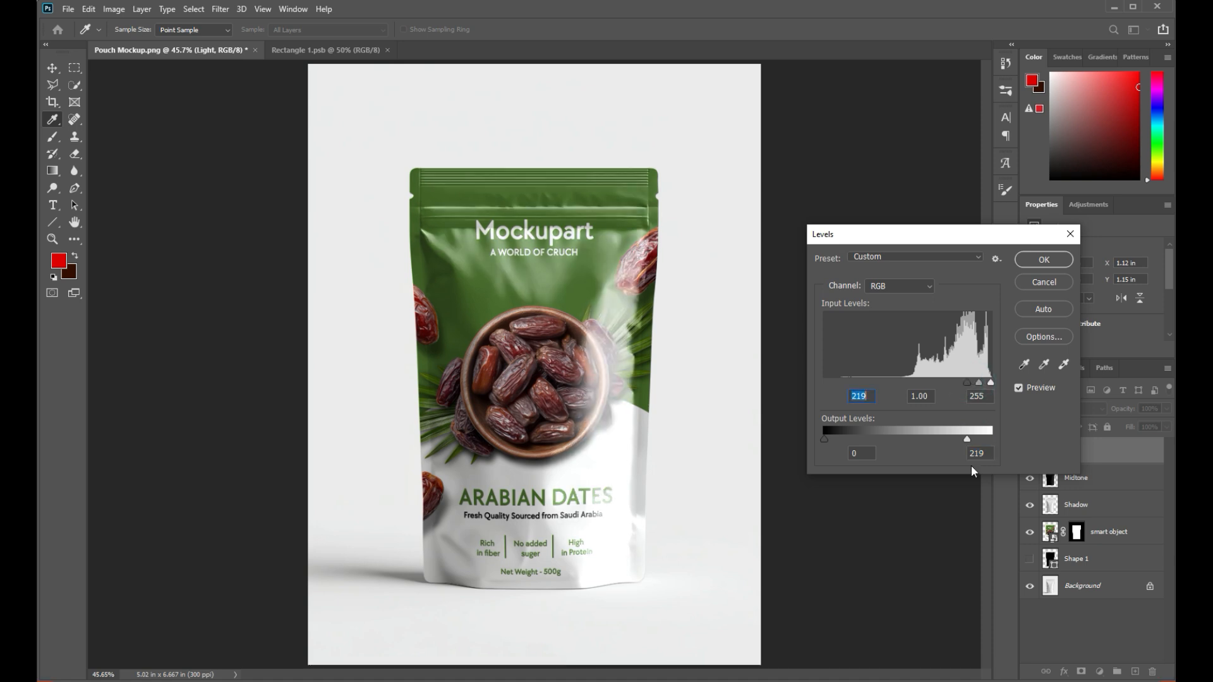
pyautogui.moveTo(967, 440); pyautogui.dragTo(924, 440)
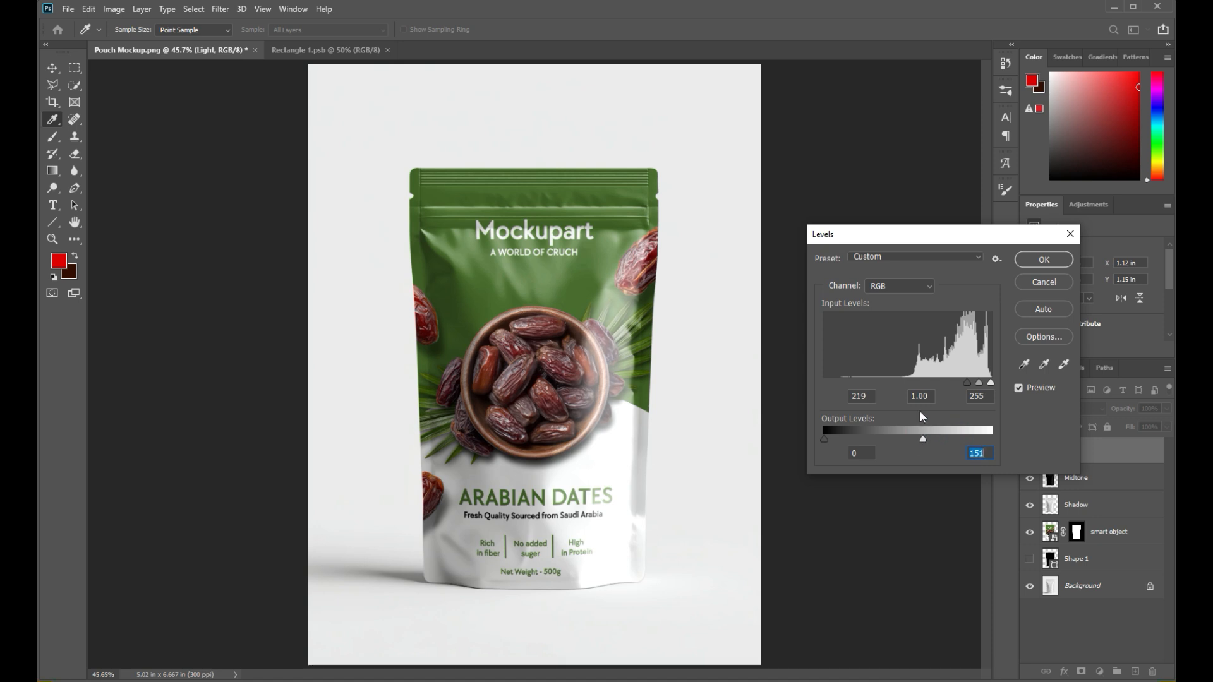
pyautogui.click(1043, 259)
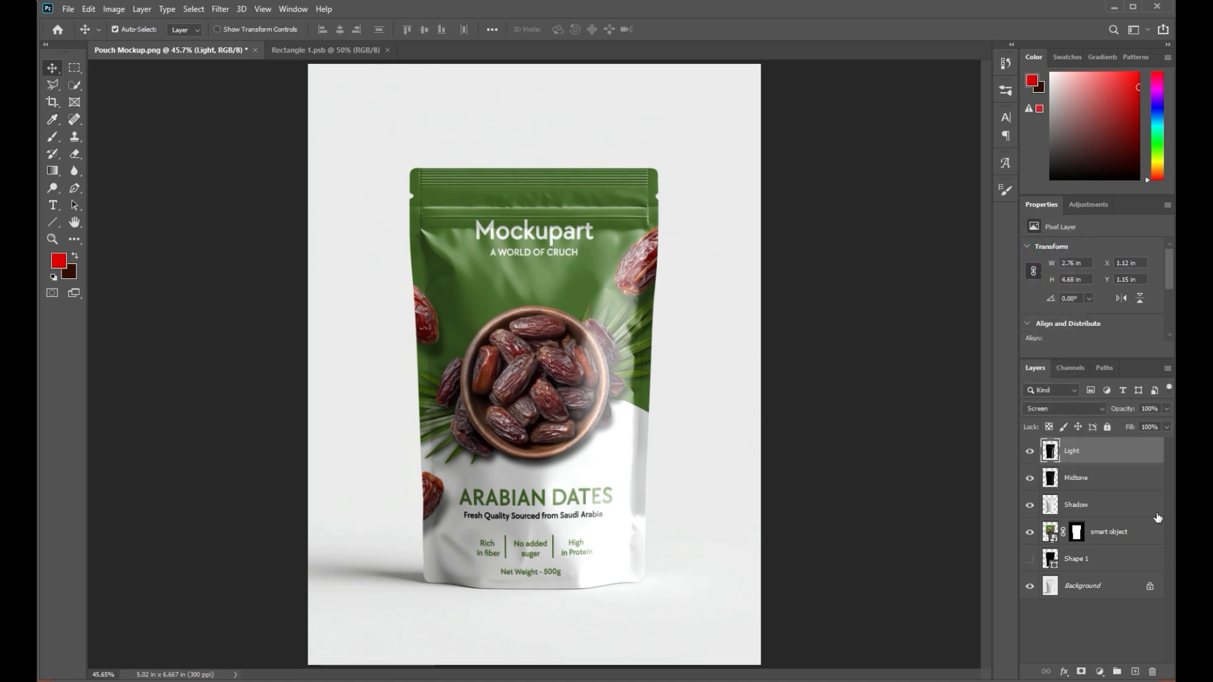
# Open the smart object's contents and recolor the white ellipse behind the lower text to a light grey.
pyautogui.click(1112, 533)
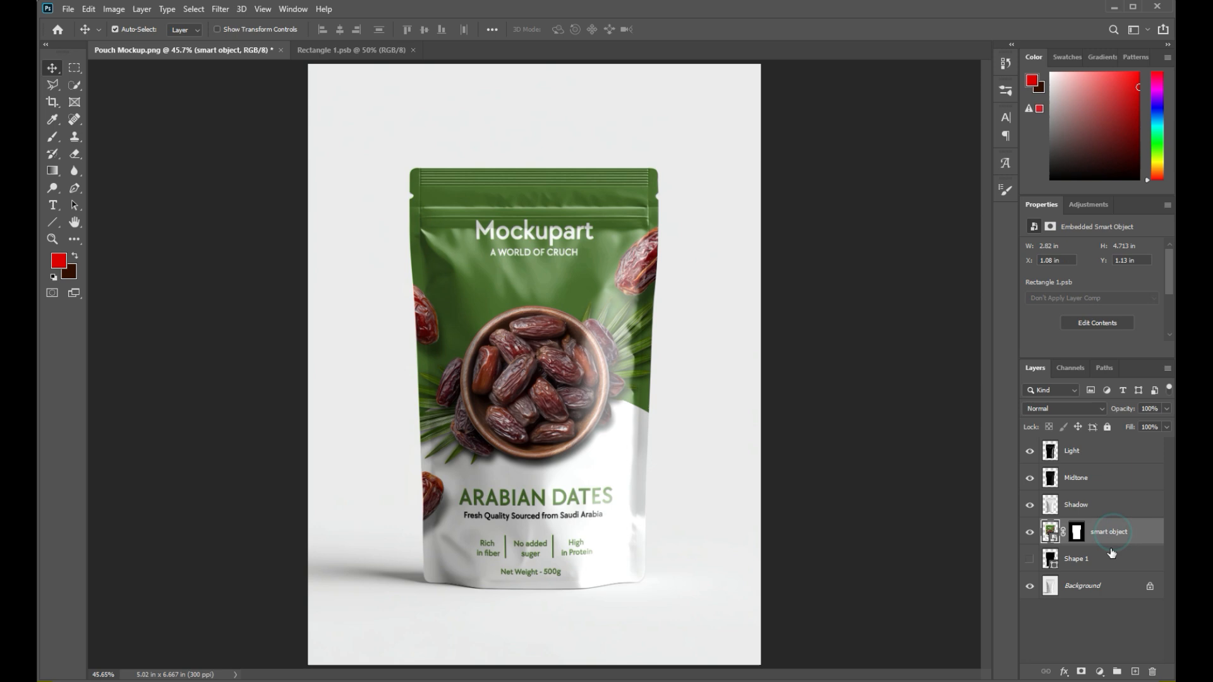
pyautogui.doubleClick(1051, 534)
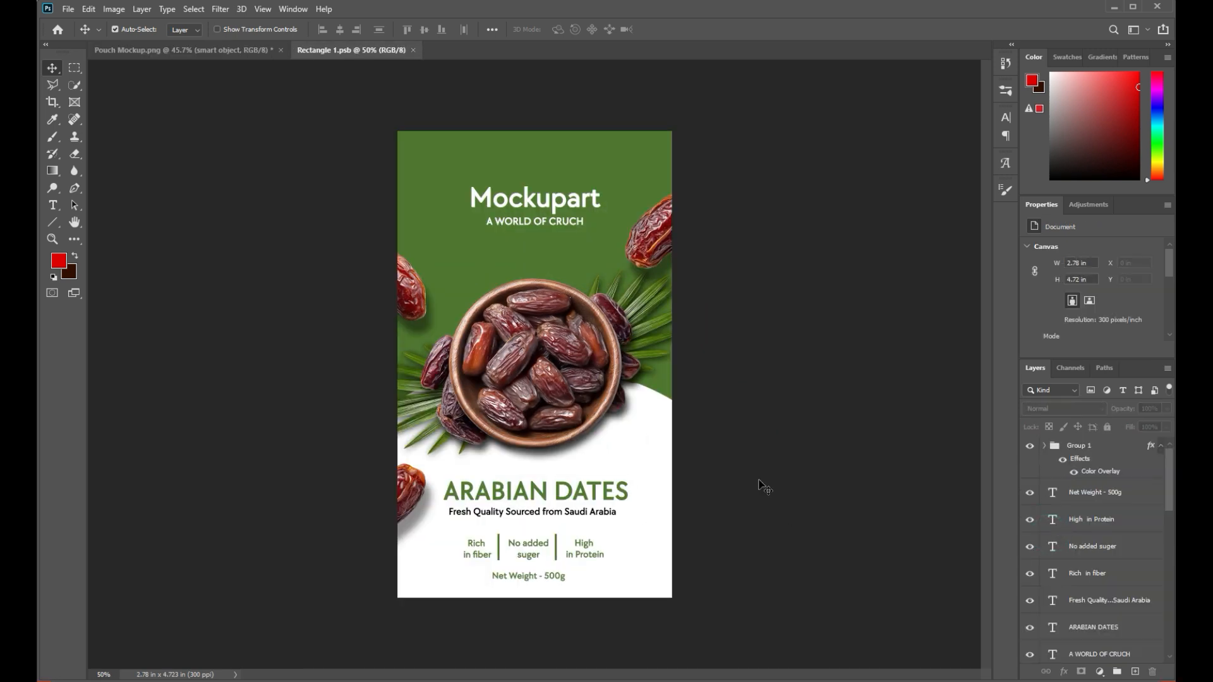
pyautogui.click(639, 449)
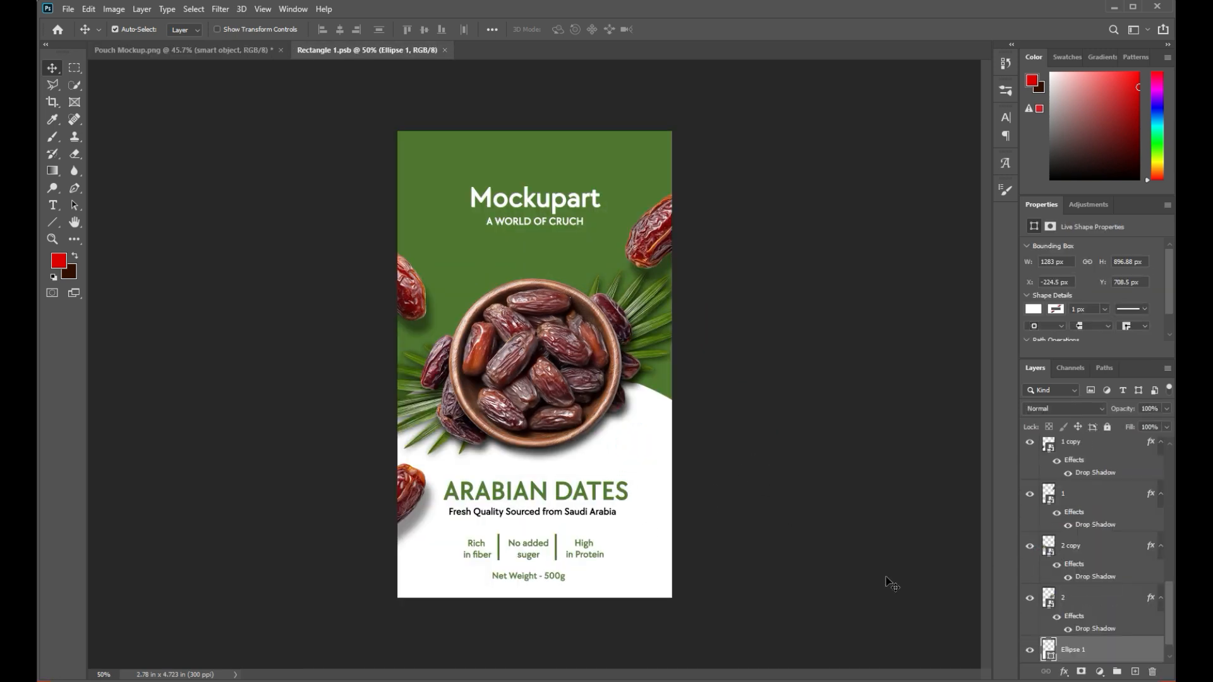
pyautogui.doubleClick(1049, 650)
pyautogui.moveTo(874, 417); pyautogui.dragTo(871, 440)
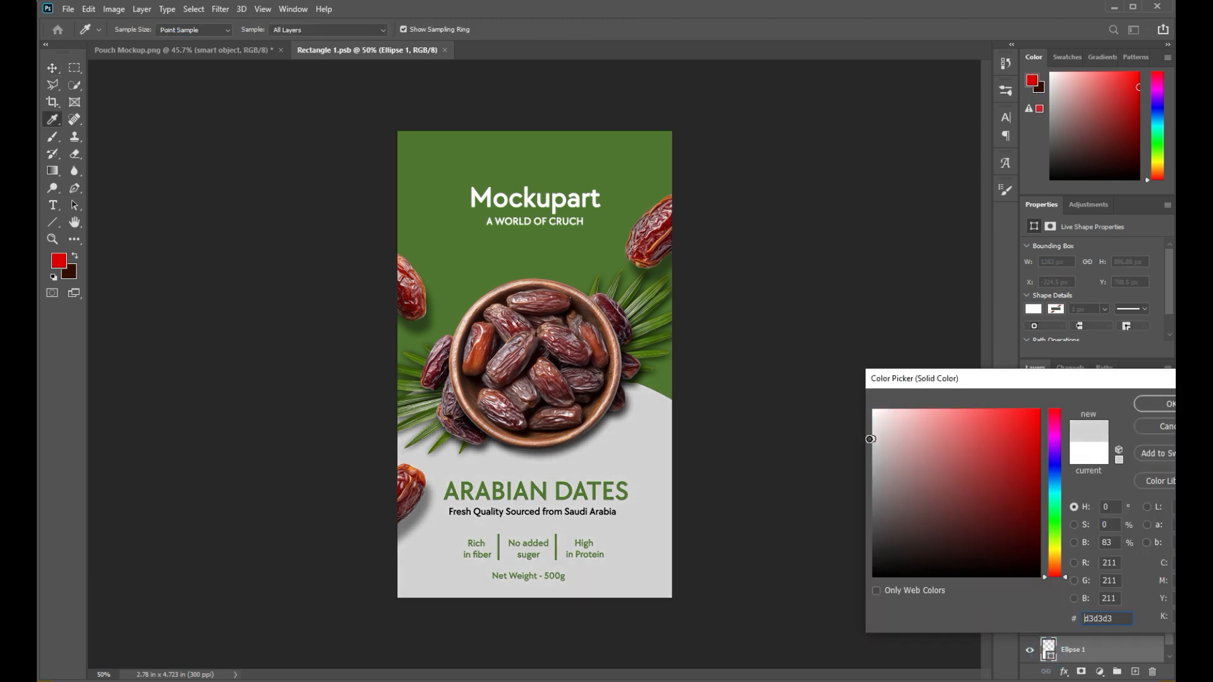
pyautogui.click(1163, 405)
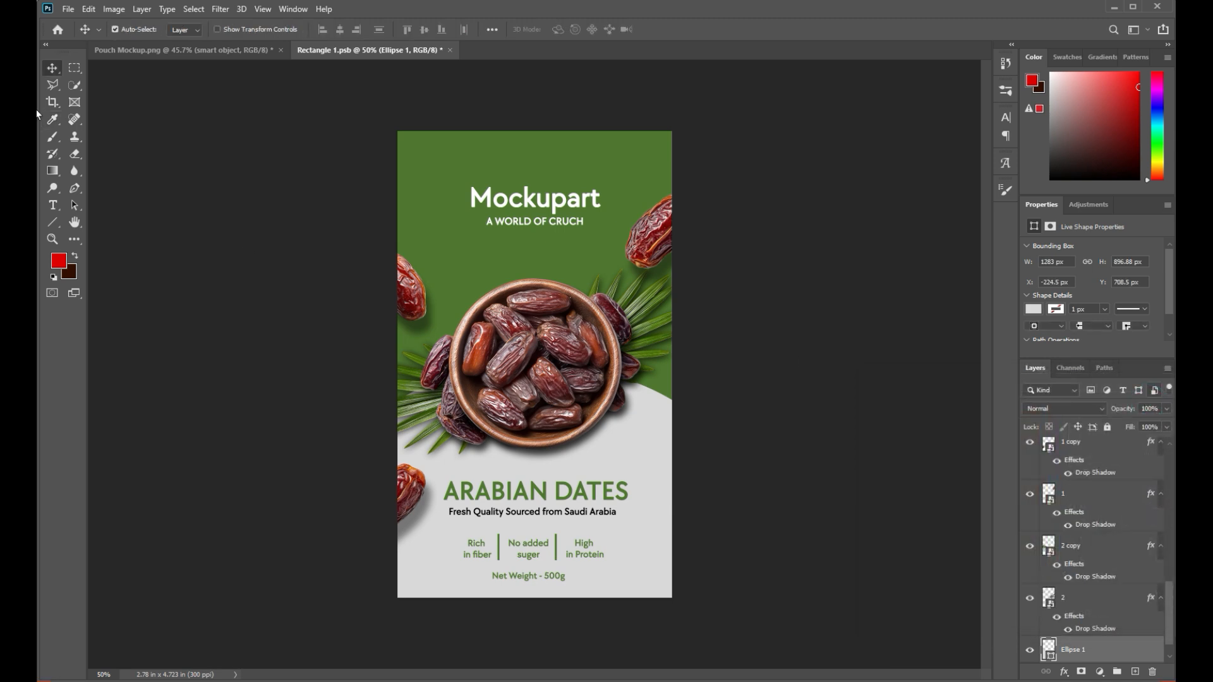
# Save the recolored smart object contents and return to the Pouch Mockup document.
pyautogui.click(68, 9)
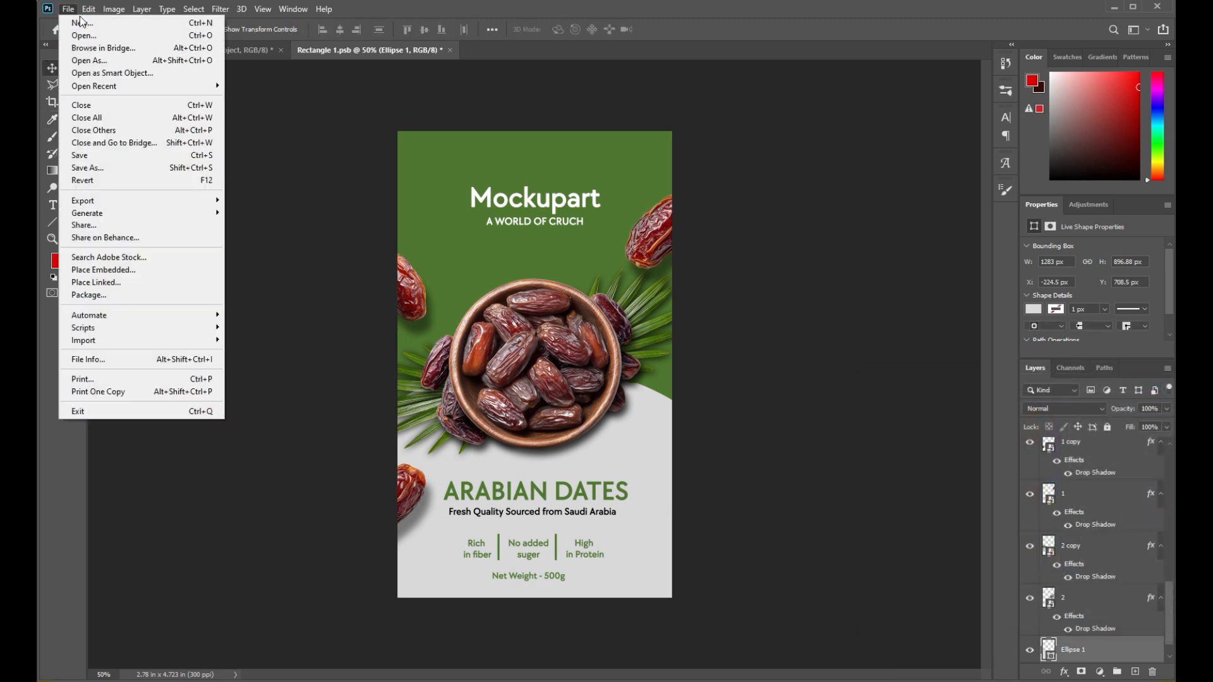
pyautogui.click(104, 159)
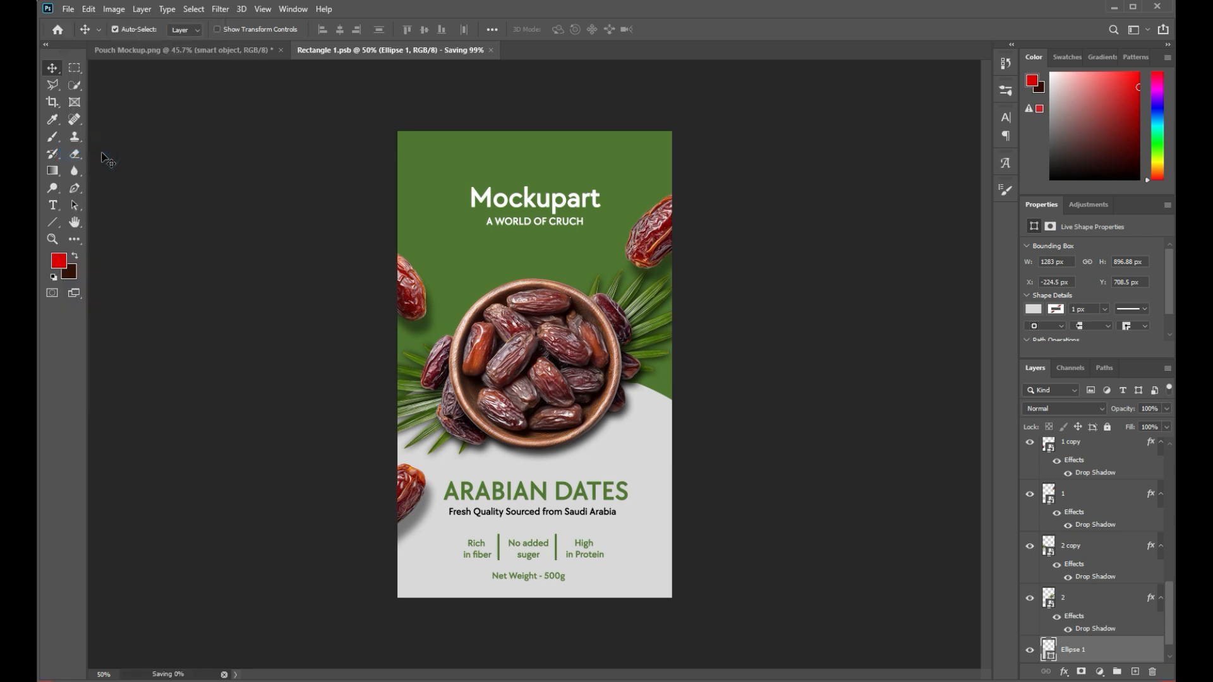
pyautogui.click(173, 48)
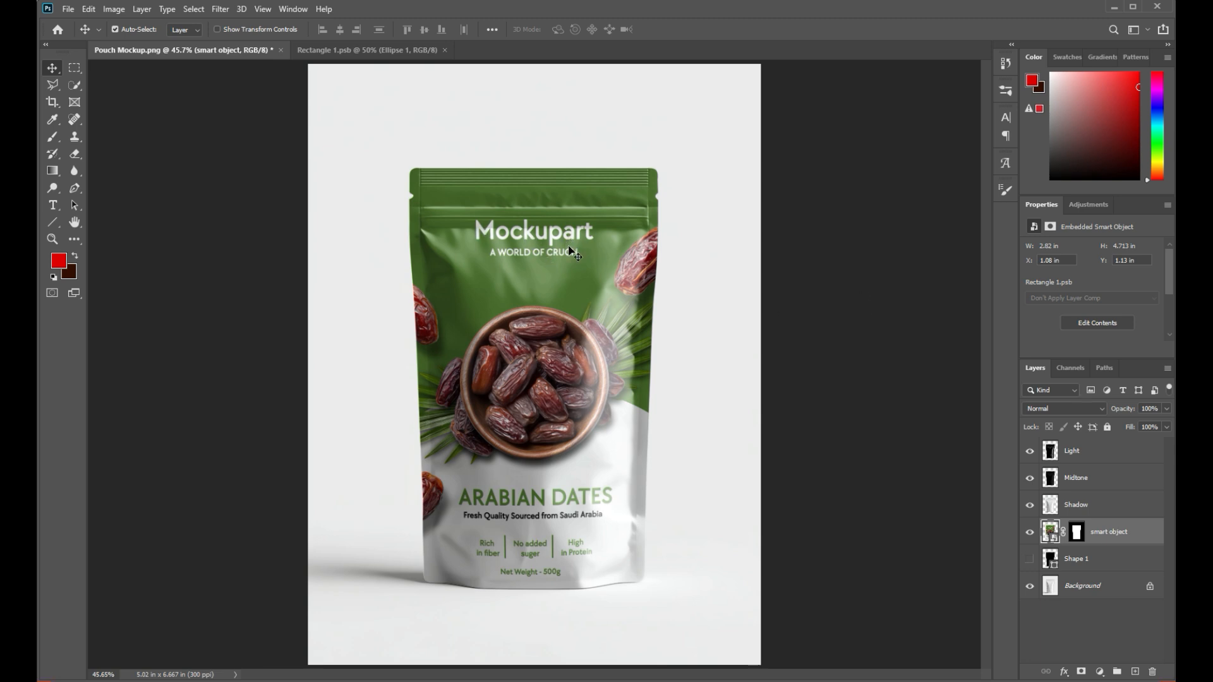
# Reopen the smart object's contents and nudge the Mockupart title and its A WORLD OF CRUCH tagline together down to a Y position of about 0.7 in.
pyautogui.doubleClick(1052, 536)
pyautogui.click(561, 198)
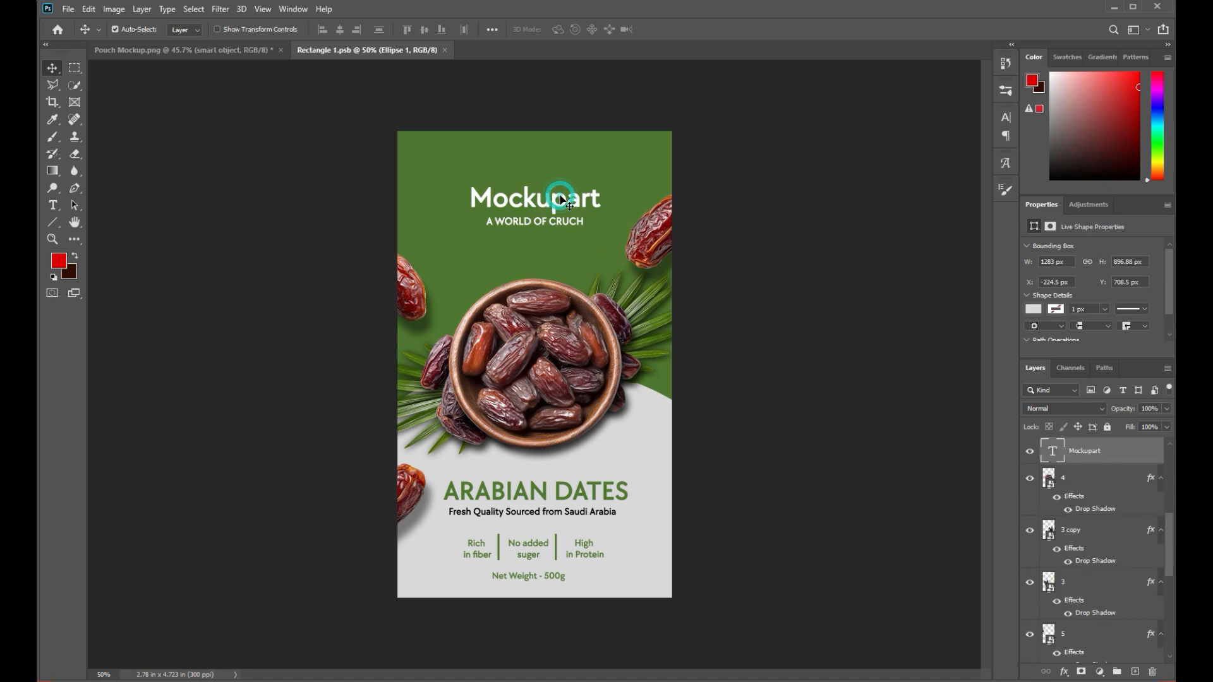
pyautogui.scroll(3, 1098, 515)
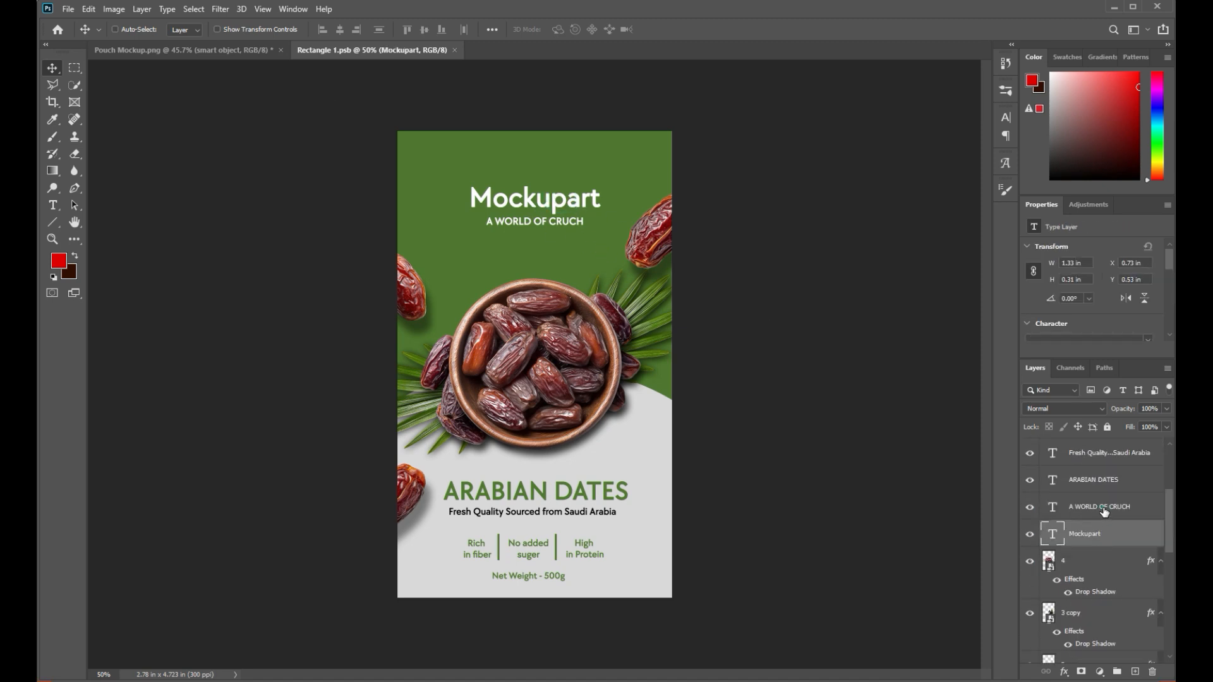
pyautogui.keyDown('shift'); pyautogui.click(1104, 507); pyautogui.keyUp('shift')
pyautogui.press('Down')
pyautogui.press('Down')
pyautogui.press('Down')
pyautogui.press('Down')
pyautogui.press('Down')
pyautogui.press('Down')
pyautogui.press('Down')
pyautogui.press('Down')
pyautogui.press('Down')
pyautogui.press('Down')
pyautogui.press('Down')
pyautogui.press('Down')
pyautogui.press('Down')
pyautogui.press('Down')
pyautogui.press('Down')
pyautogui.press('Down')
pyautogui.press('Down')
pyautogui.press('Down')
pyautogui.press('Down')
pyautogui.press('Down')
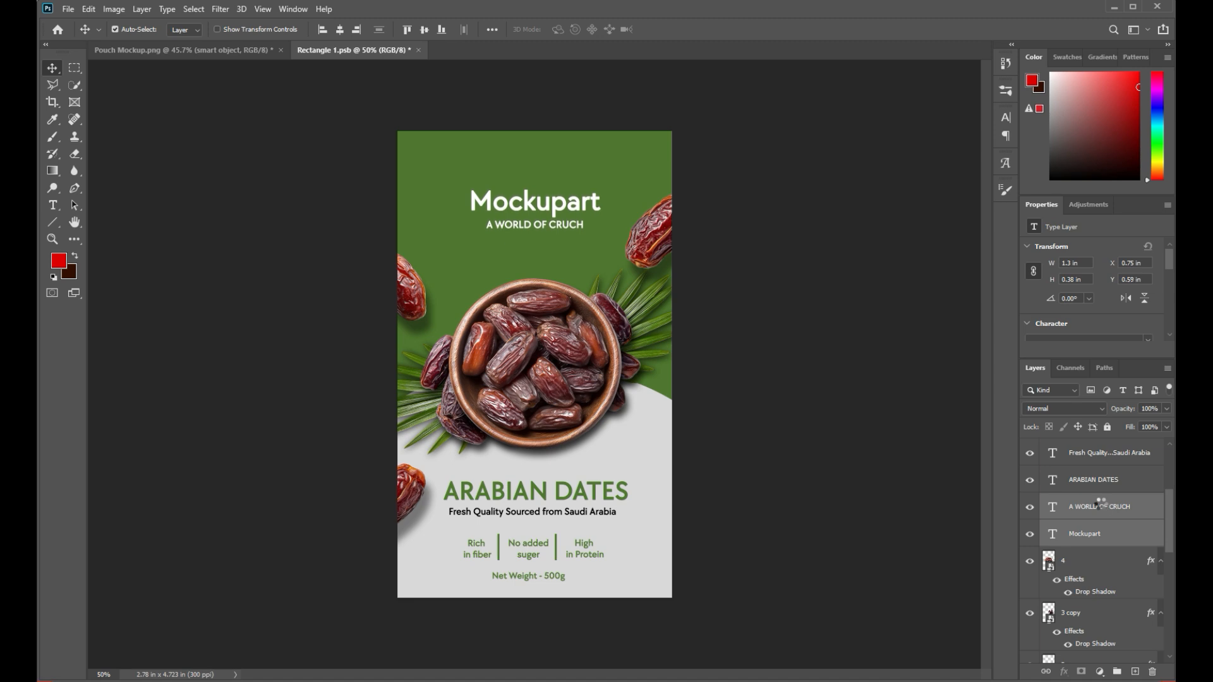
pyautogui.press('Down')
pyautogui.press('Down')
pyautogui.press('Down')
pyautogui.press('Down')
pyautogui.press('Down')
pyautogui.press('Down')
pyautogui.press('Down')
pyautogui.press('Down')
pyautogui.press('Down')
pyautogui.press('Down')
pyautogui.press('Down')
pyautogui.press('Down')
pyautogui.press('Down')
pyautogui.press('Down')
pyautogui.press('Down')
pyautogui.press('Down')
pyautogui.press('Down')
pyautogui.press('Down')
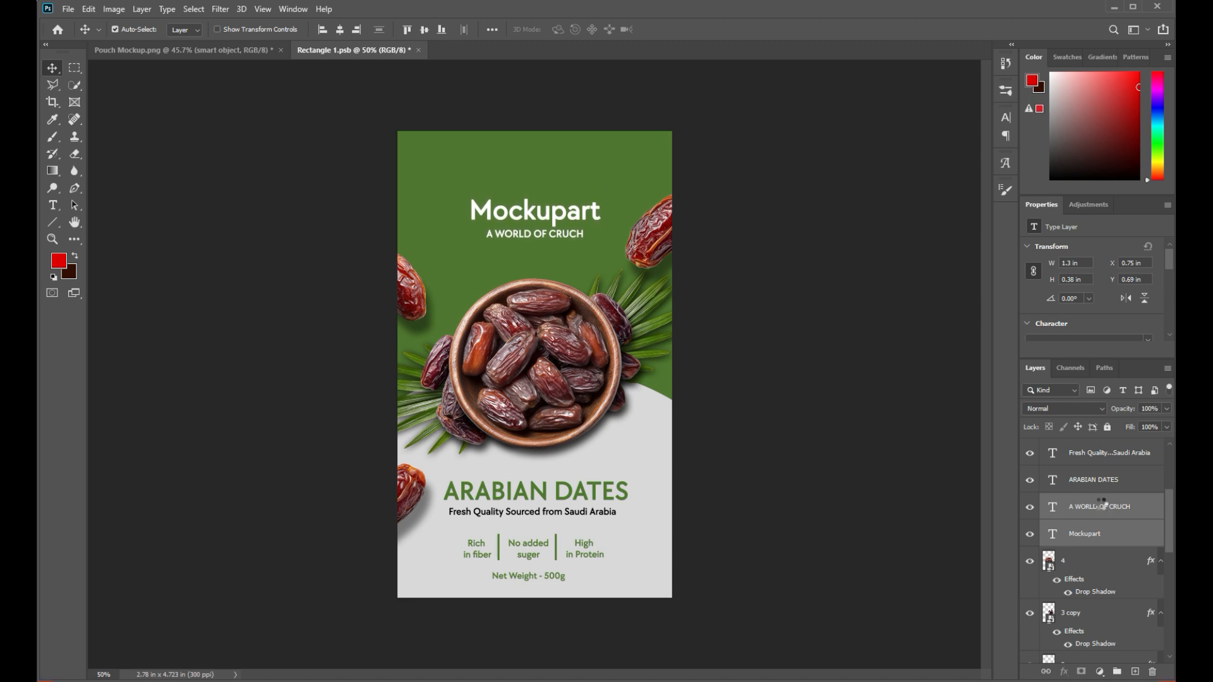
pyautogui.click(179, 114)
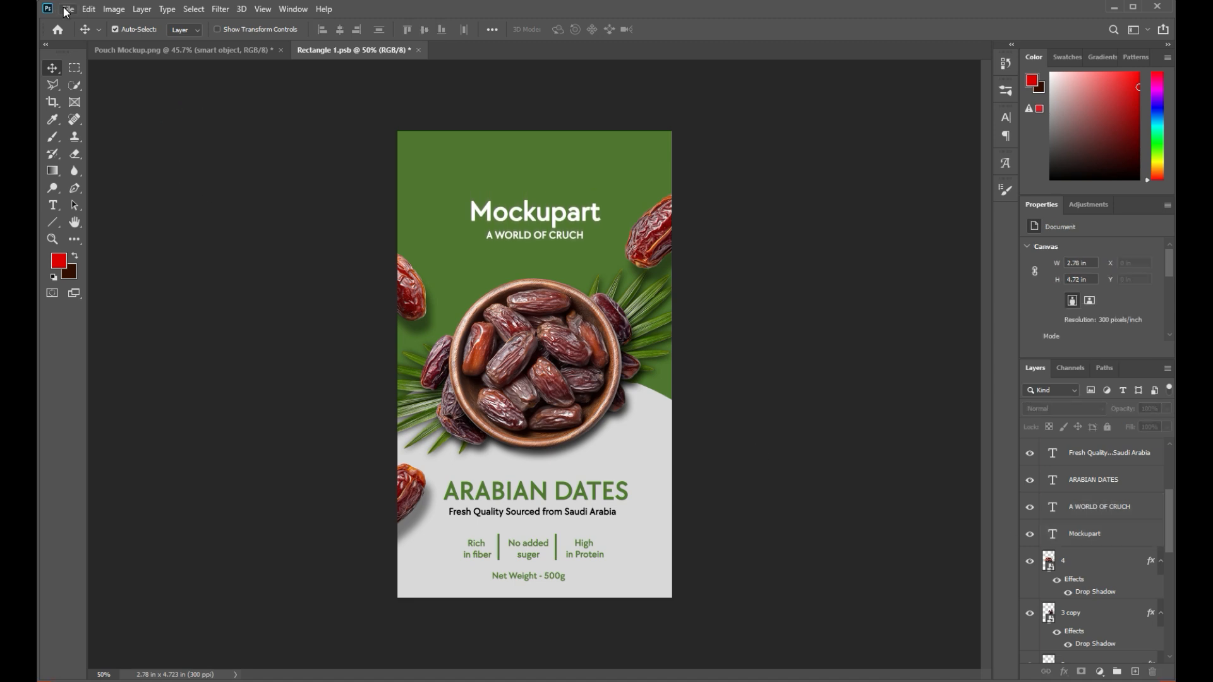
# Save the smart object with the lowered title and switch back to the Pouch Mockup document.
pyautogui.click(67, 9)
pyautogui.click(101, 155)
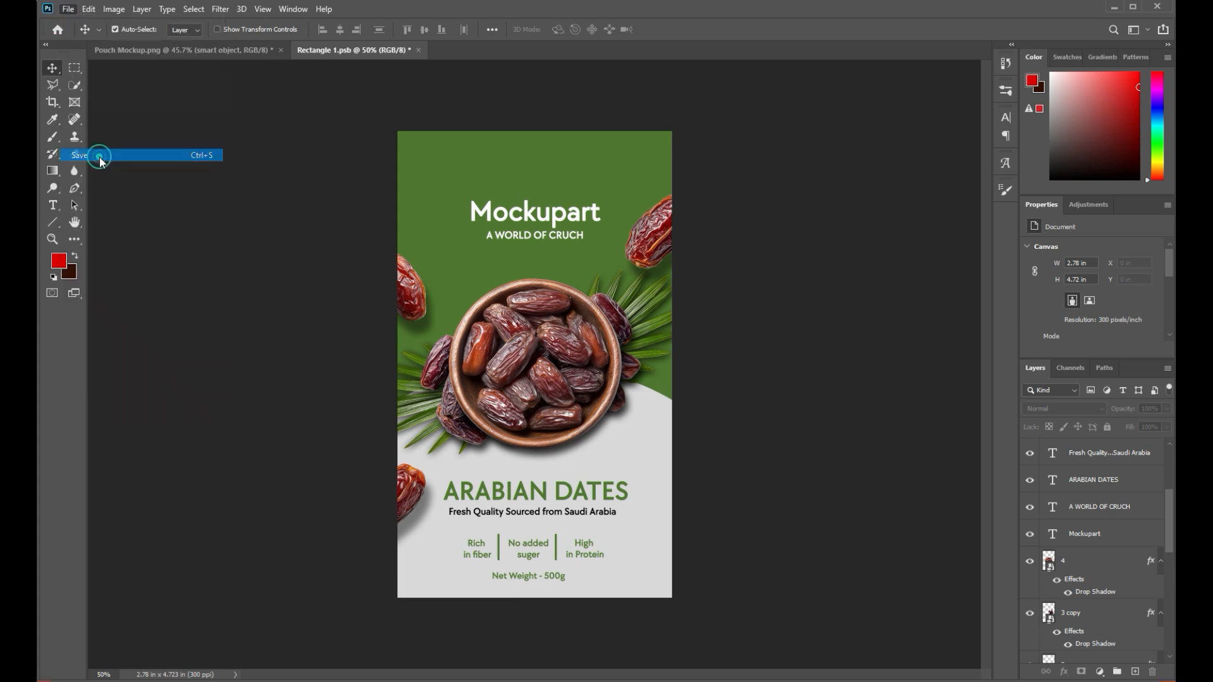
pyautogui.click(190, 50)
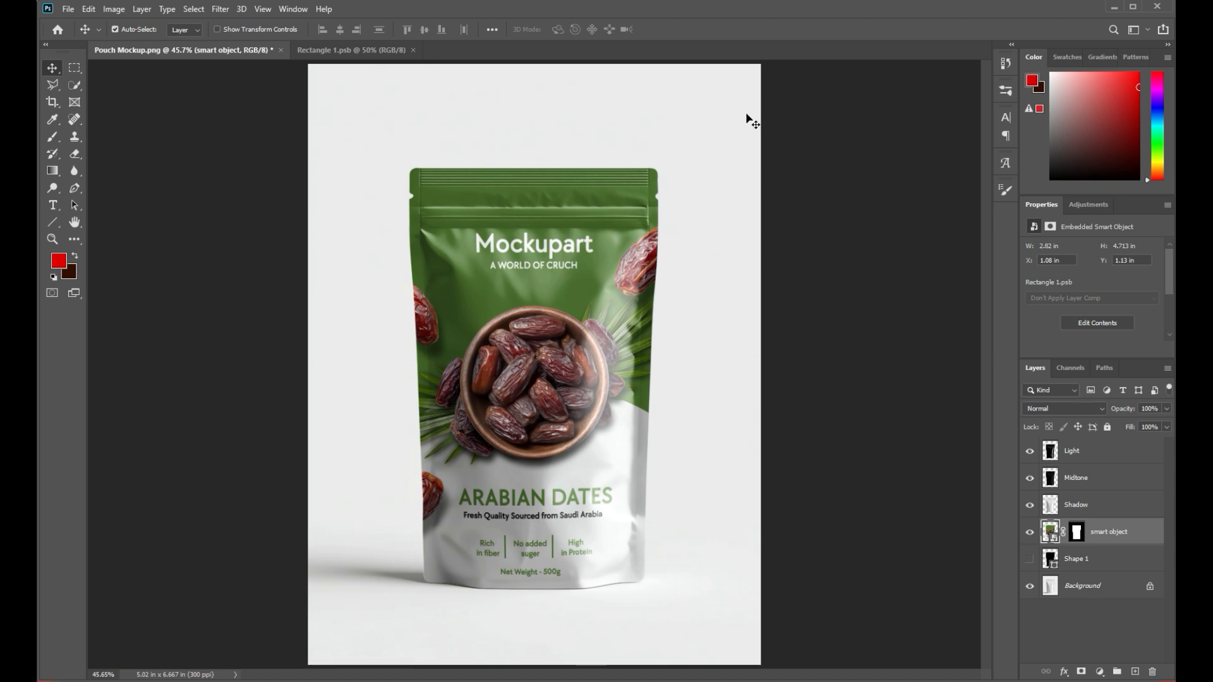
# Add a Solid Color fill layer directly above the Background in a pale sage green derived from the pouch's green.
pyautogui.click(1086, 590)
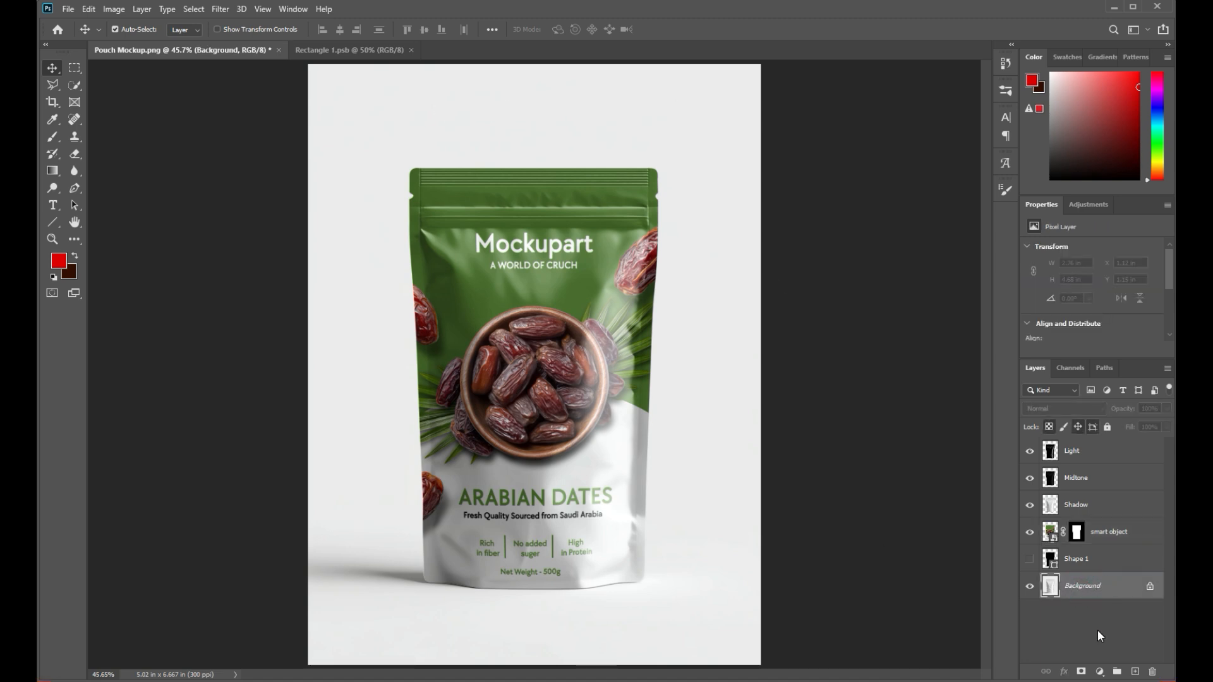
pyautogui.click(1100, 672)
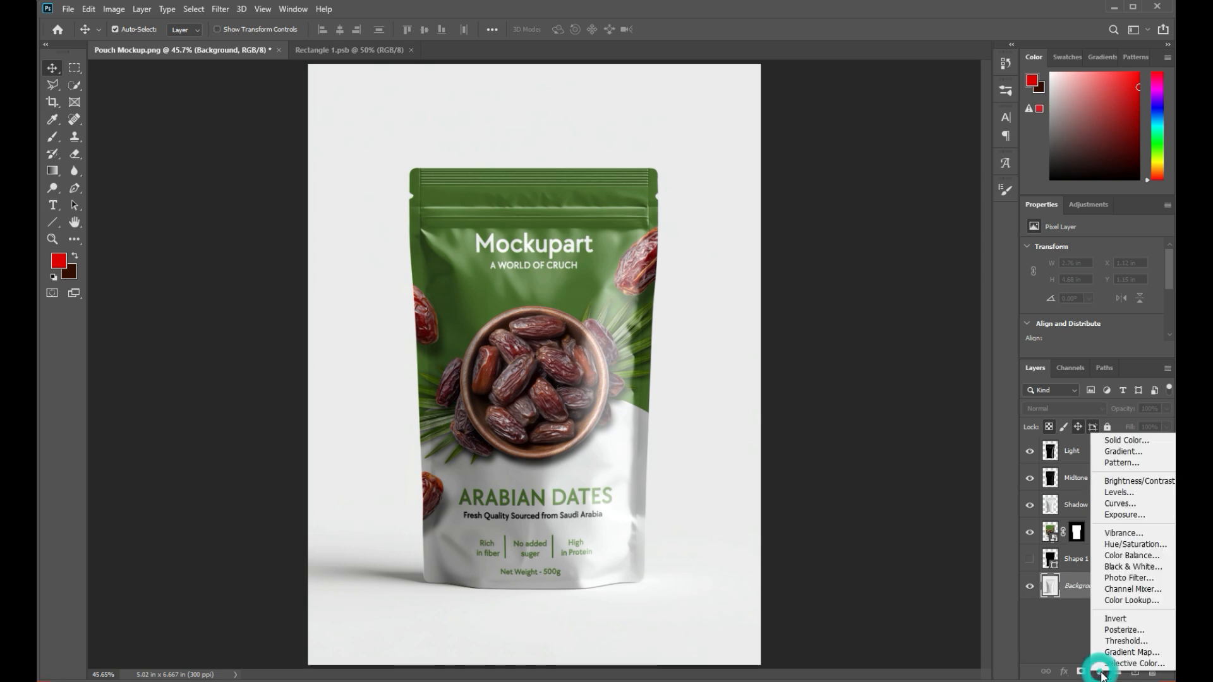
pyautogui.click(1122, 443)
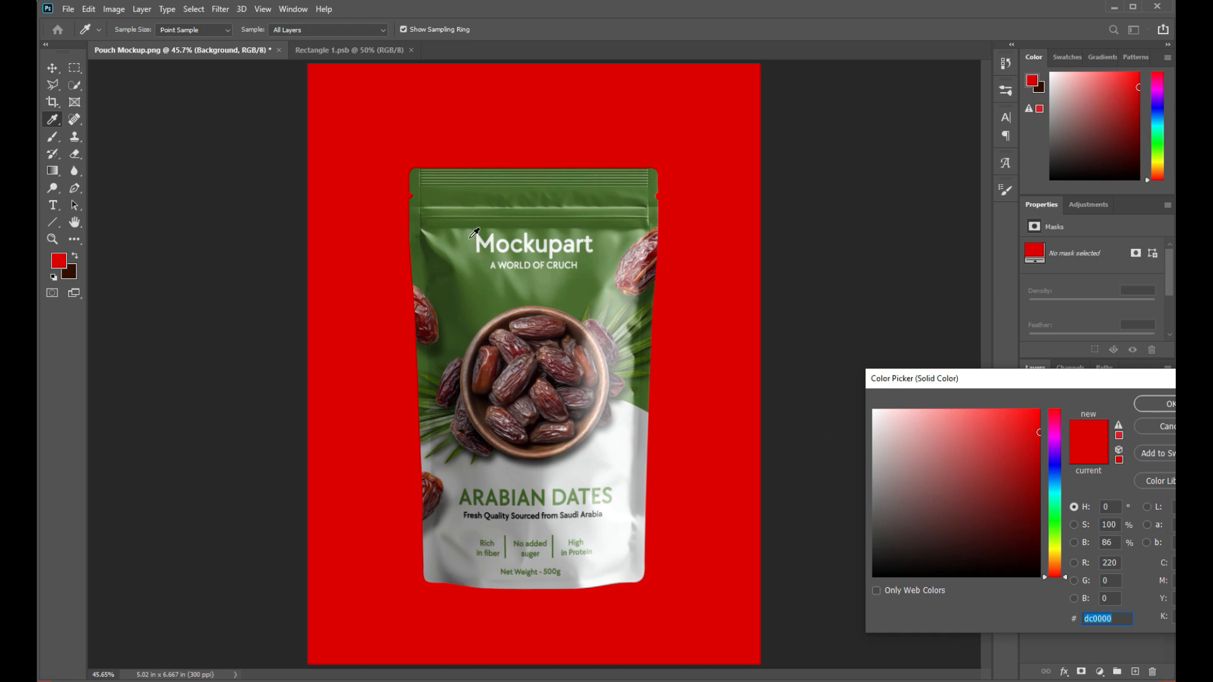
pyautogui.click(474, 234)
pyautogui.moveTo(930, 473); pyautogui.dragTo(894, 454)
pyautogui.click(1147, 406)
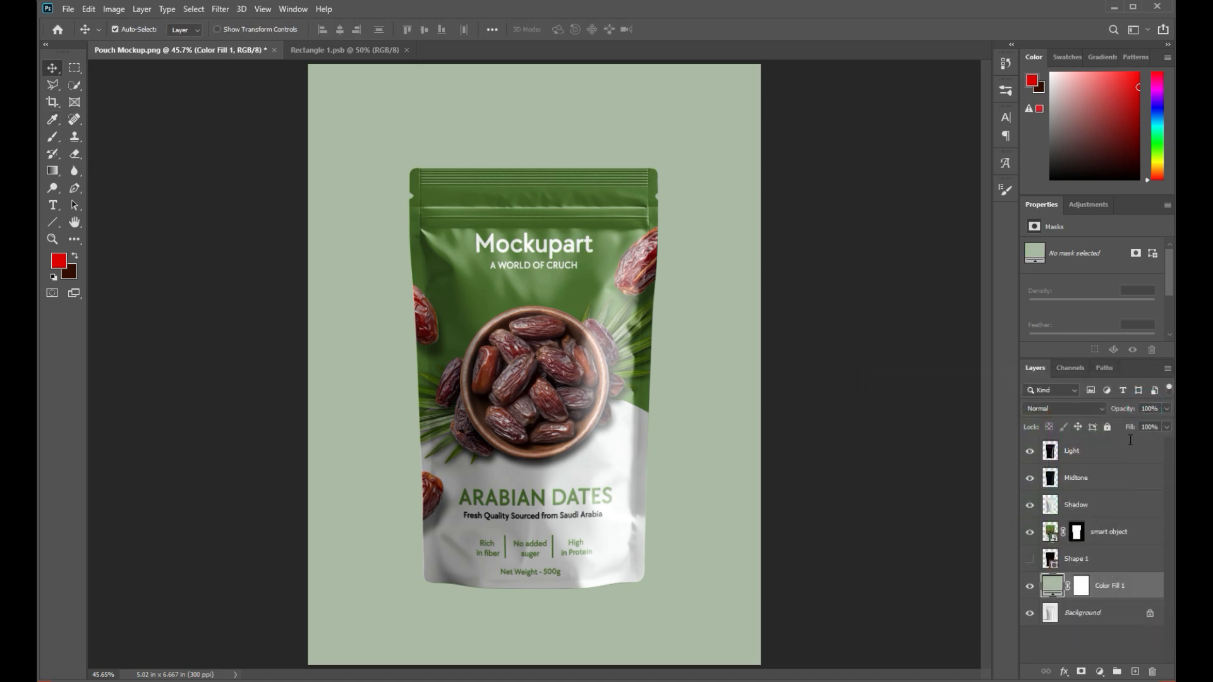
# Set the sage green fill layer's blend mode to Linear Burn and deselect all layers.
pyautogui.click(1057, 408)
pyautogui.click(1041, 422)
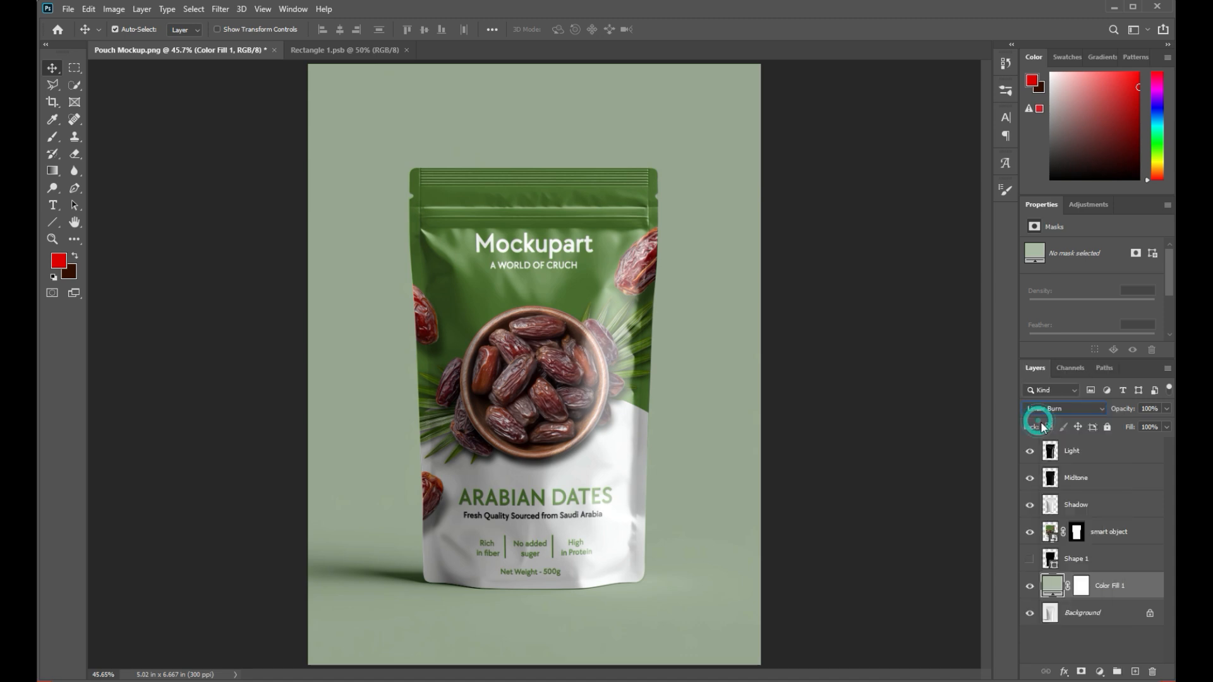
pyautogui.click(847, 386)
pyautogui.click(830, 416)
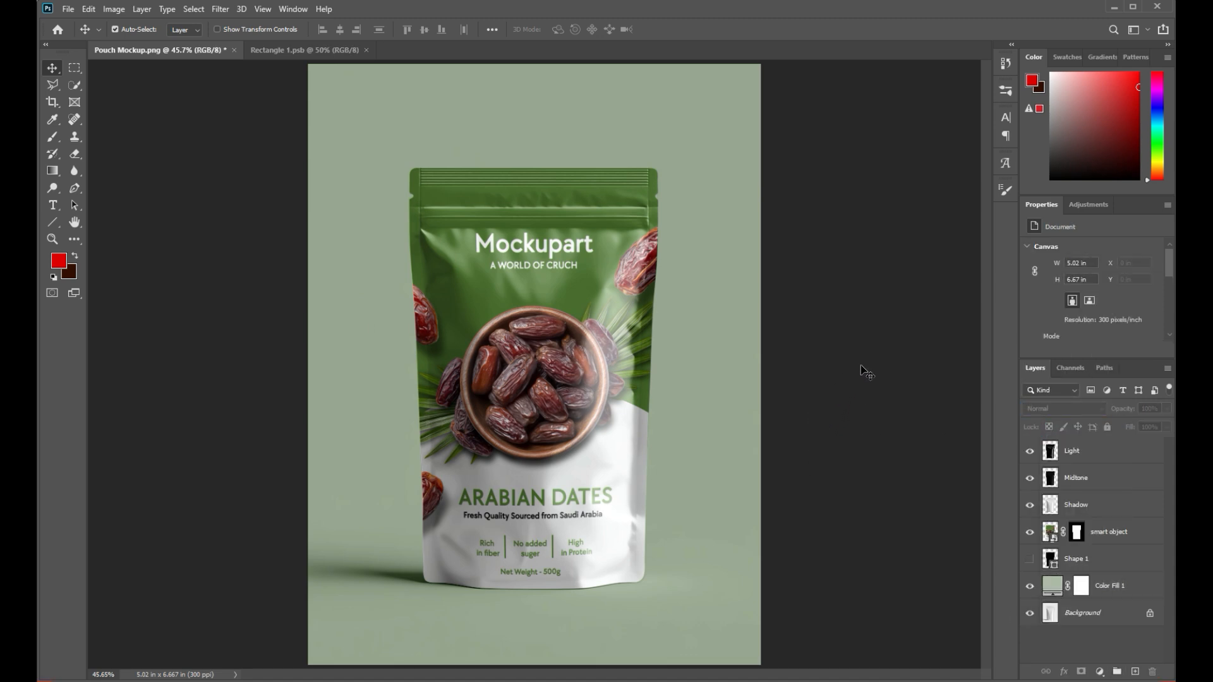